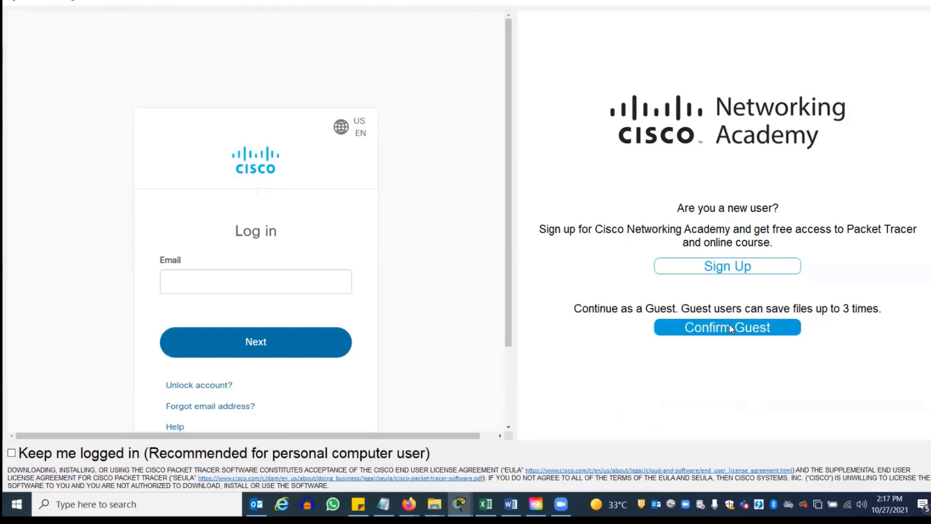
Enter Packet Tracer as a guest and bring up the 'Configuring STAR LAN' Word lab sheet
{"action": "left_click", "coordinate": [731, 329]}
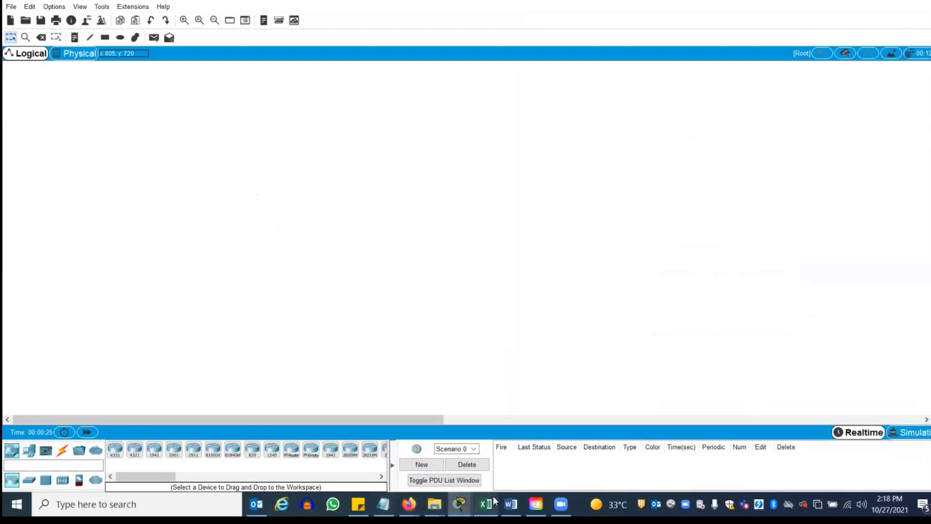
{"action": "left_click", "coordinate": [511, 504]}
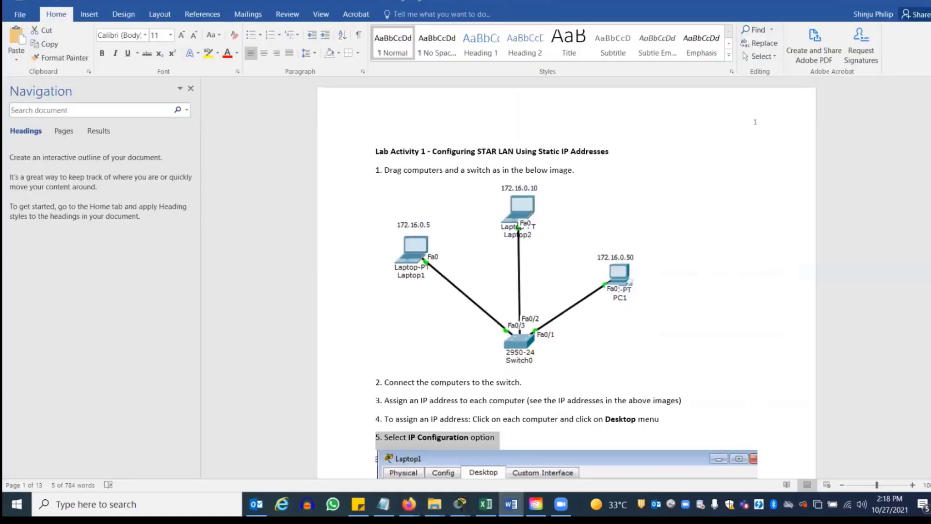
{"action": "mouse_move", "coordinate": [929, 97]}
{"action": "left_mouse_down"}
{"action": "mouse_move", "coordinate": [930, 112]}
{"action": "mouse_move", "coordinate": [930, 94]}
{"action": "left_mouse_up"}
{"action": "scroll", "coordinate": [616, 281], "scroll_direction": "down", "scroll_amount": 2}
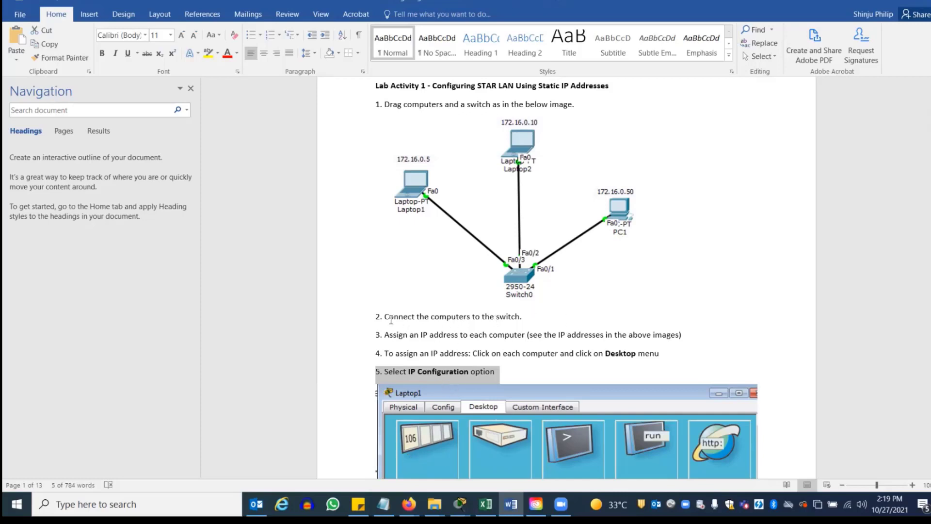
{"action": "triple_click", "coordinate": [414, 316]}
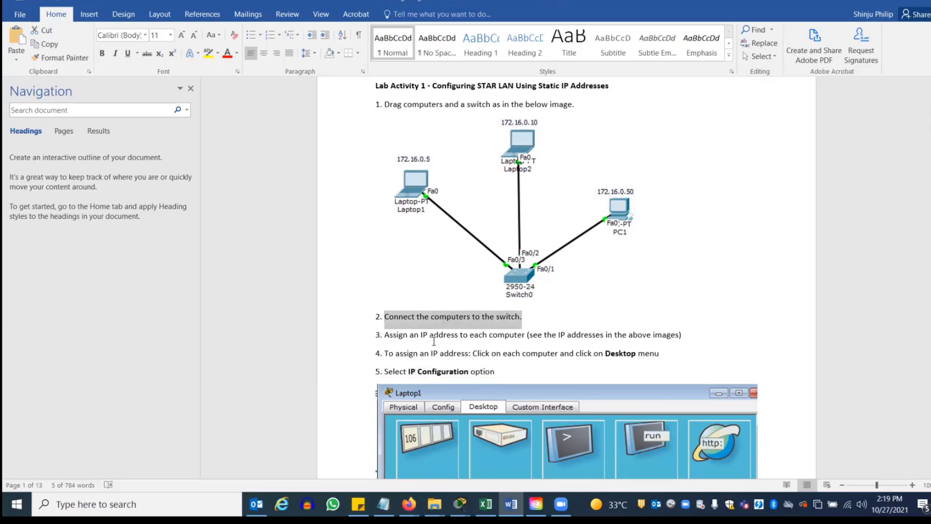
{"action": "left_click_drag", "start_coordinate": [388, 338], "coordinate": [509, 338]}
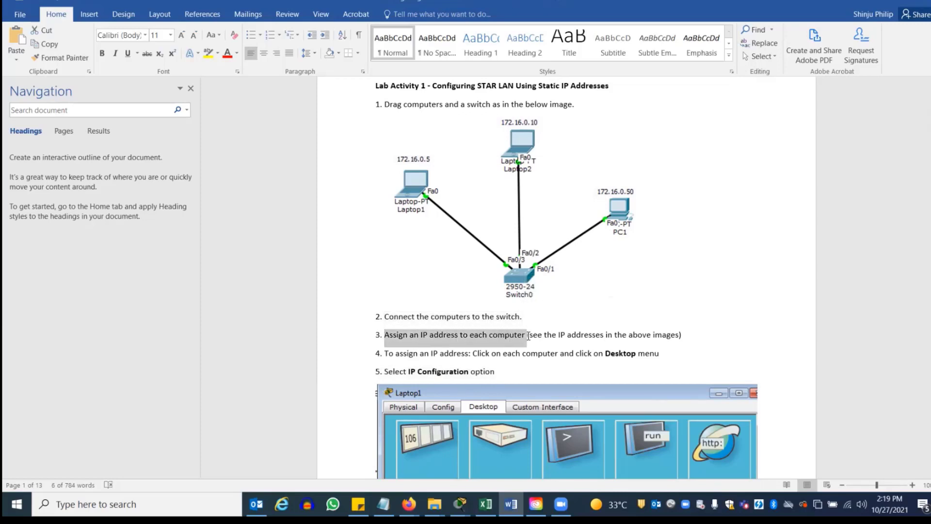
{"action": "left_click_drag", "start_coordinate": [376, 353], "coordinate": [690, 348]}
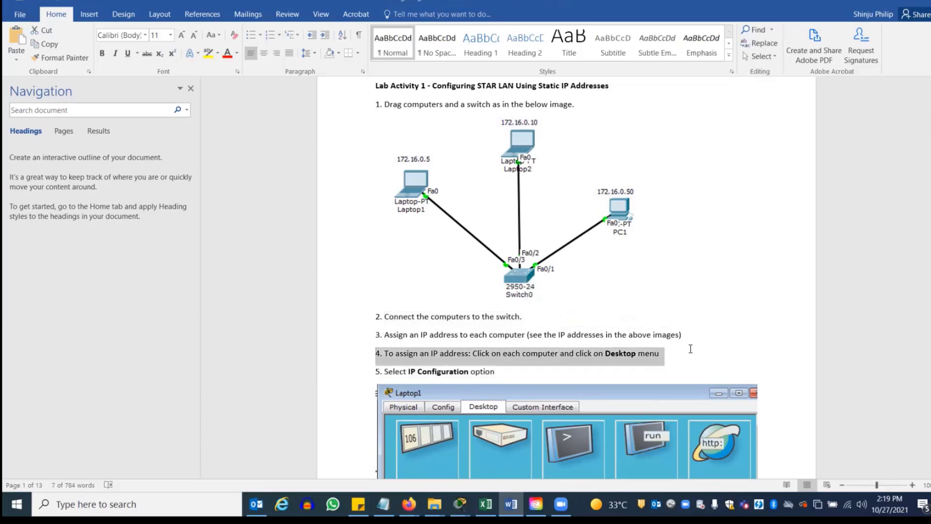
{"action": "left_click", "coordinate": [747, 241]}
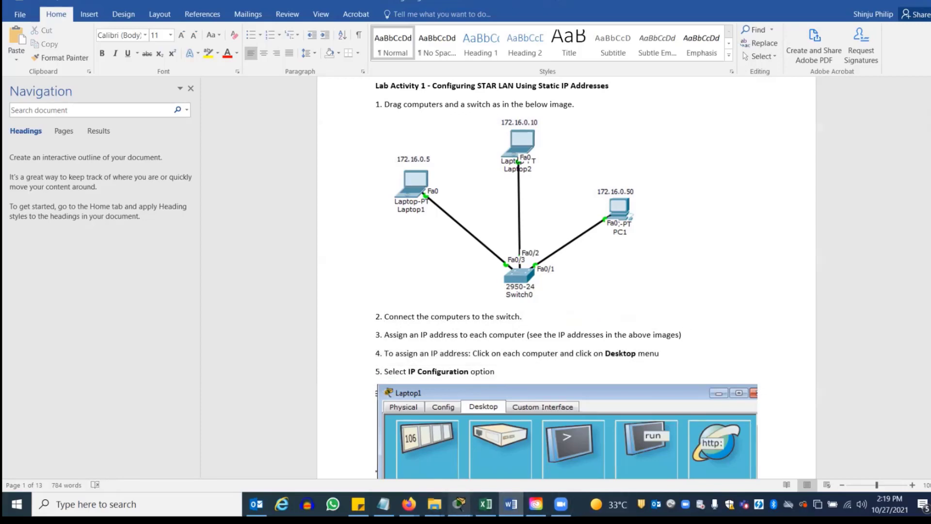
{"action": "mouse_move", "coordinate": [460, 505]}
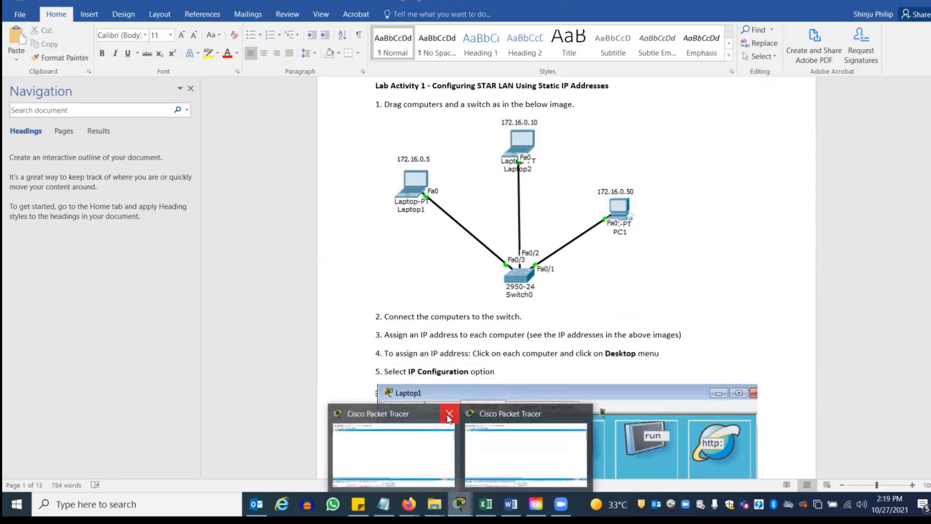
Close the extra Packet Tracer window without saving and return to the empty one
{"action": "left_click", "coordinate": [449, 413]}
{"action": "left_click", "coordinate": [612, 462]}
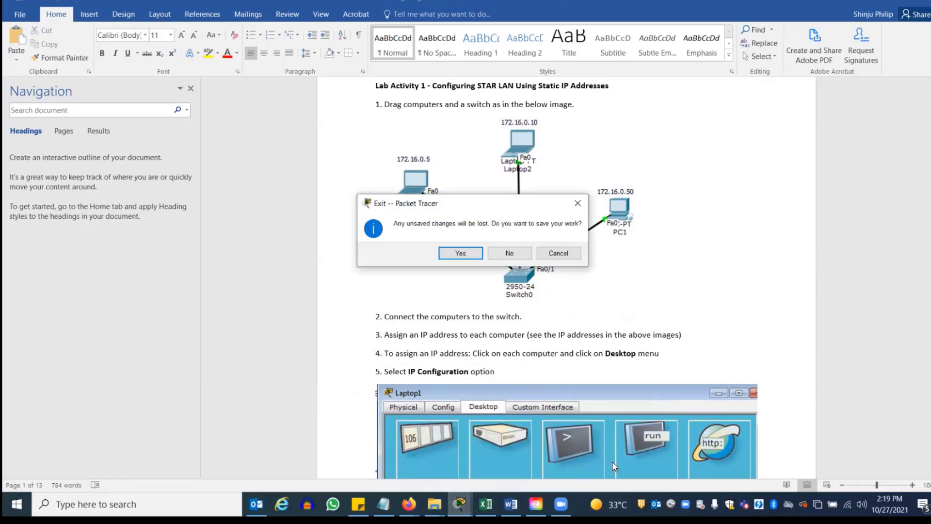
{"action": "left_click", "coordinate": [511, 254]}
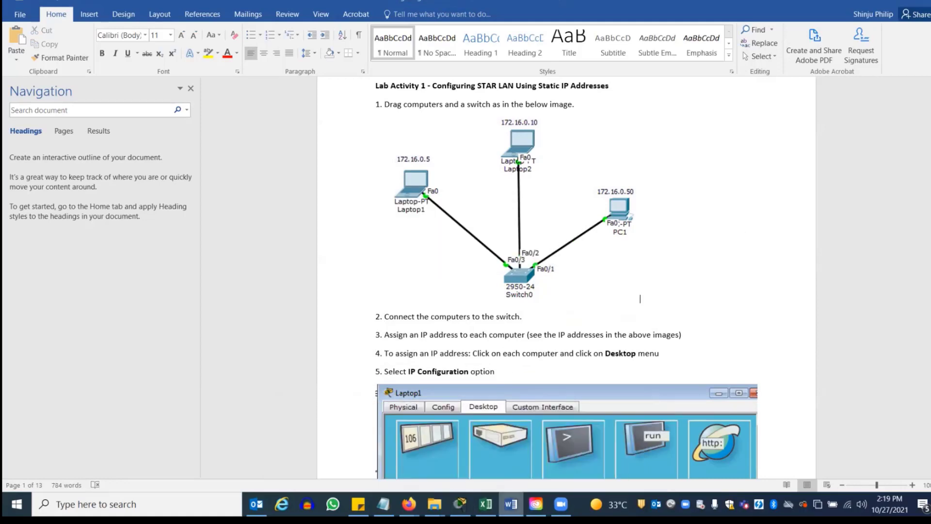
{"action": "left_click", "coordinate": [460, 504]}
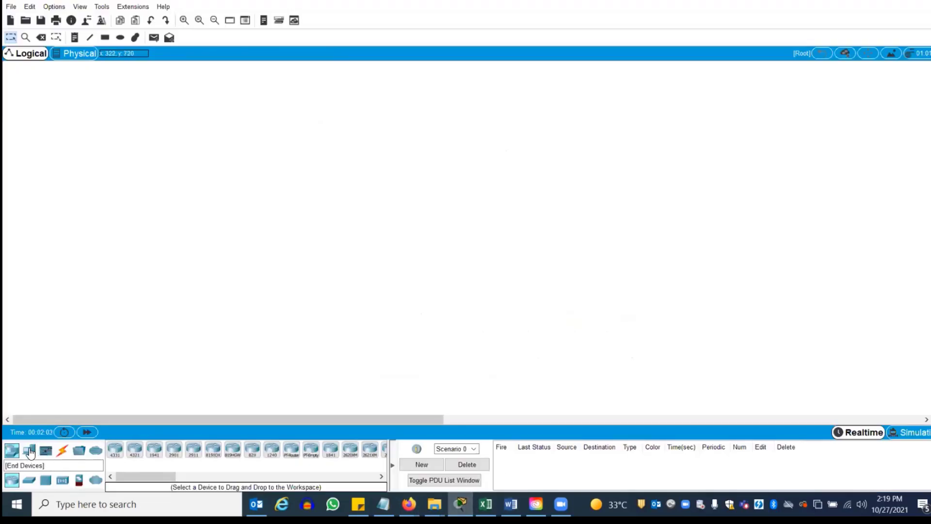
Place a 2950-24 switch, Switch0, at the upper left of the workspace
{"action": "left_click", "coordinate": [29, 486]}
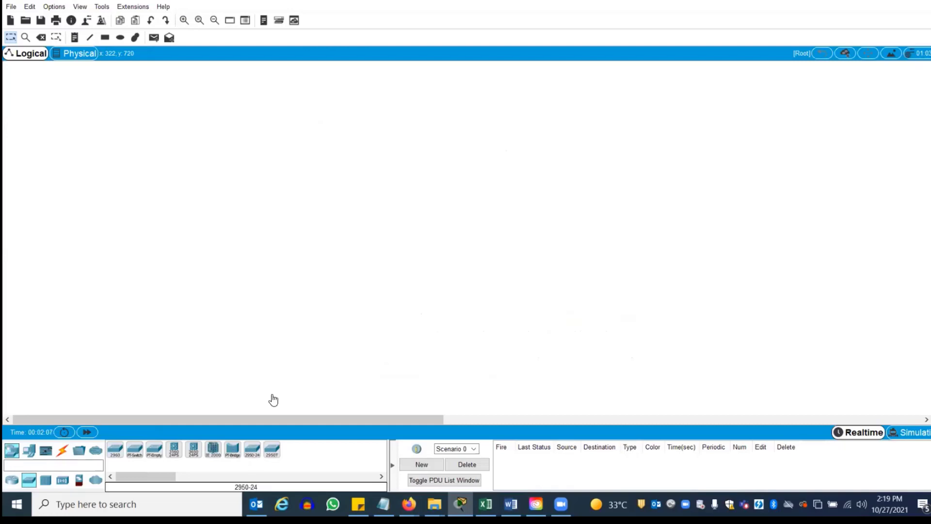
{"action": "left_click_drag", "start_coordinate": [374, 173], "coordinate": [154, 186]}
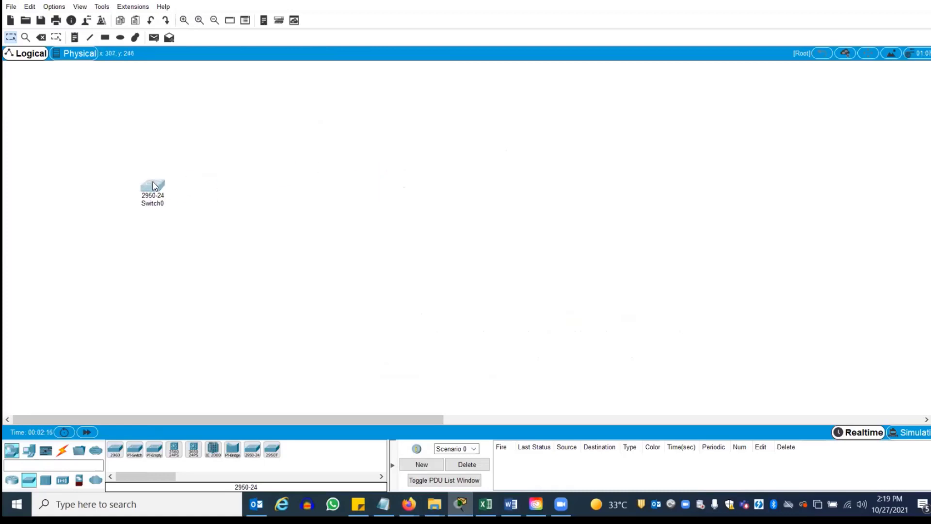
{"action": "left_click", "coordinate": [253, 221]}
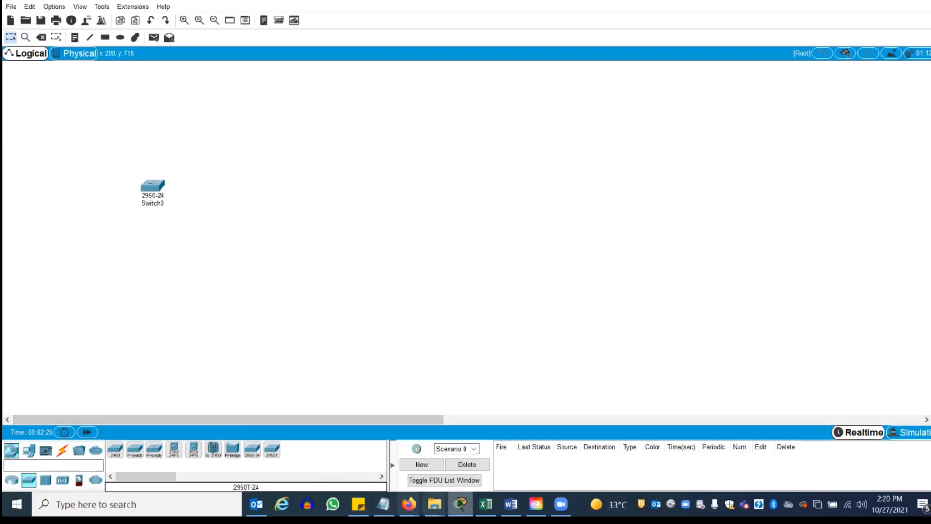
{"action": "left_click", "coordinate": [511, 504]}
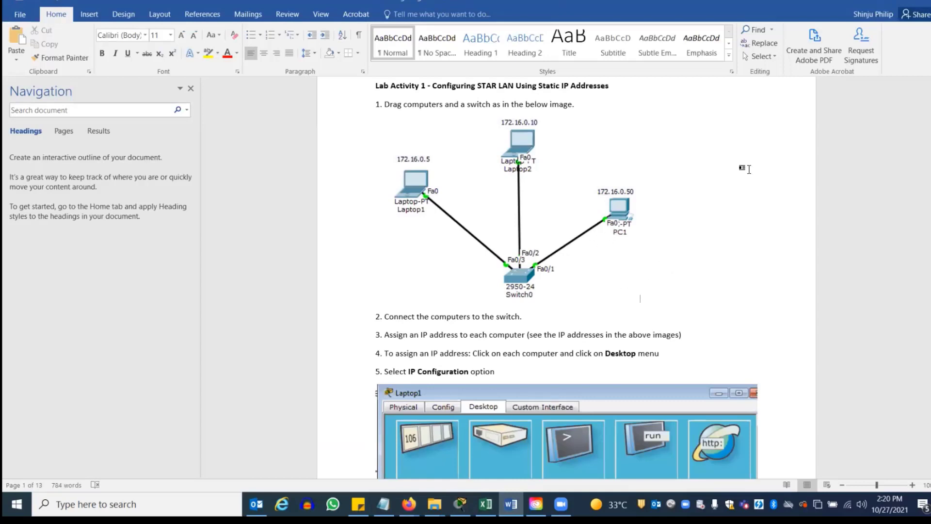
Add two laptops left of Switch0, a PC to its right, and a printer below the PC
{"action": "left_click", "coordinate": [873, 2]}
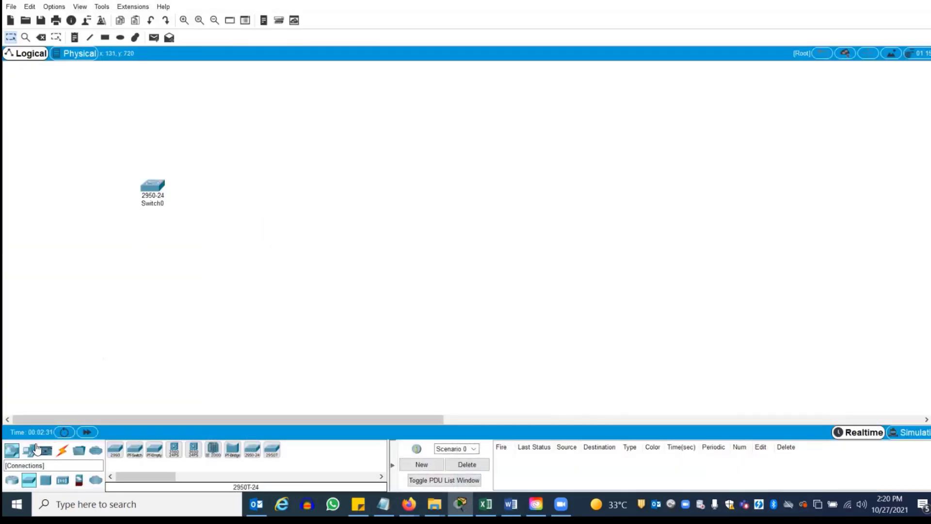
{"action": "left_click", "coordinate": [29, 451]}
{"action": "left_click", "coordinate": [135, 450]}
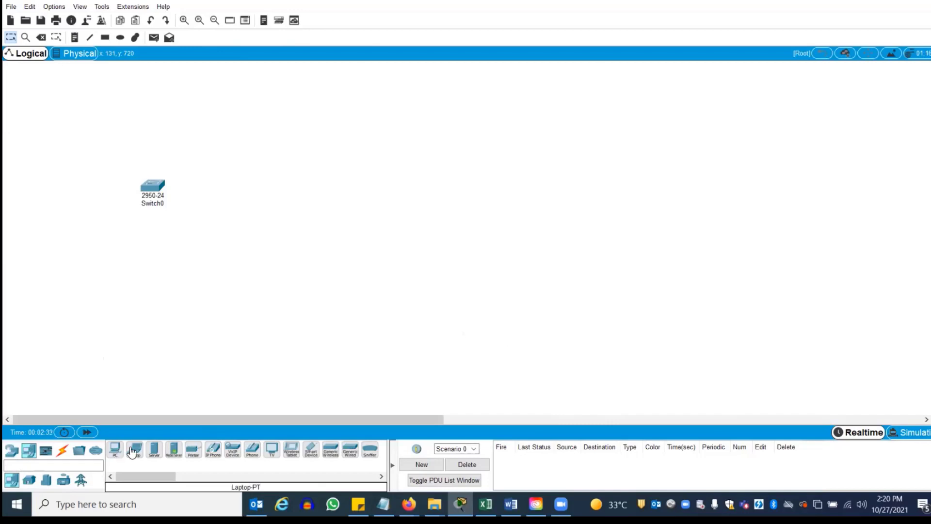
{"action": "left_click", "coordinate": [71, 164]}
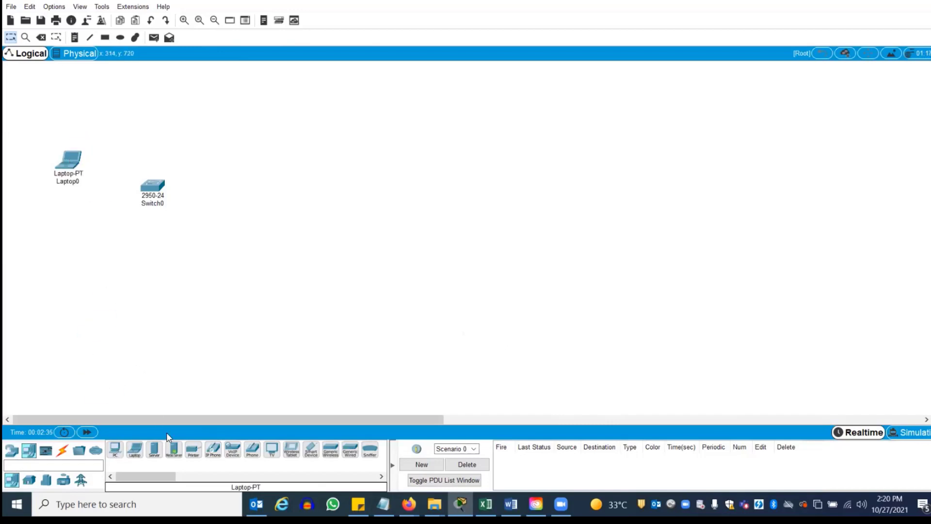
{"action": "left_click", "coordinate": [135, 450]}
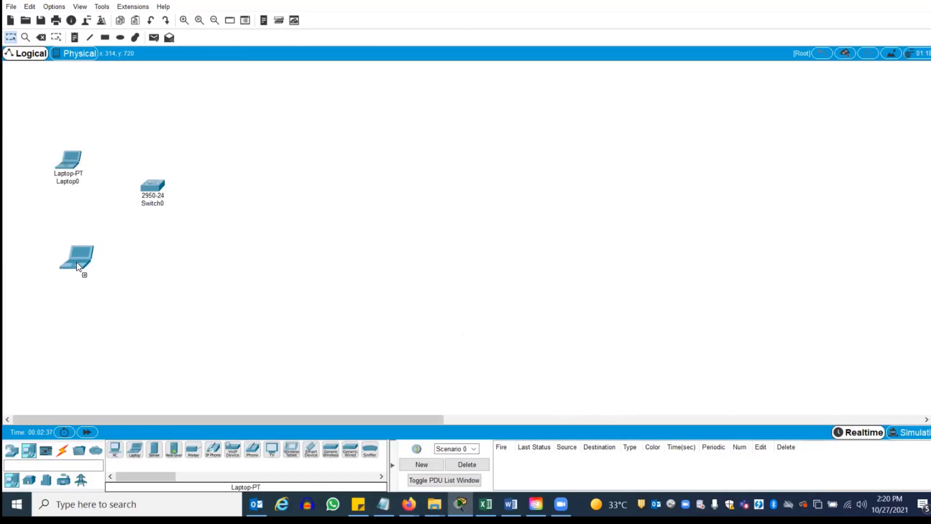
{"action": "left_click", "coordinate": [71, 263]}
{"action": "left_click", "coordinate": [115, 450]}
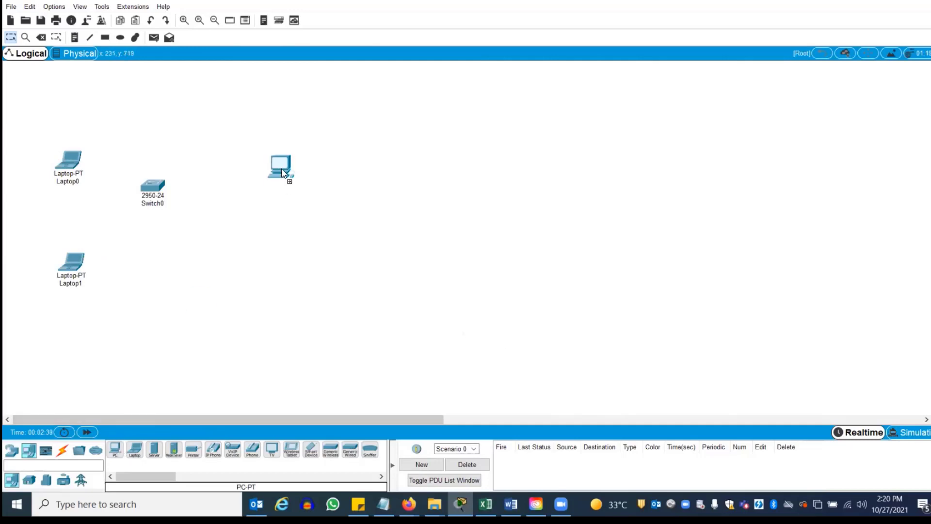
{"action": "left_click", "coordinate": [262, 162]}
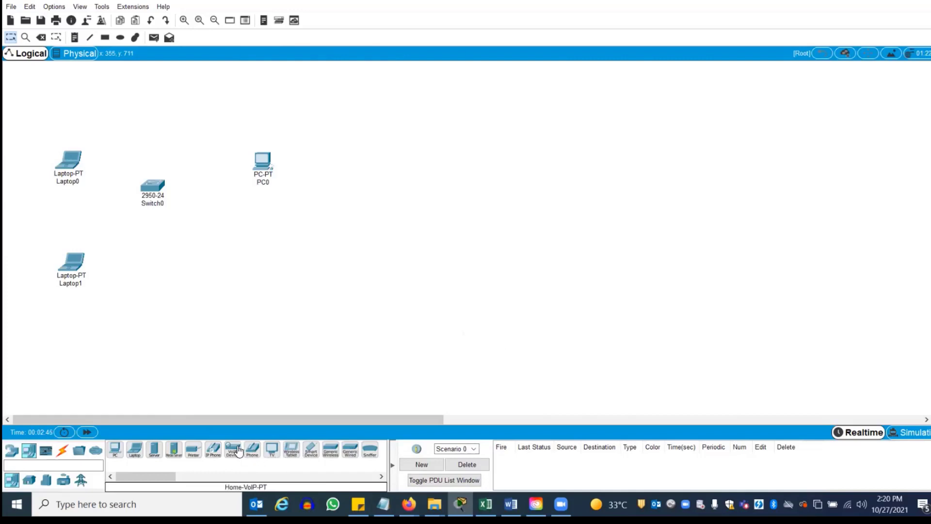
{"action": "left_click_drag", "start_coordinate": [157, 483], "coordinate": [155, 483]}
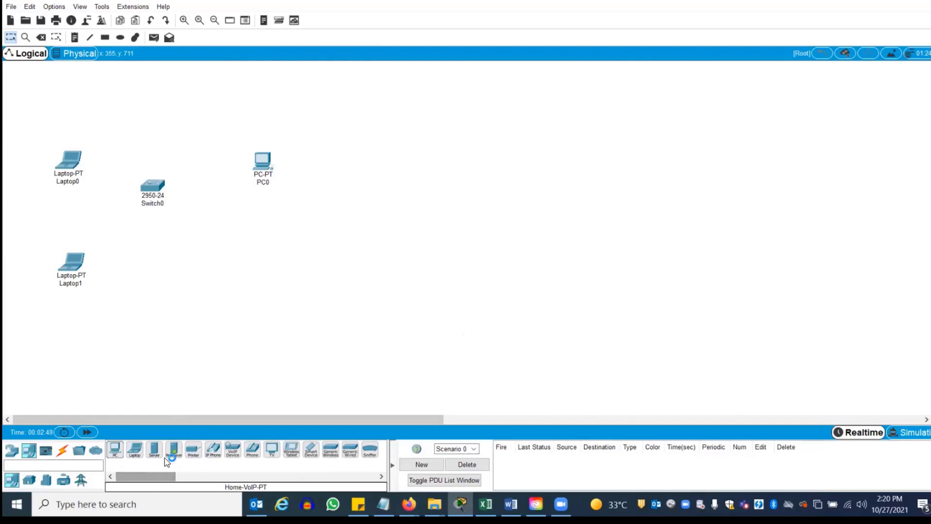
{"action": "left_click_drag", "start_coordinate": [193, 450], "coordinate": [252, 298]}
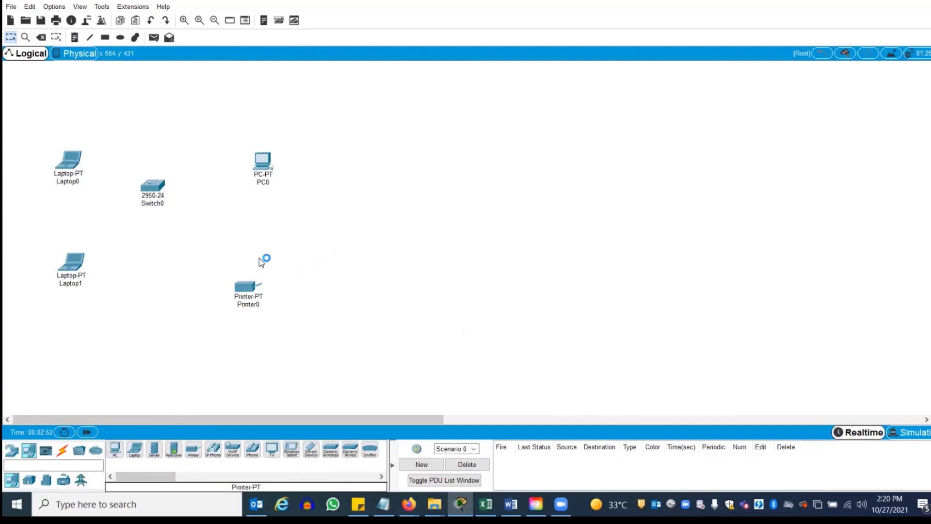
Change Laptop0's display name to its user's name
{"action": "left_click", "coordinate": [68, 161]}
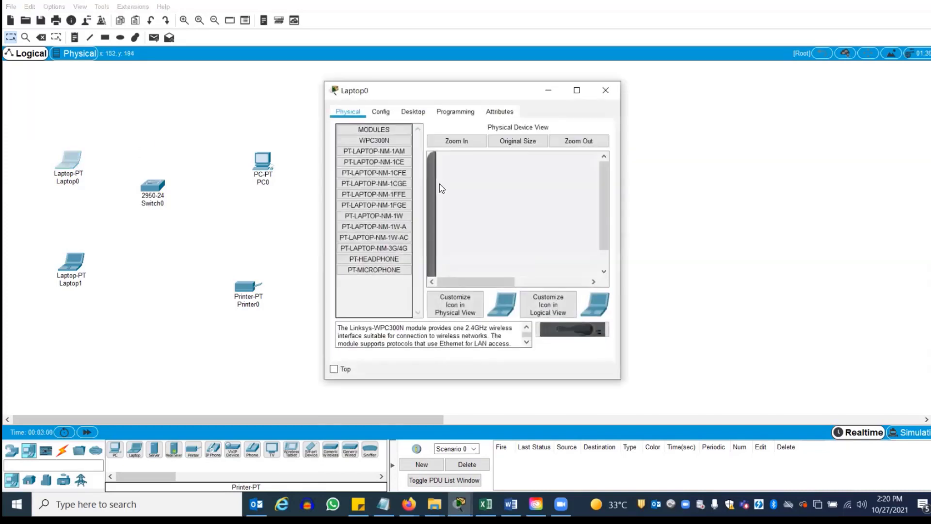
{"action": "left_click", "coordinate": [407, 114]}
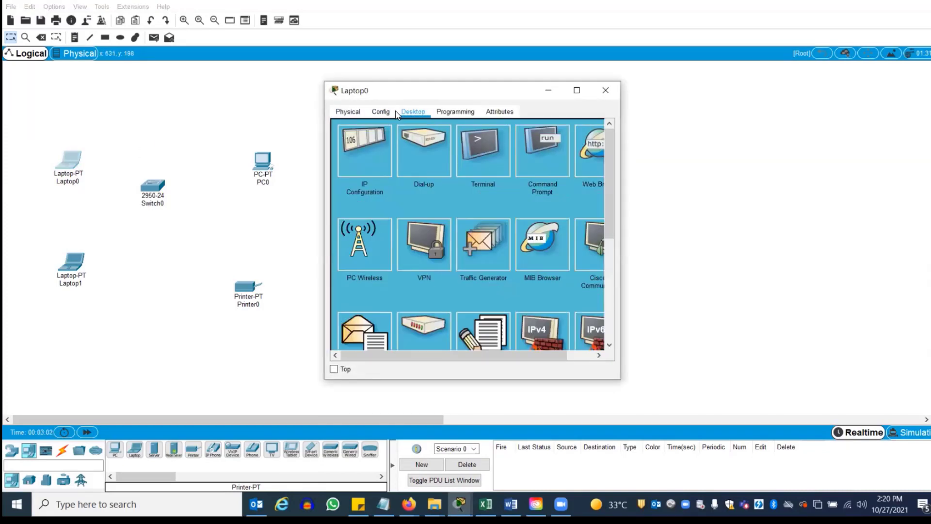
{"action": "left_click", "coordinate": [387, 114]}
{"action": "left_click_drag", "start_coordinate": [513, 156], "coordinate": [422, 161]}
{"action": "type", "text": "A"}
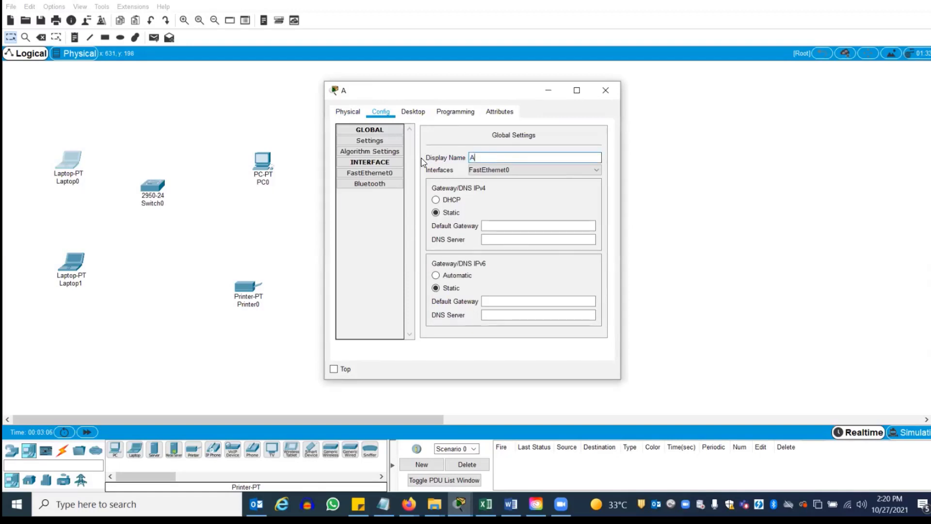
{"action": "type", "text": "hmed Laptop"}
{"action": "left_click", "coordinate": [607, 91]}
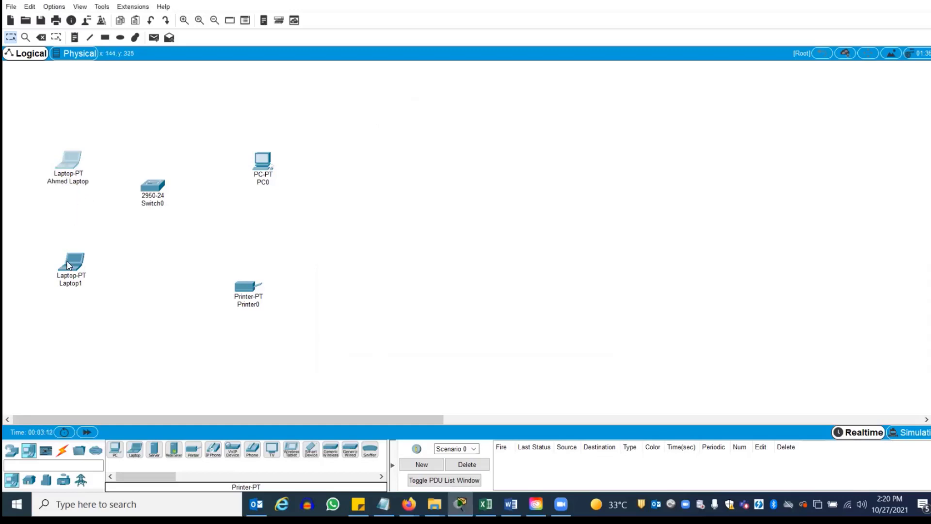
Rename Printer0's display name to 'IT Printer'
{"action": "left_click", "coordinate": [248, 296]}
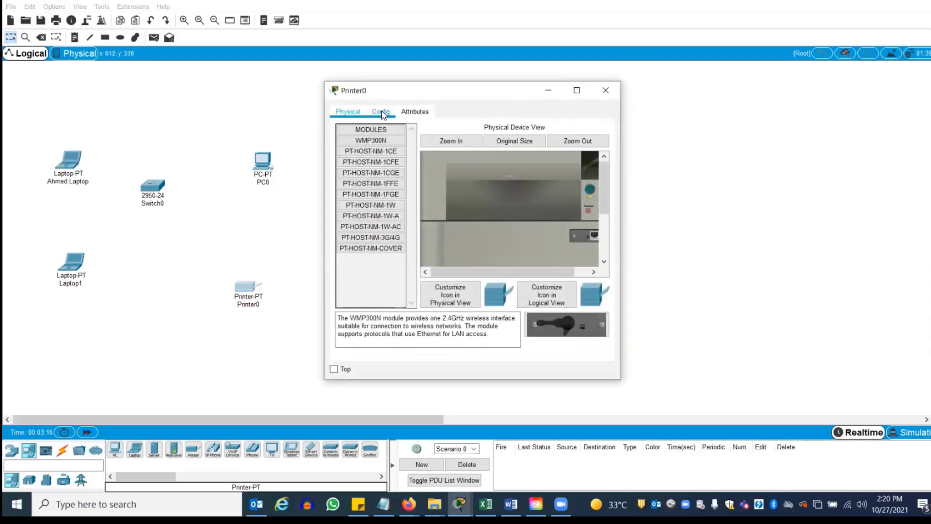
{"action": "left_click", "coordinate": [381, 112]}
{"action": "left_click", "coordinate": [379, 163]}
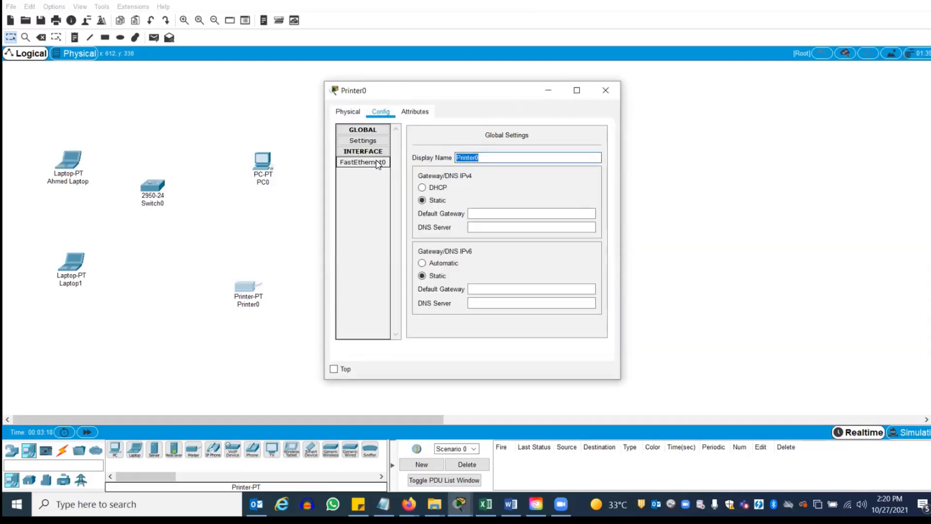
{"action": "type", "text": "l"}
{"action": "left_click", "coordinate": [606, 90]}
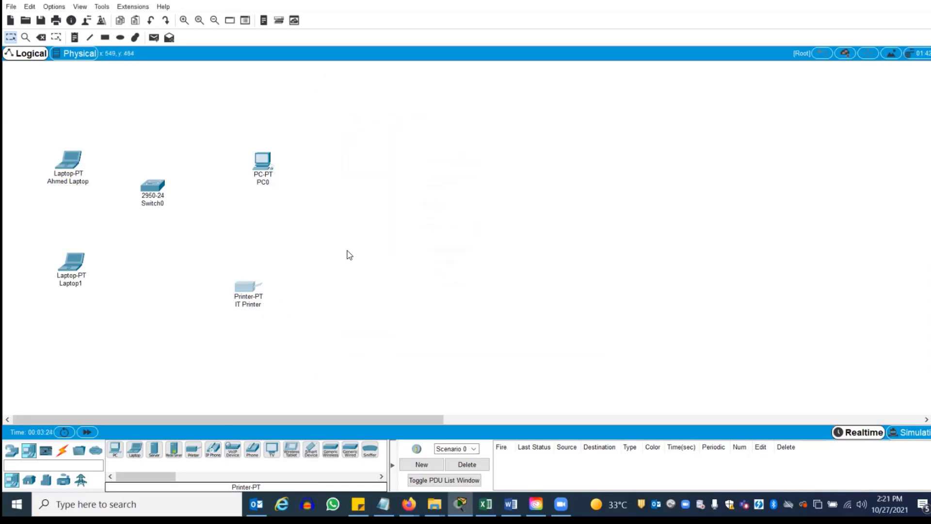
Cable both laptops' FastEthernet0 ports to Switch0 FastEthernet0/1 and 0/2 with straight-through copper
{"action": "left_click_drag", "start_coordinate": [151, 188], "coordinate": [160, 208]}
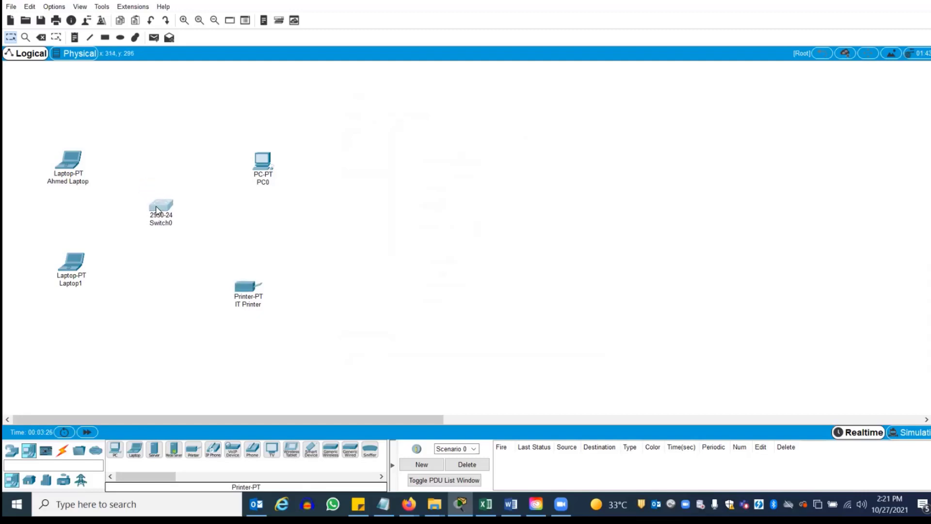
{"action": "left_click", "coordinate": [63, 452]}
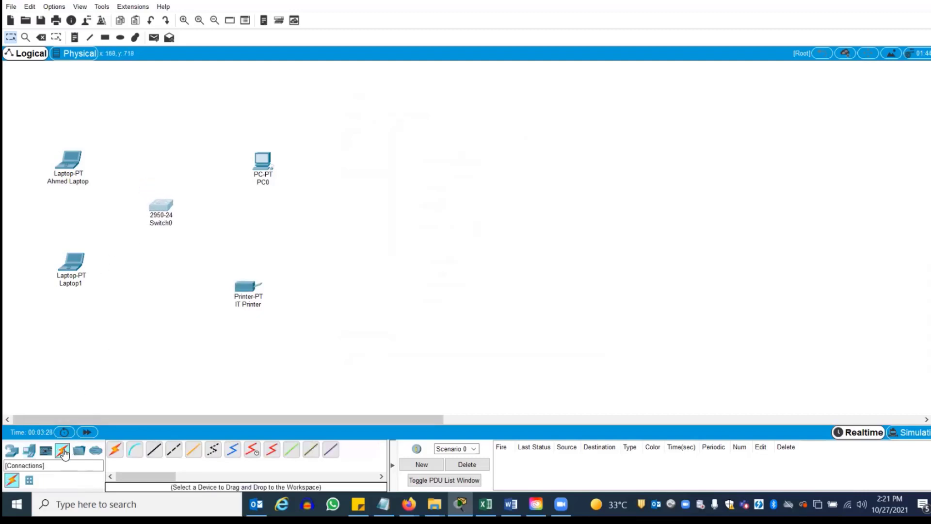
{"action": "left_click", "coordinate": [154, 452]}
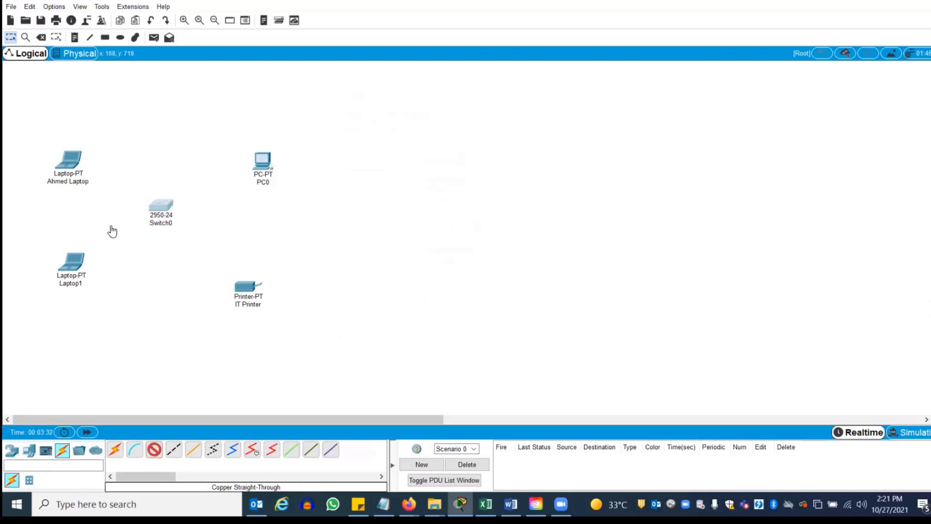
{"action": "key", "text": "Escape"}
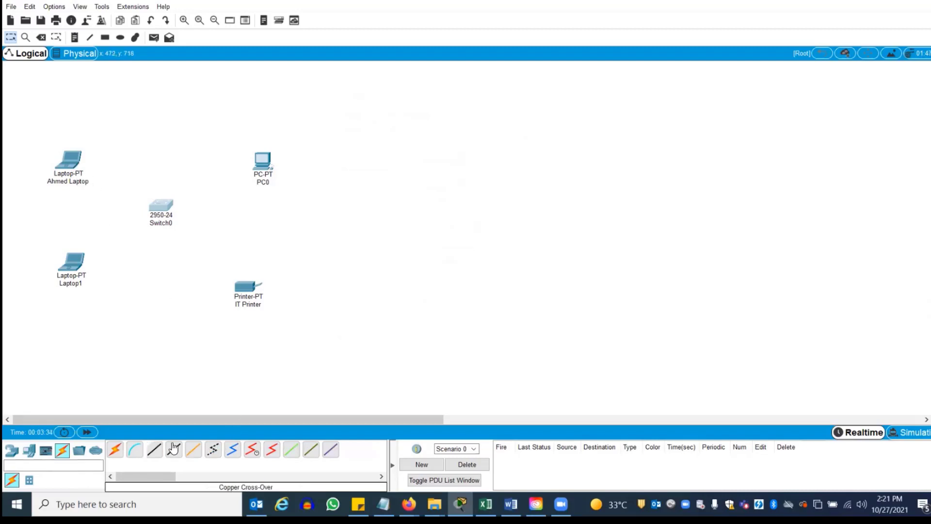
{"action": "left_click", "coordinate": [154, 451]}
{"action": "left_click", "coordinate": [70, 161]}
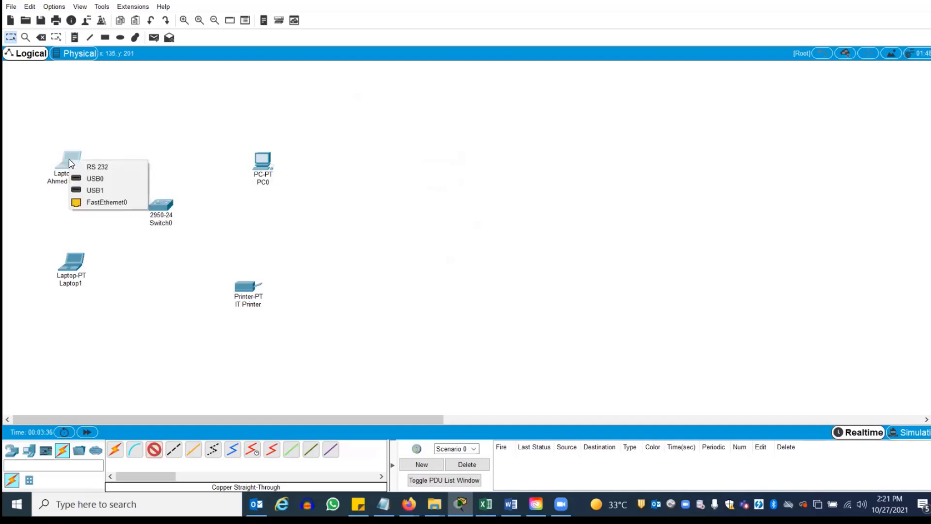
{"action": "left_click", "coordinate": [96, 202]}
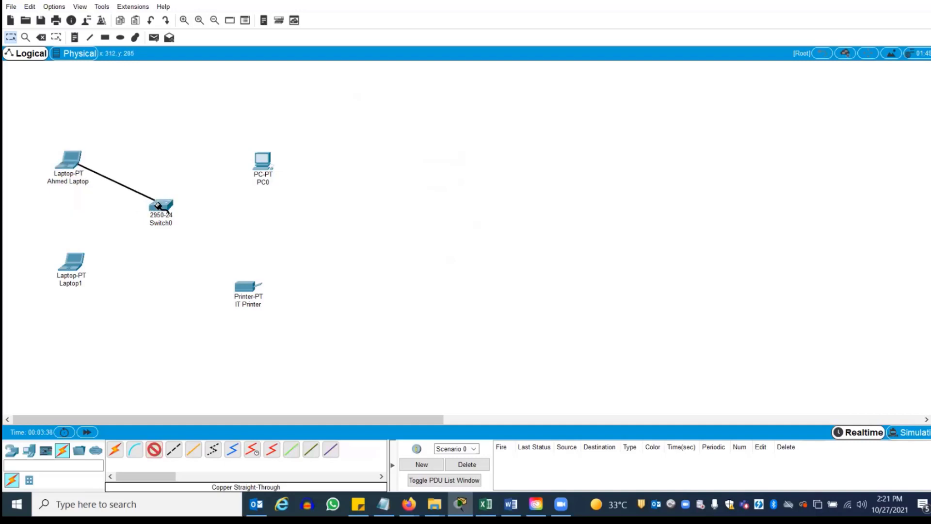
{"action": "left_click", "coordinate": [164, 208]}
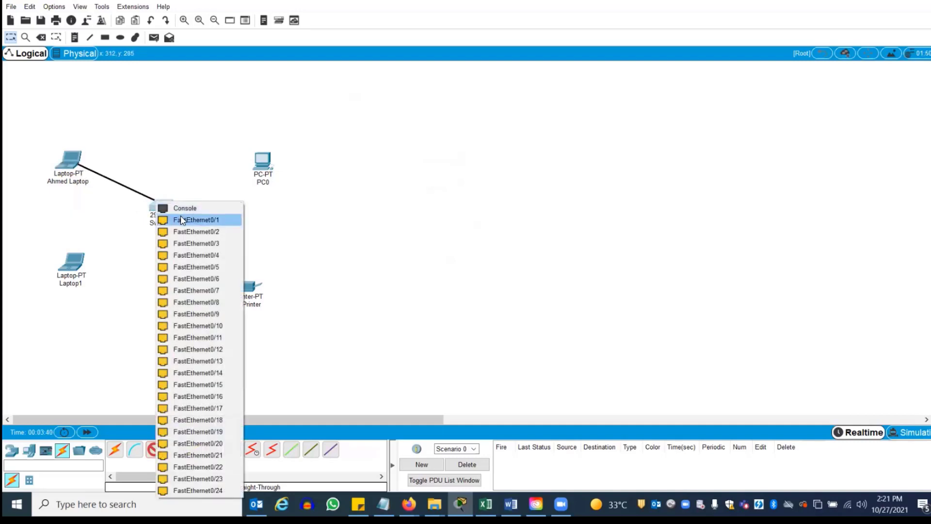
{"action": "left_click", "coordinate": [180, 219]}
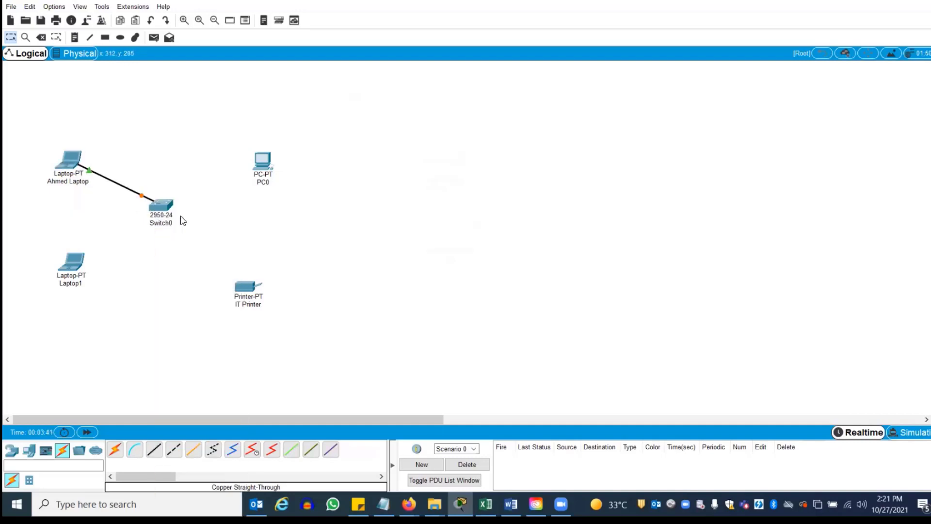
{"action": "left_click", "coordinate": [155, 450]}
{"action": "left_click", "coordinate": [71, 262]}
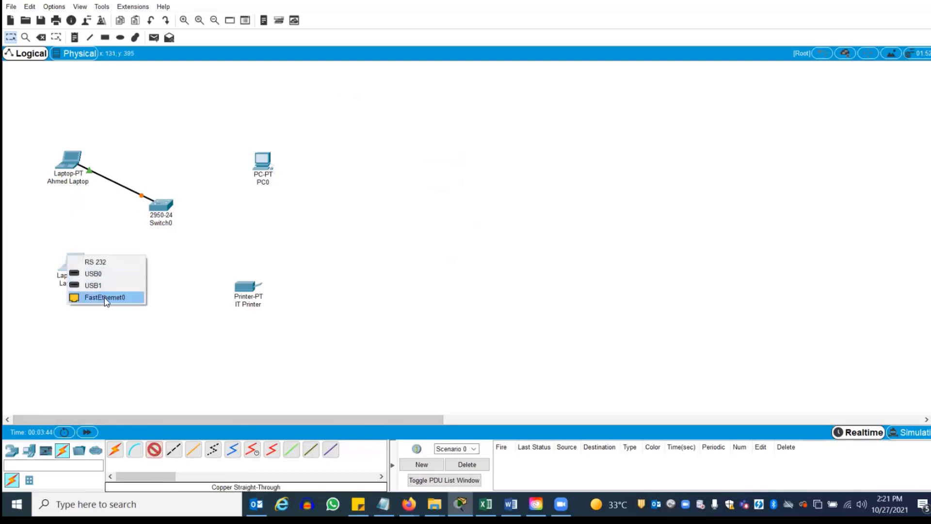
{"action": "left_click", "coordinate": [105, 298]}
{"action": "left_click", "coordinate": [161, 206]}
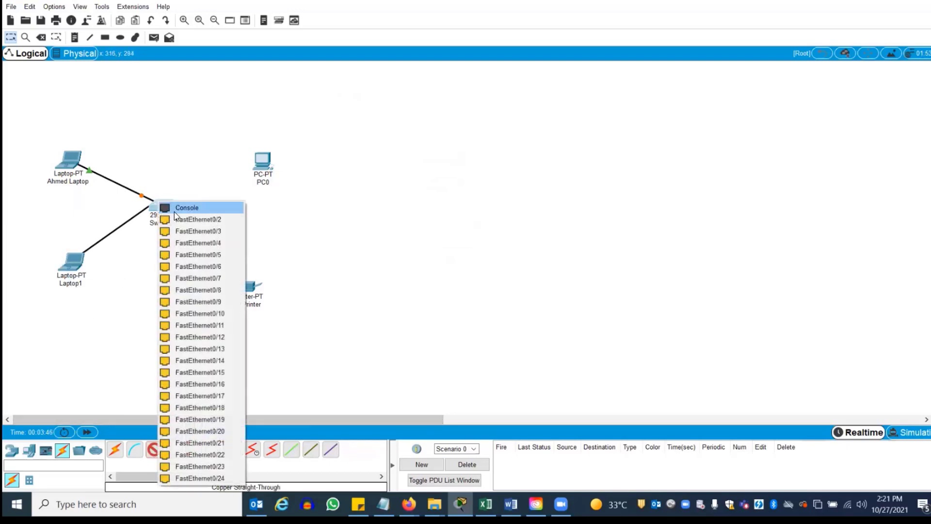
{"action": "left_click", "coordinate": [180, 219]}
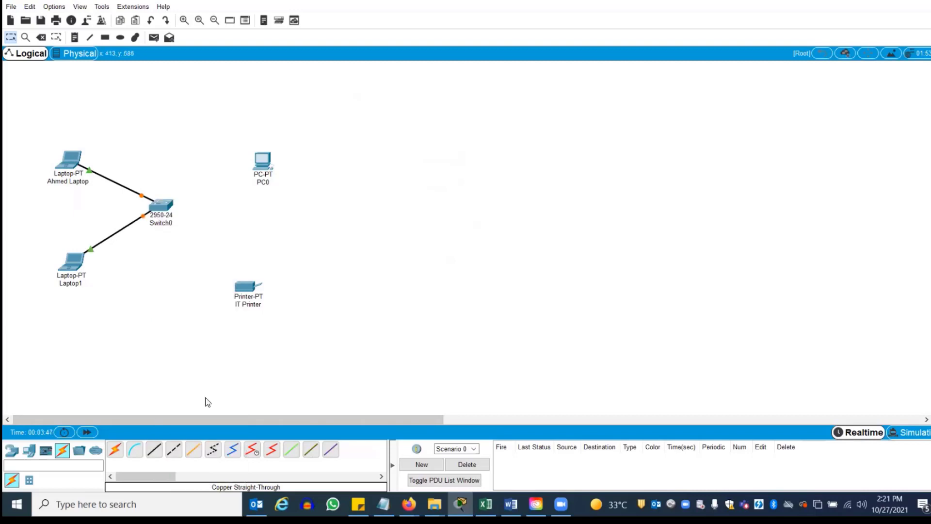
Cable PC0 to Switch0 FastEthernet0/3 and IT Printer to a free switch port
{"action": "left_click", "coordinate": [154, 450]}
{"action": "left_click", "coordinate": [264, 164]}
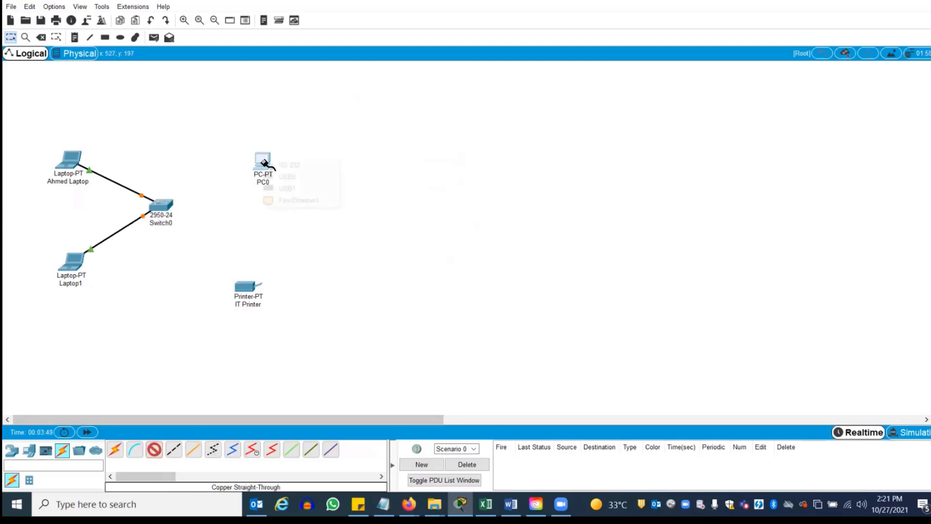
{"action": "left_click", "coordinate": [294, 200]}
{"action": "left_click", "coordinate": [161, 206]}
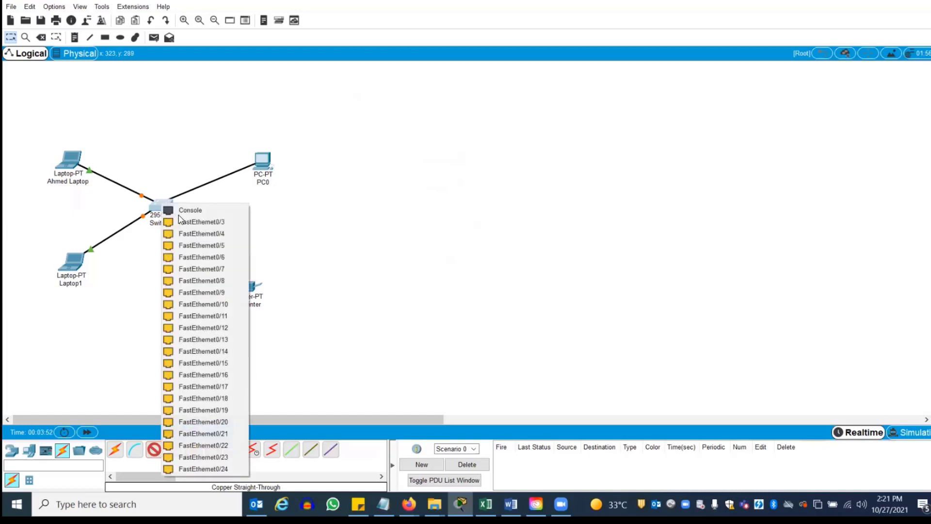
{"action": "left_click", "coordinate": [181, 221]}
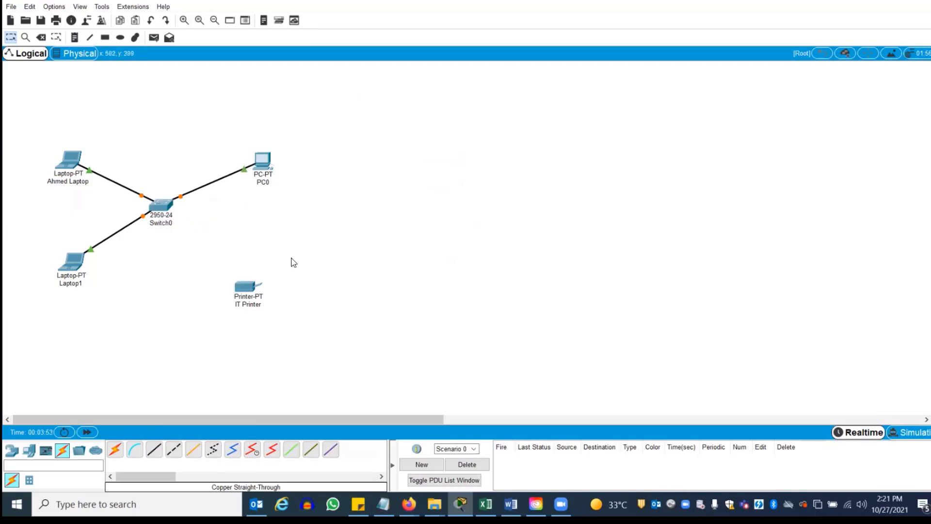
{"action": "left_click", "coordinate": [160, 450]}
{"action": "left_click", "coordinate": [251, 285]}
{"action": "left_click", "coordinate": [279, 289]}
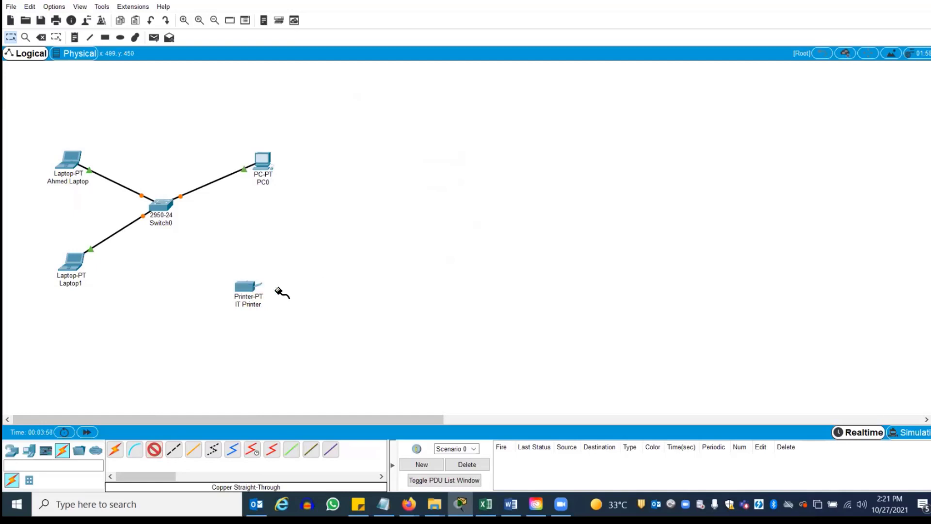
{"action": "left_click", "coordinate": [162, 210]}
{"action": "left_click", "coordinate": [184, 220]}
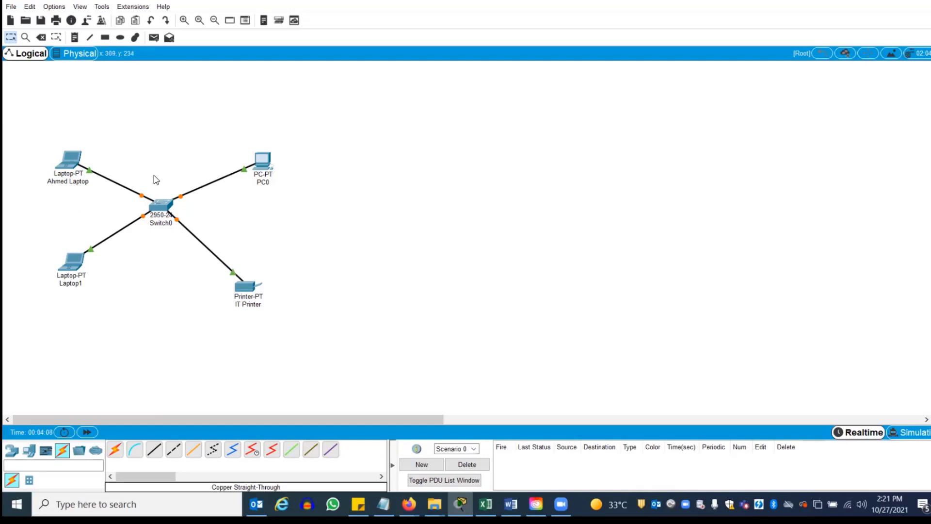
{"action": "left_click_drag", "start_coordinate": [79, 262], "coordinate": [80, 280]}
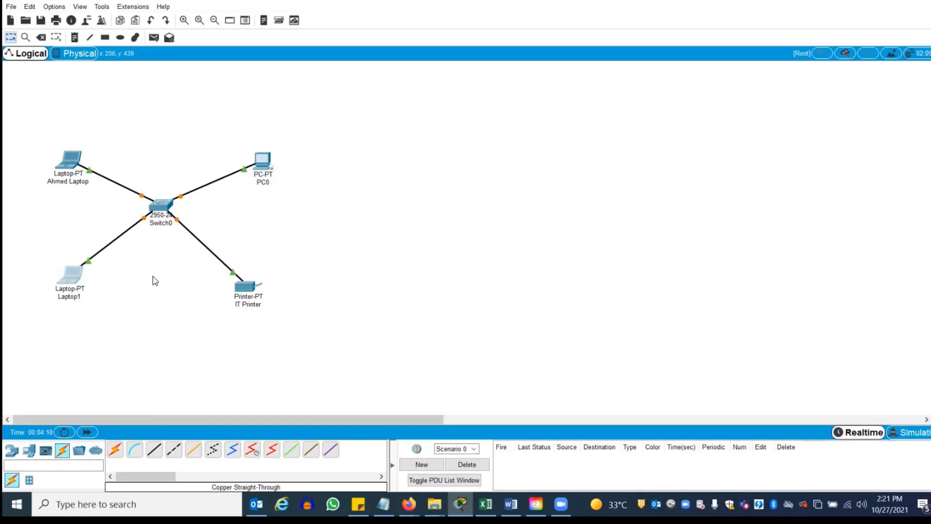
{"action": "left_click_drag", "start_coordinate": [252, 291], "coordinate": [270, 291]}
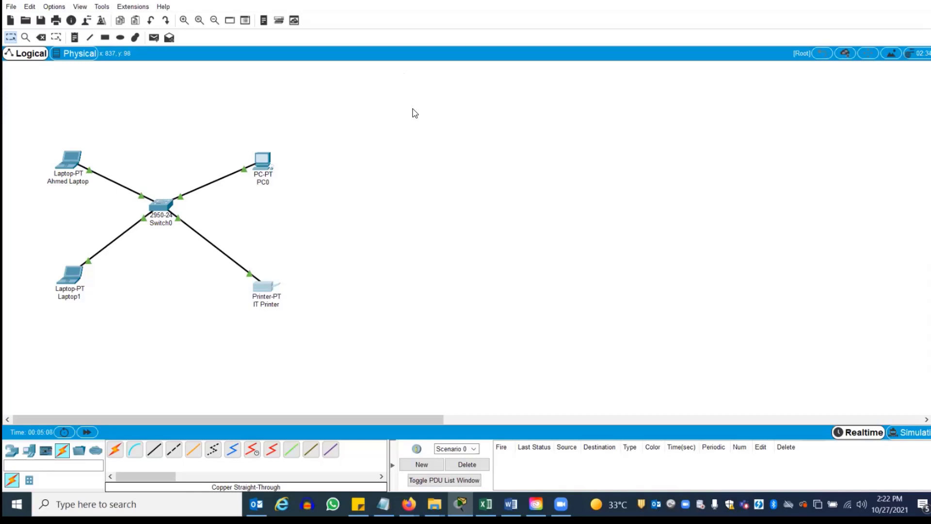
Lower Switch0 slightly and add PC1 above it, linked by a copper cross-over cable
{"action": "left_click_drag", "start_coordinate": [160, 204], "coordinate": [161, 219]}
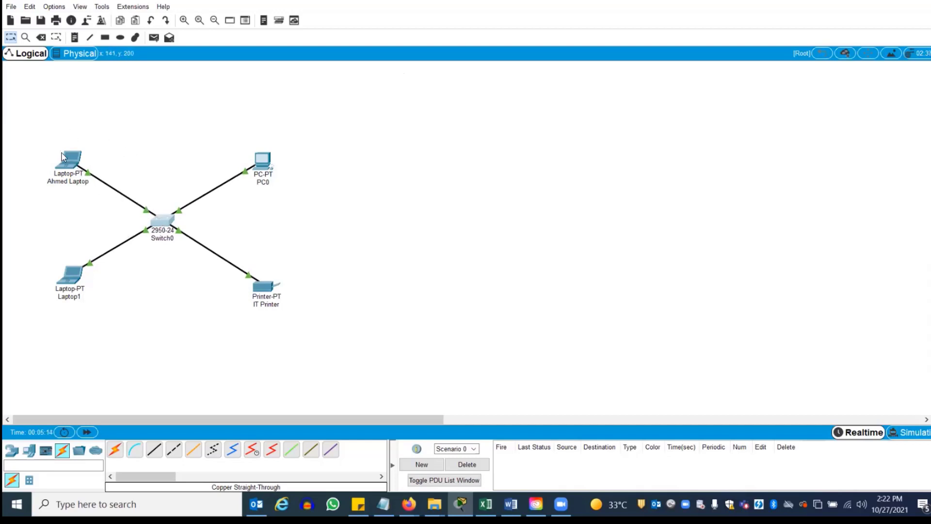
{"action": "left_click", "coordinate": [27, 452]}
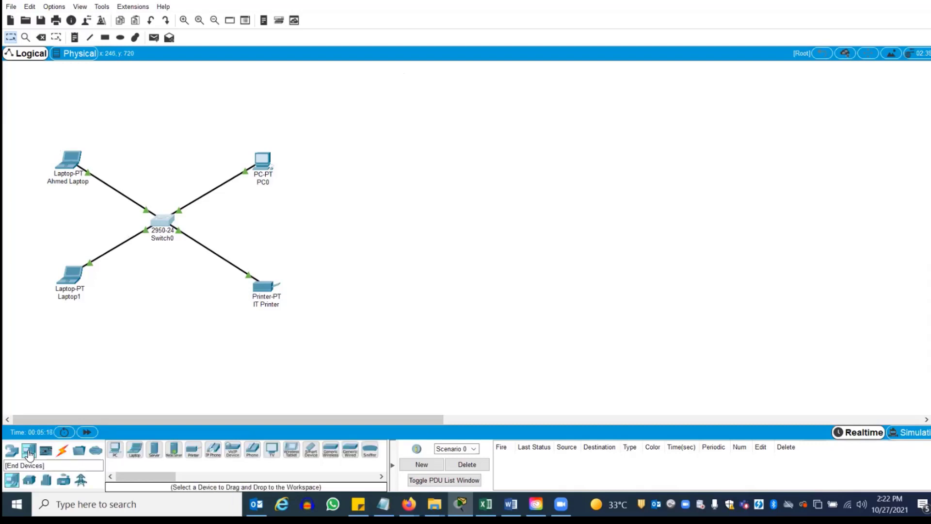
{"action": "left_click_drag", "start_coordinate": [114, 450], "coordinate": [166, 130]}
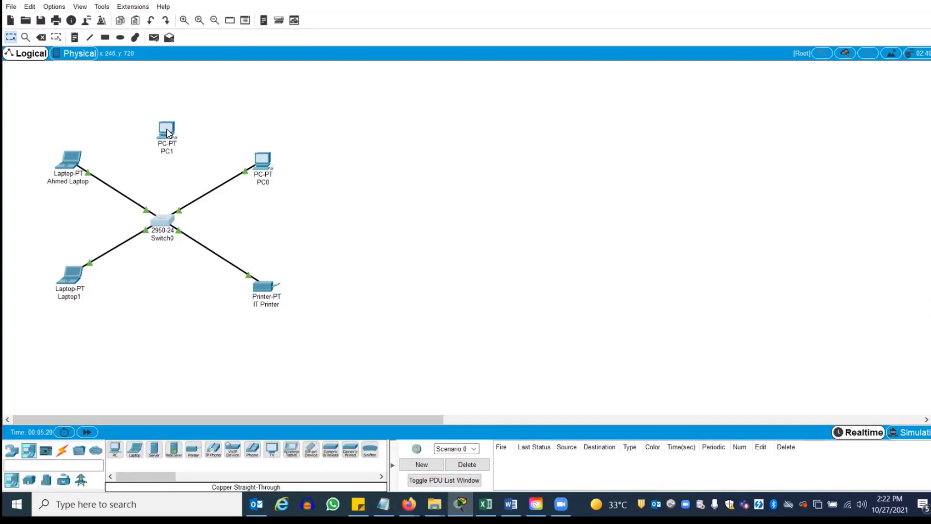
{"action": "left_click", "coordinate": [62, 450]}
{"action": "left_click", "coordinate": [173, 450]}
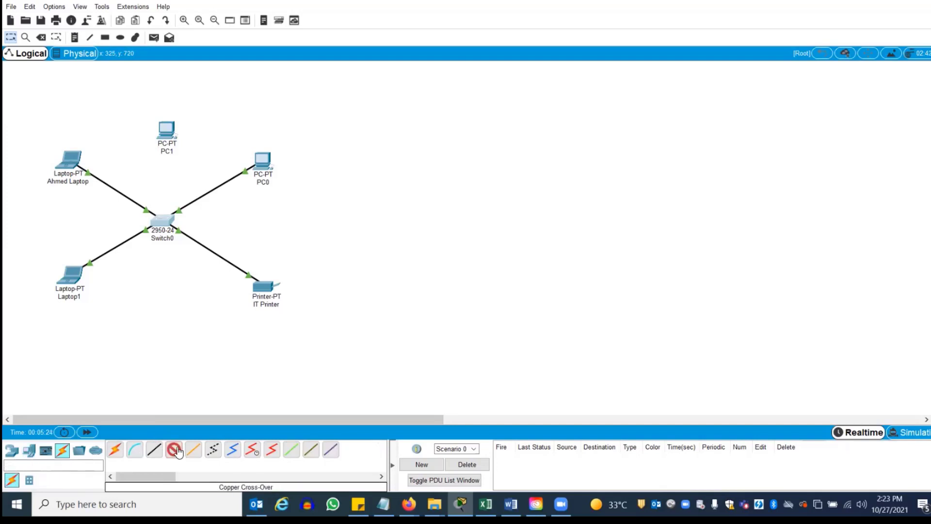
{"action": "left_click", "coordinate": [167, 129]}
{"action": "left_click", "coordinate": [204, 168]}
{"action": "left_click", "coordinate": [161, 225]}
{"action": "left_click", "coordinate": [199, 233]}
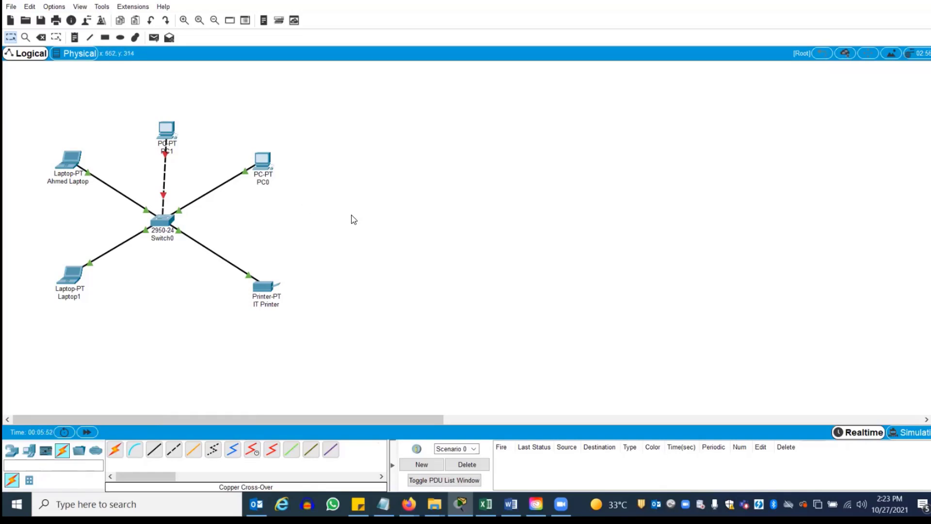
Delete PC1 along with its cross-over link
{"action": "left_click", "coordinate": [166, 130]}
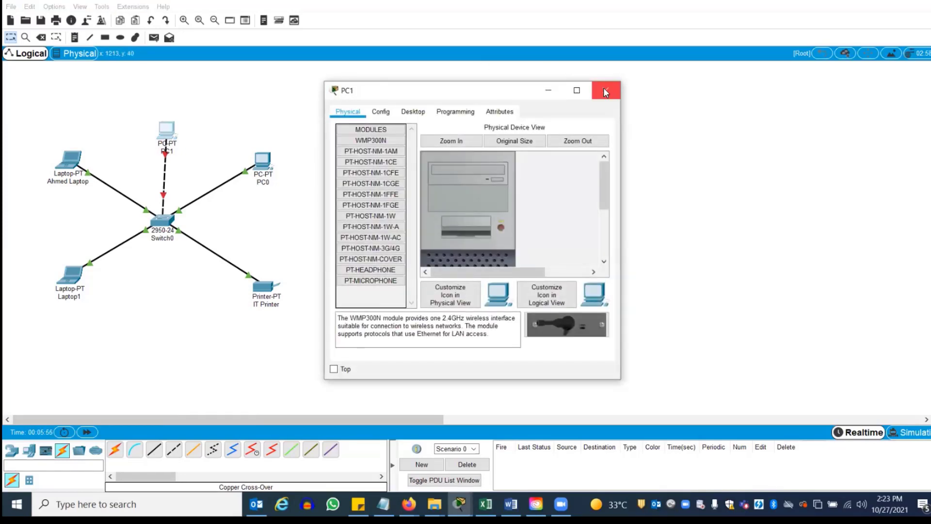
{"action": "left_click", "coordinate": [605, 91]}
{"action": "key", "text": "Delete"}
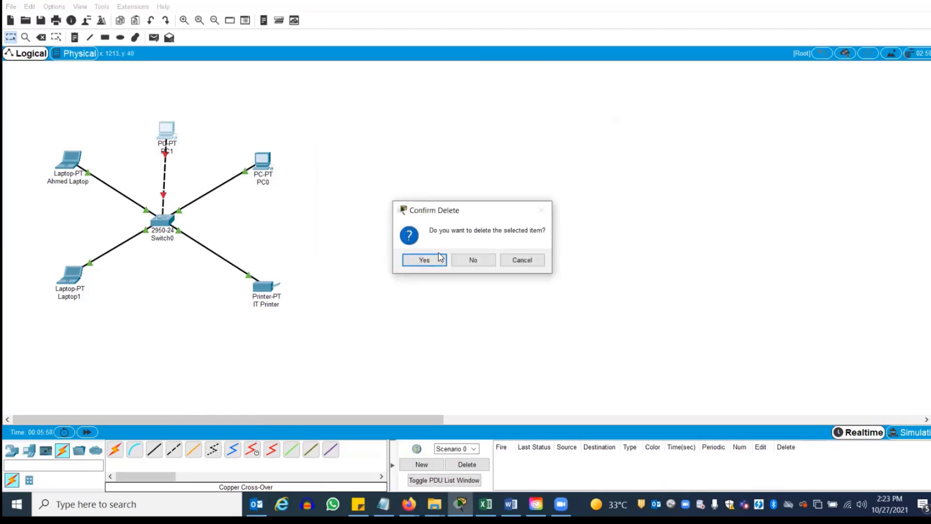
{"action": "left_click", "coordinate": [426, 258]}
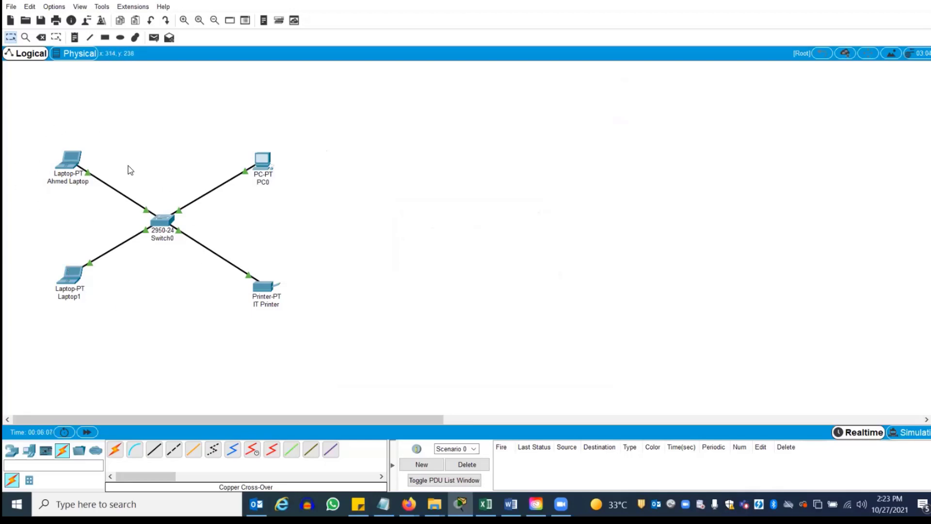
Show the Word lab sheet listing addresses 172.16.0.5, 172.16.0.10 and 172.16.0.50
{"action": "left_click", "coordinate": [510, 504]}
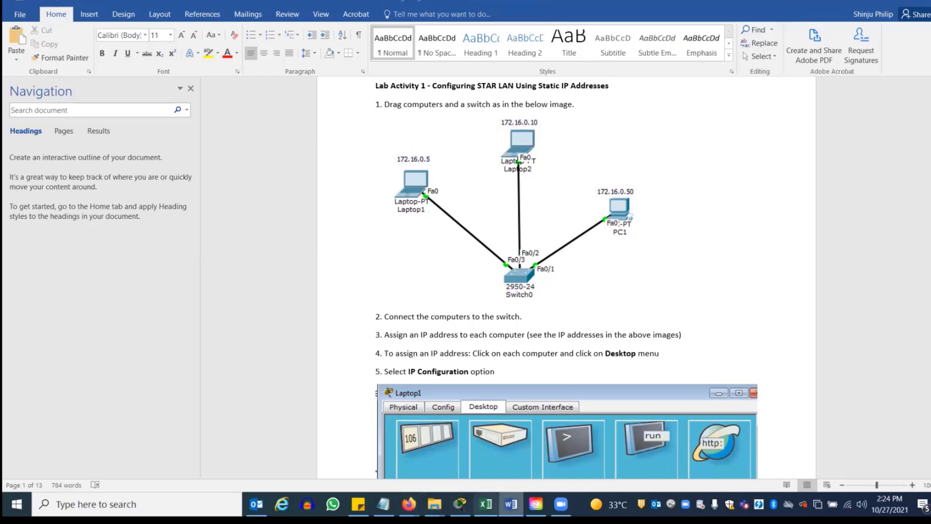
Give the upper-left laptop a 172.16 static IPv4 address with the default subnet mask
{"action": "left_click", "coordinate": [460, 504]}
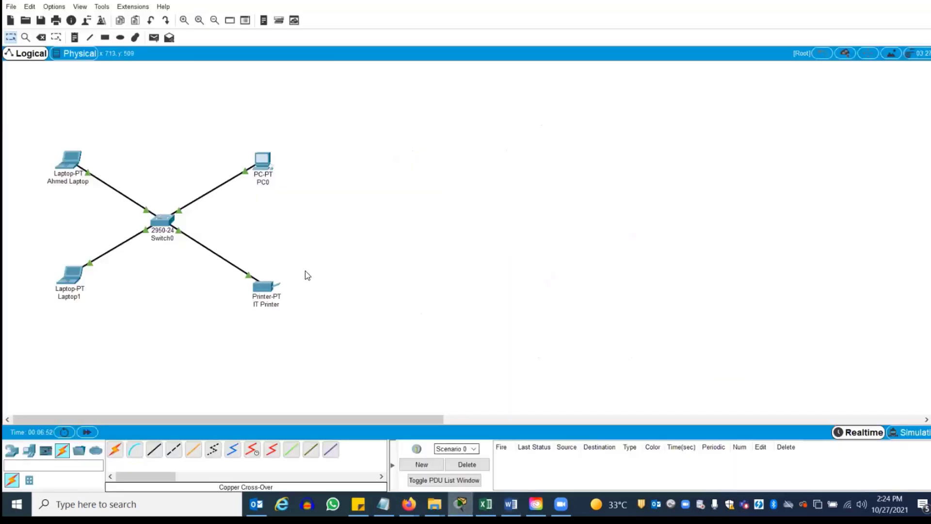
{"action": "left_click", "coordinate": [68, 163]}
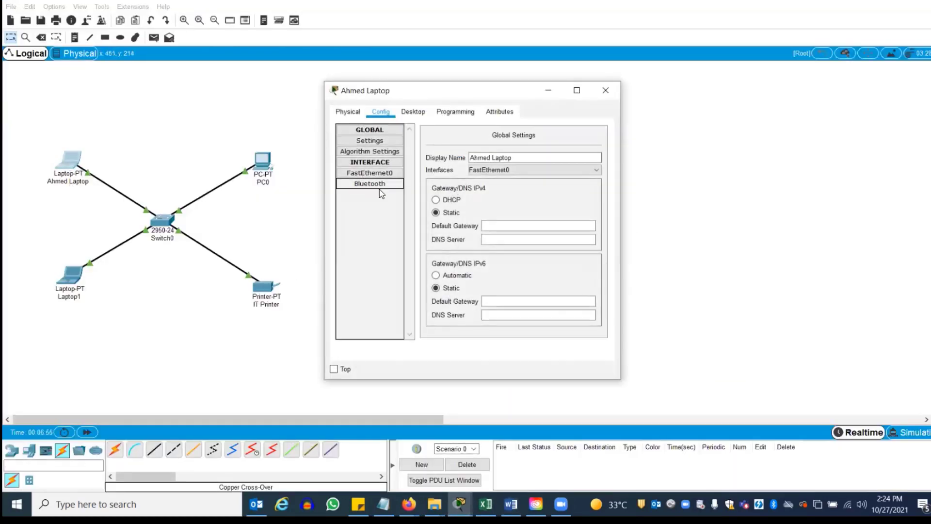
{"action": "left_click", "coordinate": [493, 225]}
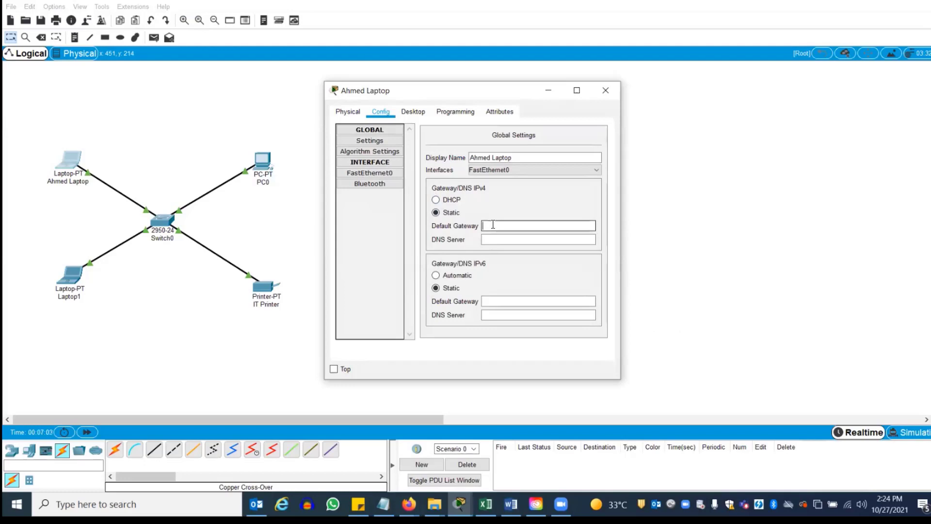
{"action": "left_click", "coordinate": [379, 174]}
{"action": "left_click", "coordinate": [531, 216]}
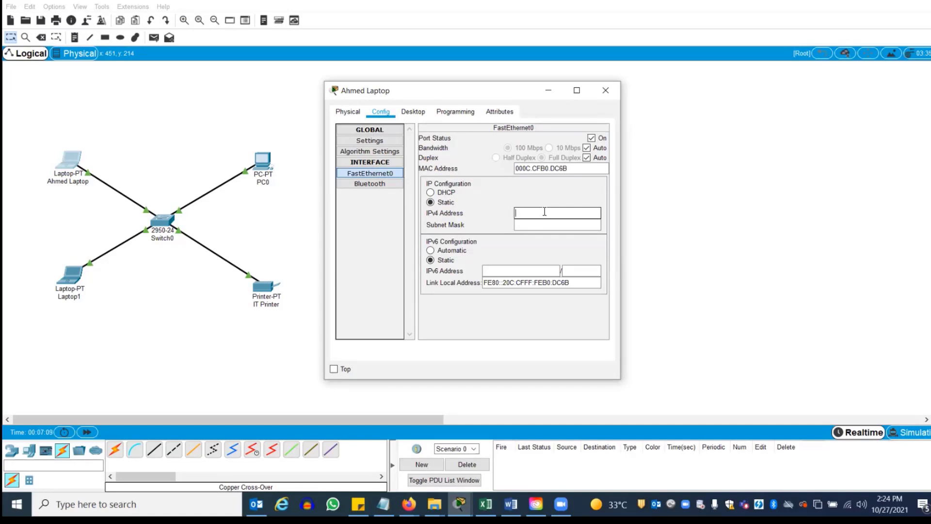
{"action": "type", "text": "172.16.0.5"}
{"action": "left_click", "coordinate": [535, 226]}
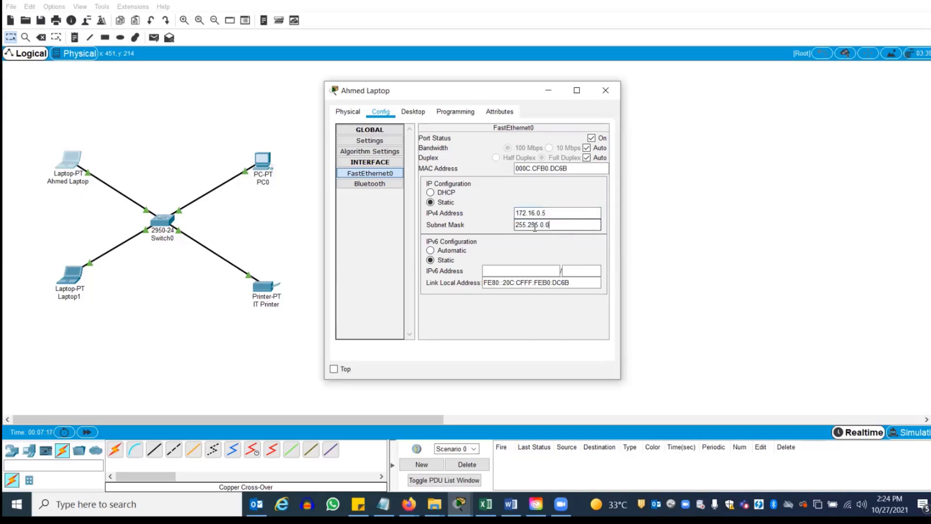
{"action": "left_click", "coordinate": [605, 89]}
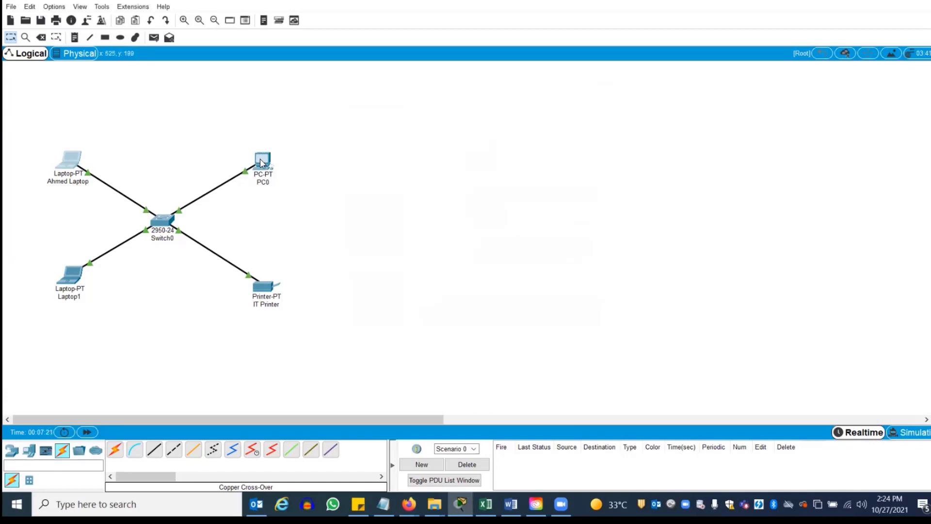
Set PC0's static IP to 172.16.0.6 with mask 255.255.0.0
{"action": "left_click", "coordinate": [261, 163]}
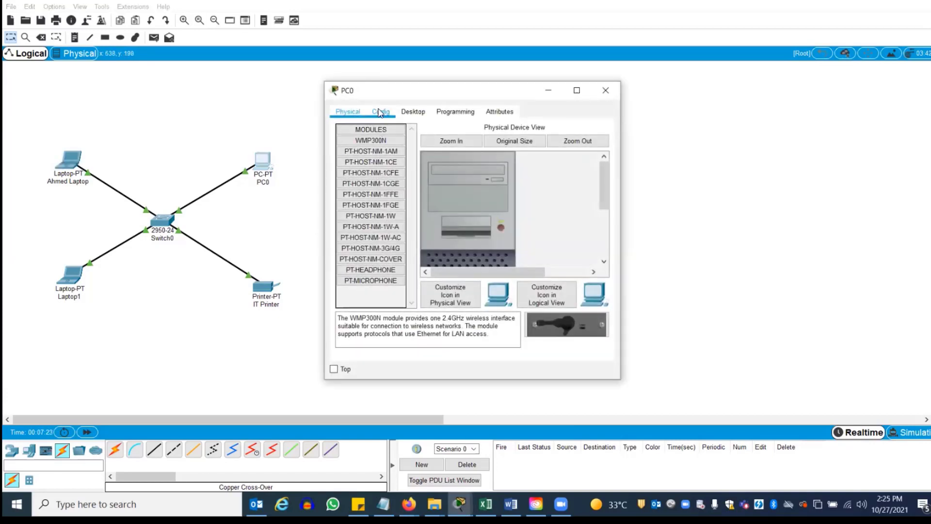
{"action": "left_click", "coordinate": [380, 111]}
{"action": "left_click", "coordinate": [382, 174]}
{"action": "left_click", "coordinate": [524, 212]}
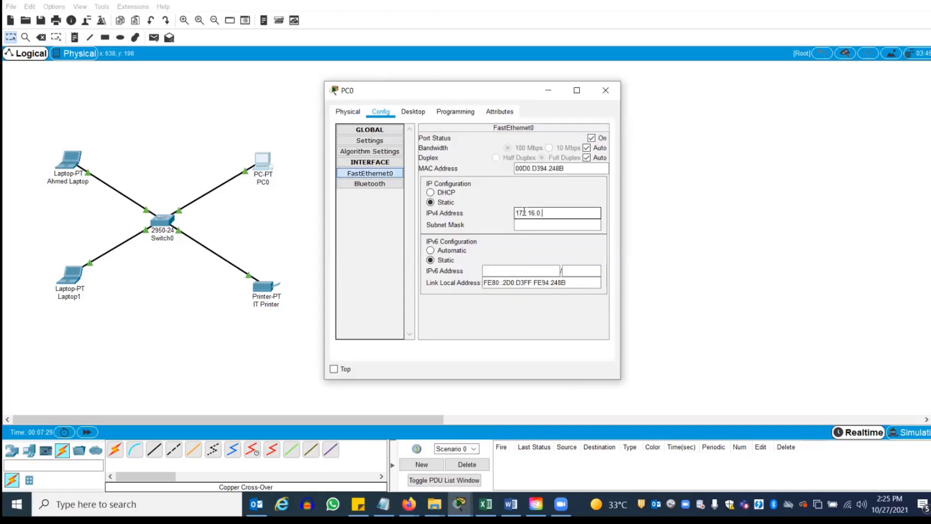
{"action": "left_click", "coordinate": [547, 224]}
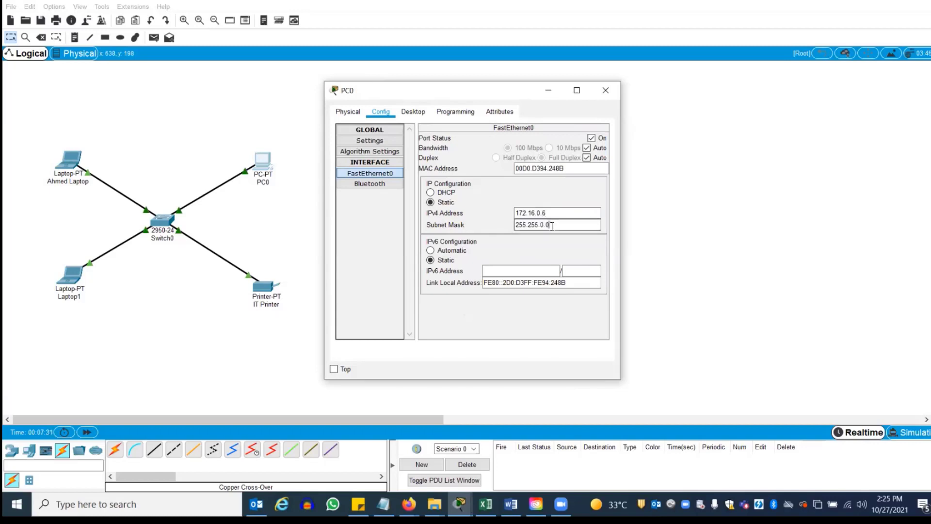
{"action": "left_click", "coordinate": [606, 90]}
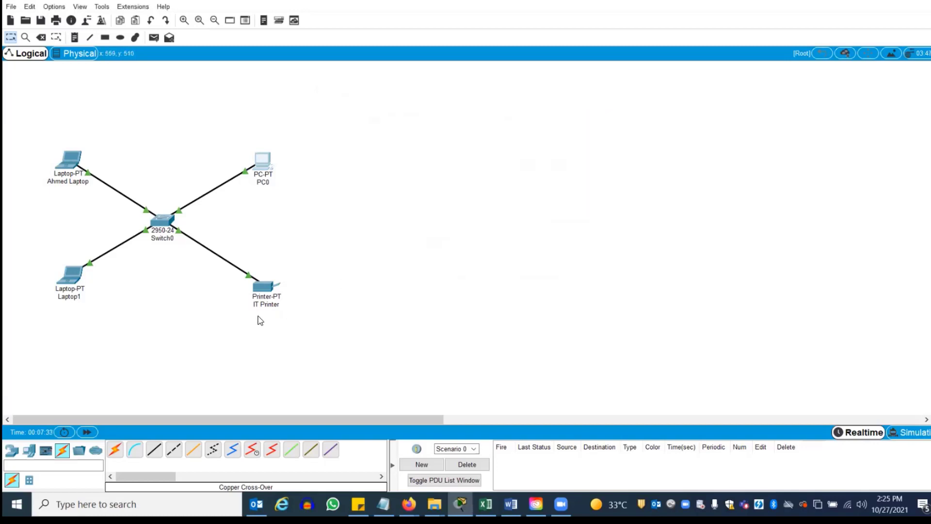
Set IT Printer's static IP to 172.16.0.7 with mask 255.255.0.0
{"action": "left_click", "coordinate": [266, 289]}
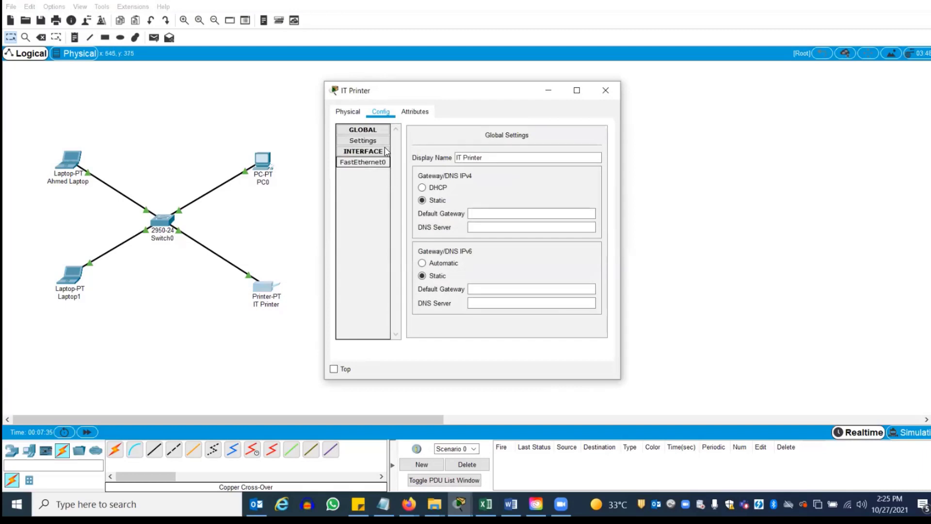
{"action": "left_click", "coordinate": [367, 162]}
{"action": "left_click", "coordinate": [516, 214]}
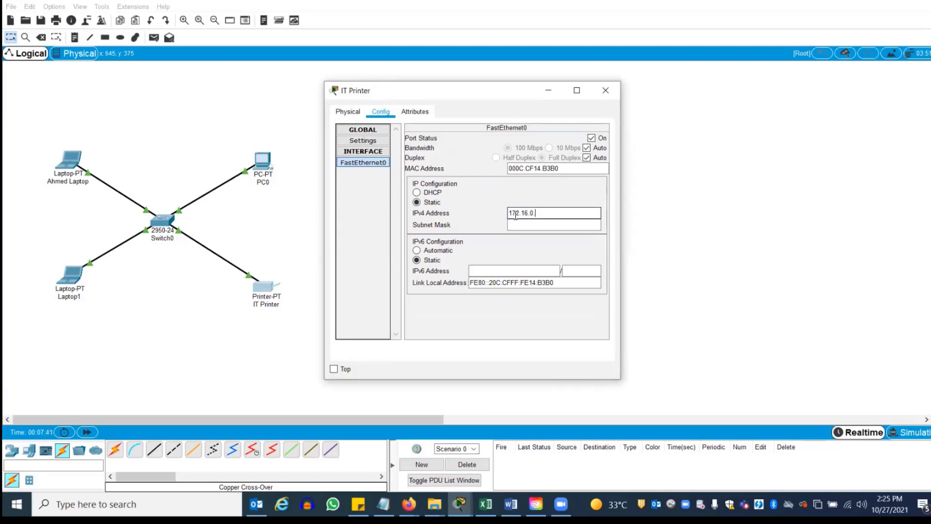
{"action": "key", "text": "Tab"}
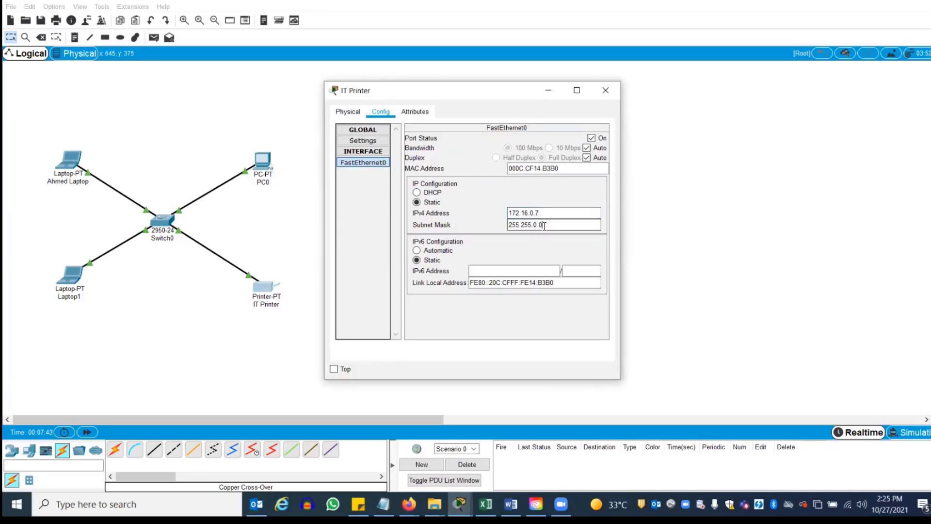
{"action": "left_click", "coordinate": [606, 91]}
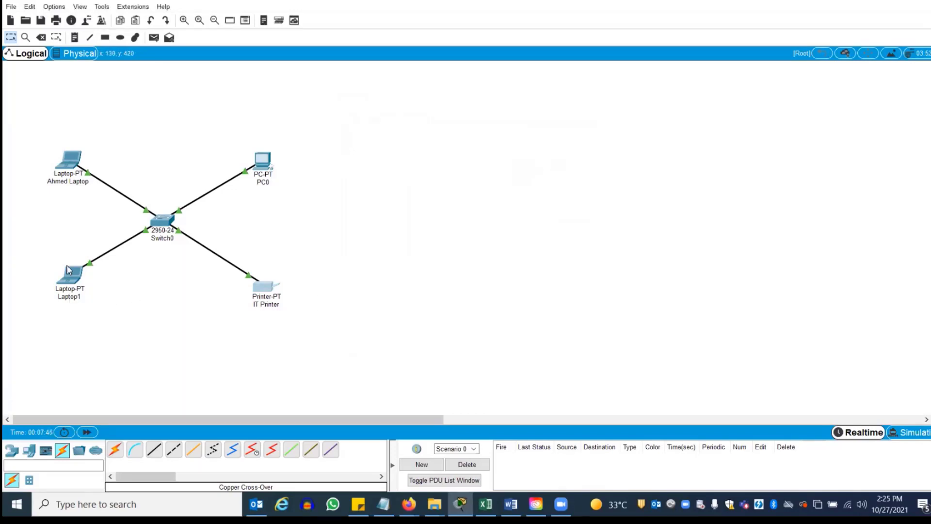
Set Laptop1's static IP to 172.16.0.8 with mask 255.255.0.0
{"action": "left_click", "coordinate": [74, 274]}
{"action": "left_click", "coordinate": [381, 111]}
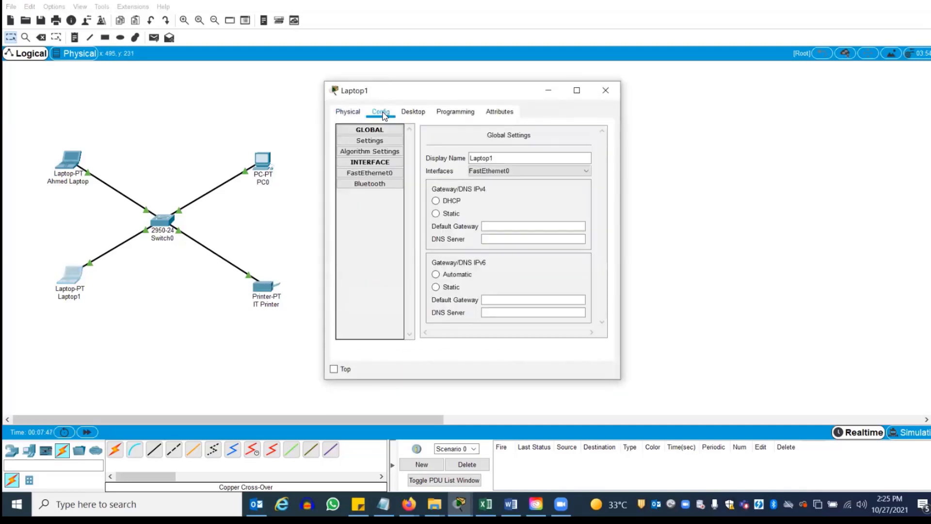
{"action": "left_click", "coordinate": [376, 173]}
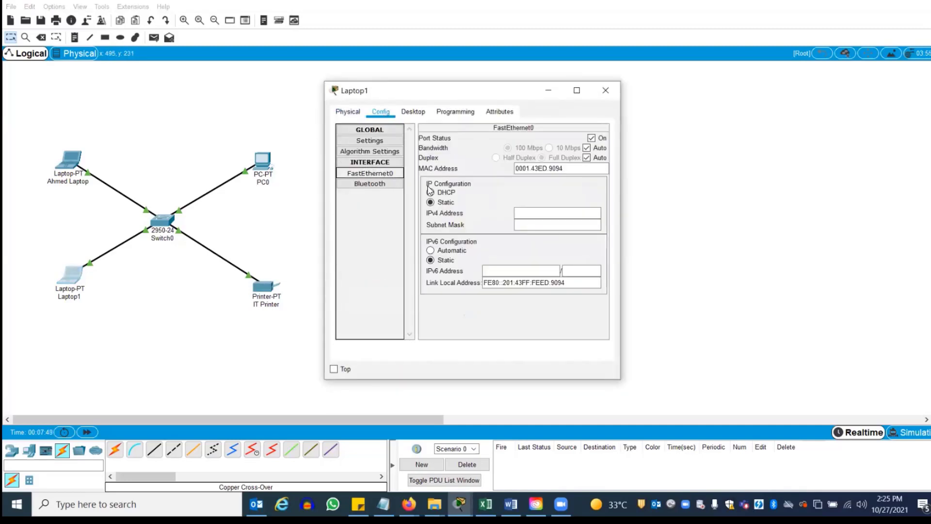
{"action": "left_click", "coordinate": [521, 211]}
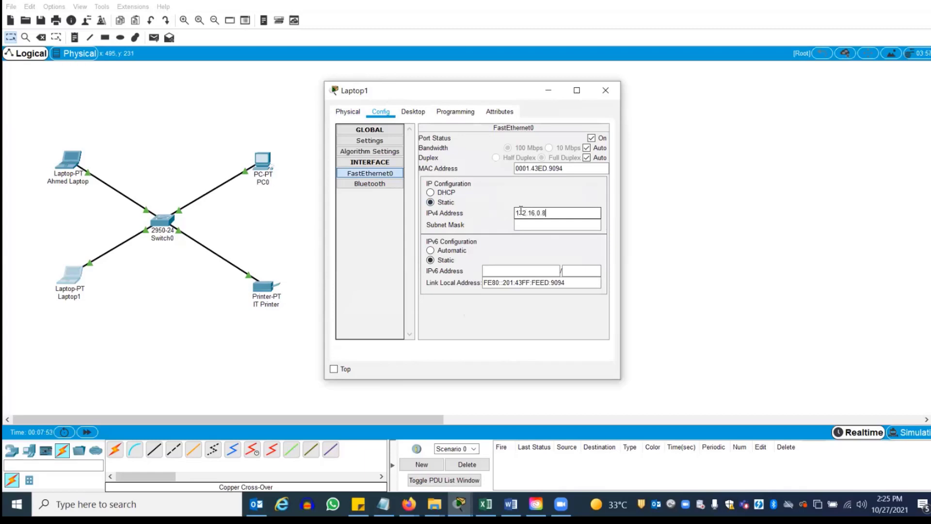
{"action": "left_click", "coordinate": [538, 223]}
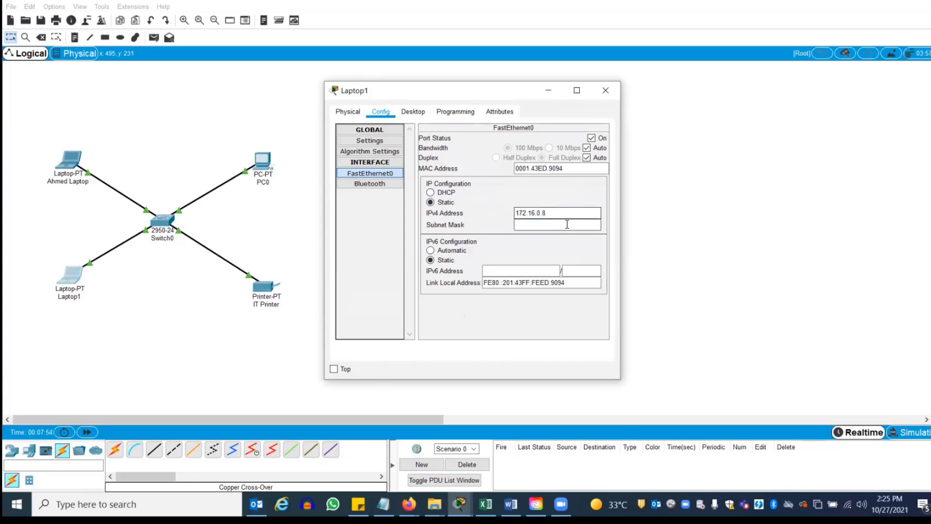
{"action": "left_click", "coordinate": [605, 92]}
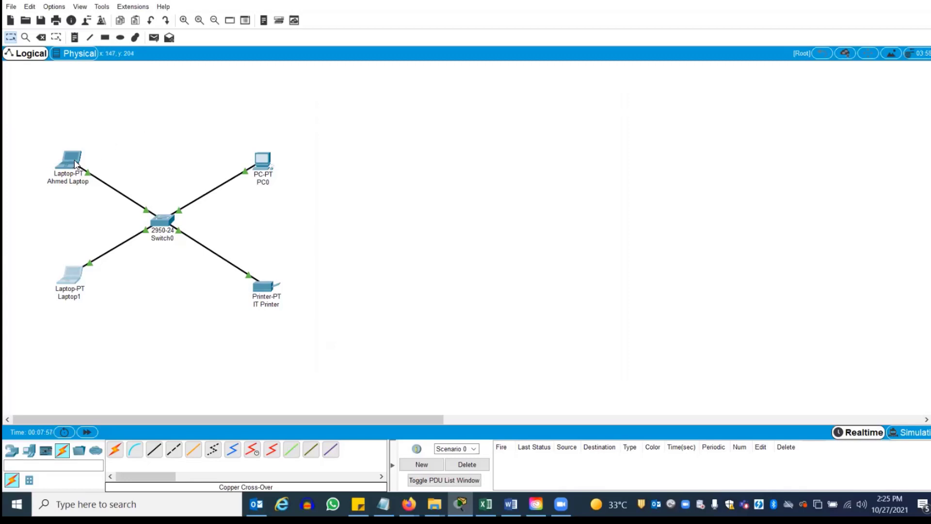
Ping IT Printer at 172.16.0.7 from the first laptop's command prompt, getting 4 of 4 replies
{"action": "mouse_move", "coordinate": [76, 164]}
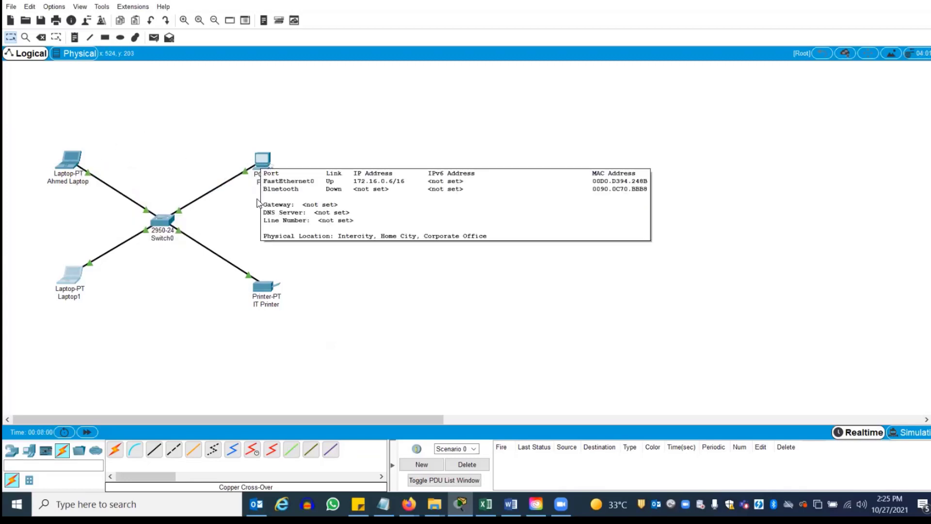
{"action": "mouse_move", "coordinate": [266, 287]}
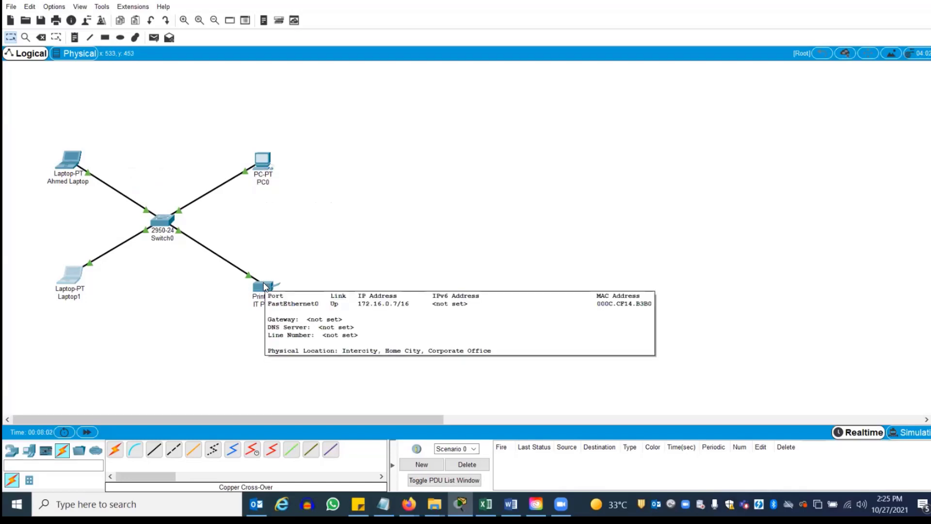
{"action": "mouse_move", "coordinate": [73, 291]}
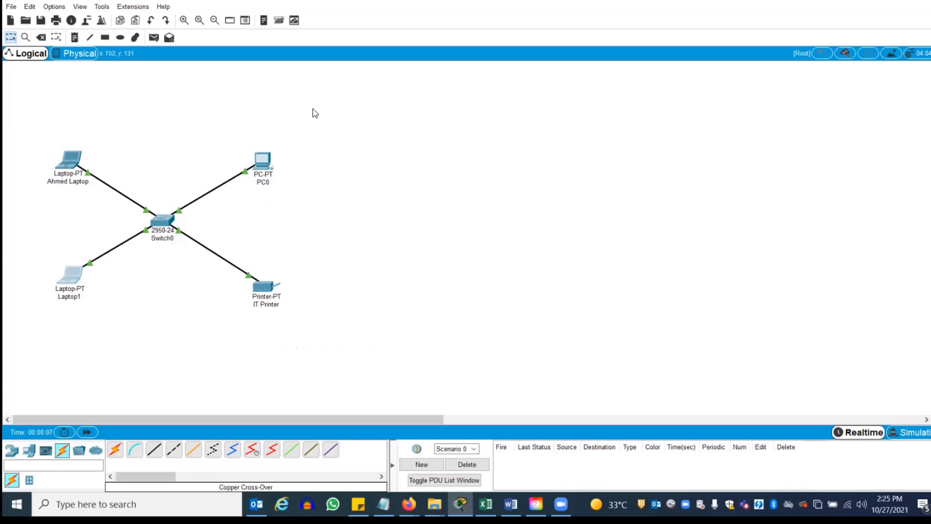
{"action": "left_click", "coordinate": [72, 160]}
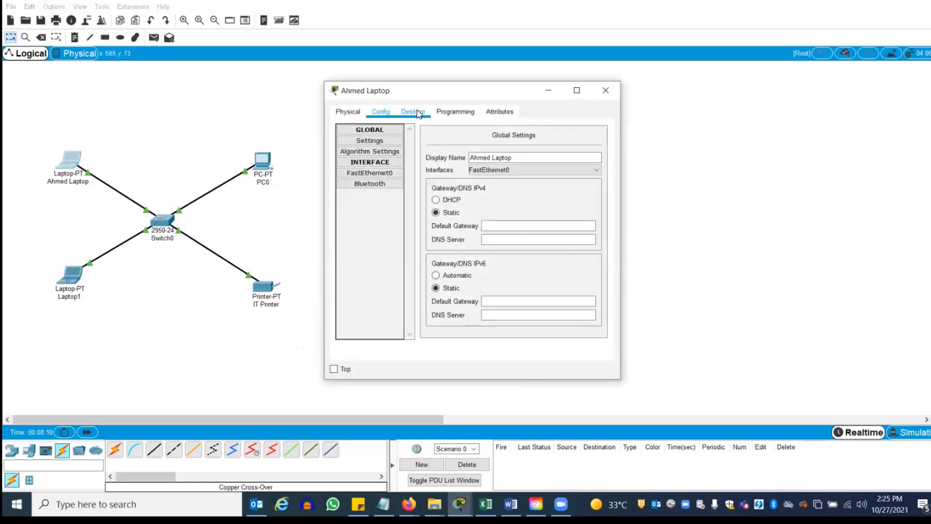
{"action": "left_click", "coordinate": [419, 113]}
{"action": "left_click", "coordinate": [541, 153]}
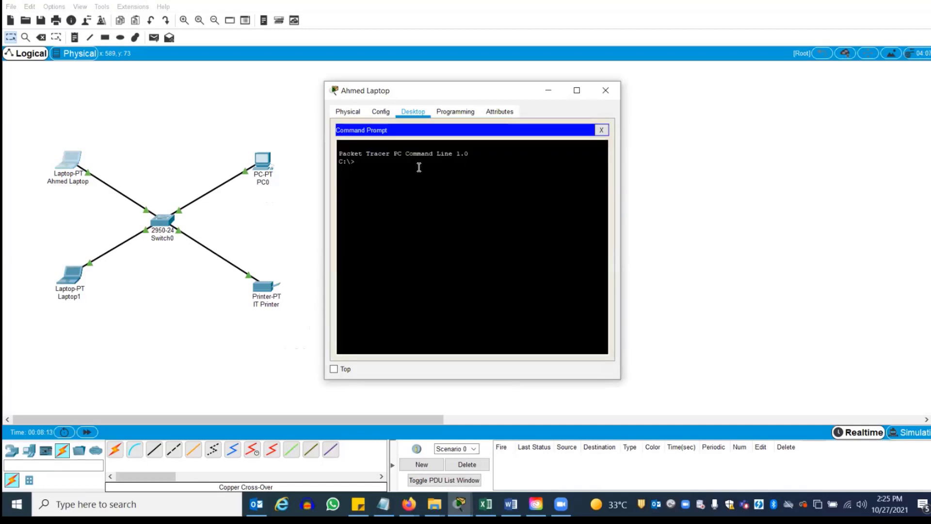
{"action": "type", "text": "ping 172.16.0"}
{"action": "type", "text": ".7"}
{"action": "key", "text": "Return"}
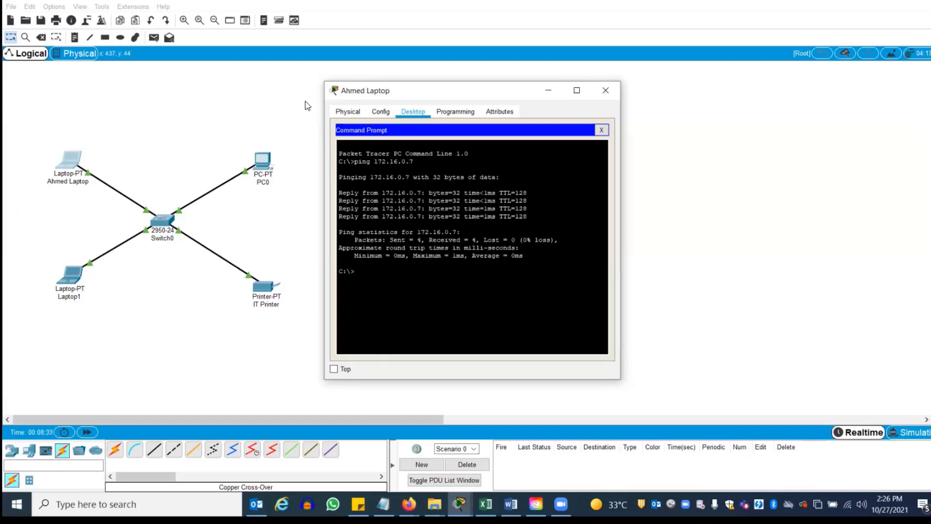
{"action": "left_click", "coordinate": [606, 90]}
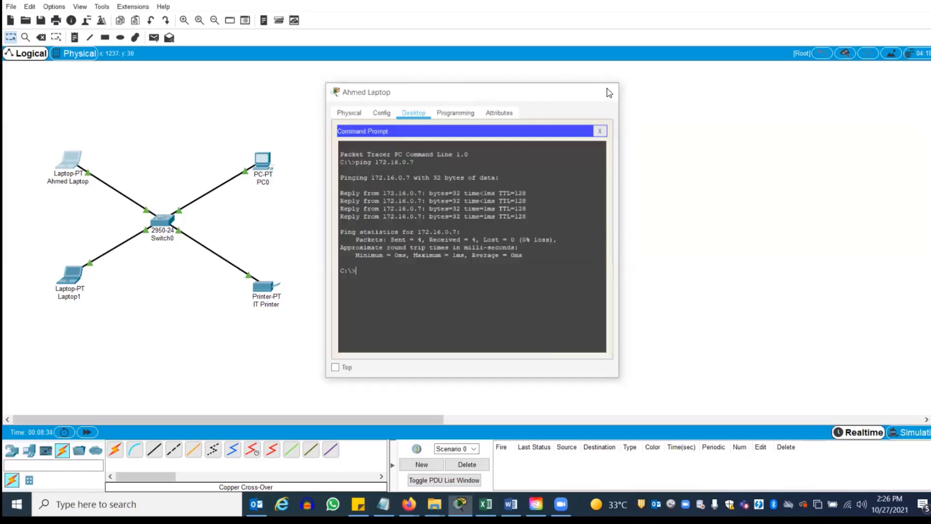
Send a simple ICMP PDU from the first laptop to IT Printer and confirm it succeeds
{"action": "left_click", "coordinate": [154, 38]}
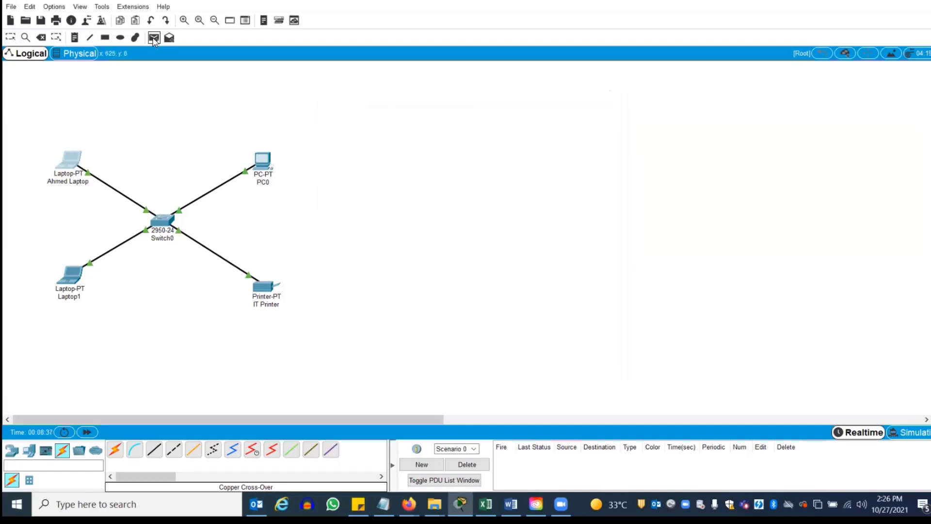
{"action": "left_click", "coordinate": [74, 162]}
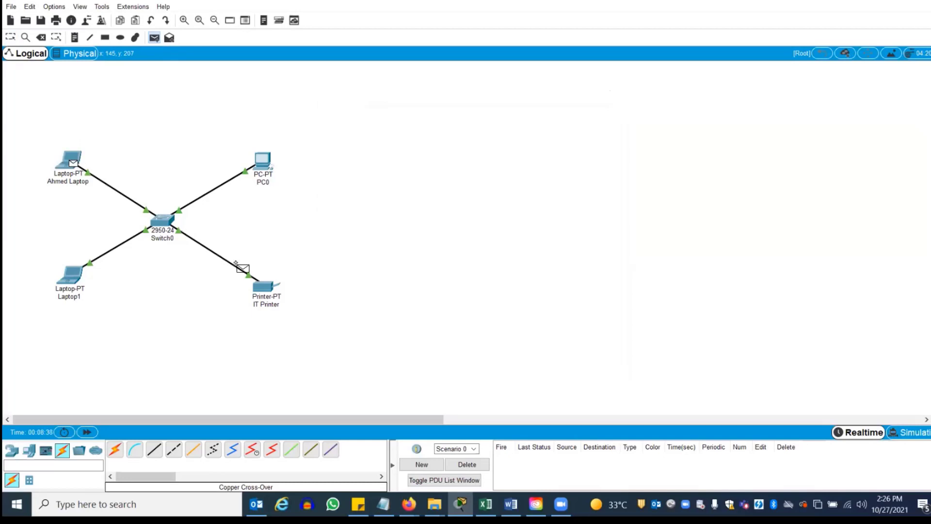
{"action": "left_click", "coordinate": [262, 286]}
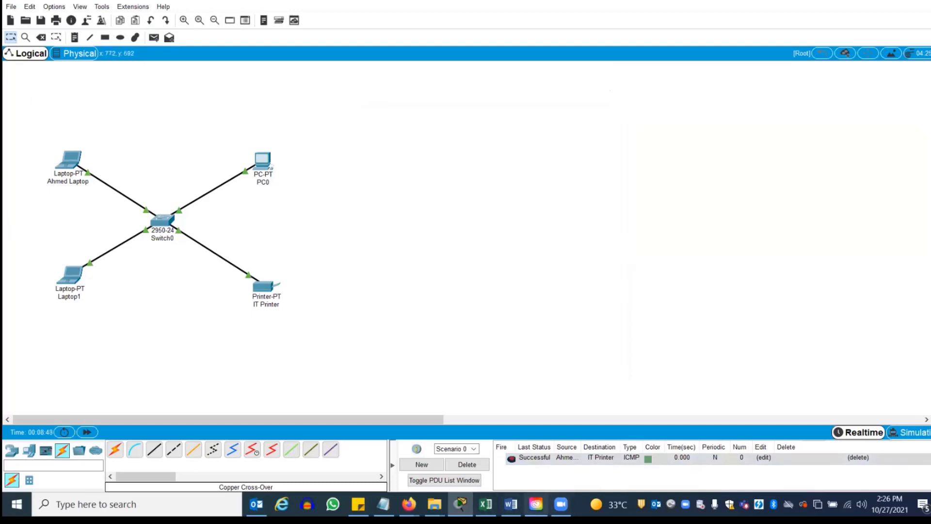
{"action": "left_click", "coordinate": [511, 504]}
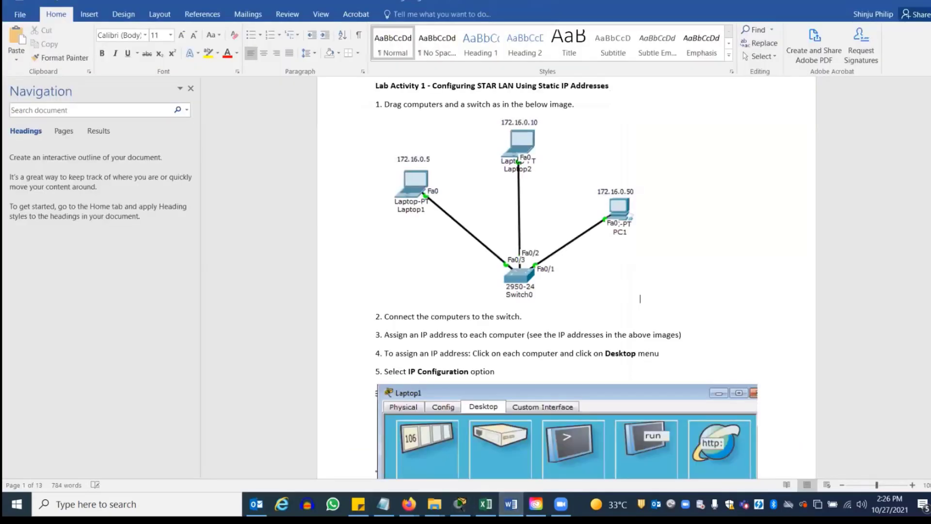
Scroll the lab document to Lab Activity 2 on page 4, the DHCP star LAN exercise
{"action": "scroll", "coordinate": [640, 299], "scroll_direction": "down", "scroll_amount": 15}
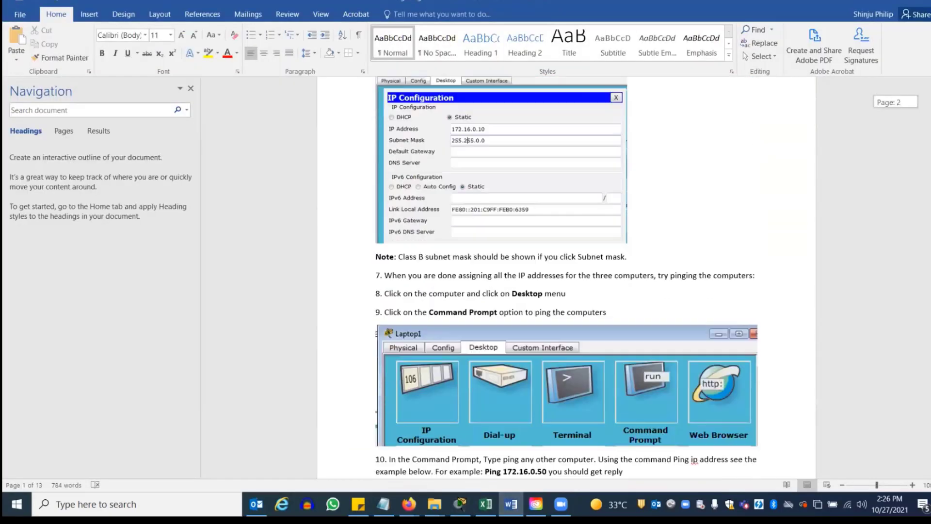
{"action": "scroll", "coordinate": [566, 277], "scroll_direction": "down", "scroll_amount": 13}
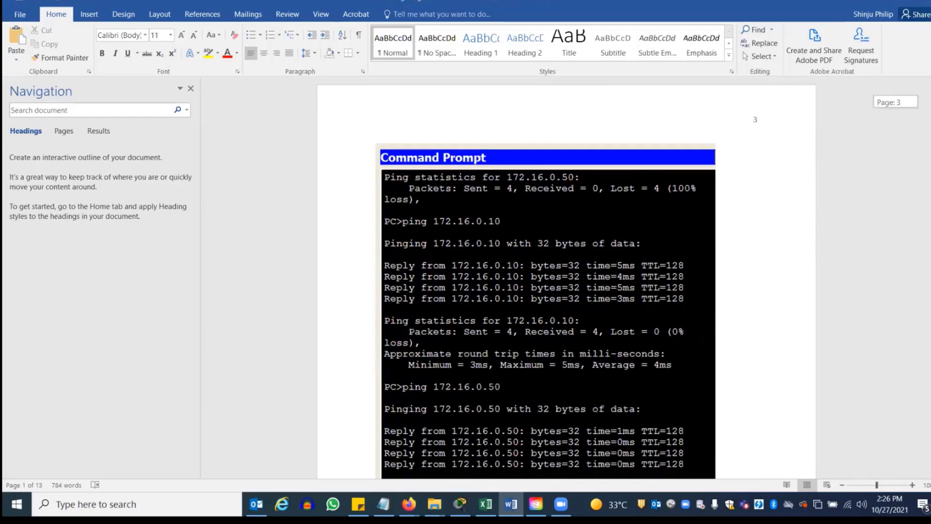
{"action": "scroll", "coordinate": [566, 276], "scroll_direction": "down", "scroll_amount": 12}
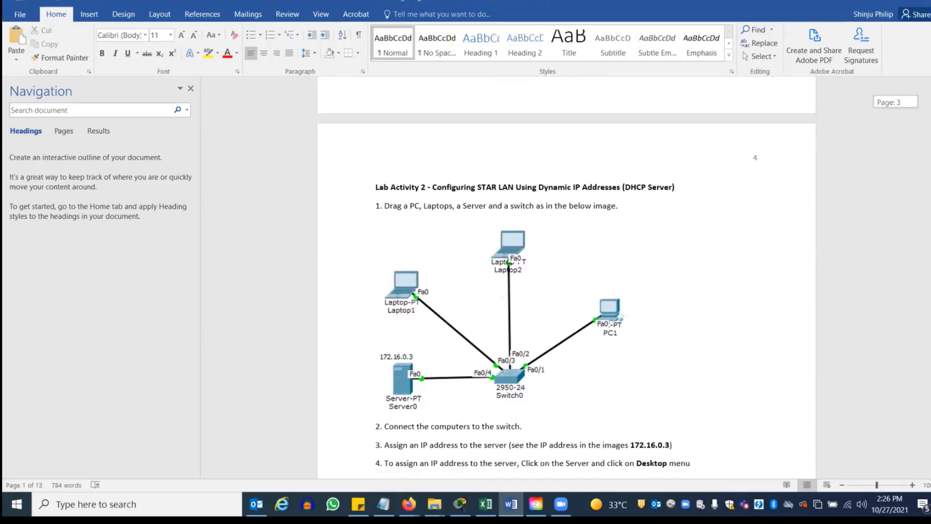
{"action": "scroll", "coordinate": [438, 111], "scroll_direction": "down", "scroll_amount": 3}
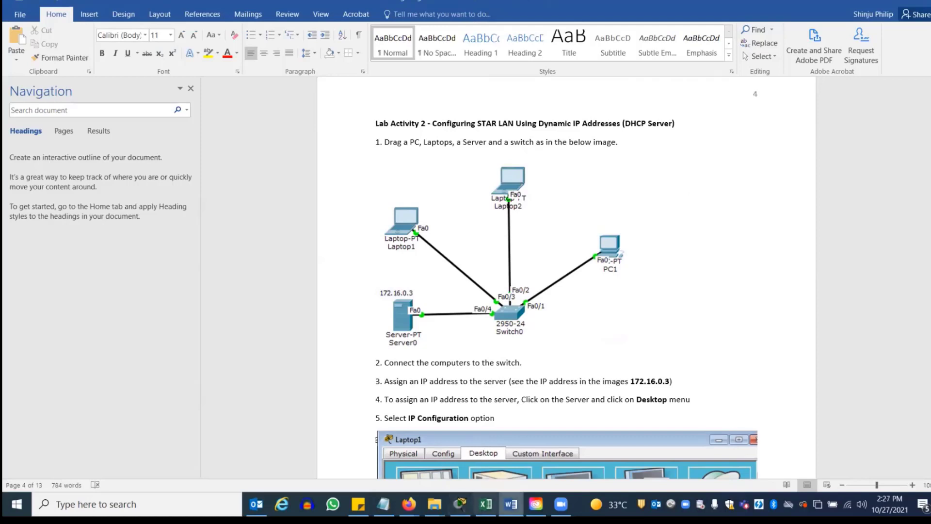
Back in Packet Tracer, place a 2950-24 switch (Switch1) on the right of the canvas
{"action": "left_click", "coordinate": [460, 503]}
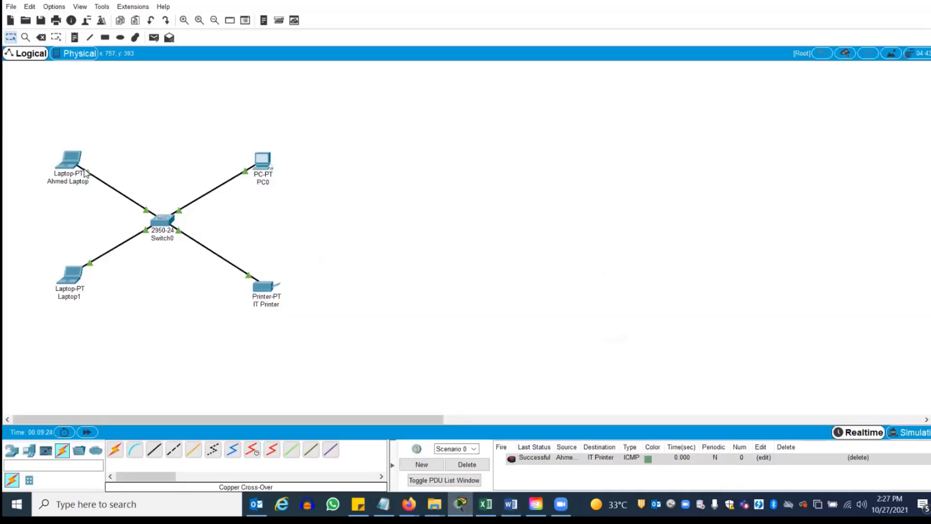
{"action": "left_click", "coordinate": [30, 450]}
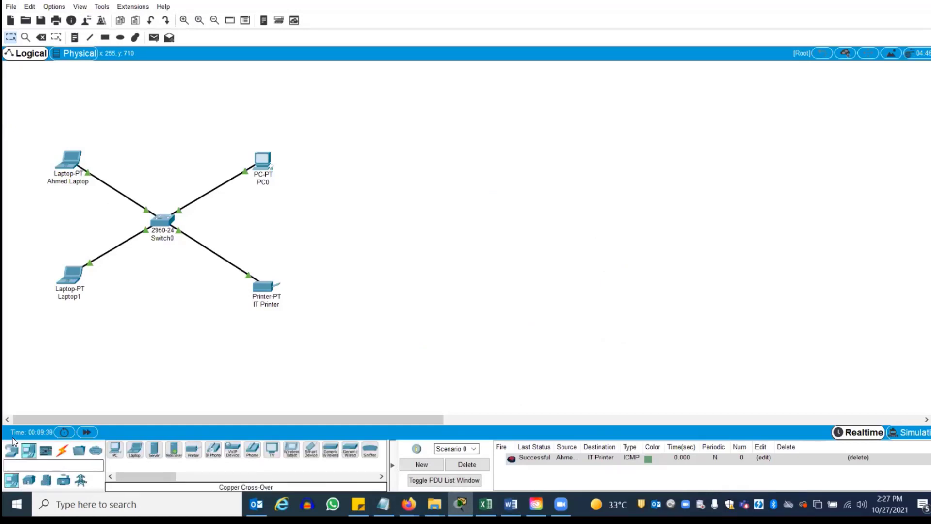
{"action": "left_click", "coordinate": [14, 452]}
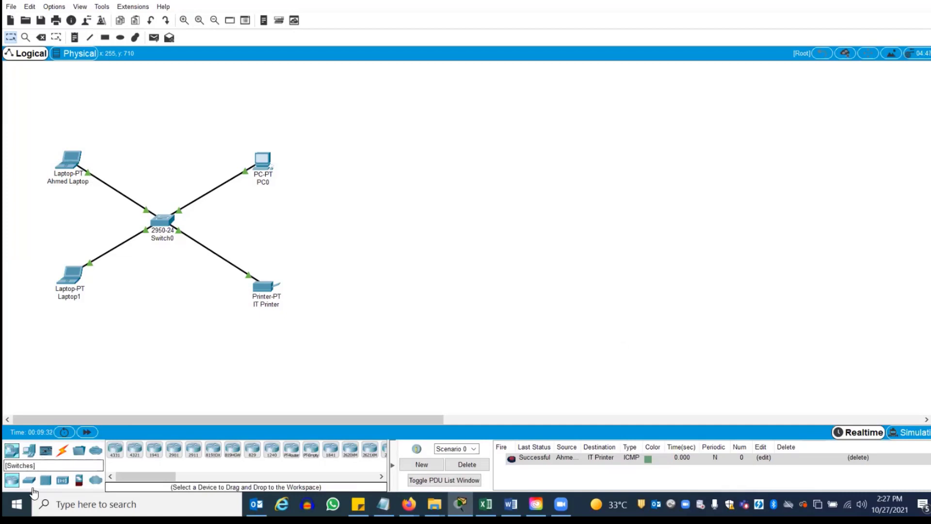
{"action": "left_click", "coordinate": [29, 480]}
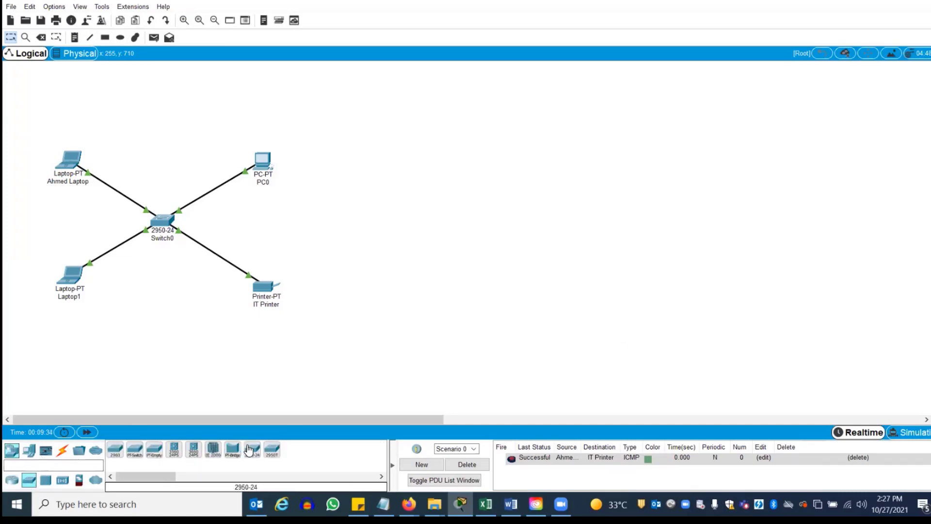
{"action": "left_click_drag", "start_coordinate": [252, 450], "coordinate": [533, 225]}
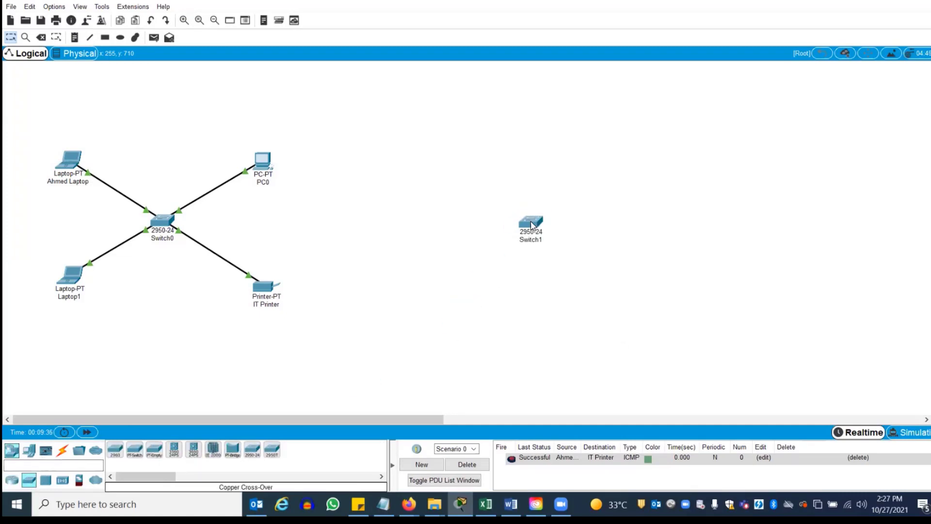
Place PC2, Laptop2, Laptop3, Printer1 and Server0 around Switch1
{"action": "left_click", "coordinate": [30, 451]}
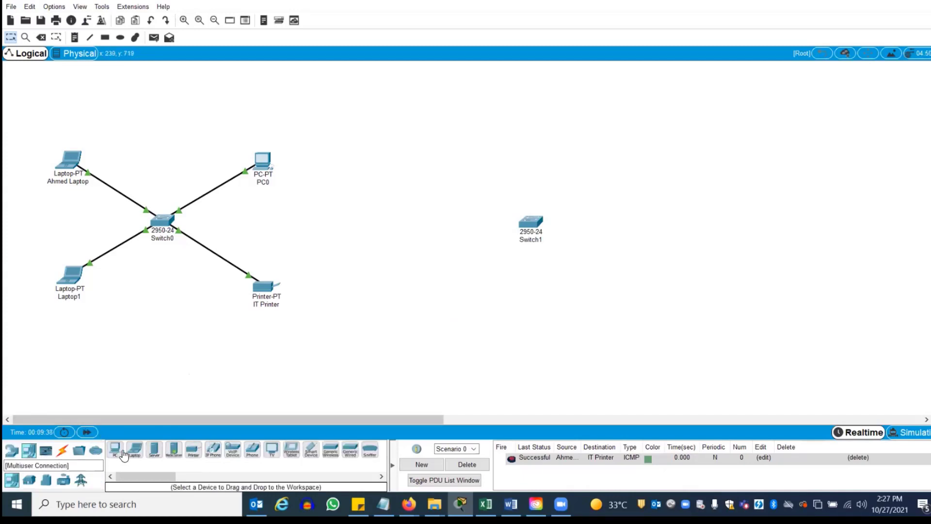
{"action": "left_click_drag", "start_coordinate": [115, 450], "coordinate": [625, 162]}
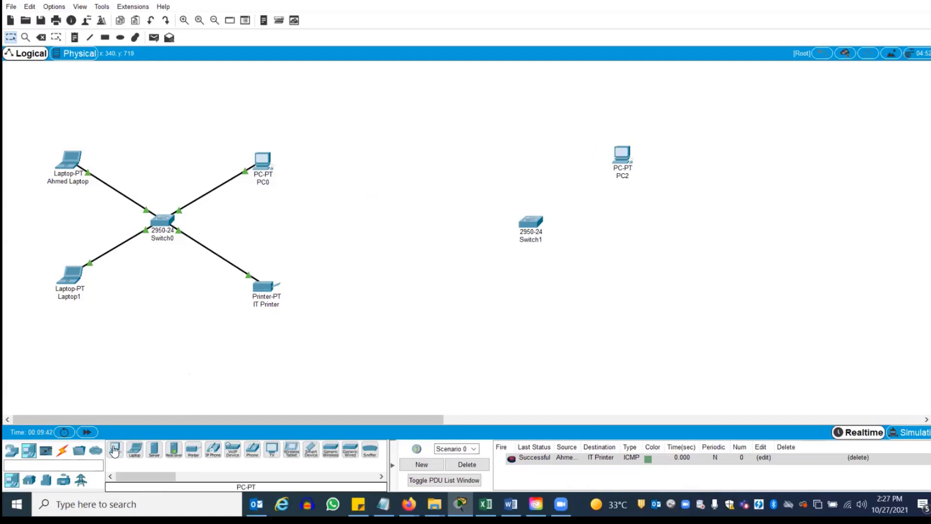
{"action": "left_click_drag", "start_coordinate": [135, 451], "coordinate": [412, 169]}
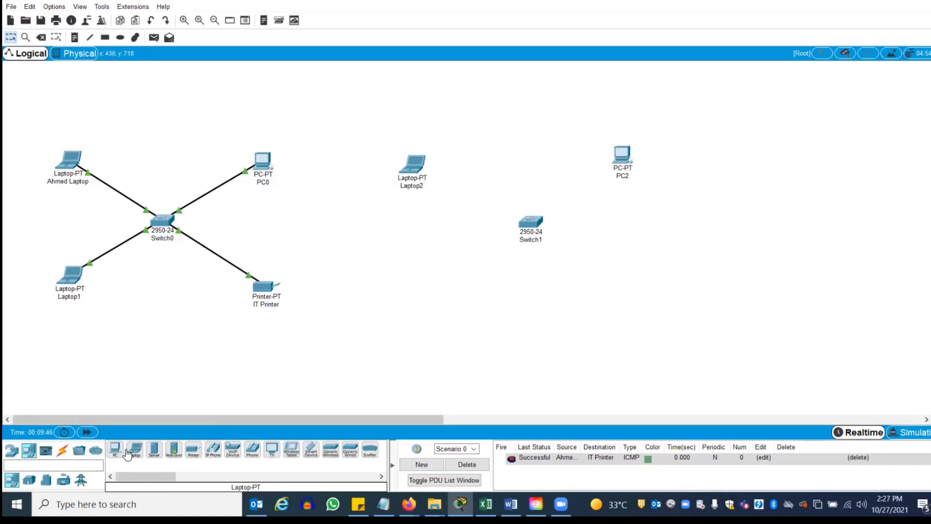
{"action": "left_click_drag", "start_coordinate": [136, 451], "coordinate": [412, 274]}
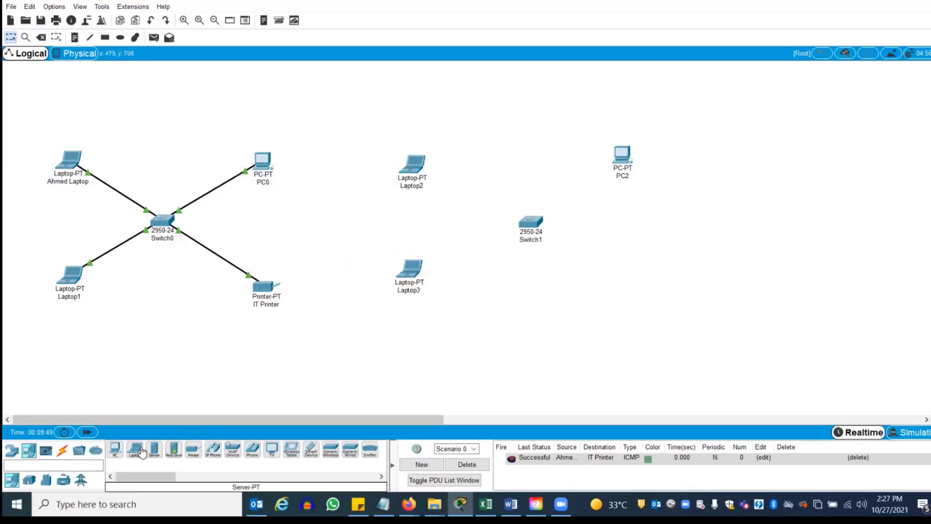
{"action": "left_click_drag", "start_coordinate": [194, 452], "coordinate": [647, 295]}
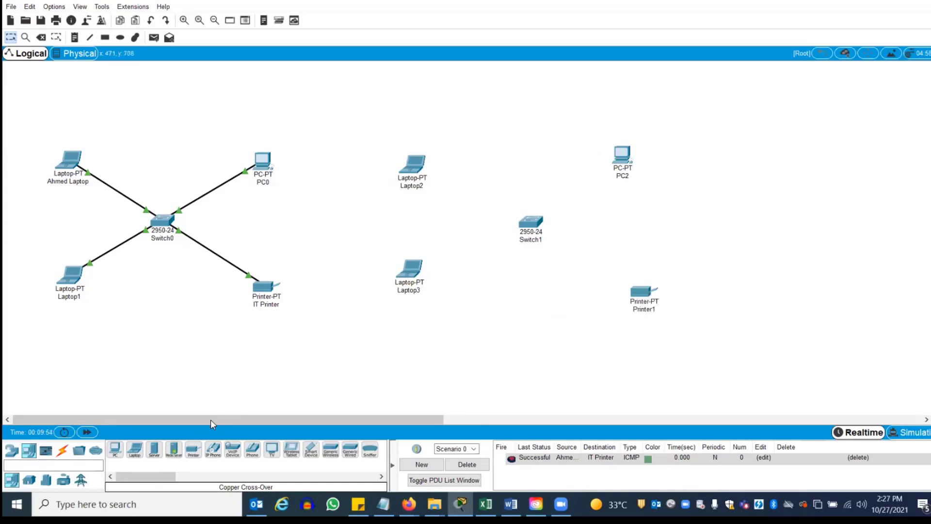
{"action": "left_click", "coordinate": [155, 452]}
{"action": "left_click", "coordinate": [478, 340]}
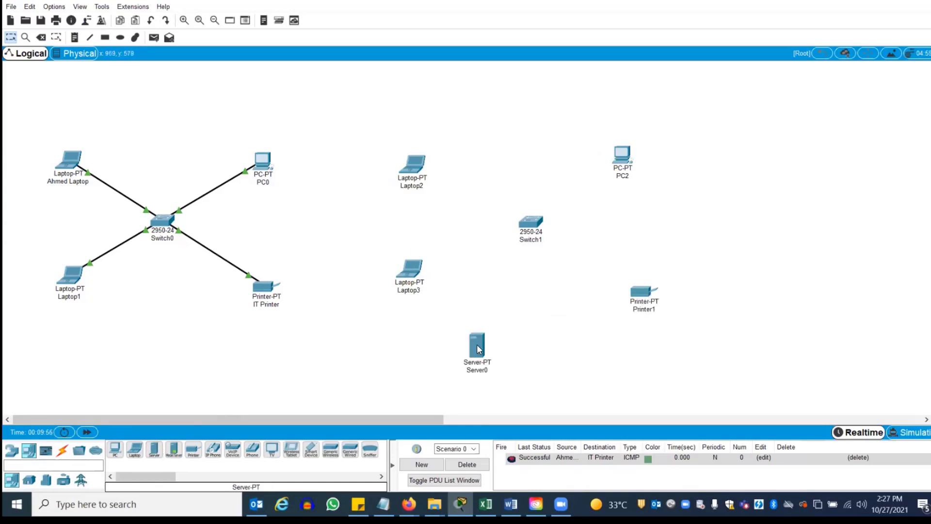
{"action": "left_click", "coordinate": [478, 347]}
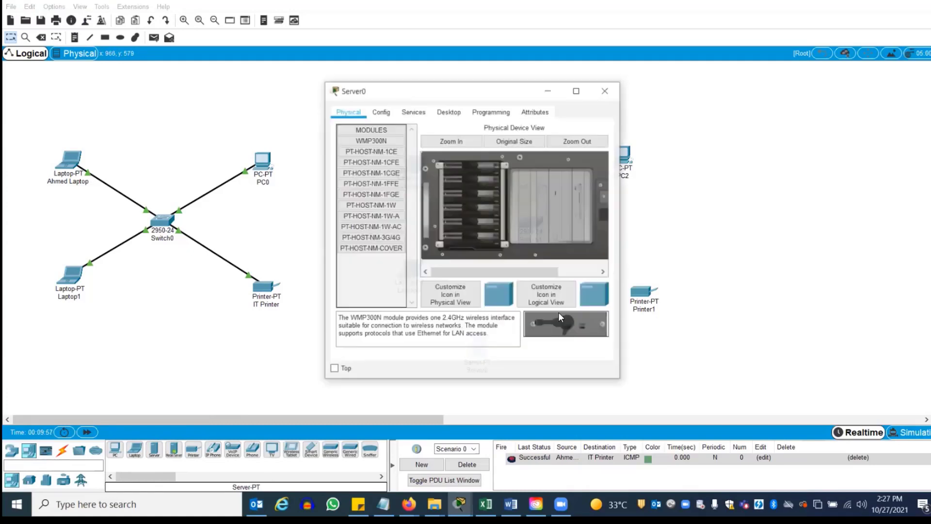
{"action": "left_click", "coordinate": [605, 91]}
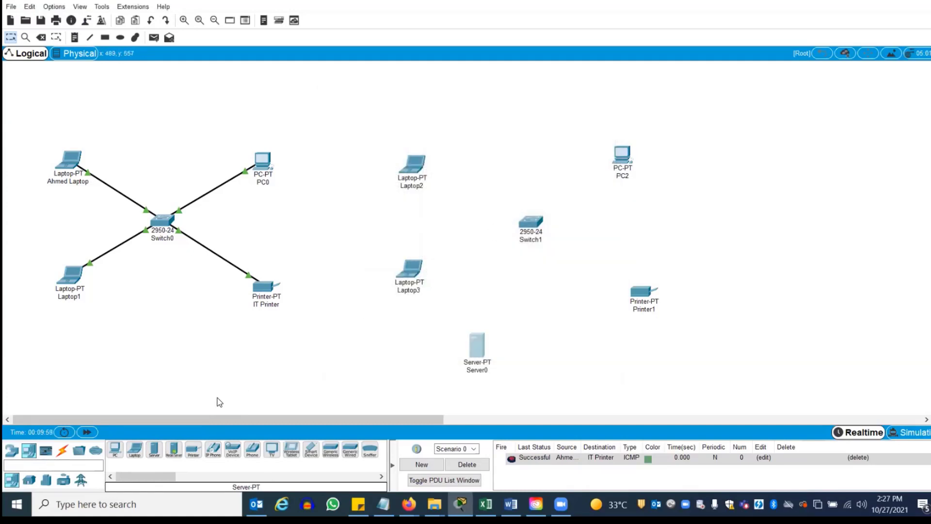
{"action": "left_click", "coordinate": [64, 450]}
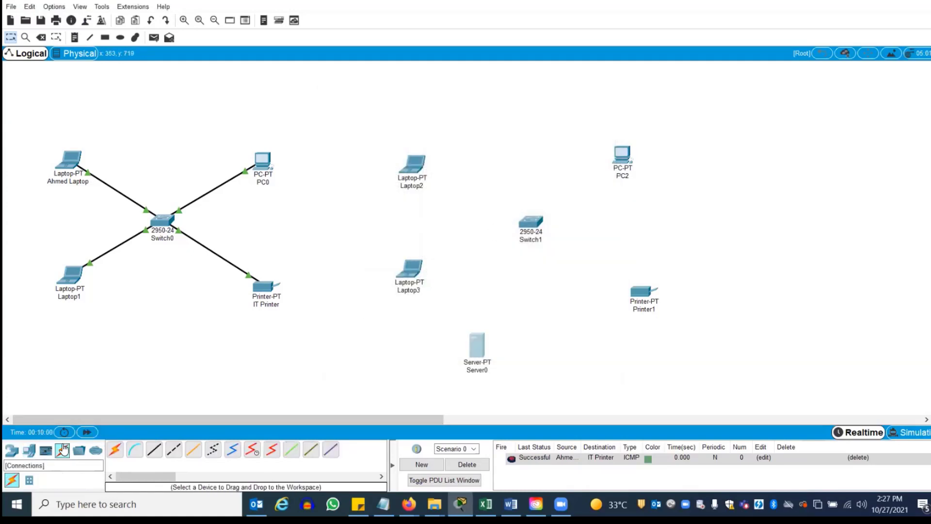
Cable Laptop2, Laptop3 and Server0 FastEthernet0 to Switch1 ports with straight-through copper
{"action": "left_click", "coordinate": [153, 450]}
{"action": "left_click", "coordinate": [414, 163]}
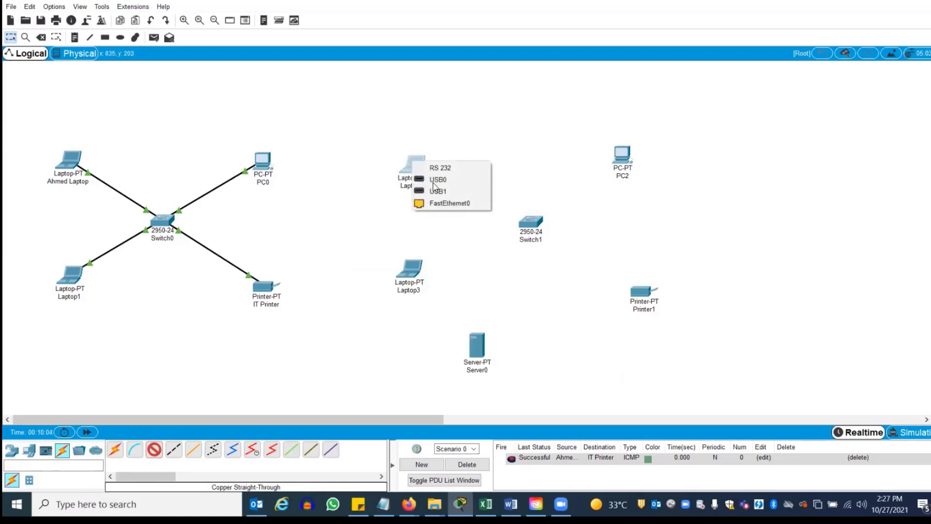
{"action": "left_click", "coordinate": [451, 204]}
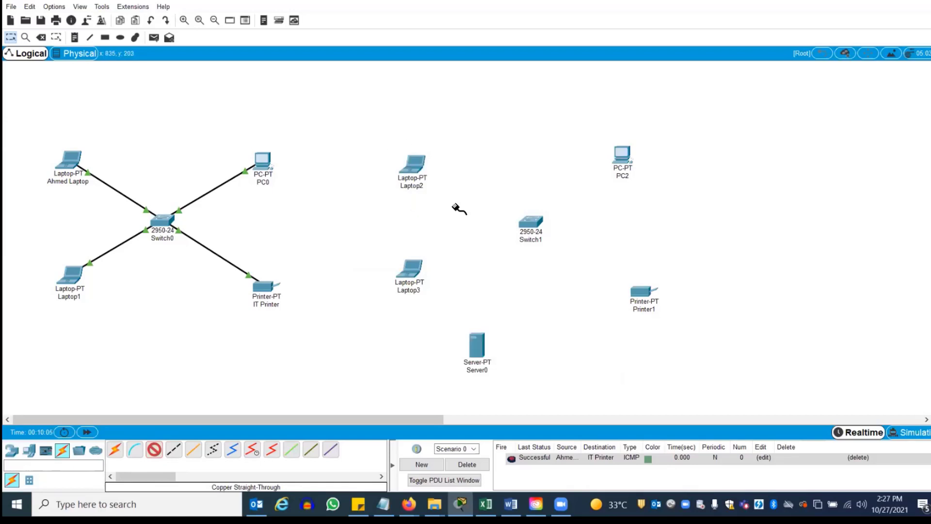
{"action": "left_click", "coordinate": [533, 225]}
{"action": "left_click", "coordinate": [562, 237]}
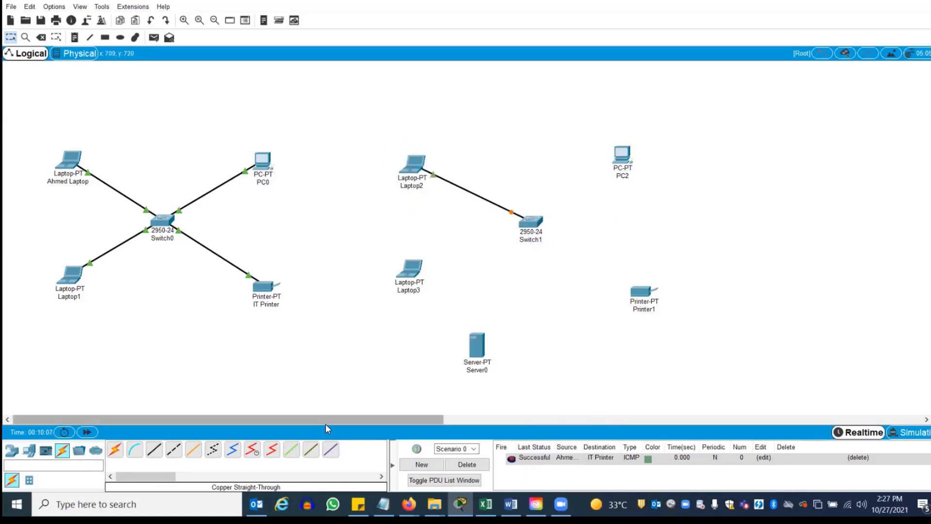
{"action": "left_click", "coordinate": [153, 450]}
{"action": "left_click", "coordinate": [420, 274]}
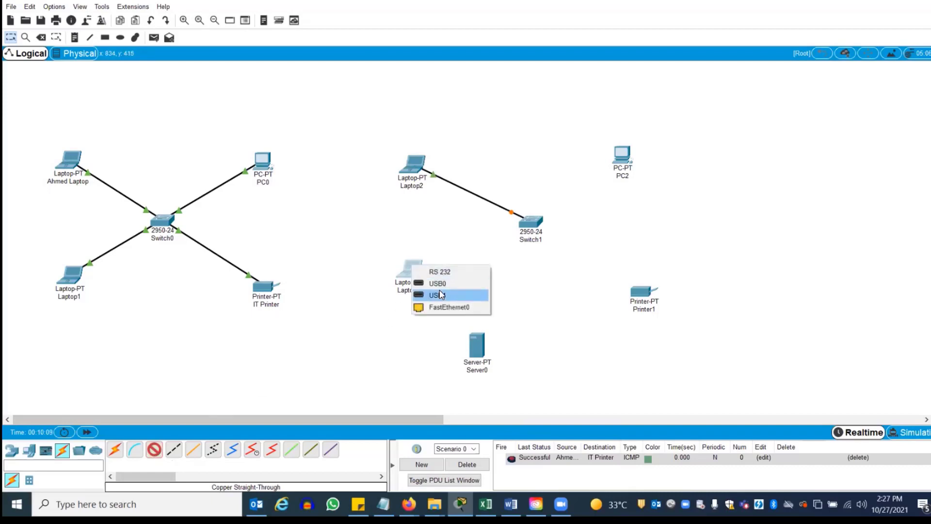
{"action": "left_click", "coordinate": [448, 307]}
{"action": "left_click", "coordinate": [529, 220]}
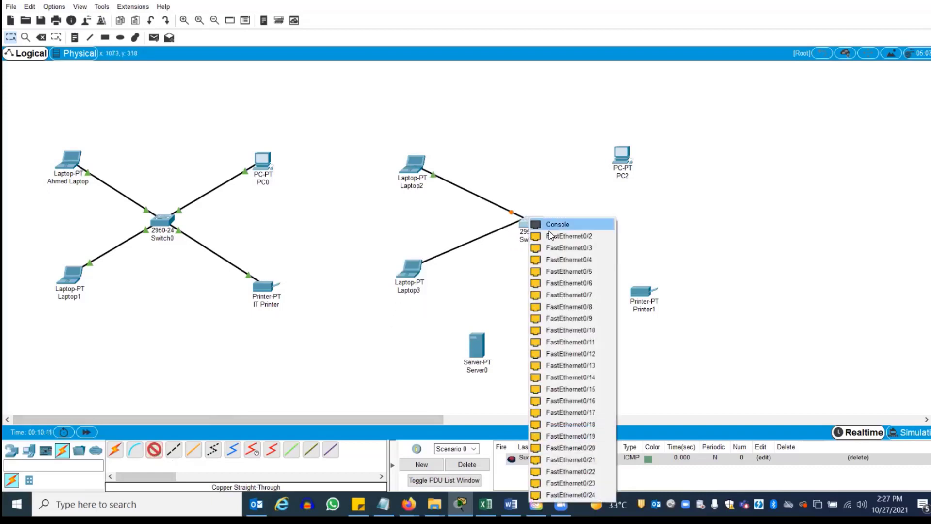
{"action": "left_click", "coordinate": [565, 236]}
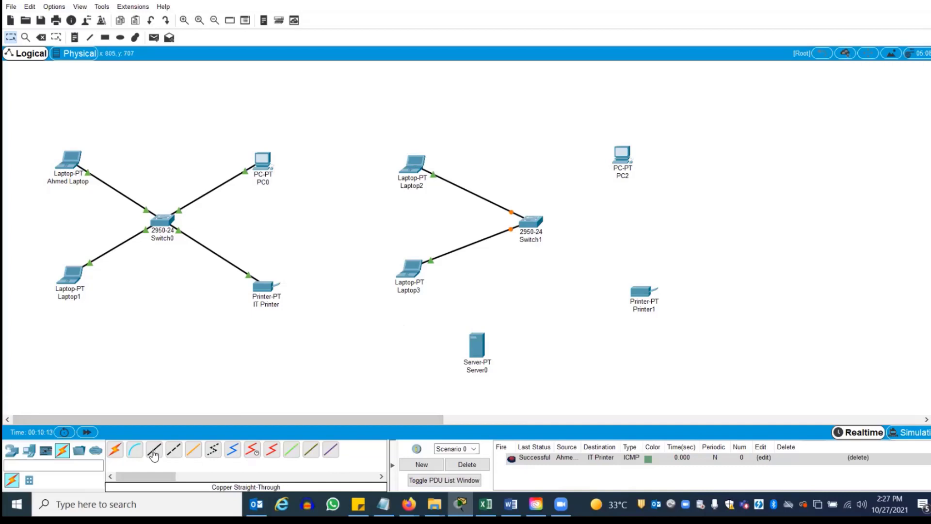
{"action": "left_click", "coordinate": [152, 454]}
{"action": "left_click", "coordinate": [479, 343]}
{"action": "left_click", "coordinate": [499, 347]}
{"action": "left_click", "coordinate": [531, 221]}
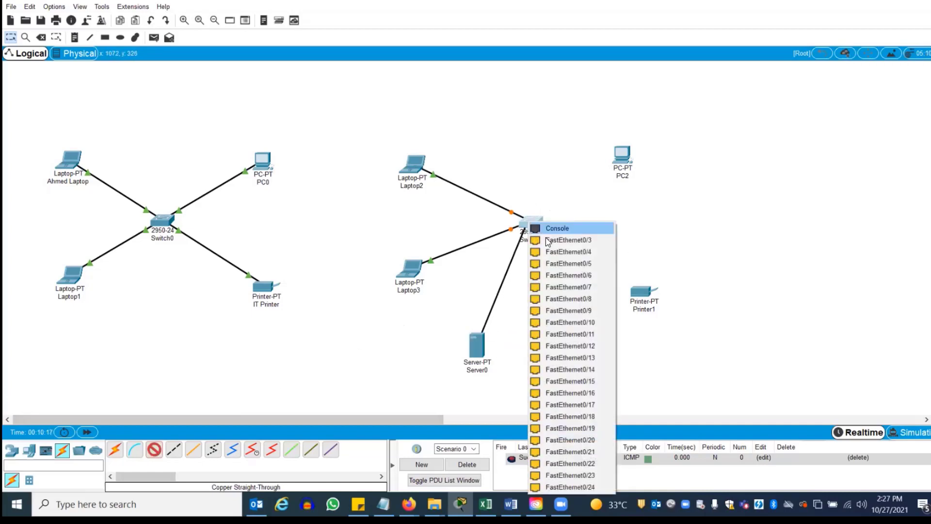
{"action": "left_click", "coordinate": [548, 240]}
Cable PC2 and Printer1 FastEthernet0 to free Switch1 ports with straight-through copper
{"action": "left_click", "coordinate": [154, 449]}
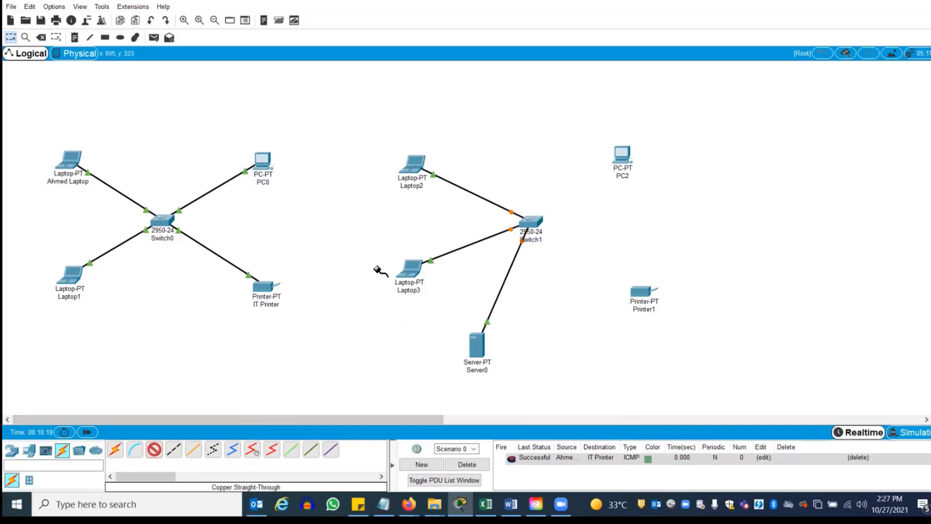
{"action": "left_click", "coordinate": [617, 153]}
{"action": "left_click", "coordinate": [630, 191]}
{"action": "left_click", "coordinate": [531, 220]}
{"action": "left_click", "coordinate": [553, 241]}
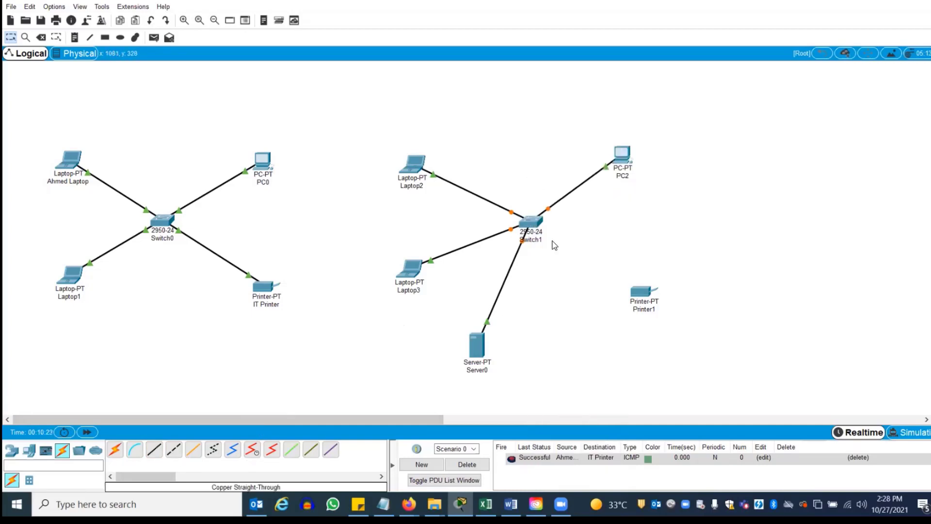
{"action": "left_click", "coordinate": [154, 449]}
{"action": "left_click", "coordinate": [644, 292]}
{"action": "left_click", "coordinate": [668, 294]}
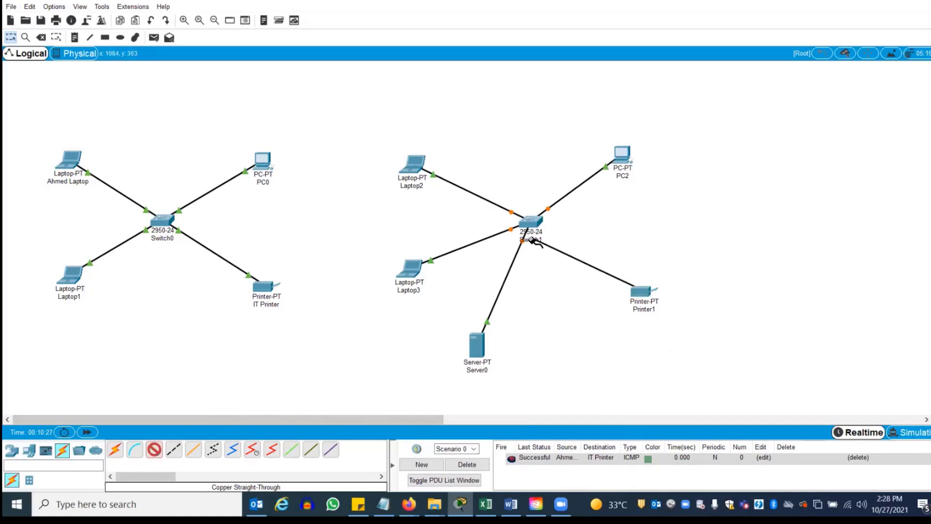
{"action": "left_click", "coordinate": [537, 217]}
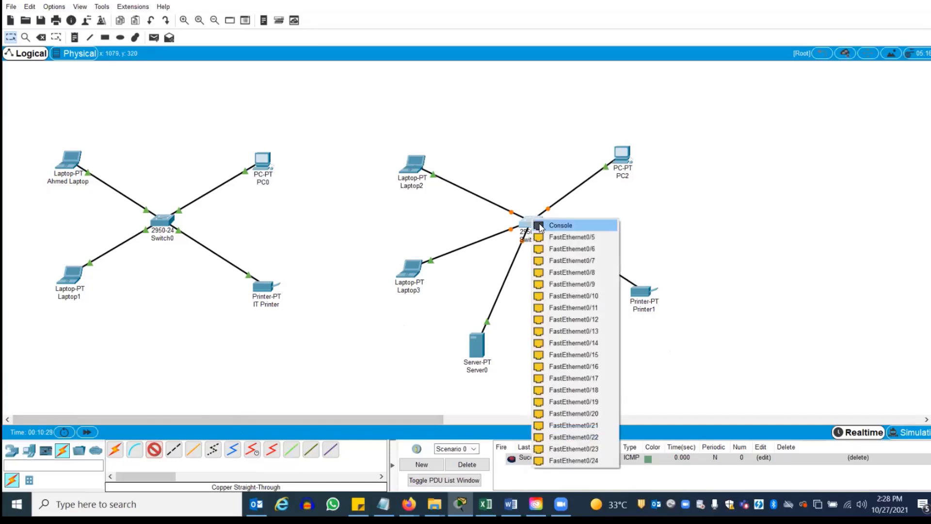
{"action": "left_click", "coordinate": [570, 237]}
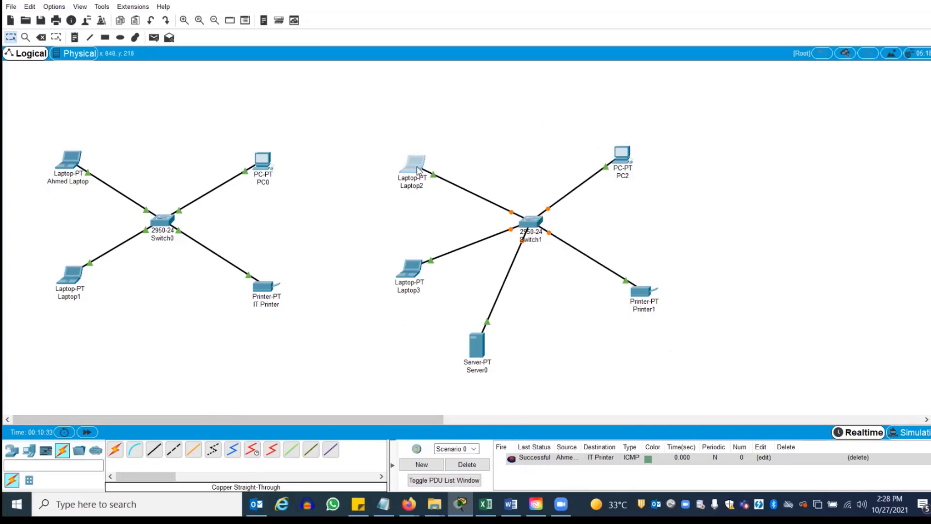
Nudge Laptop2, Laptop3 and Printer1 slightly higher to tidy the layout
{"action": "left_click_drag", "start_coordinate": [418, 170], "coordinate": [422, 158]}
{"action": "left_click_drag", "start_coordinate": [411, 270], "coordinate": [412, 260]}
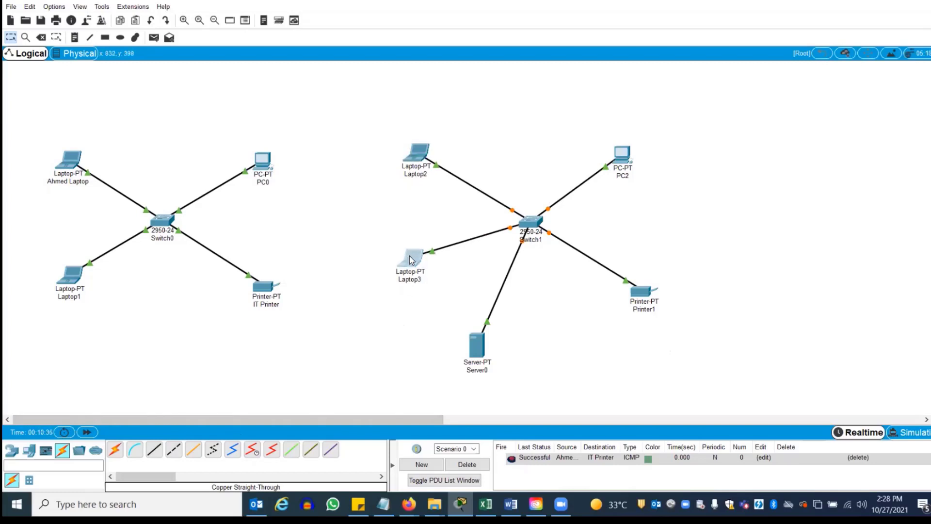
{"action": "left_click_drag", "start_coordinate": [639, 292], "coordinate": [647, 278]}
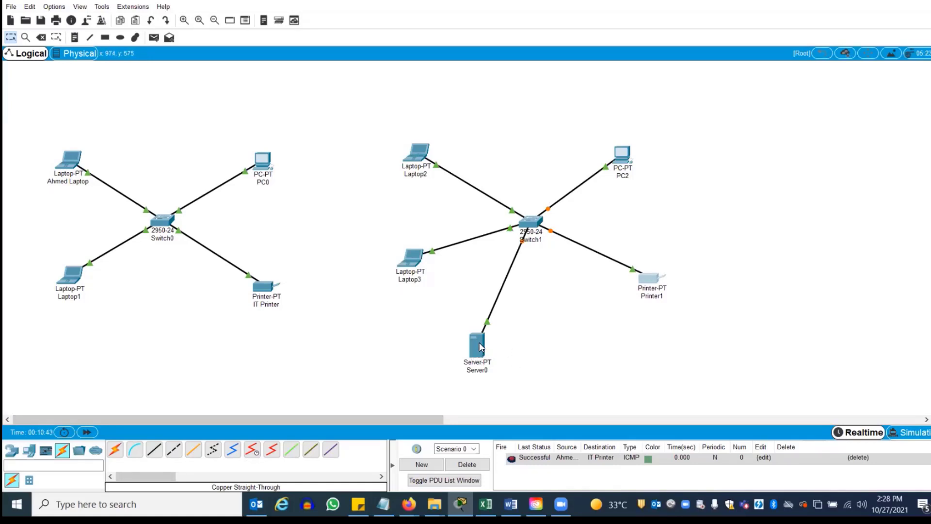
{"action": "mouse_move", "coordinate": [481, 346]}
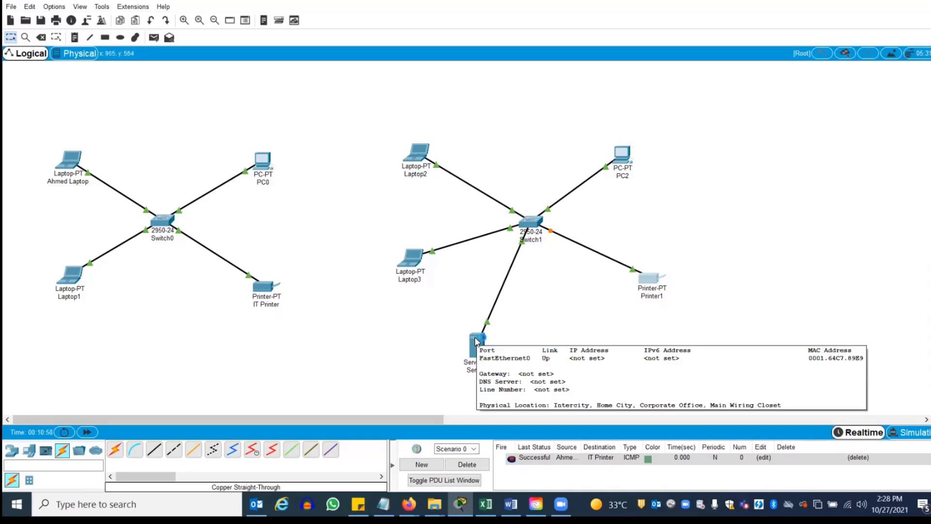
Give Server0's FastEthernet0 static IP 172.16.0.5 with mask 255.255.0.0
{"action": "left_click", "coordinate": [477, 343]}
{"action": "left_click", "coordinate": [382, 112]}
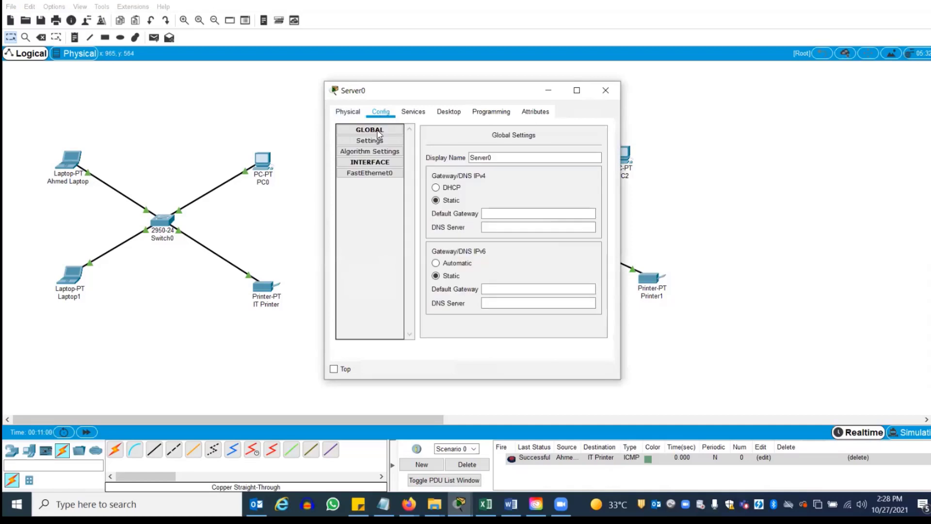
{"action": "left_click", "coordinate": [378, 173]}
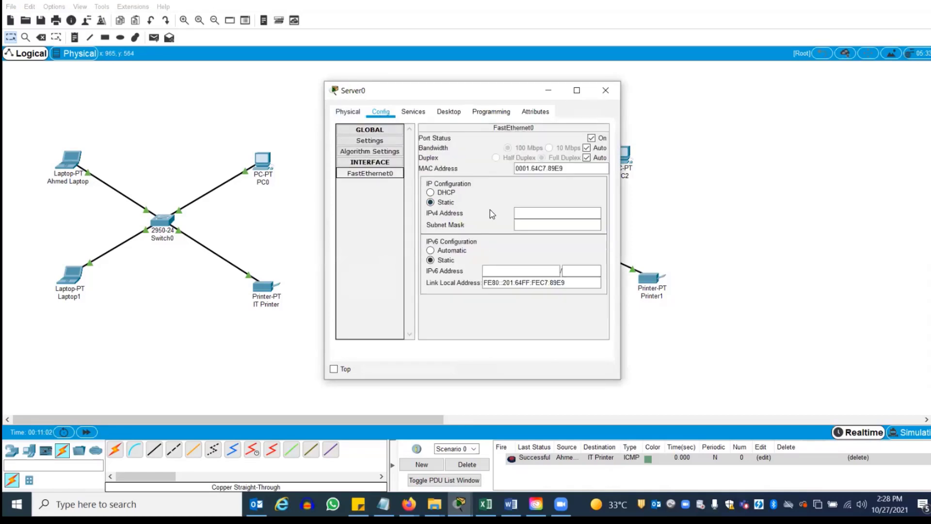
{"action": "left_click", "coordinate": [524, 212]}
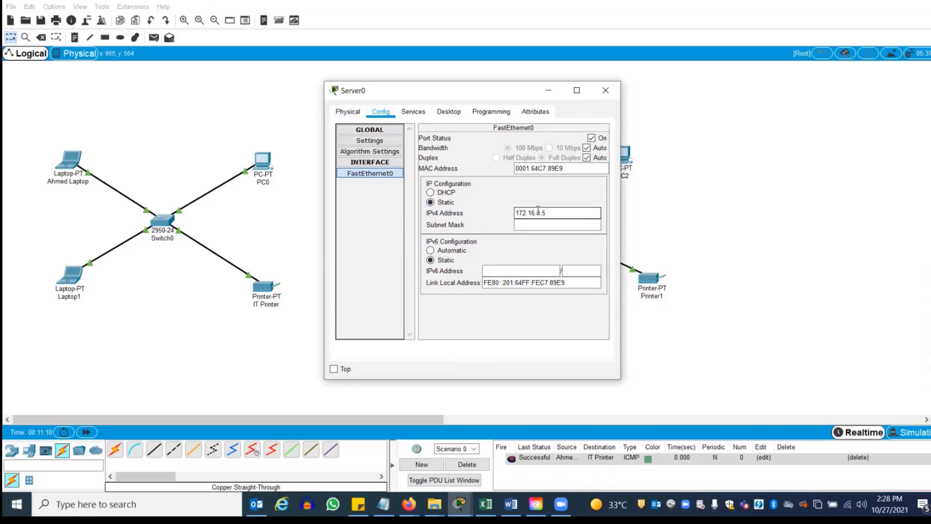
{"action": "left_click", "coordinate": [548, 225]}
{"action": "left_click", "coordinate": [607, 89]}
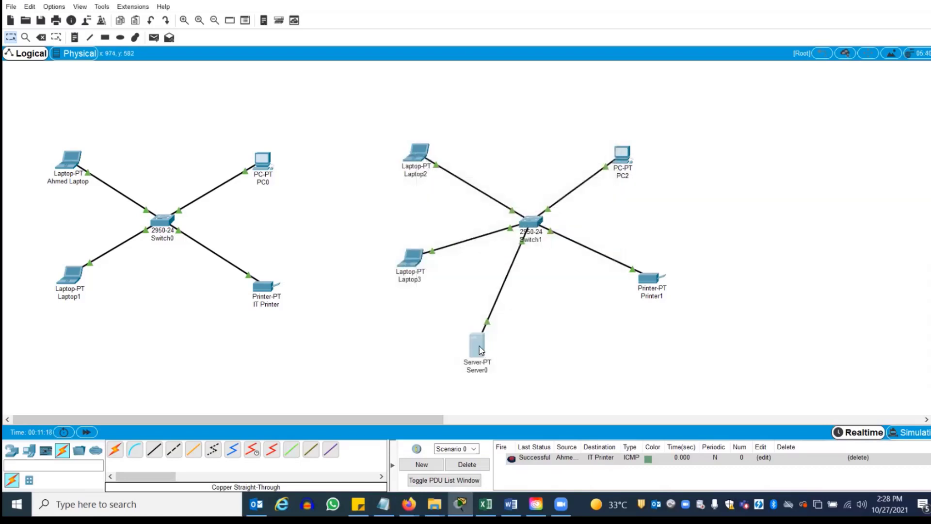
Reopen Server0's FastEthernet0 settings to confirm the static address
{"action": "mouse_move", "coordinate": [476, 347]}
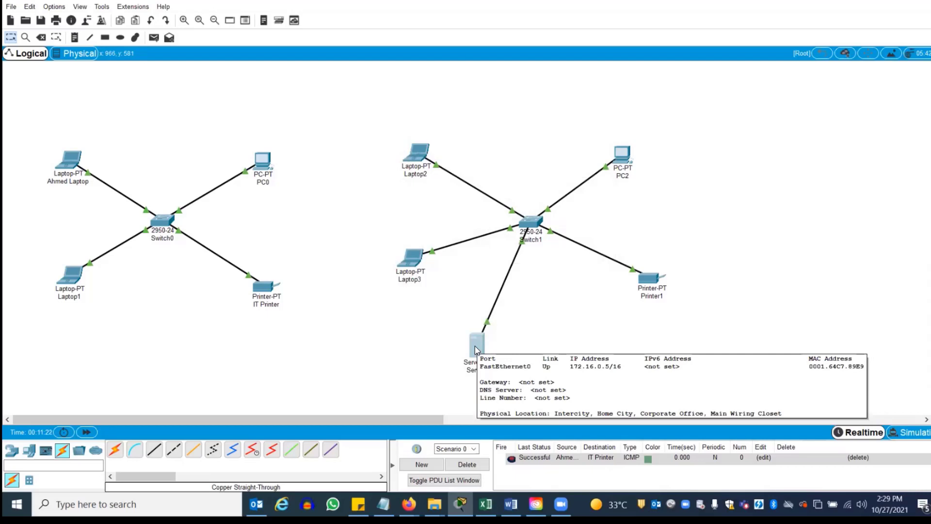
{"action": "left_click", "coordinate": [475, 346]}
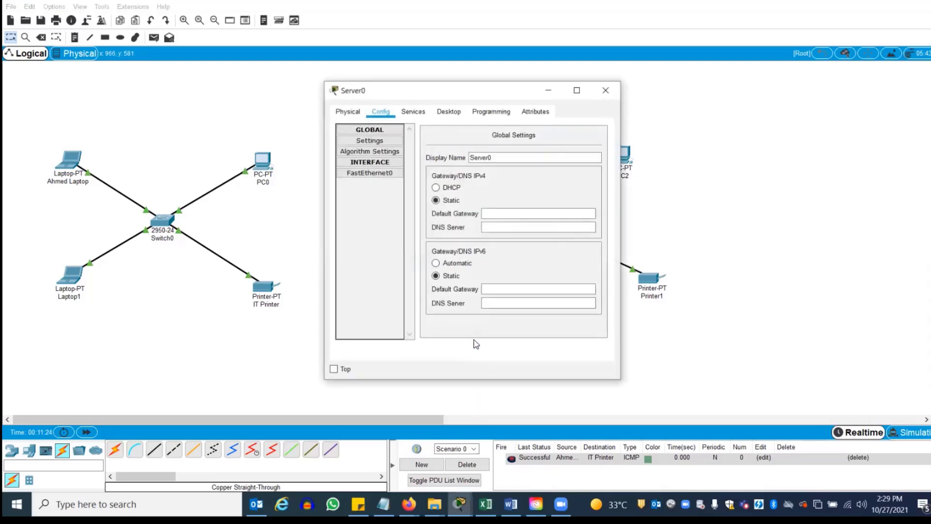
{"action": "left_click", "coordinate": [378, 172]}
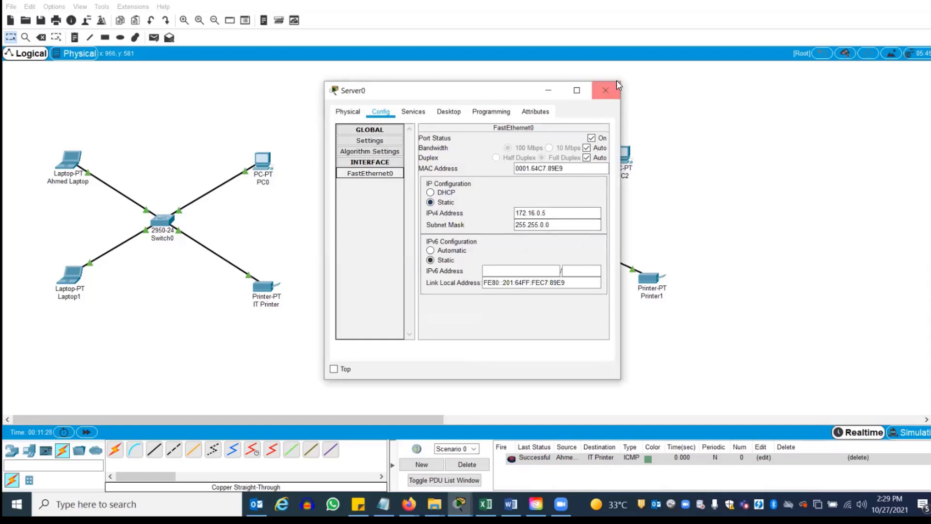
{"action": "left_click", "coordinate": [605, 88]}
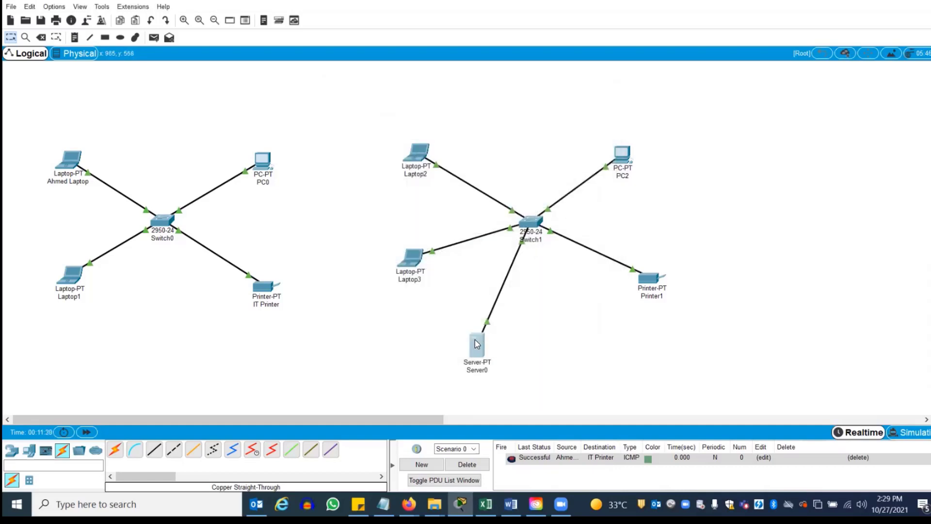
In Server0's DHCP service, set start address 172.16.0.10 and maximum users 50, then save
{"action": "mouse_move", "coordinate": [477, 344]}
{"action": "left_click", "coordinate": [483, 344]}
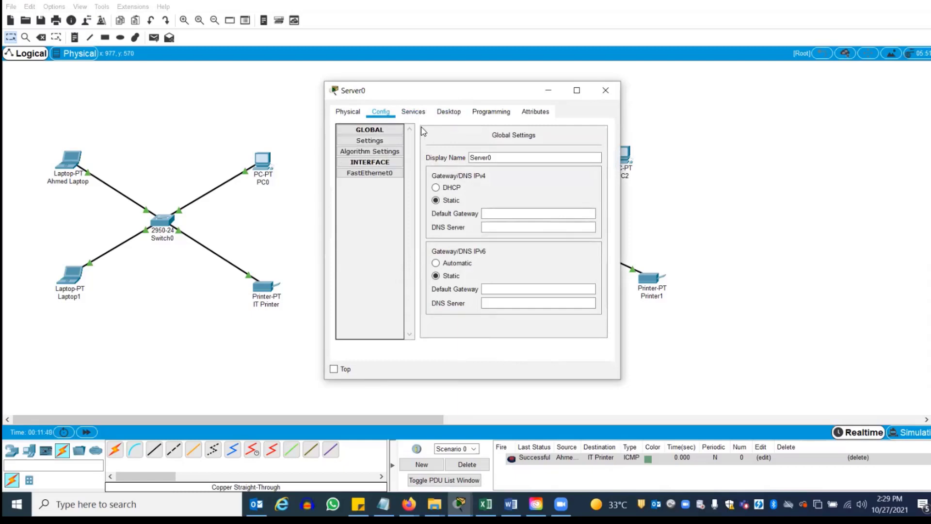
{"action": "left_click", "coordinate": [418, 115]}
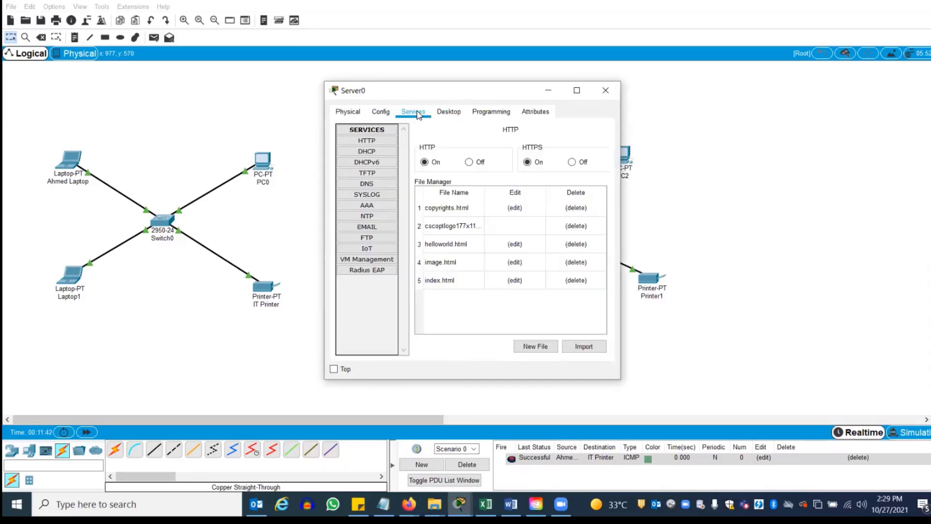
{"action": "left_click", "coordinate": [367, 152]}
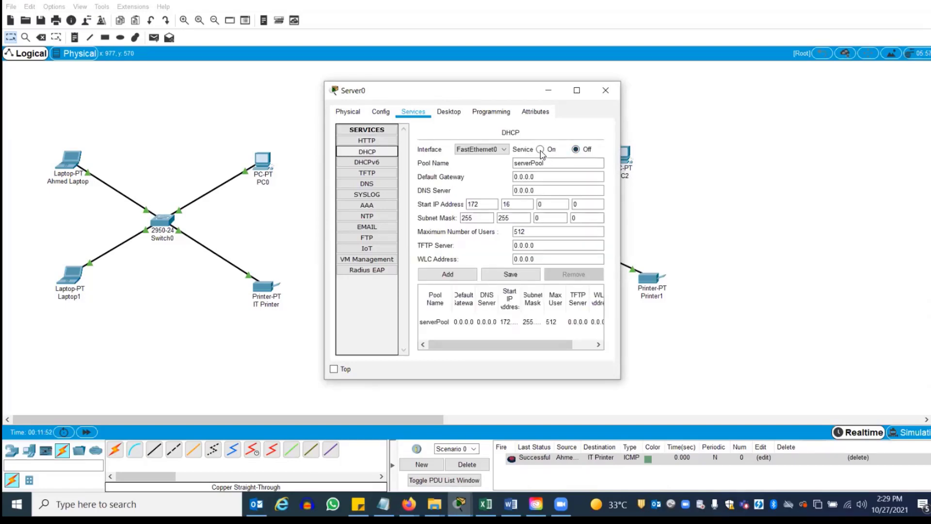
{"action": "right_click", "coordinate": [551, 208]}
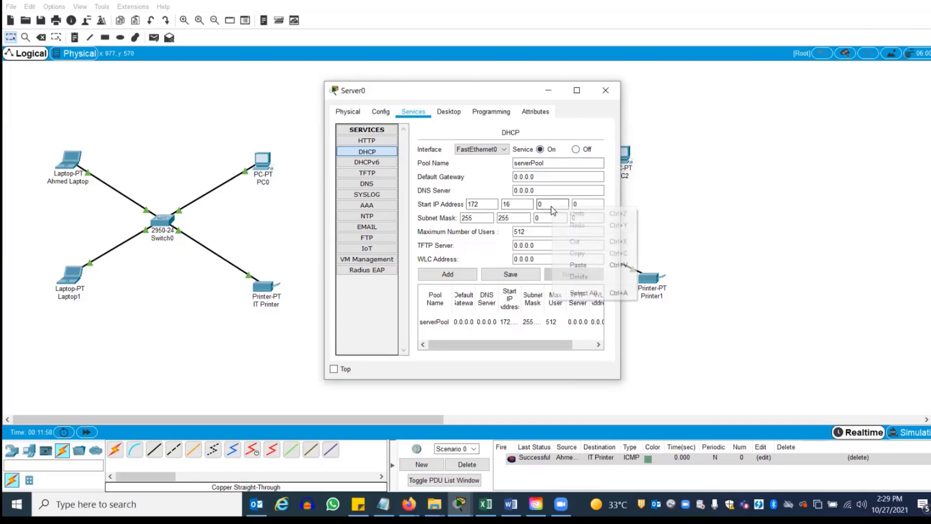
{"action": "left_click", "coordinate": [592, 204]}
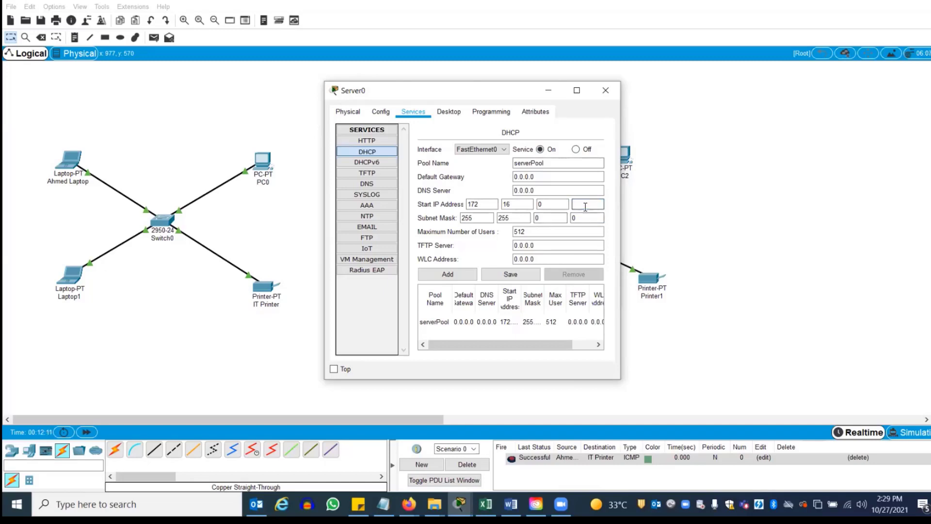
{"action": "type", "text": "0"}
{"action": "left_click", "coordinate": [566, 221]}
{"action": "left_click", "coordinate": [602, 204]}
{"action": "left_click_drag", "start_coordinate": [537, 232], "coordinate": [494, 236]}
{"action": "type", "text": "50"}
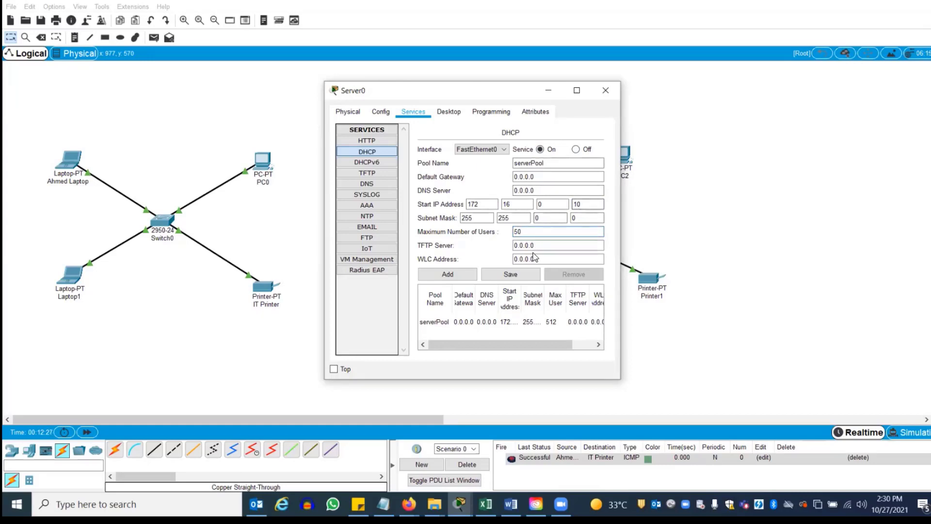
{"action": "left_click", "coordinate": [514, 275]}
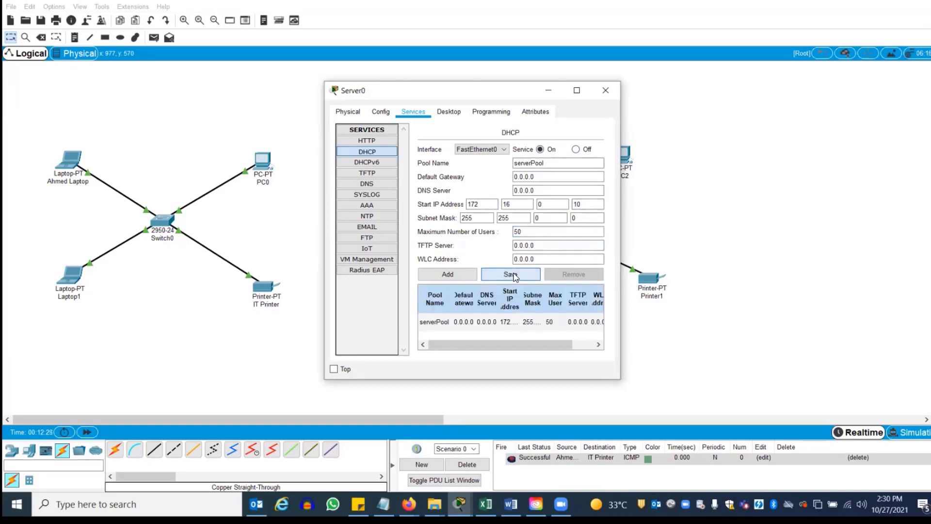
Check the saved serverPool entry shows start 172.16.0.10, mask 255.255.0.0, 50 users
{"action": "left_click", "coordinate": [483, 326]}
{"action": "left_click_drag", "start_coordinate": [485, 344], "coordinate": [512, 344]}
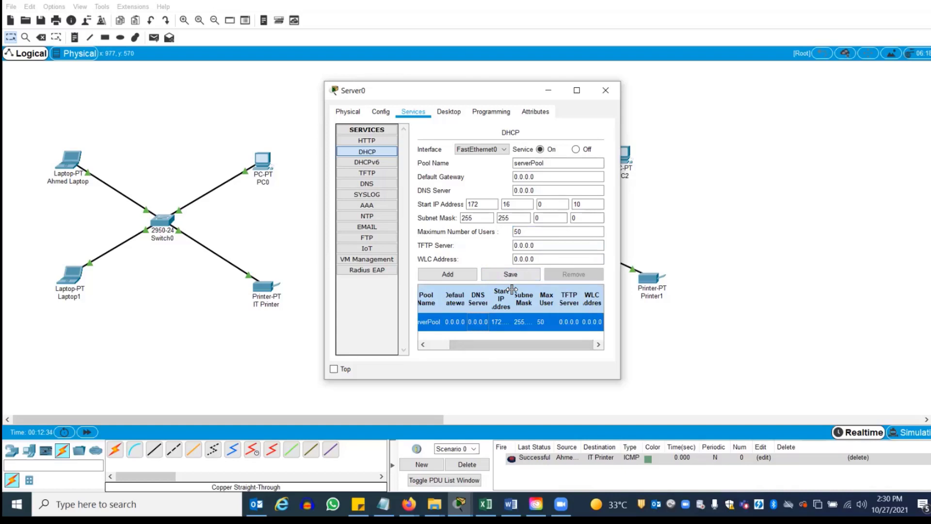
{"action": "left_click_drag", "start_coordinate": [512, 289], "coordinate": [541, 289]}
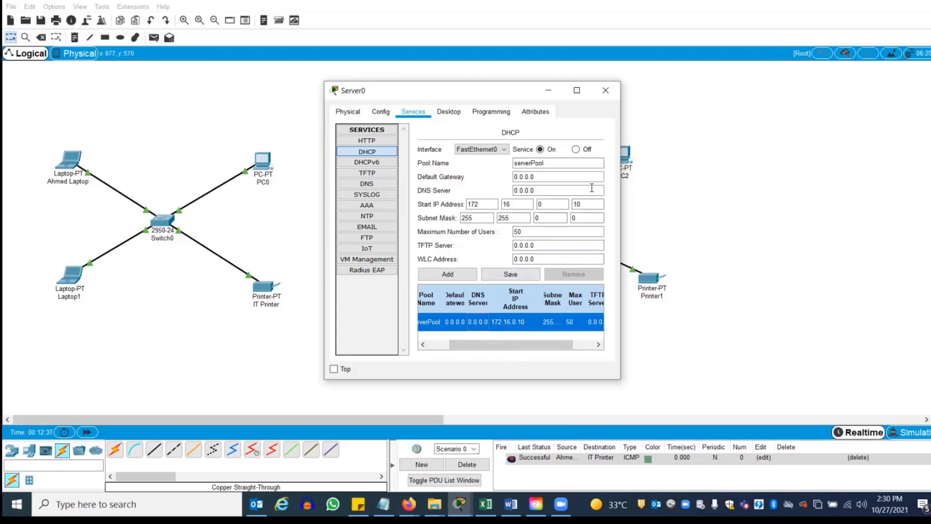
{"action": "left_click", "coordinate": [606, 91]}
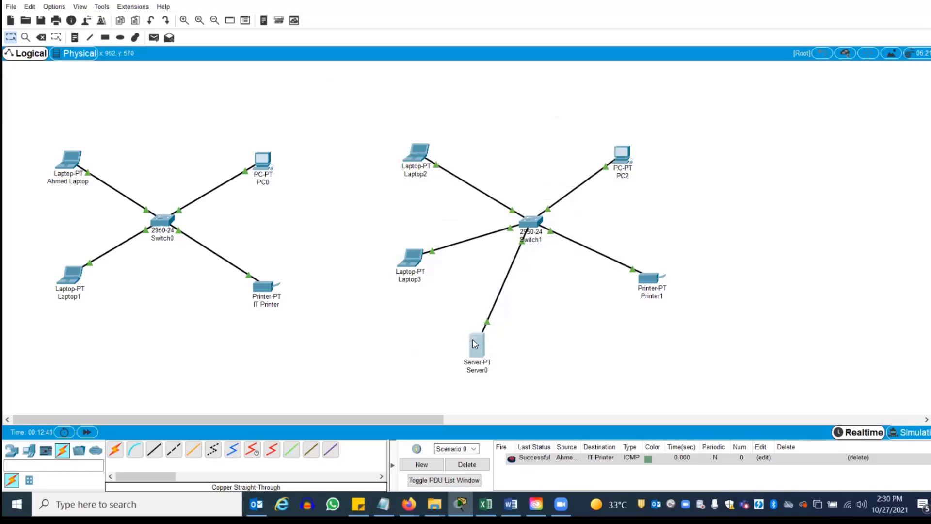
{"action": "left_click", "coordinate": [475, 344]}
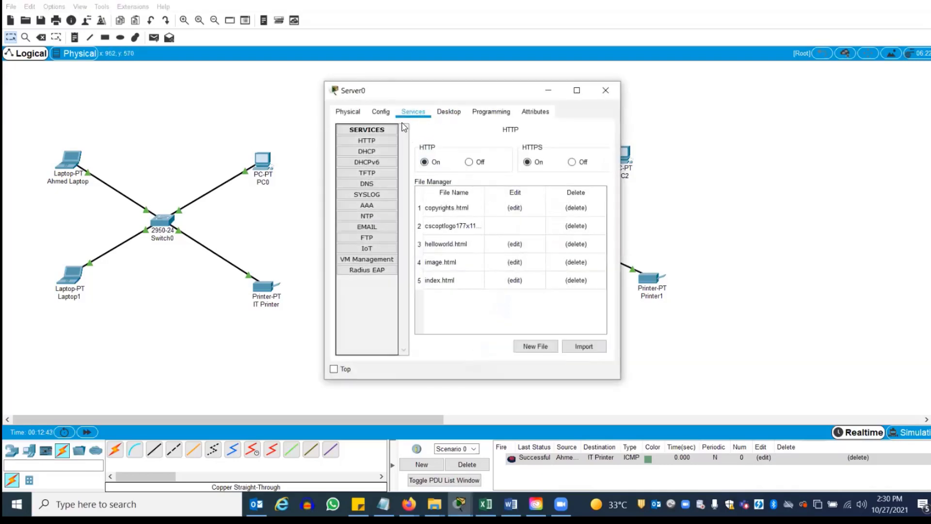
{"action": "left_click", "coordinate": [366, 154]}
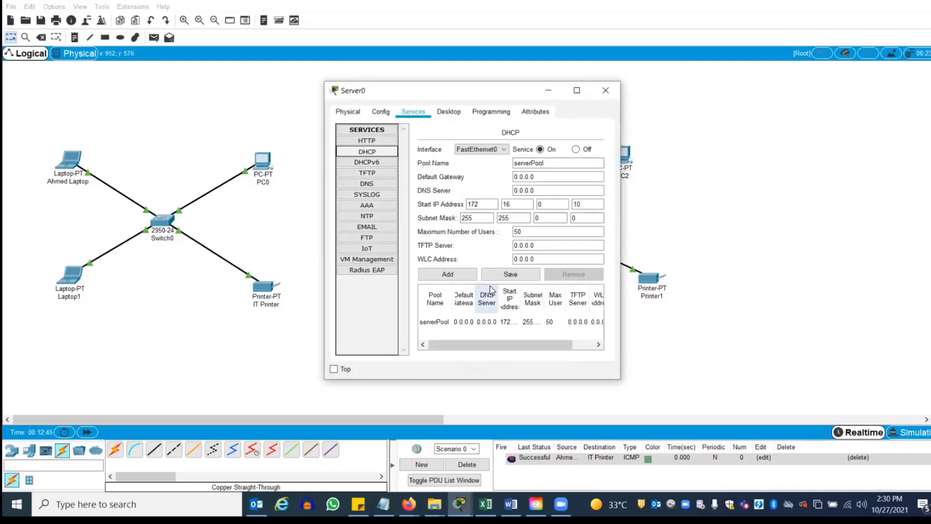
{"action": "left_click", "coordinate": [469, 319]}
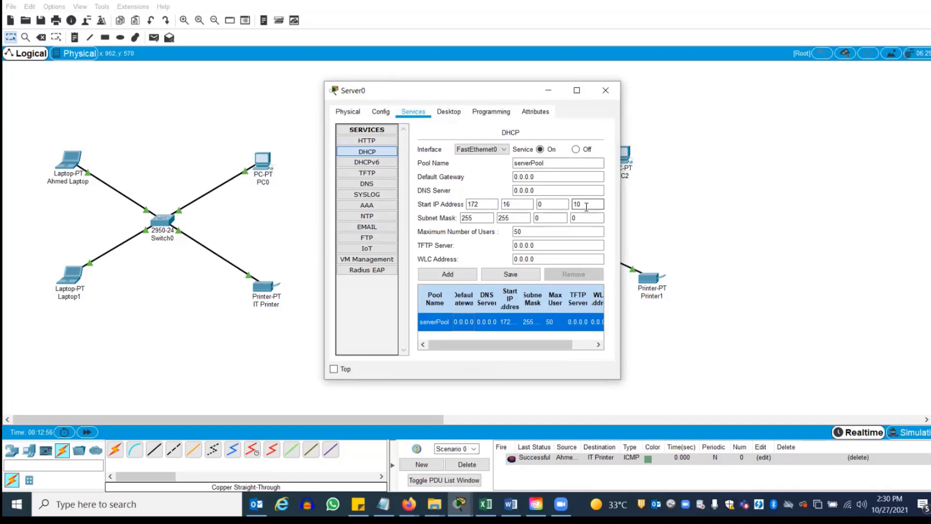
{"action": "left_click", "coordinate": [523, 232]}
{"action": "left_click", "coordinate": [605, 93]}
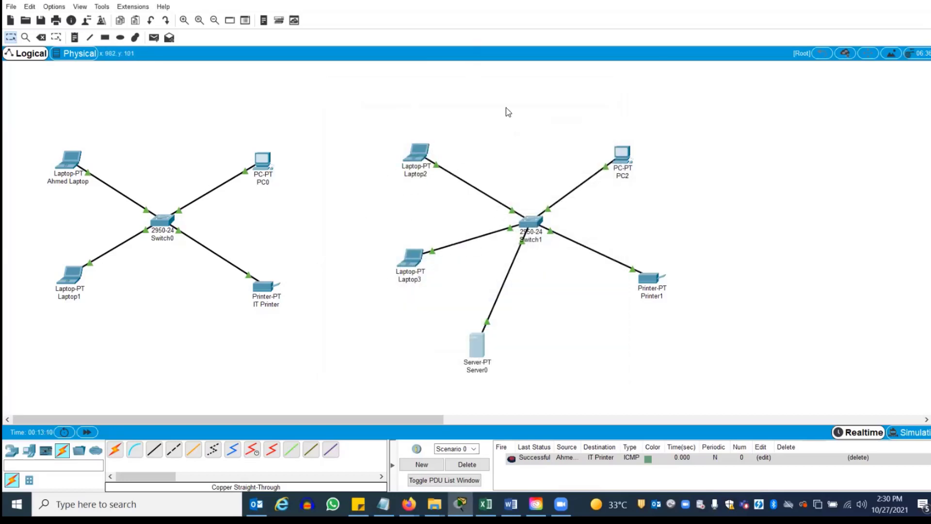
Switch Laptop2 and Laptop3 FastEthernet0 to DHCP addressing
{"action": "left_click", "coordinate": [420, 155]}
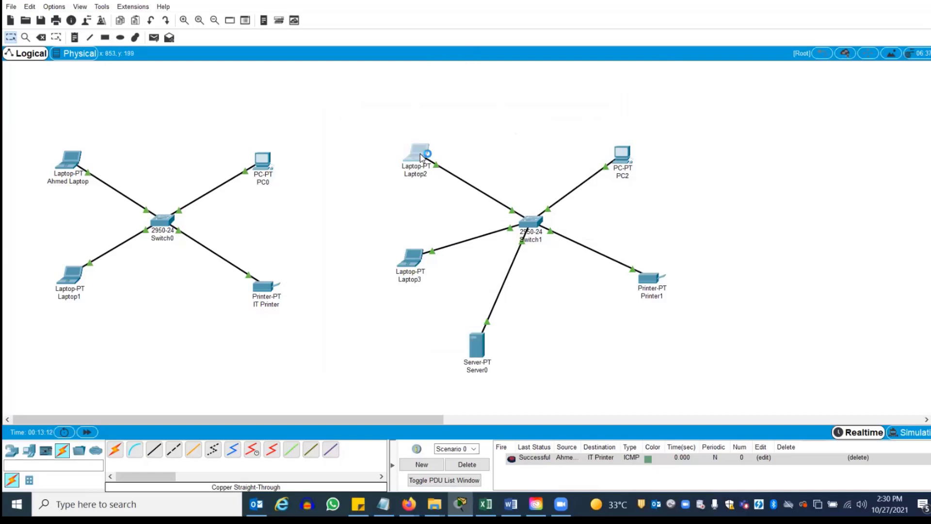
{"action": "left_click", "coordinate": [380, 111]}
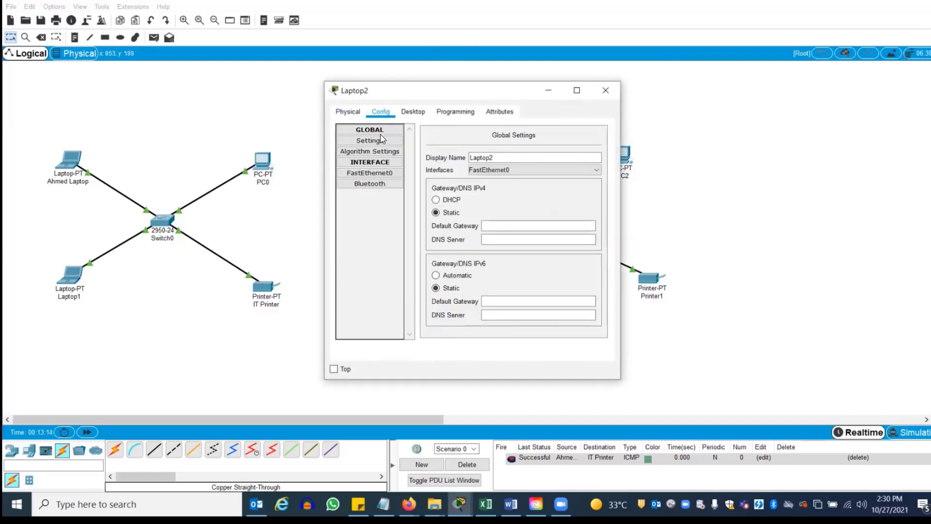
{"action": "left_click", "coordinate": [378, 173]}
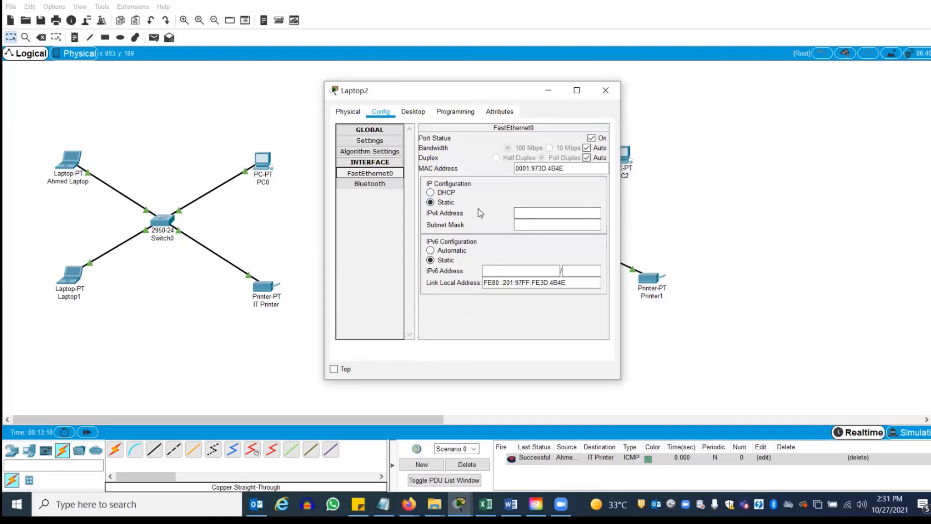
{"action": "left_click", "coordinate": [430, 192]}
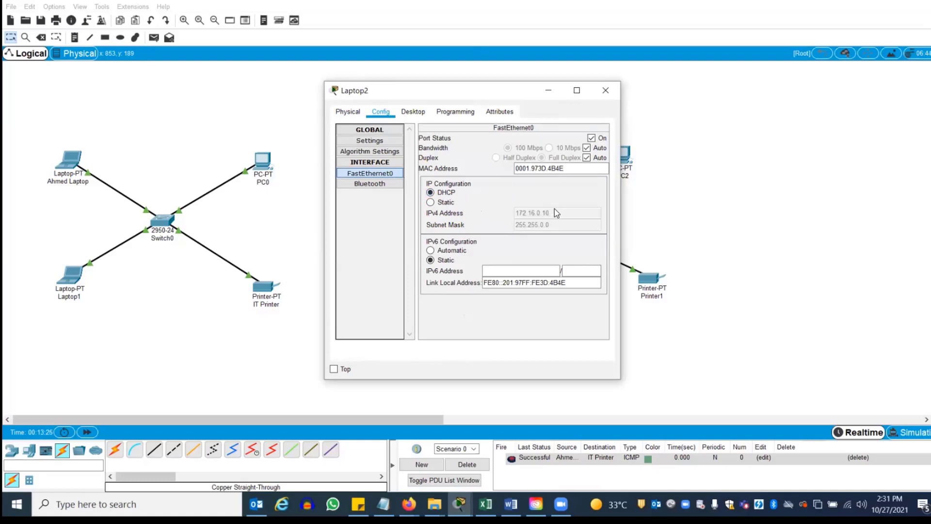
{"action": "left_click", "coordinate": [606, 90]}
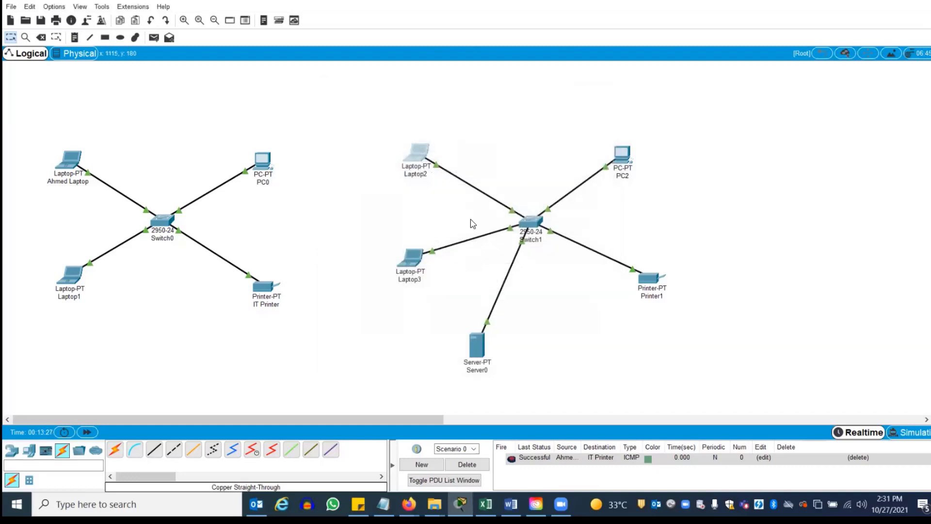
{"action": "left_click", "coordinate": [412, 262]}
{"action": "left_click", "coordinate": [381, 112]}
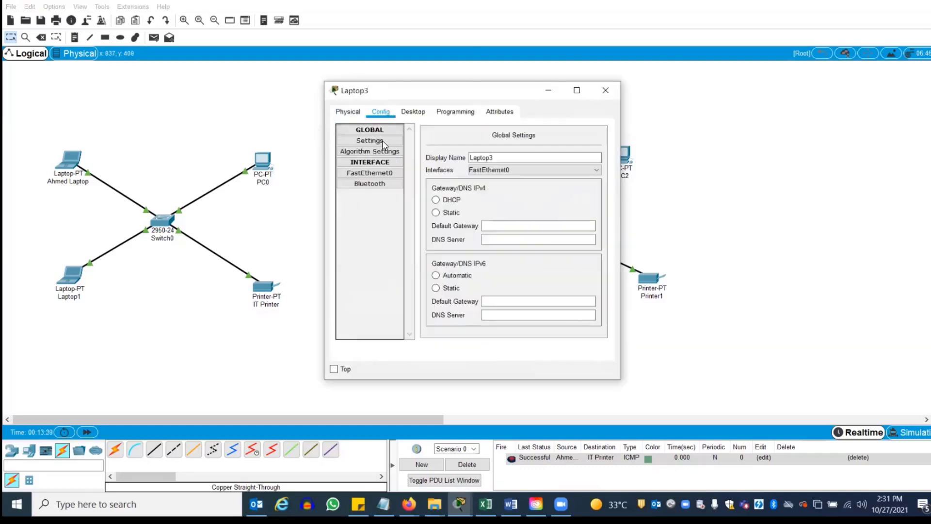
{"action": "left_click", "coordinate": [380, 175]}
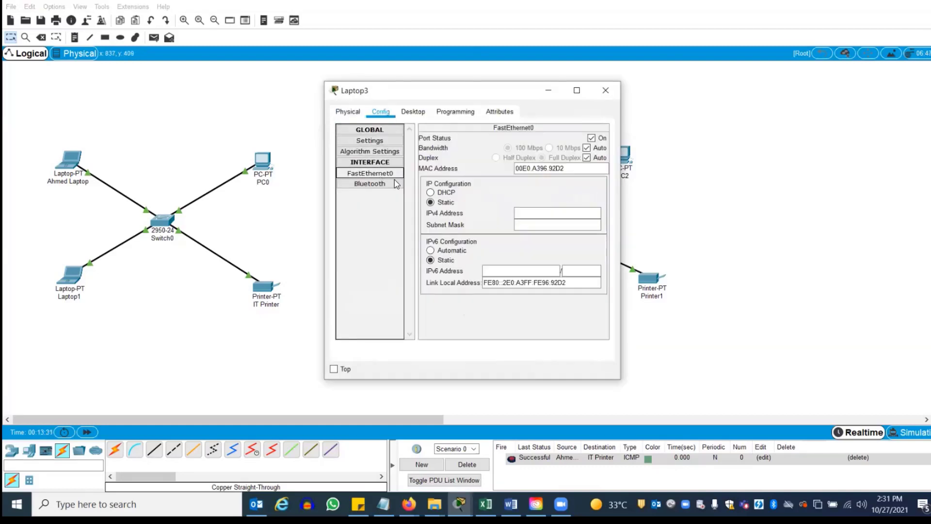
{"action": "left_click", "coordinate": [441, 192]}
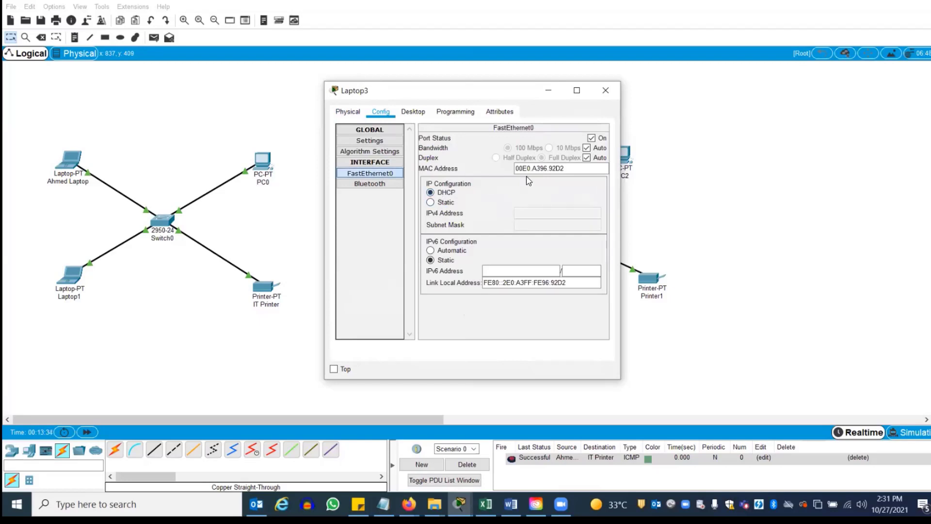
{"action": "left_click", "coordinate": [606, 91]}
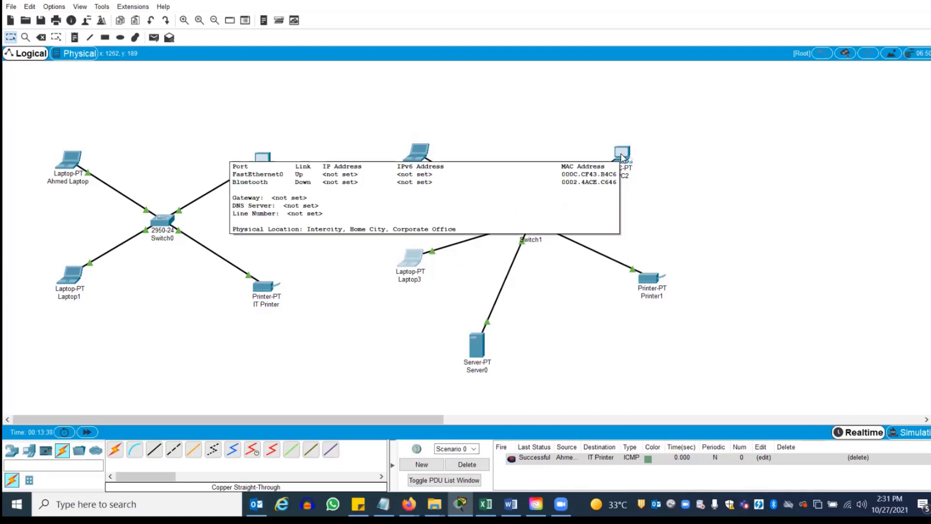
Switch PC2 and Printer1 to DHCP, receiving 172.16.0.12 and 172.16.0.13
{"action": "left_click", "coordinate": [622, 158]}
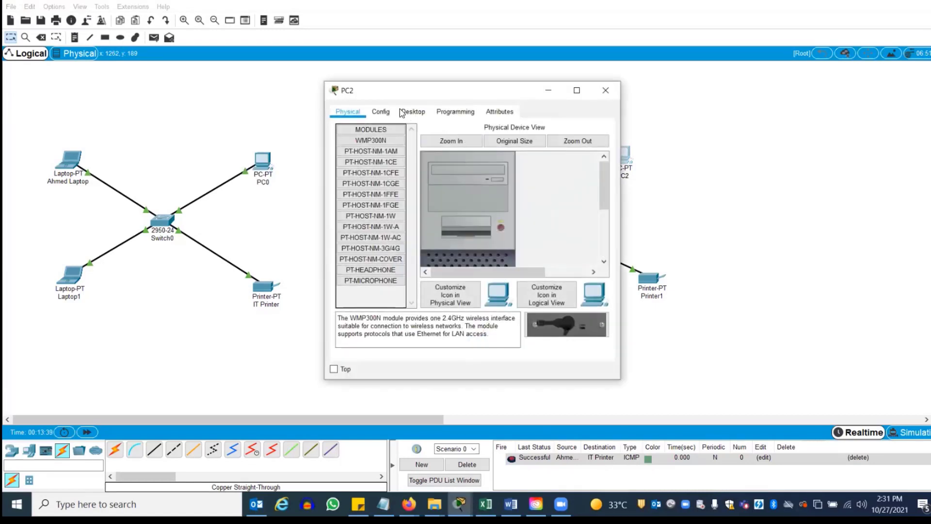
{"action": "left_click", "coordinate": [384, 113]}
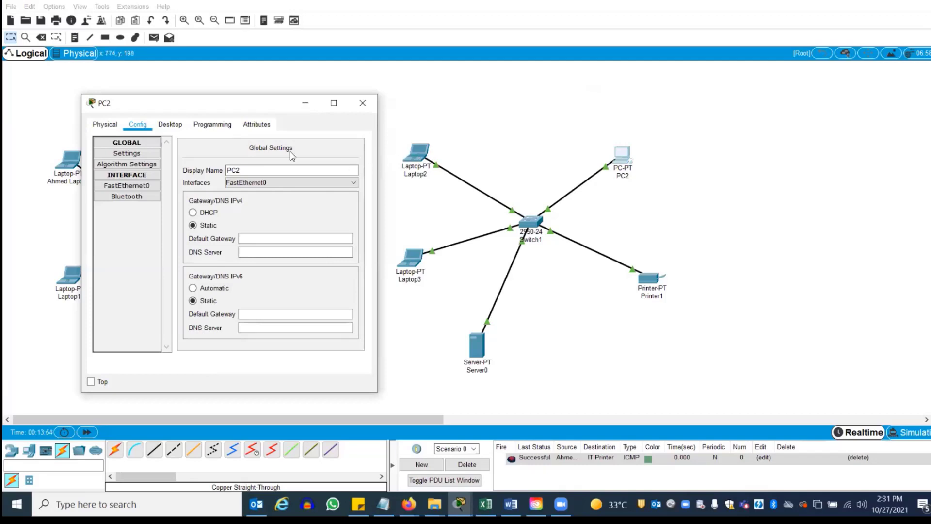
{"action": "left_click", "coordinate": [147, 187]}
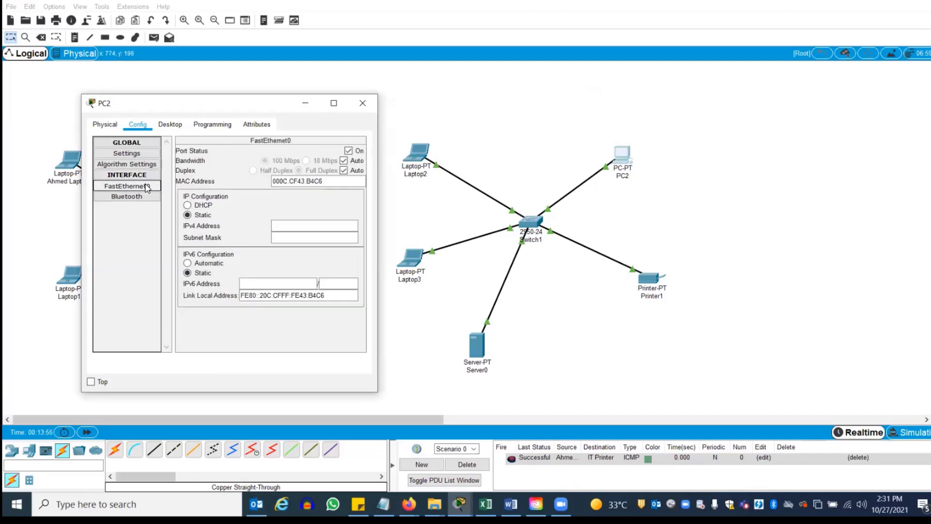
{"action": "left_click", "coordinate": [188, 205]}
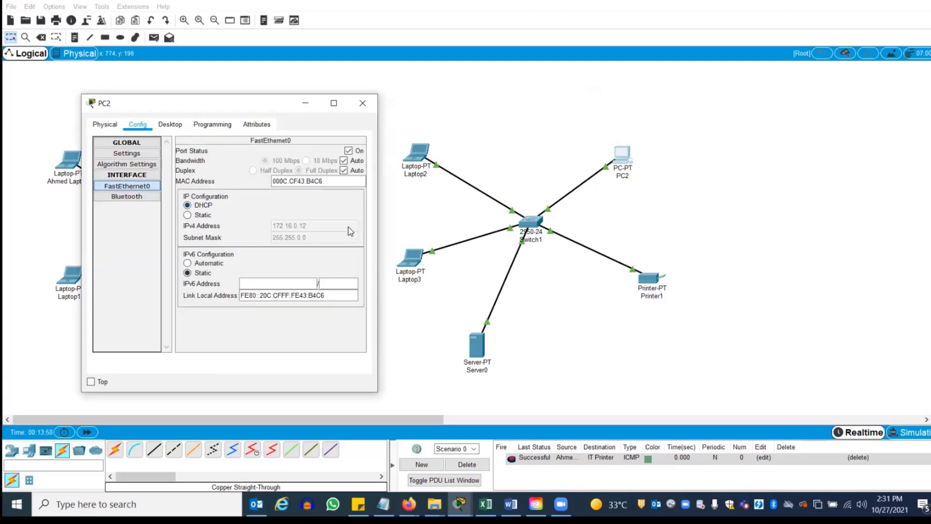
{"action": "left_click", "coordinate": [364, 103]}
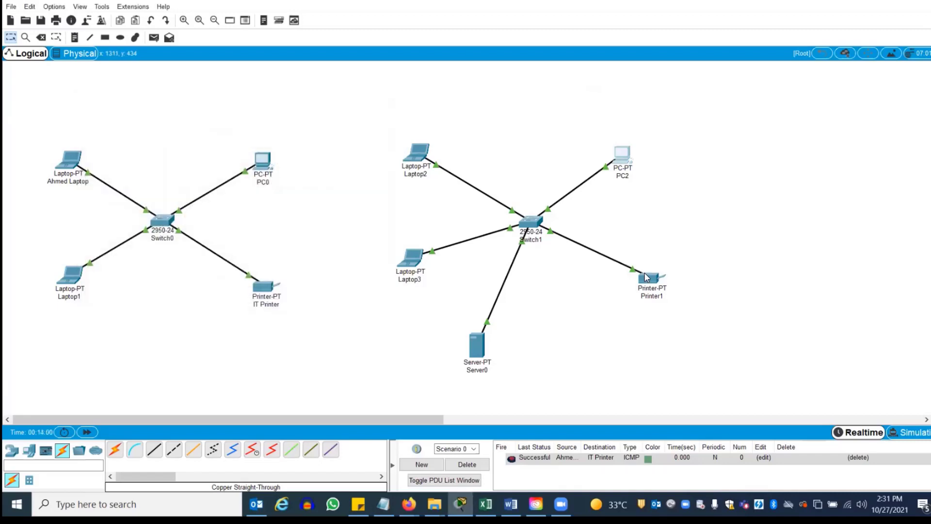
{"action": "left_click", "coordinate": [645, 278]}
{"action": "left_click", "coordinate": [380, 111]}
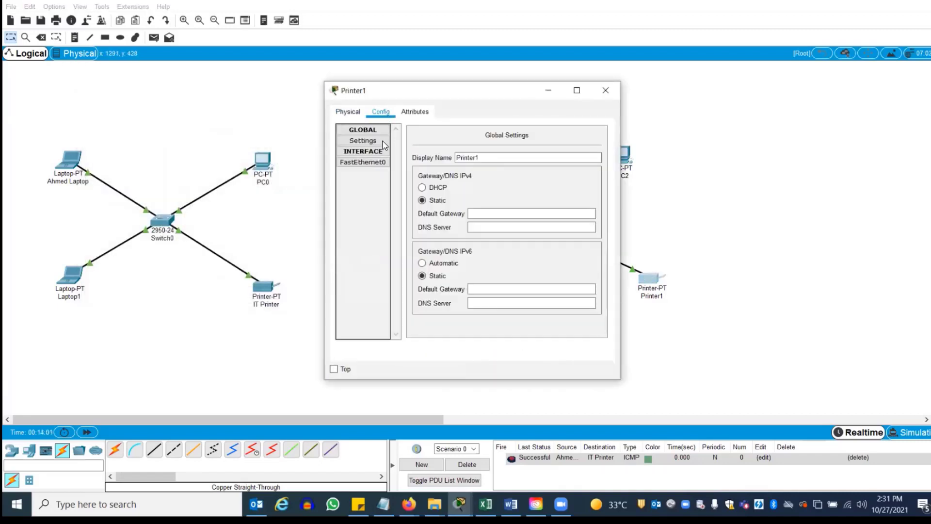
{"action": "left_click", "coordinate": [381, 163]}
{"action": "left_click", "coordinate": [417, 193]}
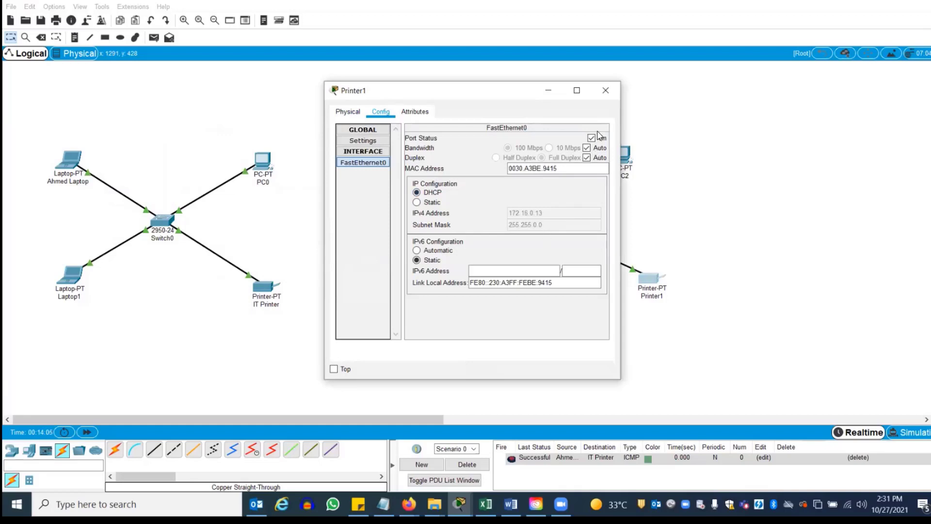
{"action": "left_click", "coordinate": [605, 90]}
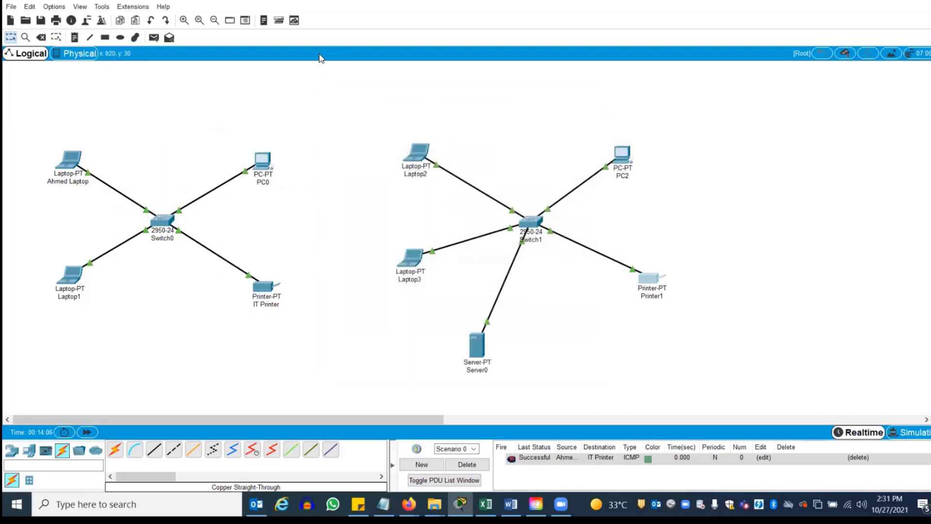
Send simple test PDUs Laptop2→Printer1 and Laptop3→PC2, then delete the PDU entries
{"action": "left_click", "coordinate": [154, 39]}
{"action": "left_click", "coordinate": [417, 155]}
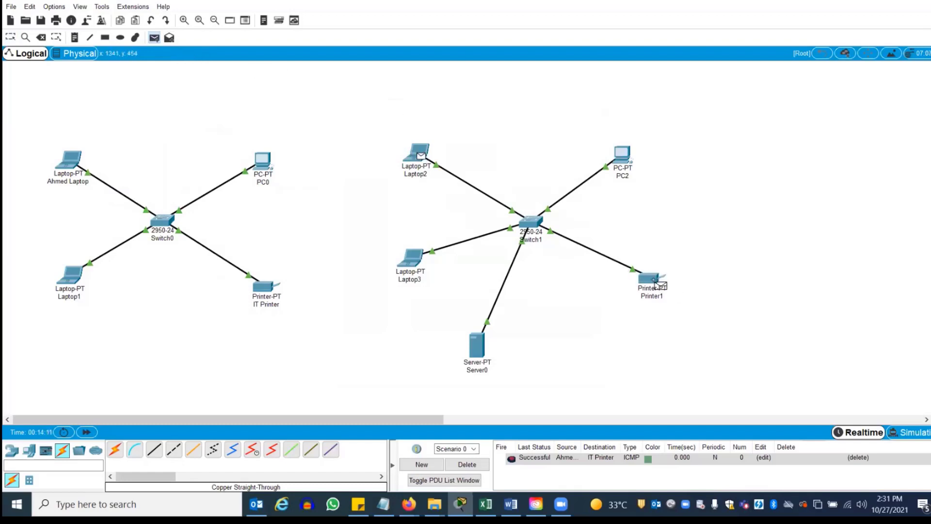
{"action": "left_click", "coordinate": [654, 281]}
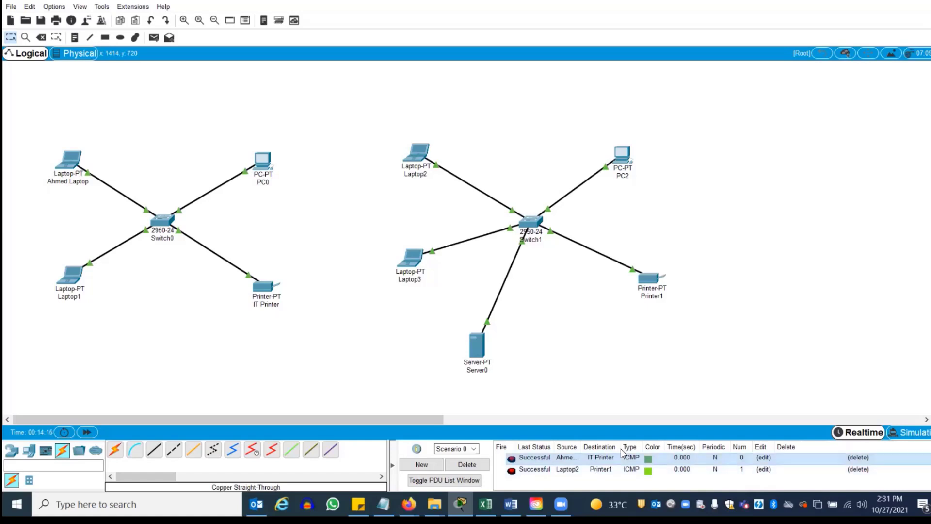
{"action": "left_click", "coordinate": [153, 37]}
{"action": "left_click", "coordinate": [407, 262]}
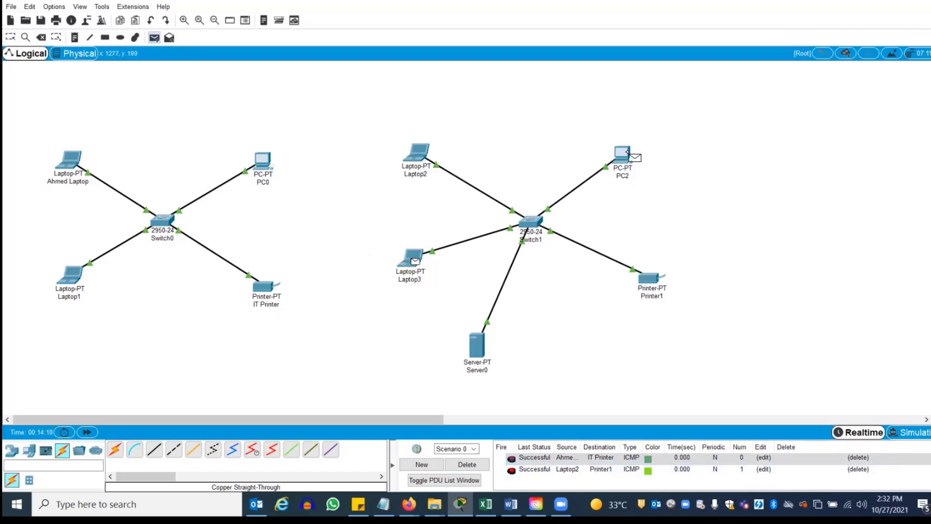
{"action": "left_click", "coordinate": [626, 156]}
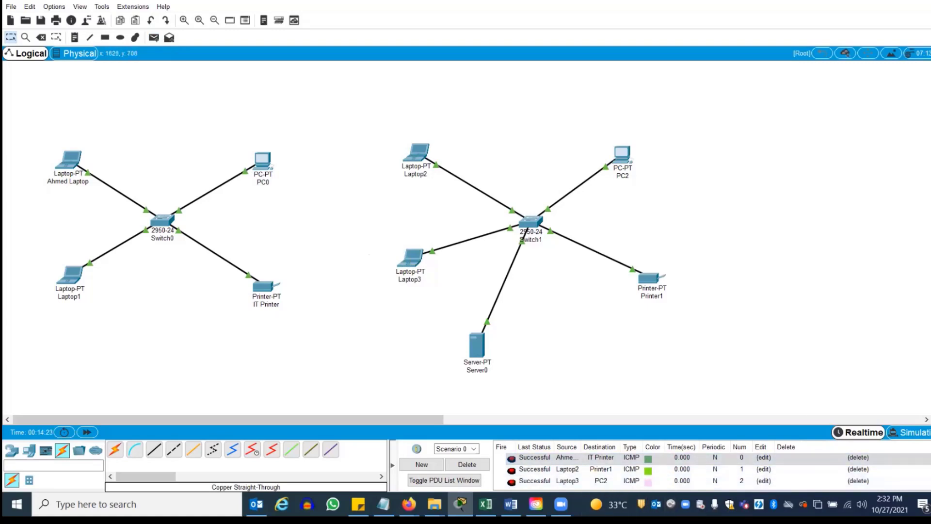
{"action": "double_click", "coordinate": [858, 457]}
{"action": "double_click", "coordinate": [859, 457]}
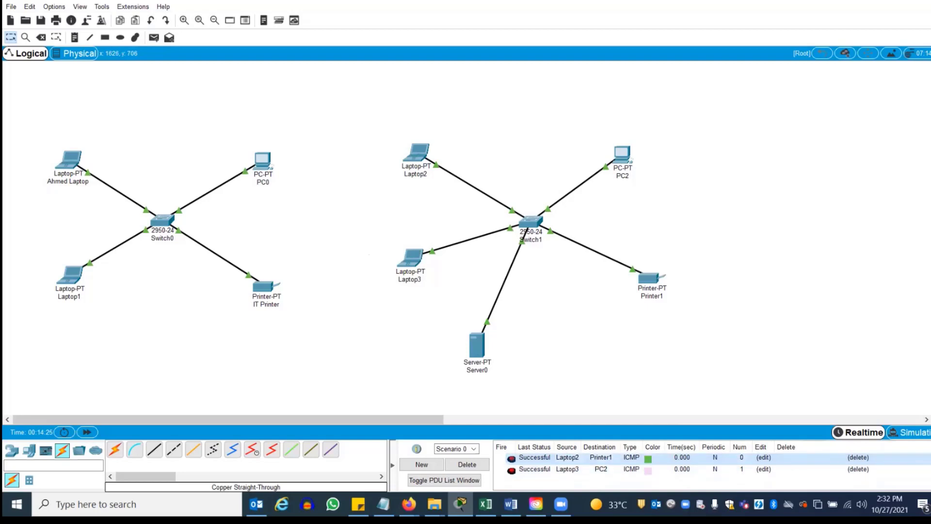
{"action": "double_click", "coordinate": [859, 457]}
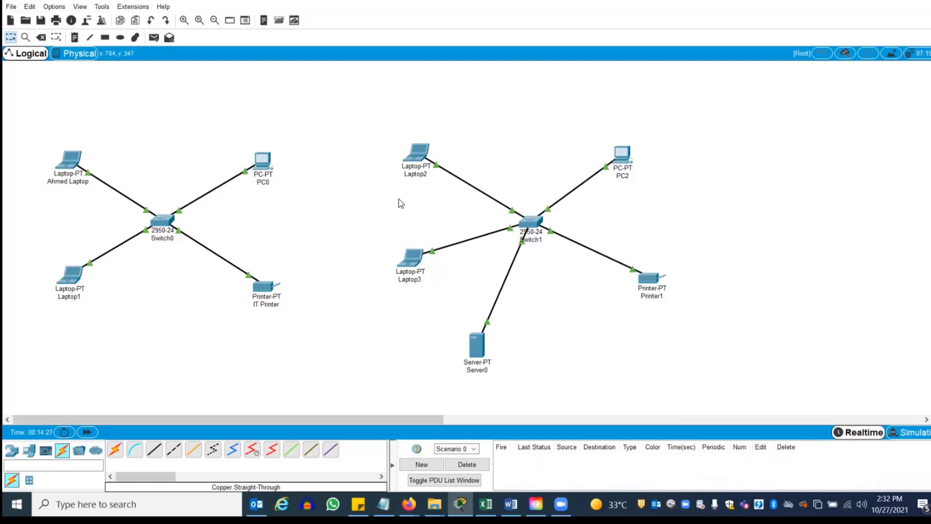
Ping 172.16.0.13 from Laptop3's Command Prompt, getting 0% loss
{"action": "left_click", "coordinate": [418, 265]}
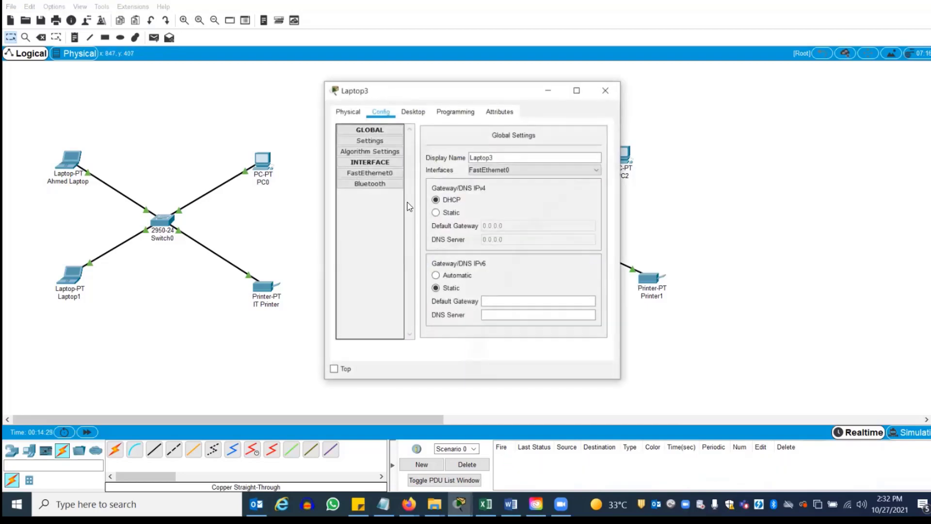
{"action": "left_click", "coordinate": [413, 111]}
{"action": "left_click", "coordinate": [543, 151]}
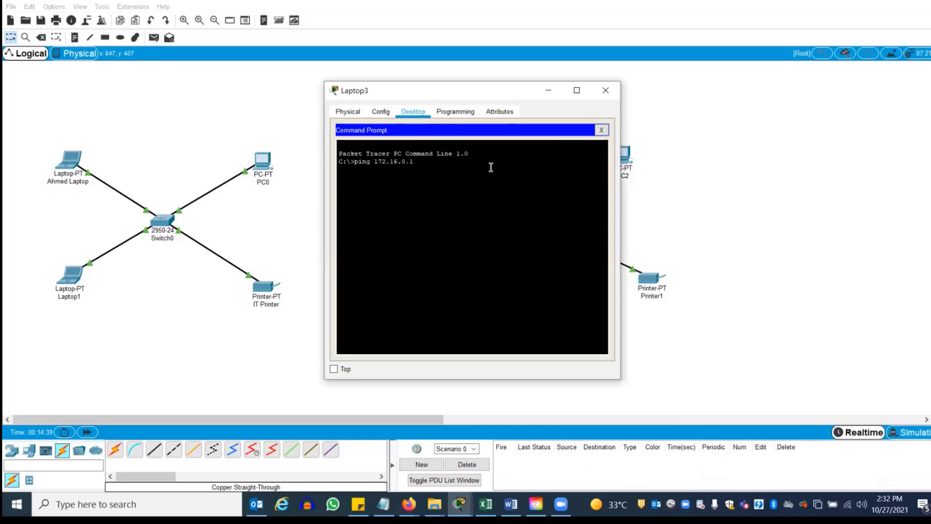
{"action": "key", "text": "Return"}
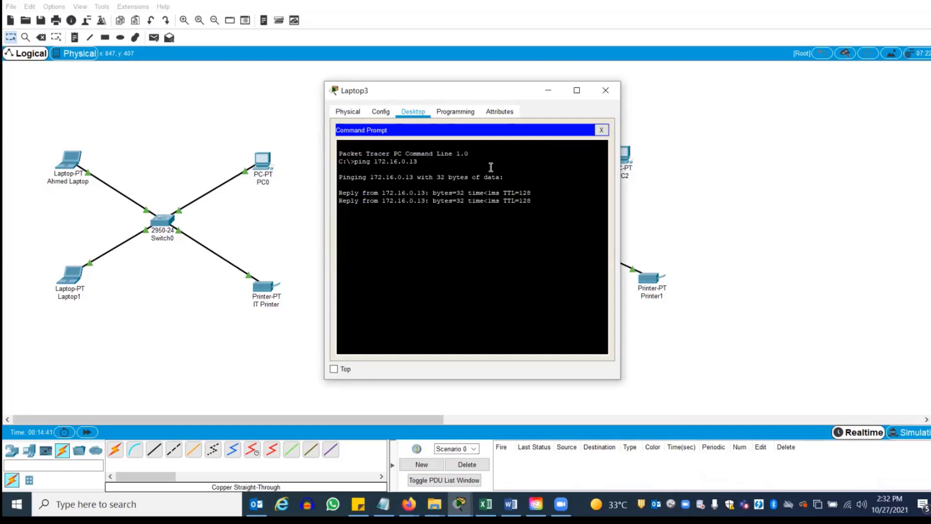
{"action": "left_click", "coordinate": [605, 90]}
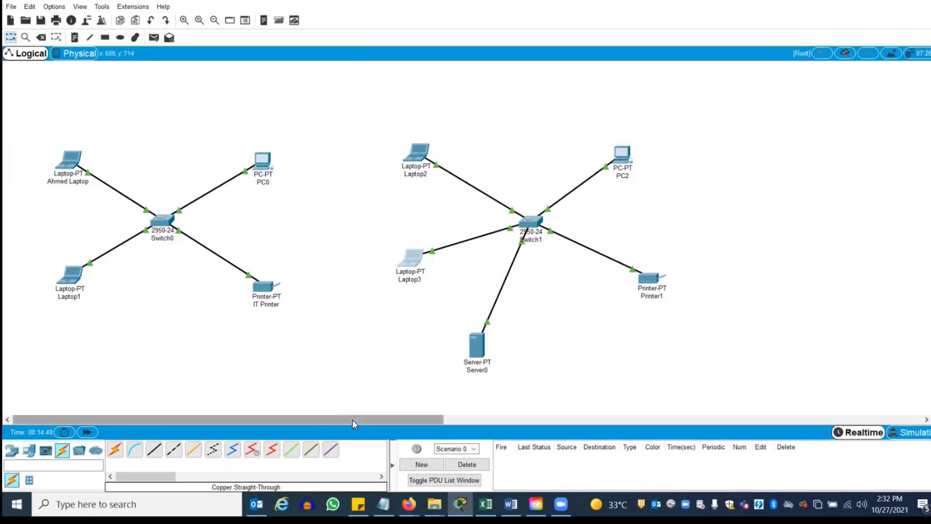
{"action": "left_click_drag", "start_coordinate": [353, 424], "coordinate": [537, 411]}
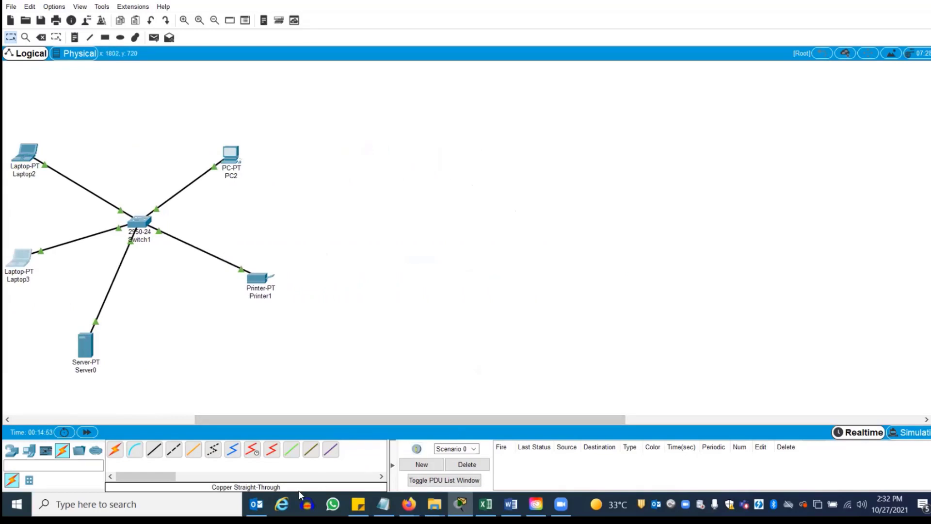
{"action": "left_click", "coordinate": [256, 504]}
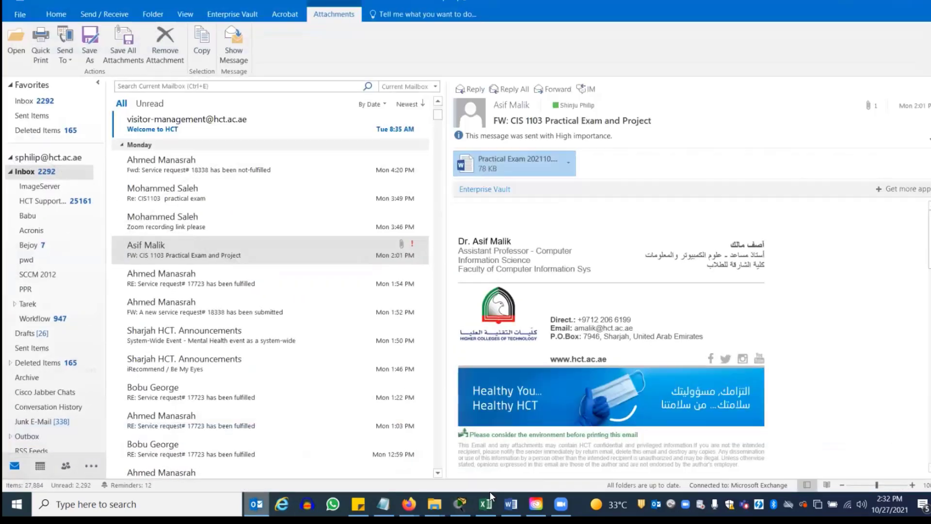
{"action": "left_click", "coordinate": [461, 505]}
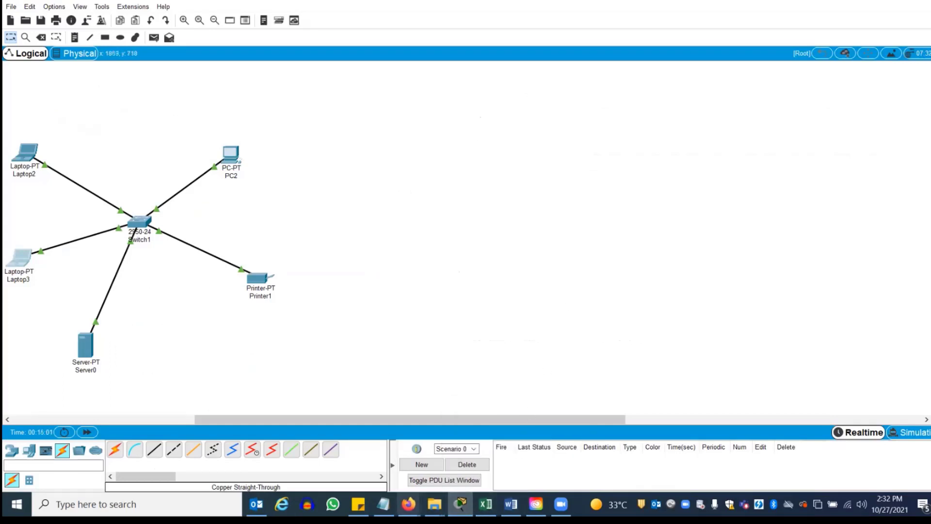
{"action": "left_click", "coordinate": [511, 505]}
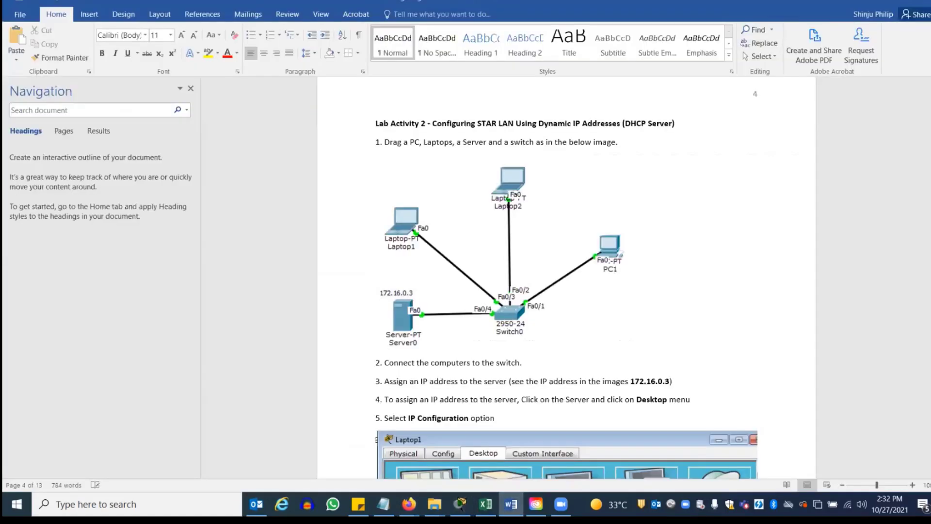
Read down to Lab Activity 3 - Configuring Wireless Router, then return to Packet Tracer
{"action": "scroll", "coordinate": [566, 276], "scroll_direction": "down", "scroll_amount": 20}
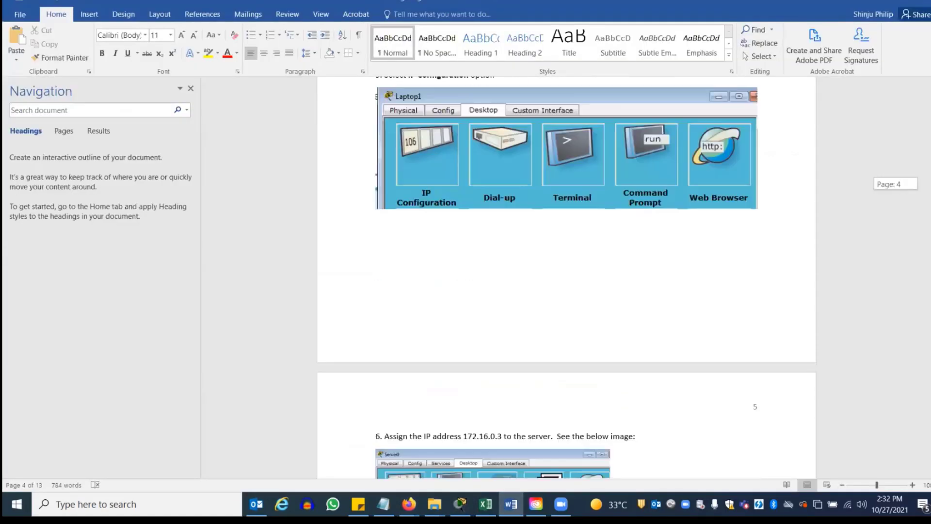
{"action": "scroll", "coordinate": [566, 276], "scroll_direction": "down", "scroll_amount": 15}
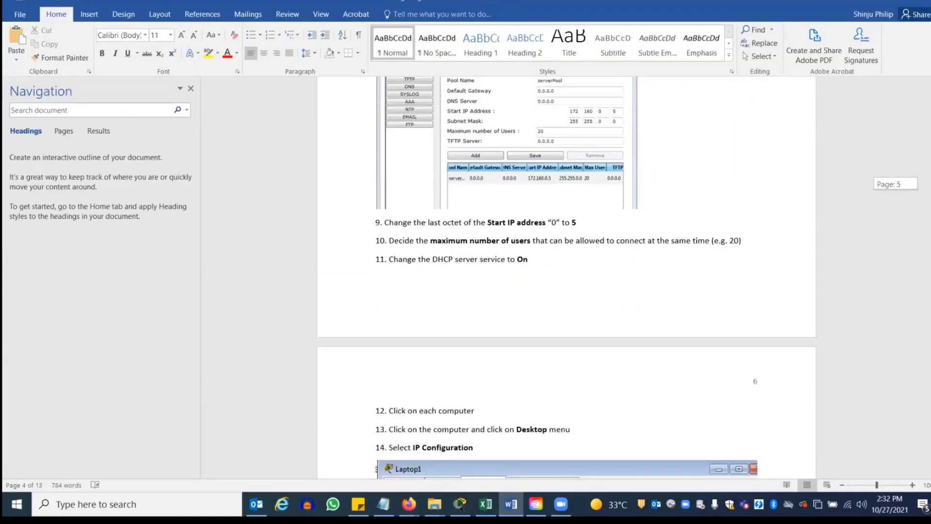
{"action": "scroll", "coordinate": [551, 156], "scroll_direction": "down", "scroll_amount": 15}
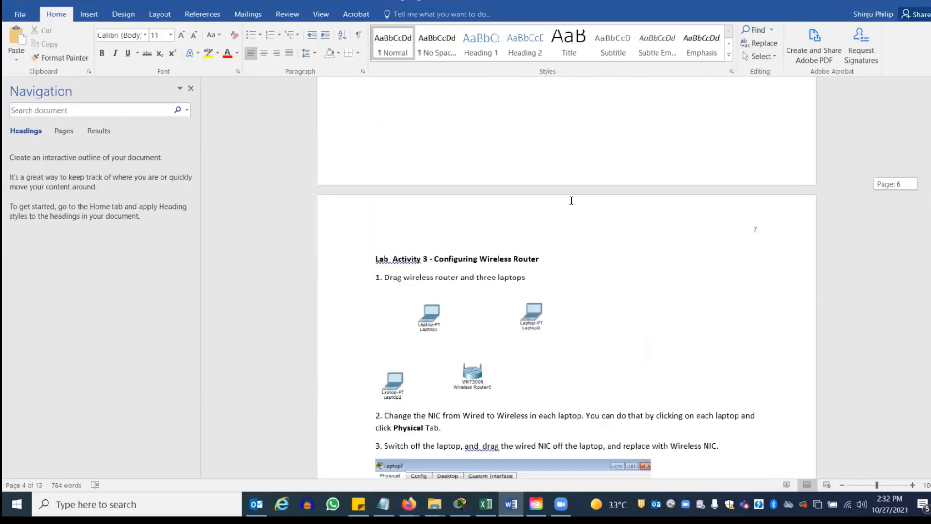
{"action": "scroll", "coordinate": [552, 156], "scroll_direction": "up", "scroll_amount": 2}
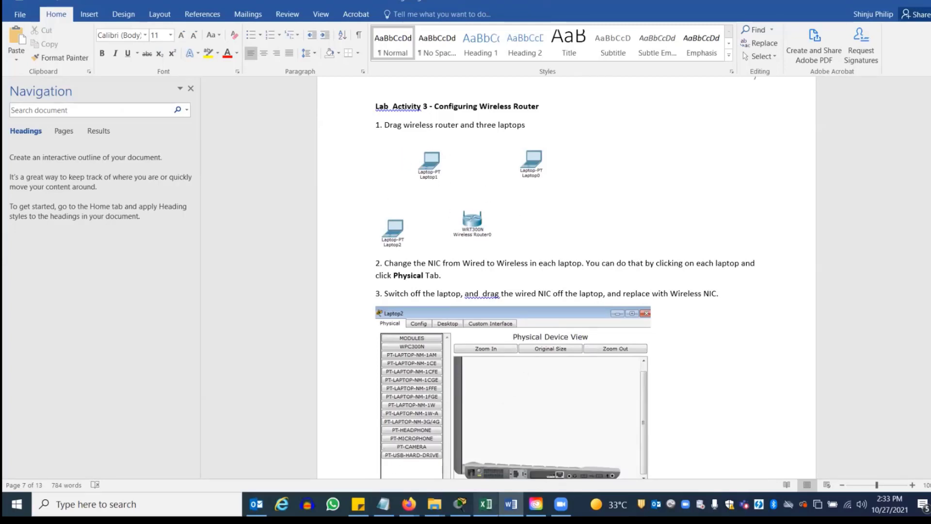
{"action": "left_click", "coordinate": [460, 505]}
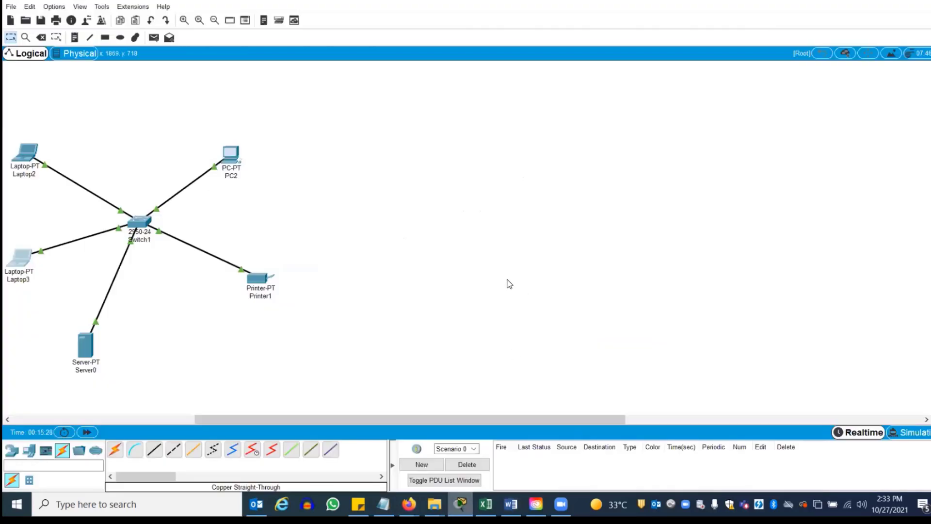
Place a WRT300N Wireless Router0 in the empty right area of the canvas
{"action": "left_click", "coordinate": [12, 450]}
{"action": "left_click", "coordinate": [61, 481]}
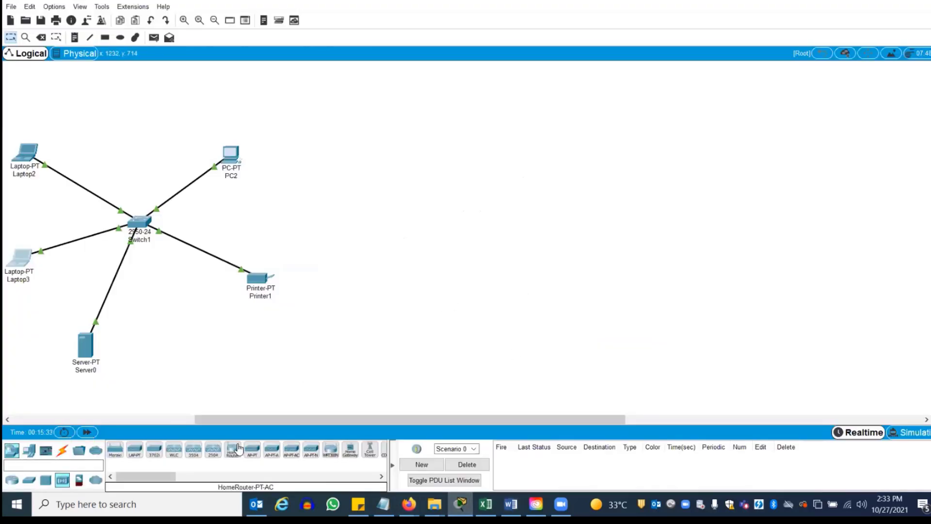
{"action": "left_click", "coordinate": [331, 451]}
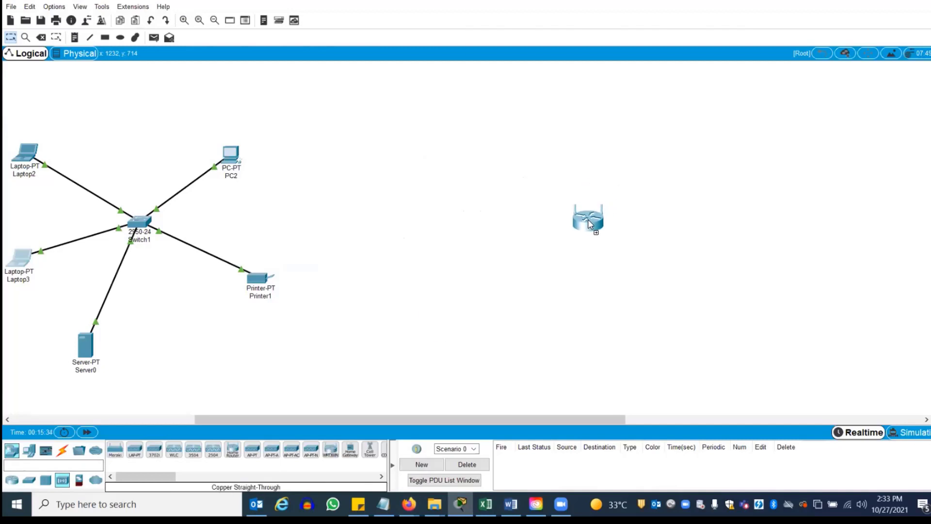
{"action": "left_click", "coordinate": [585, 219]}
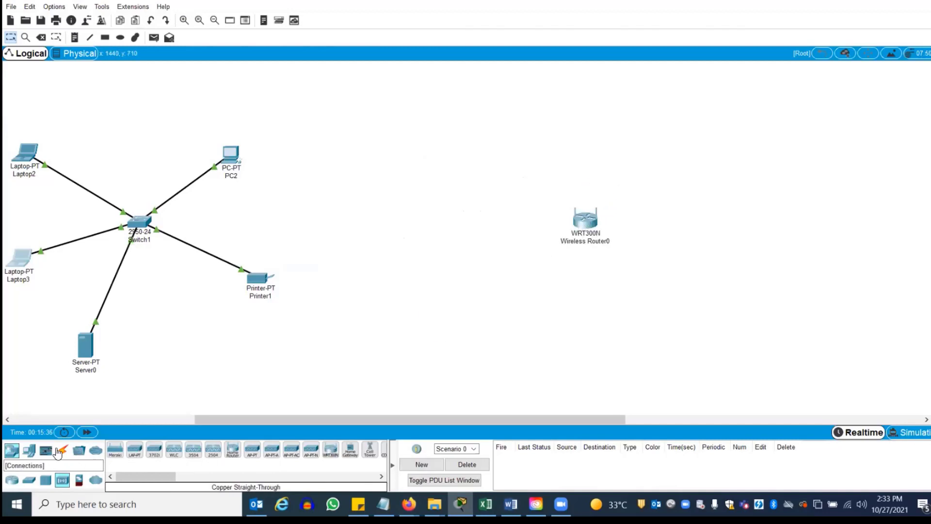
Add PC3, PC4, Laptop4 and Printer2 around Wireless Router0
{"action": "left_click", "coordinate": [29, 450]}
{"action": "left_click", "coordinate": [115, 448]}
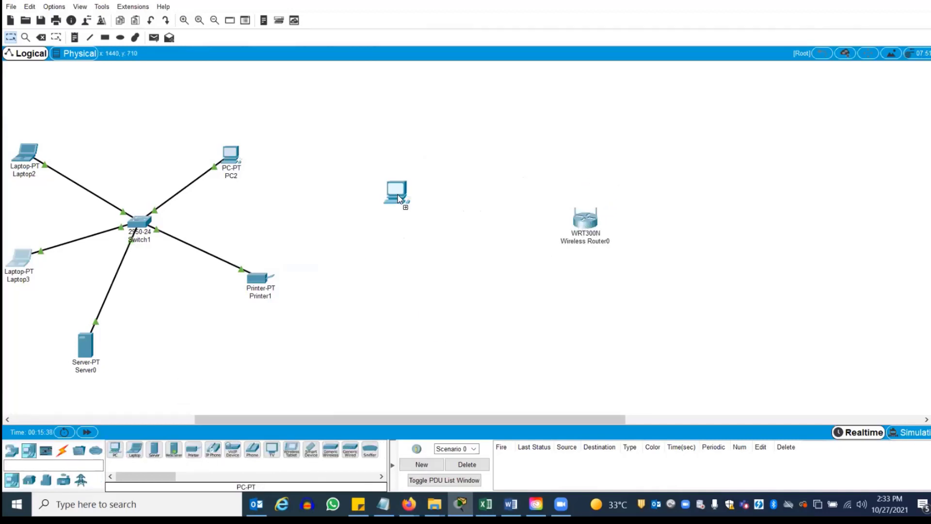
{"action": "left_click", "coordinate": [456, 137]}
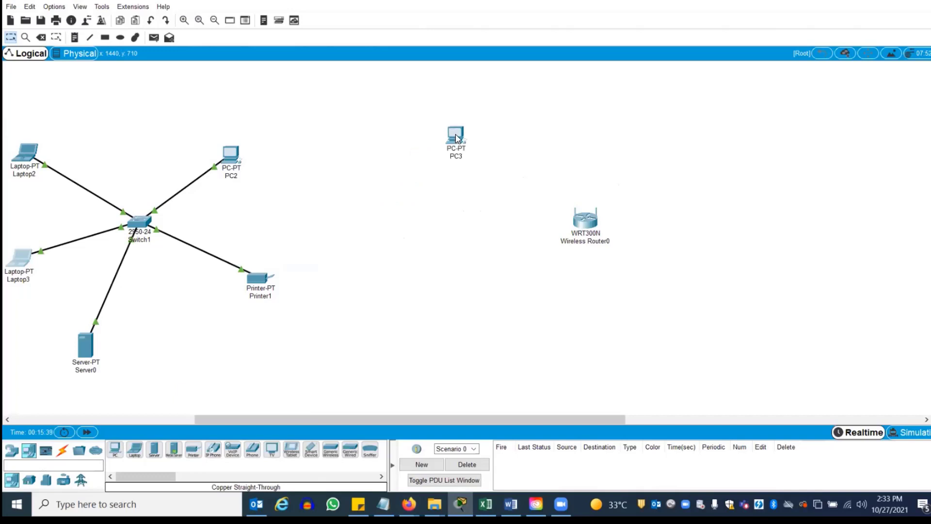
{"action": "left_click", "coordinate": [115, 449]}
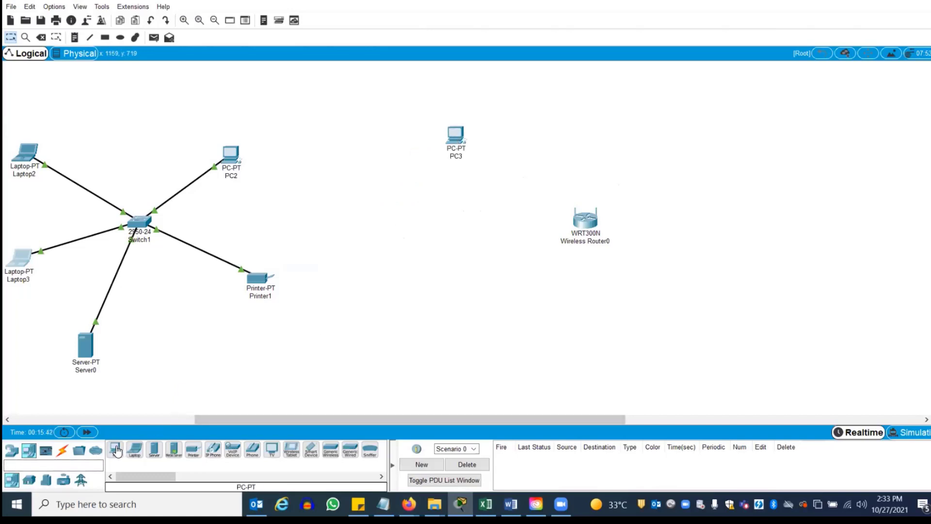
{"action": "left_click", "coordinate": [413, 225]}
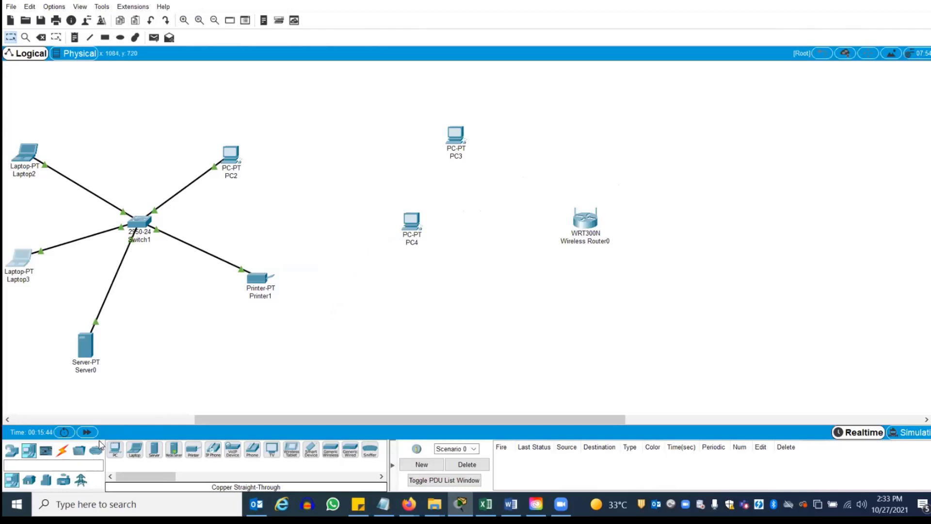
{"action": "left_click", "coordinate": [135, 449]}
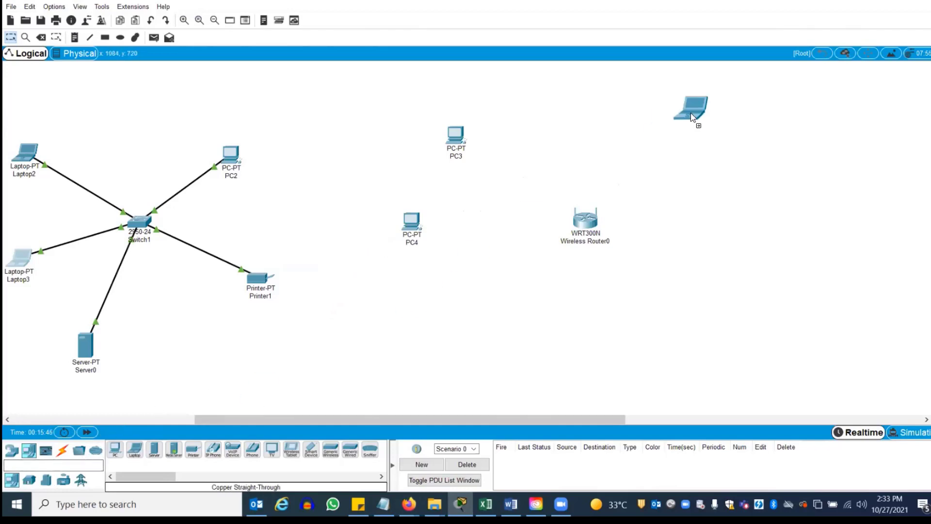
{"action": "left_click", "coordinate": [694, 134]}
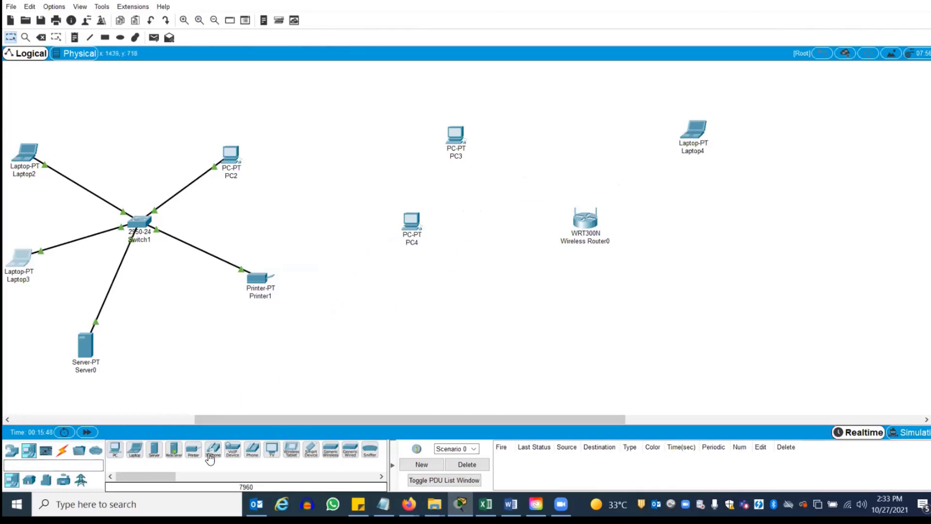
{"action": "left_click", "coordinate": [193, 450]}
{"action": "left_click", "coordinate": [723, 246]}
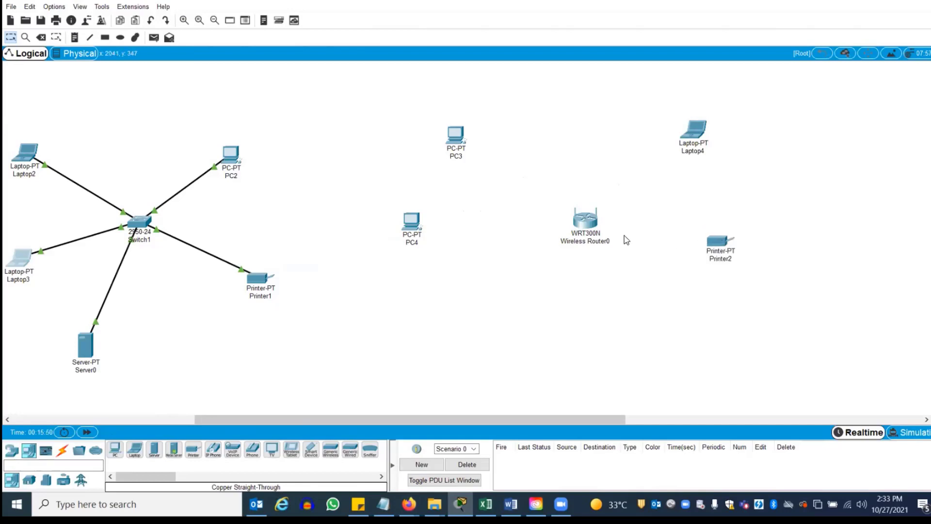
Add Tablet PC0 and Smartphone0 near PC3 and Laptop4, adjusting device positions
{"action": "left_click_drag", "start_coordinate": [588, 223], "coordinate": [572, 235]}
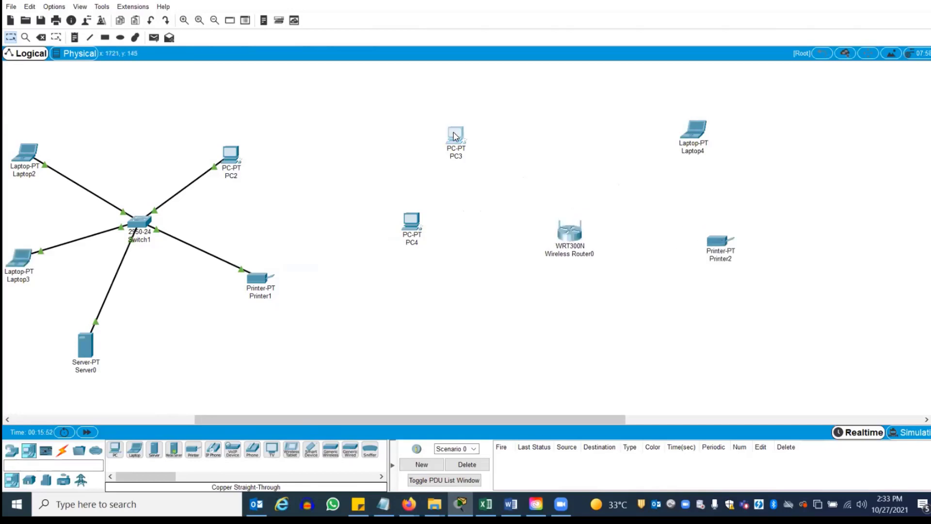
{"action": "left_click_drag", "start_coordinate": [456, 136], "coordinate": [471, 131]}
{"action": "left_click_drag", "start_coordinate": [415, 223], "coordinate": [429, 223]}
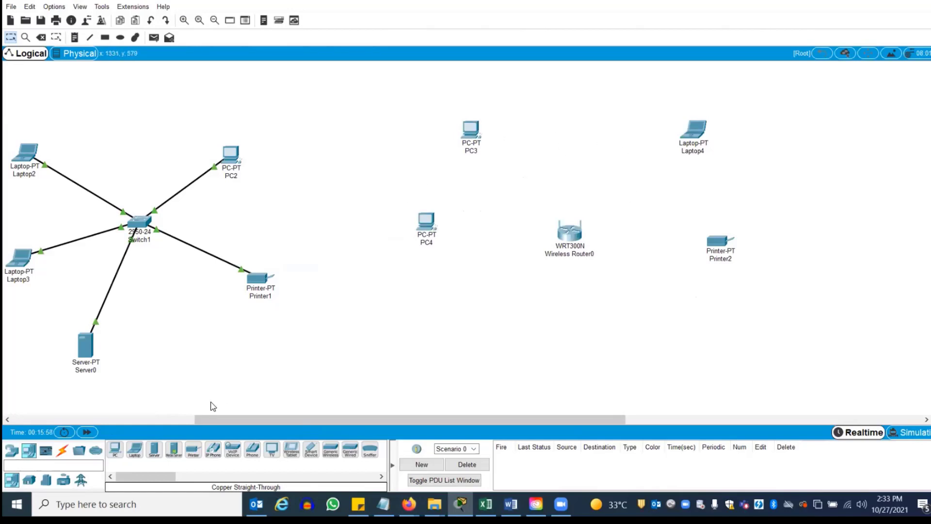
{"action": "left_click_drag", "start_coordinate": [295, 456], "coordinate": [565, 130]}
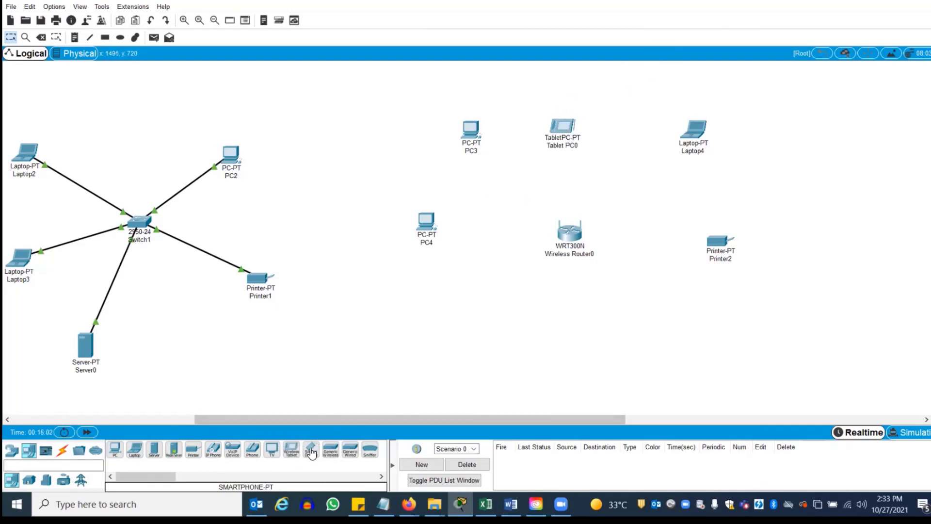
{"action": "left_click_drag", "start_coordinate": [313, 449], "coordinate": [637, 139]}
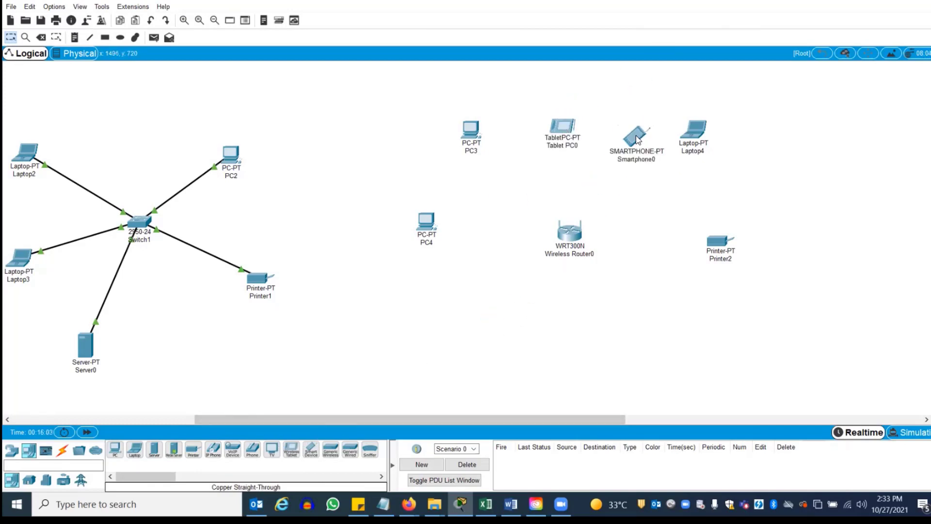
{"action": "left_click_drag", "start_coordinate": [699, 134], "coordinate": [728, 134]}
{"action": "left_click_drag", "start_coordinate": [650, 134], "coordinate": [664, 130]}
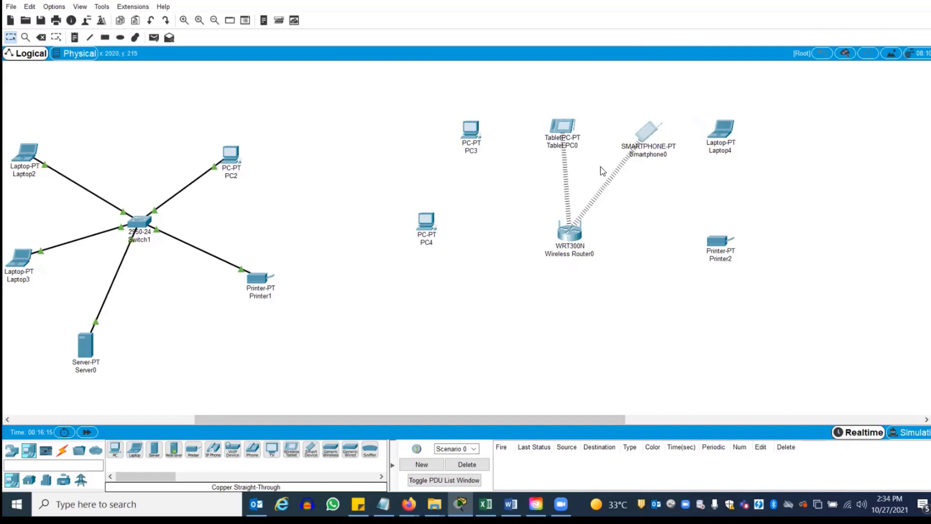
Power off PC4, replace its wired NIC with a WMP300N wireless module, and power it back on
{"action": "left_click", "coordinate": [426, 224]}
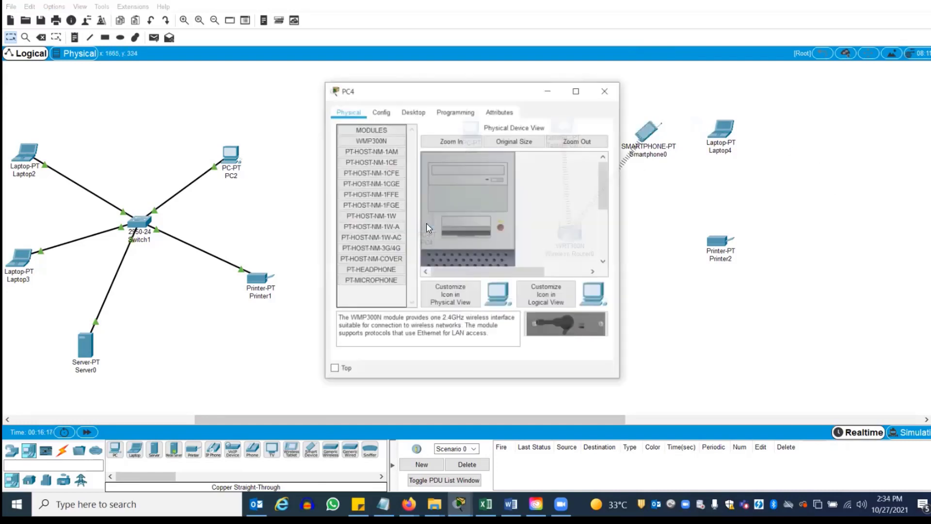
{"action": "scroll", "coordinate": [601, 182], "scroll_direction": "down", "scroll_amount": 3}
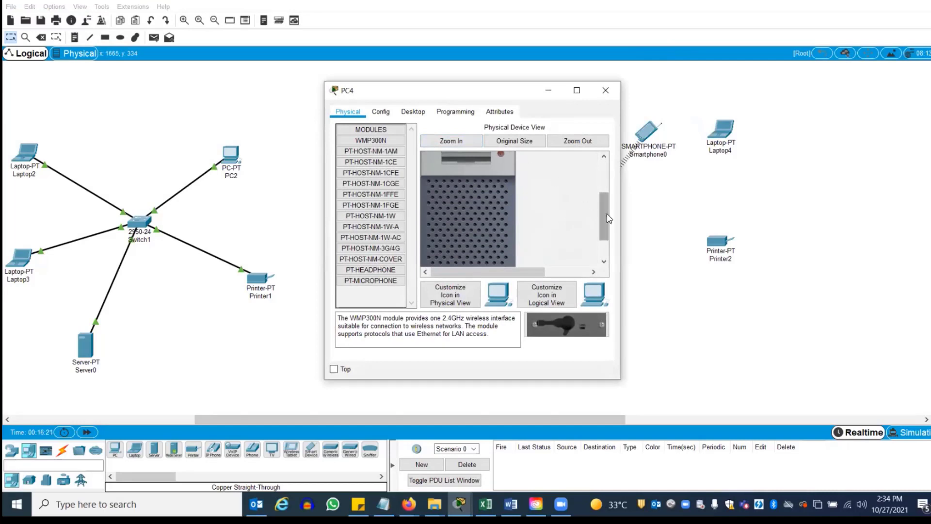
{"action": "left_click_drag", "start_coordinate": [605, 216], "coordinate": [606, 236]}
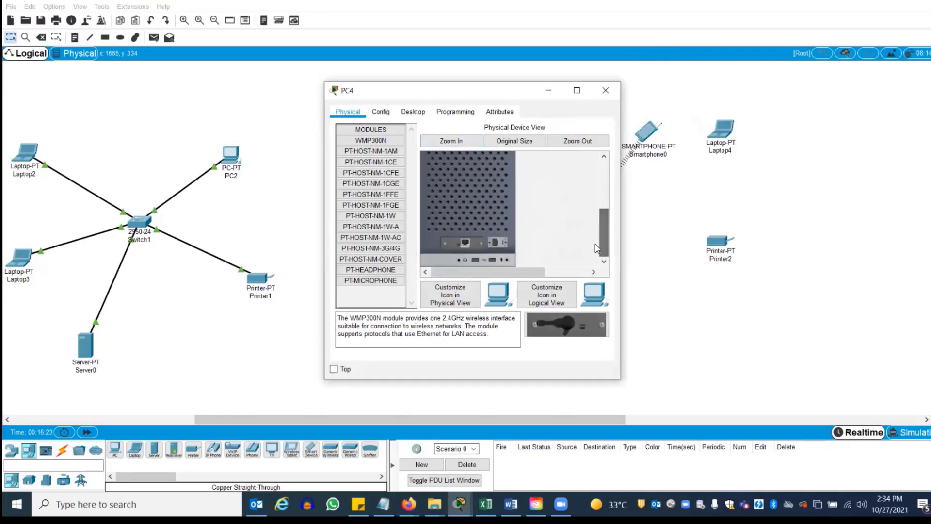
{"action": "left_click_drag", "start_coordinate": [464, 241], "coordinate": [374, 131]}
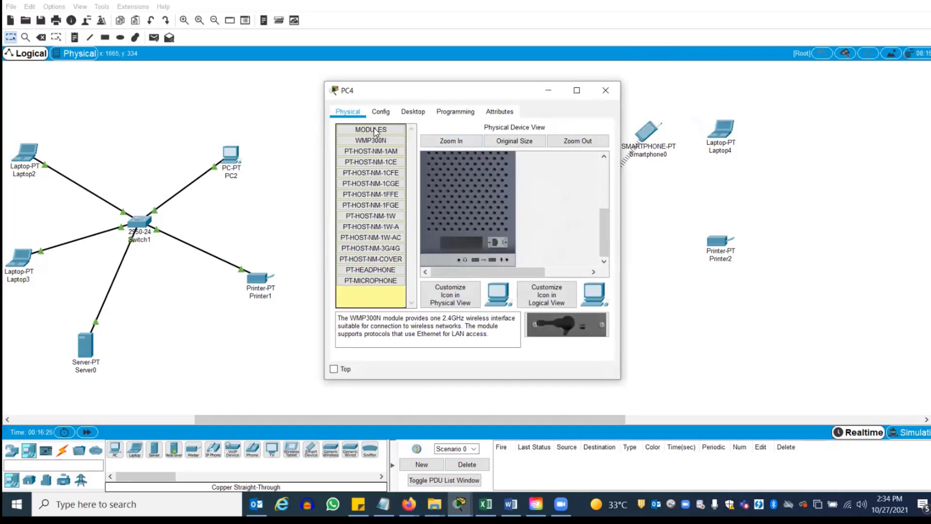
{"action": "left_click_drag", "start_coordinate": [552, 333], "coordinate": [469, 249]}
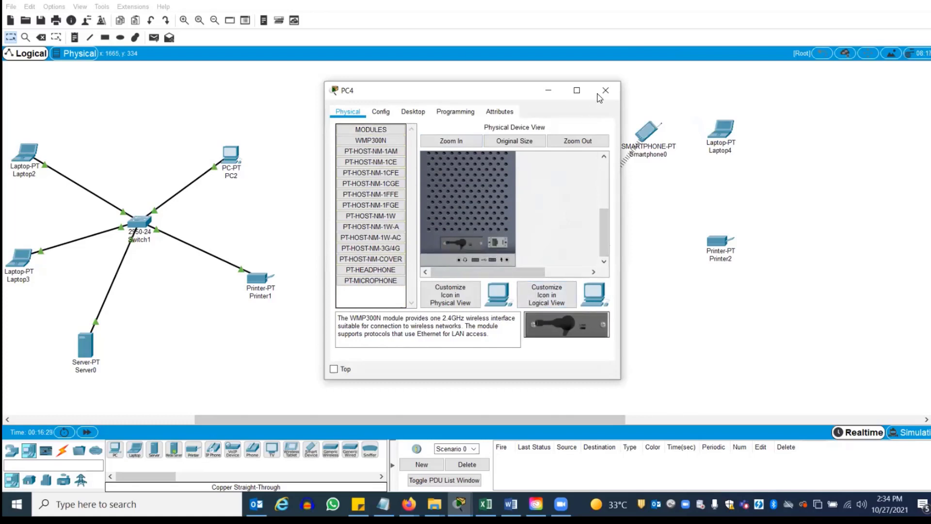
{"action": "left_click_drag", "start_coordinate": [604, 250], "coordinate": [603, 200]}
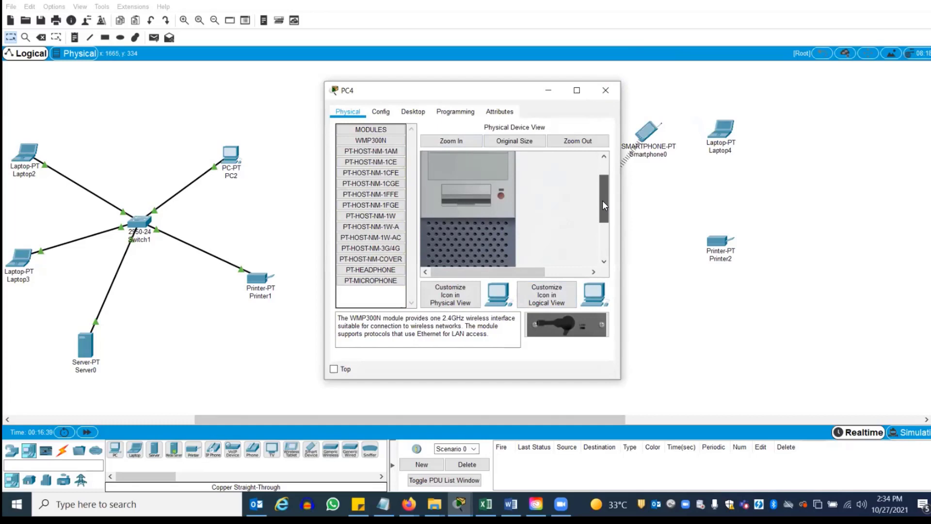
{"action": "left_click", "coordinate": [501, 196]}
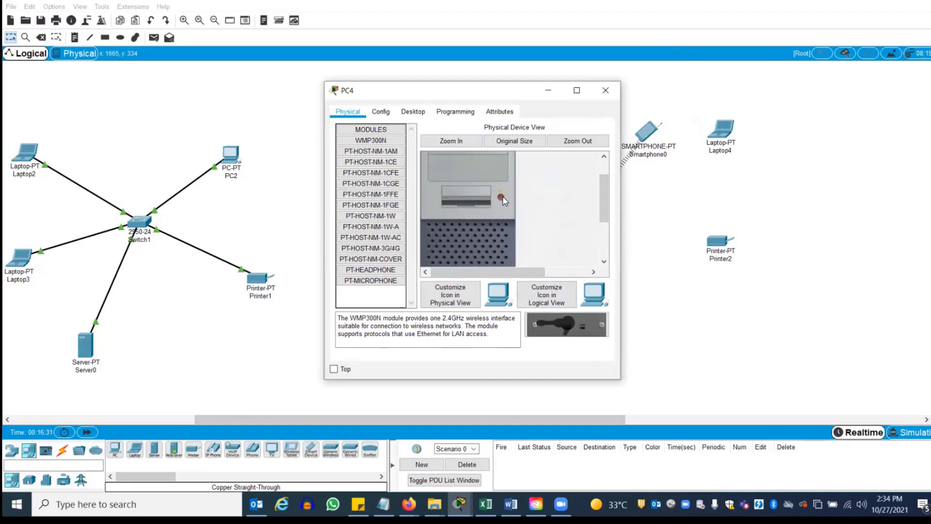
{"action": "left_click", "coordinate": [603, 84]}
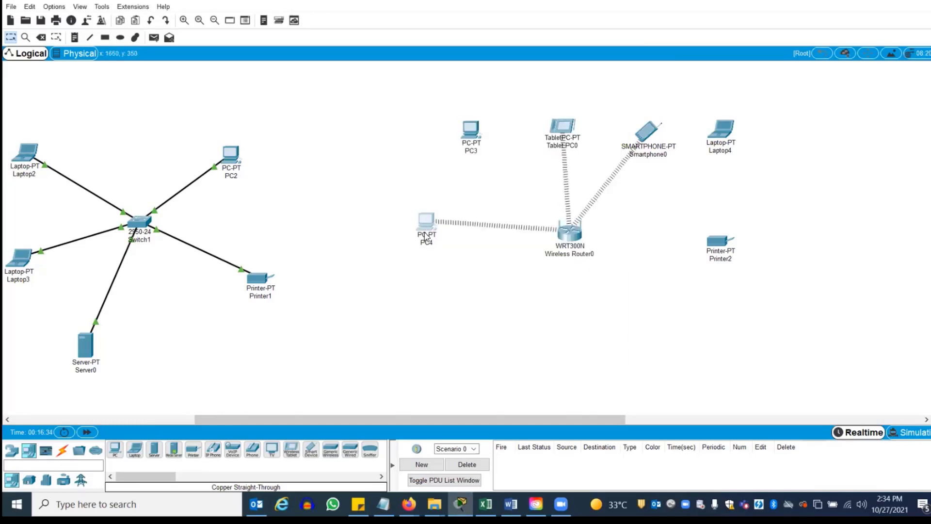
Fit a WMP300N wireless module into PC3
{"action": "left_click", "coordinate": [468, 133]}
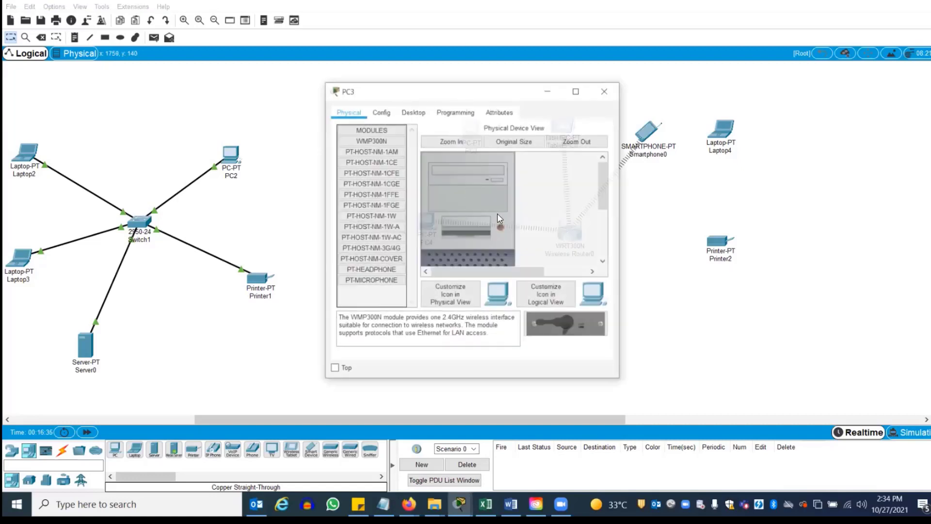
{"action": "scroll", "coordinate": [607, 278], "scroll_direction": "down", "scroll_amount": 3}
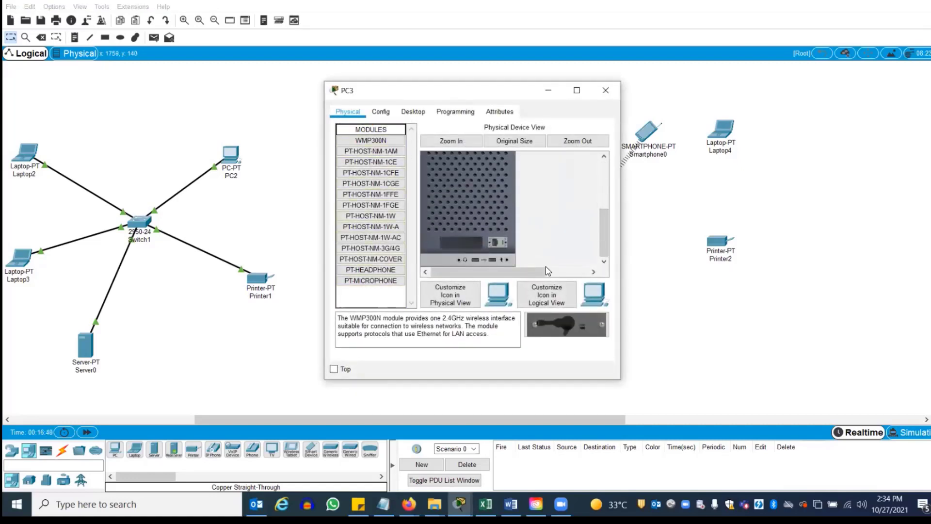
{"action": "left_click_drag", "start_coordinate": [564, 324], "coordinate": [467, 244]}
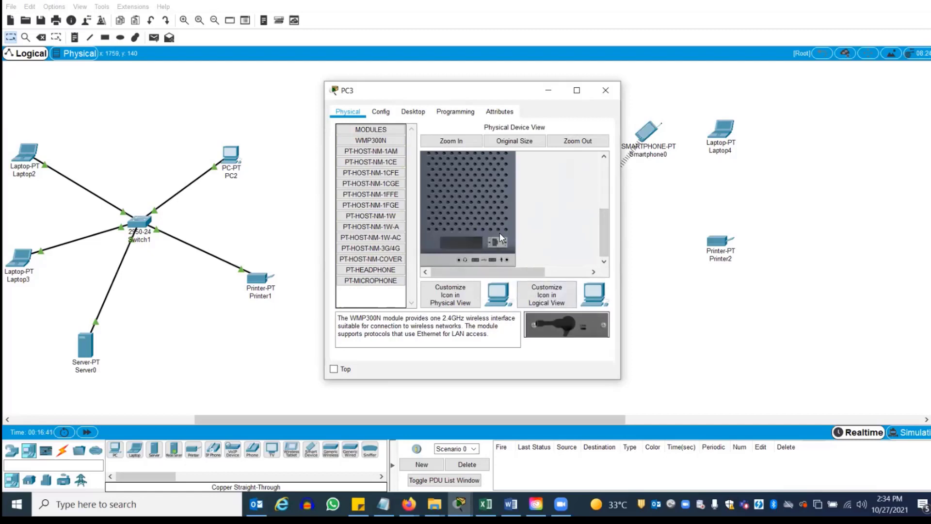
{"action": "left_click_drag", "start_coordinate": [604, 218], "coordinate": [600, 178]}
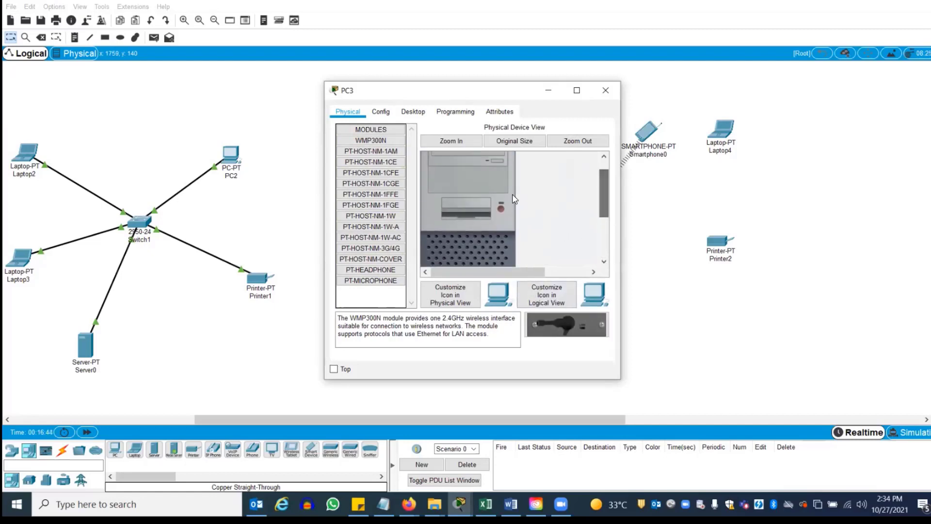
{"action": "left_click", "coordinate": [606, 93]}
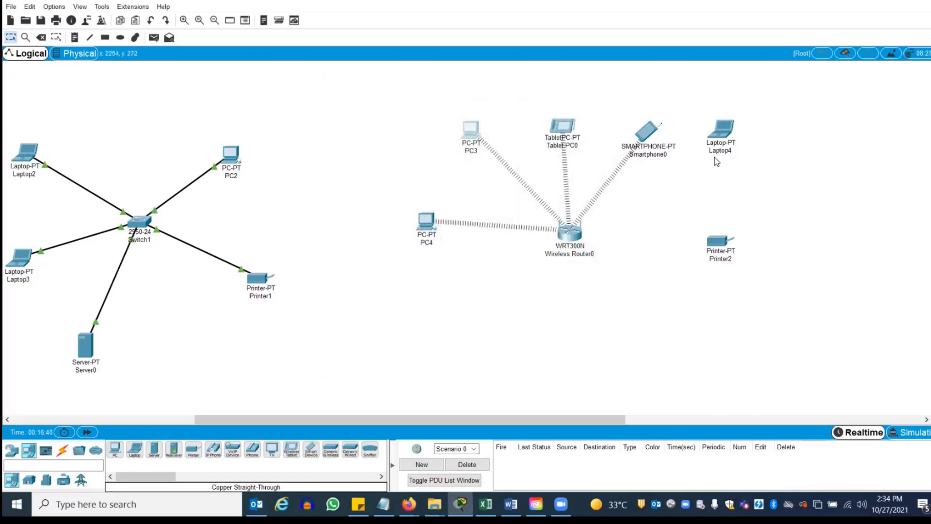
Replace Laptop4's existing network module with a WPC300N wireless module
{"action": "left_click", "coordinate": [722, 133]}
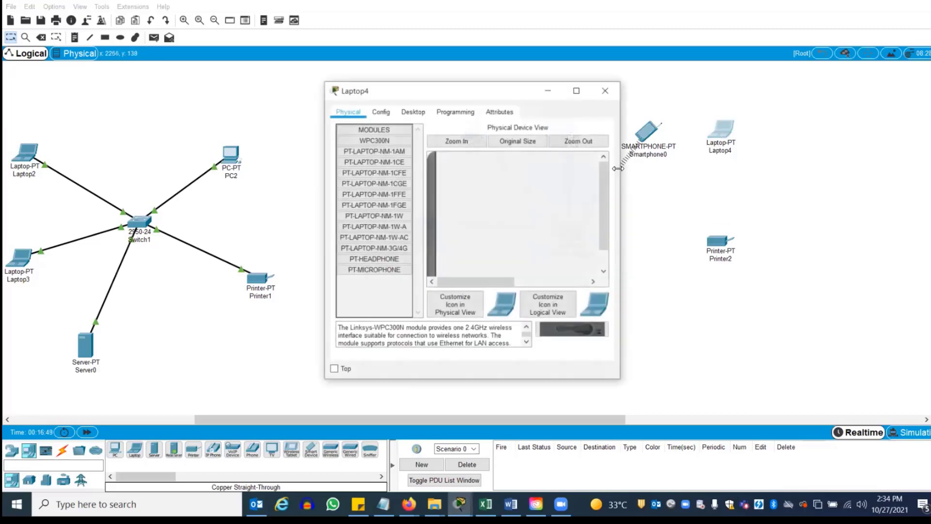
{"action": "scroll", "coordinate": [454, 265], "scroll_direction": "down", "scroll_amount": 1}
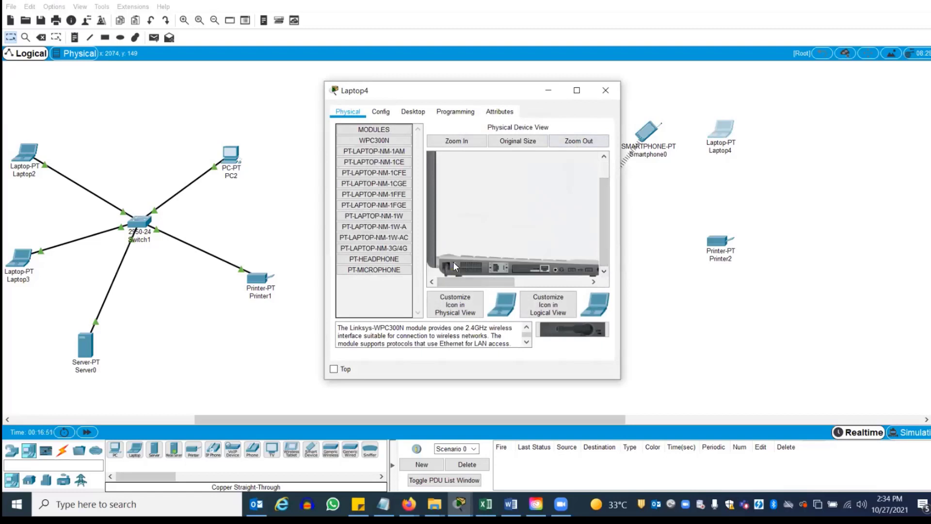
{"action": "left_click_drag", "start_coordinate": [532, 270], "coordinate": [367, 132]}
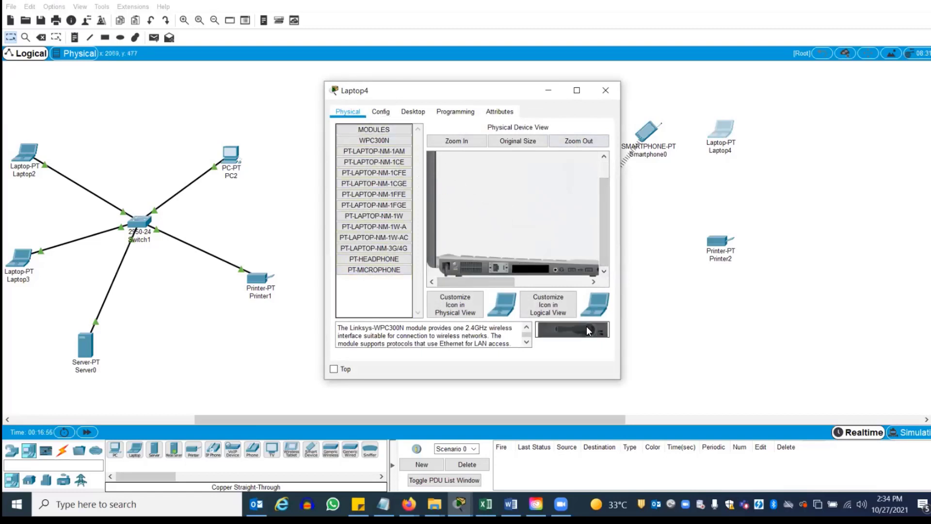
{"action": "left_click_drag", "start_coordinate": [587, 326], "coordinate": [534, 273]}
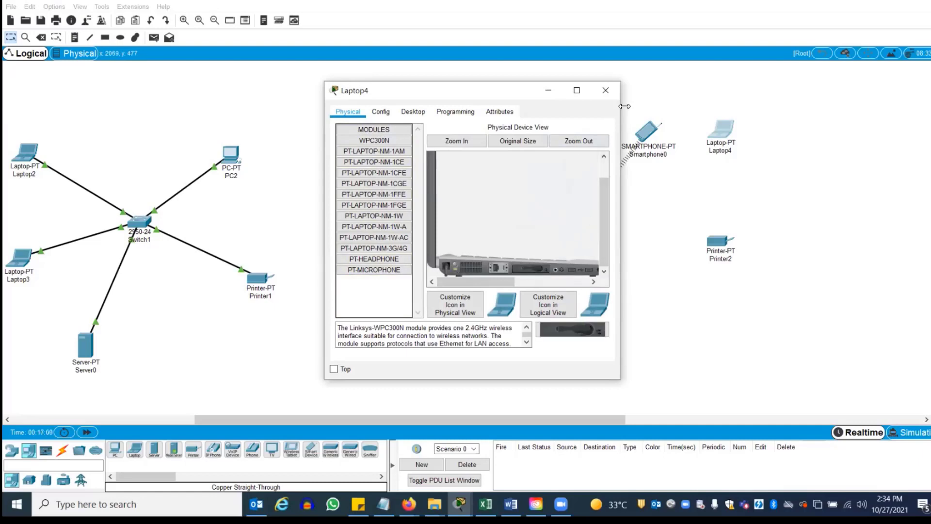
{"action": "left_click", "coordinate": [607, 97]}
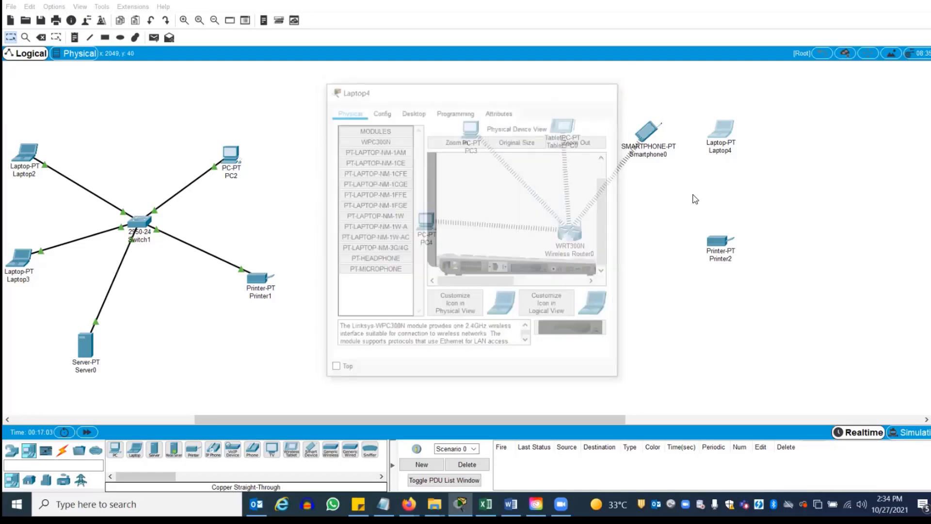
Review Printer2's global configuration settings
{"action": "left_click", "coordinate": [717, 246]}
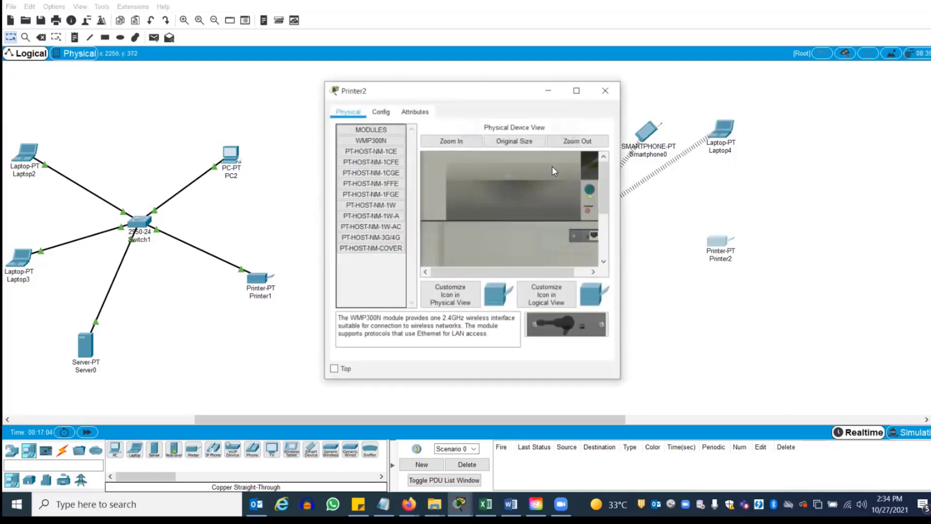
{"action": "left_click", "coordinate": [381, 113]}
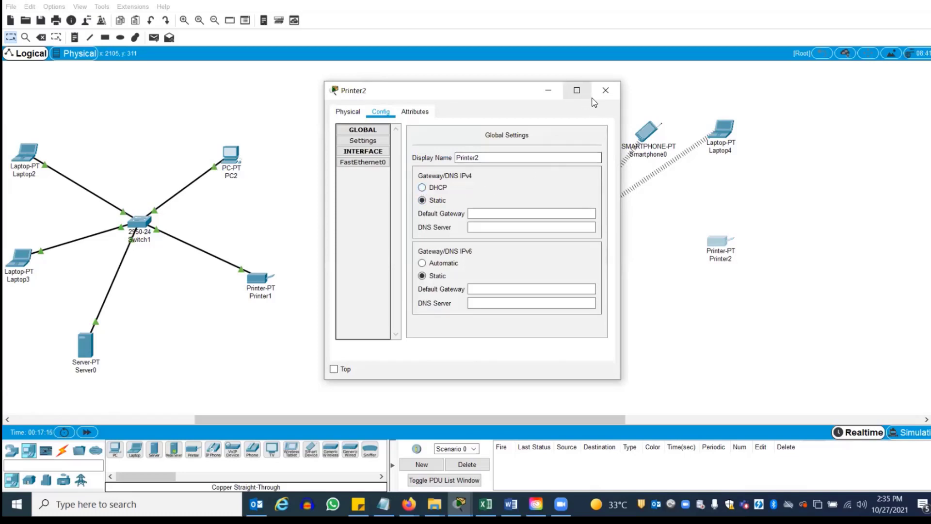
{"action": "left_click_drag", "start_coordinate": [516, 97], "coordinate": [484, 94]}
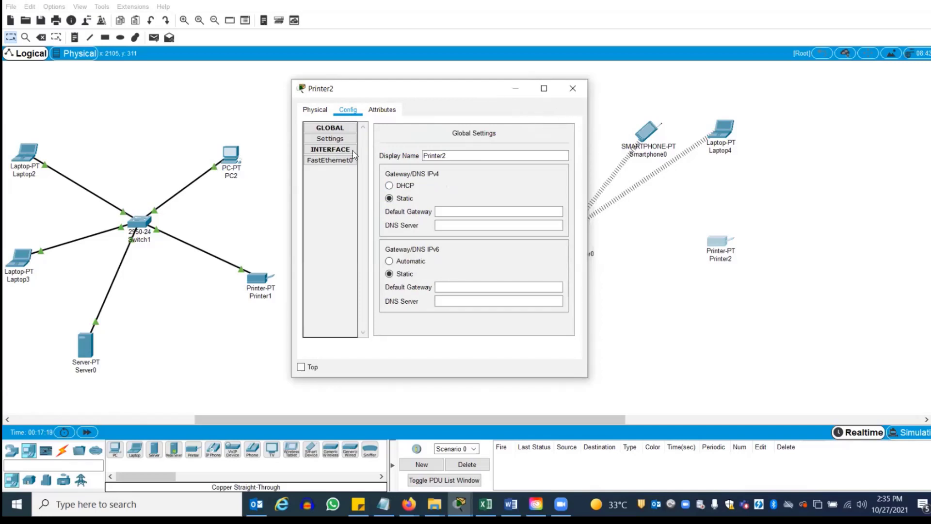
Swap Printer2's network module for a WMP300N wireless module
{"action": "left_click", "coordinate": [316, 111]}
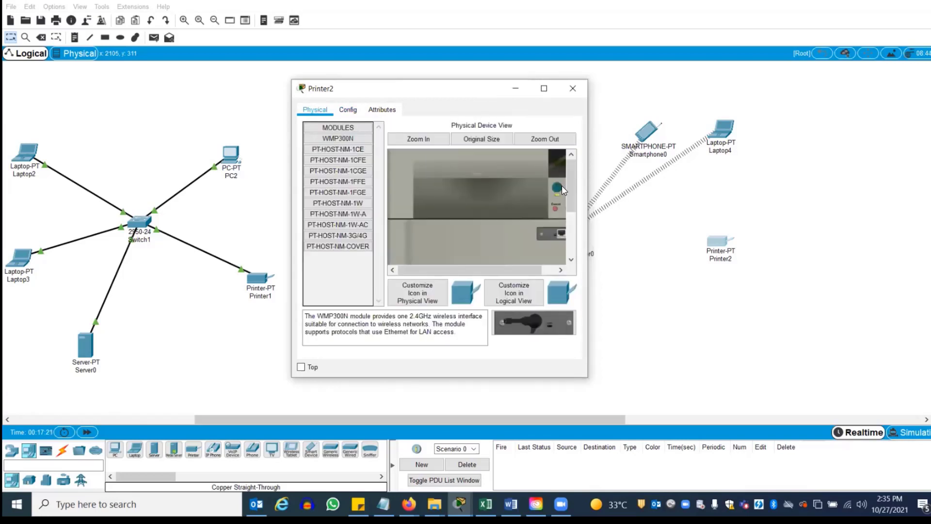
{"action": "left_click_drag", "start_coordinate": [573, 189], "coordinate": [373, 132]}
{"action": "left_click_drag", "start_coordinate": [512, 319], "coordinate": [550, 220]}
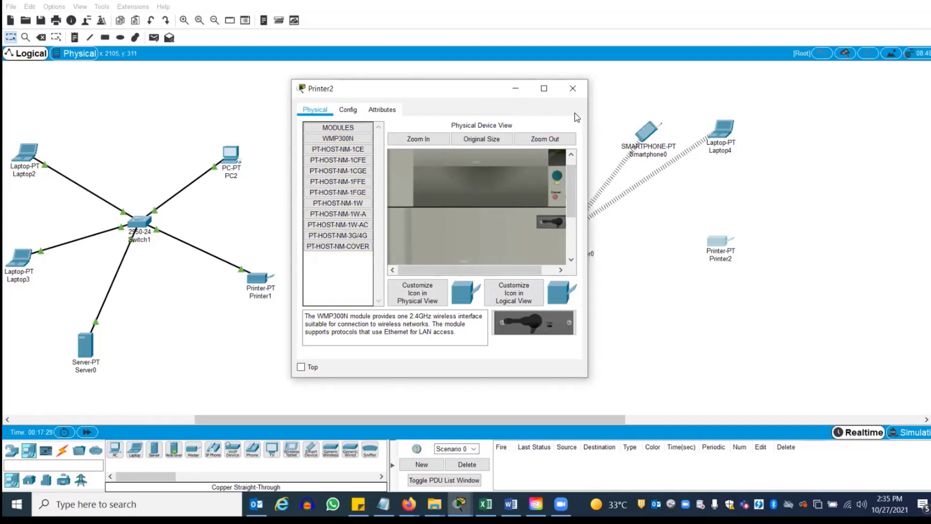
{"action": "left_click", "coordinate": [573, 89]}
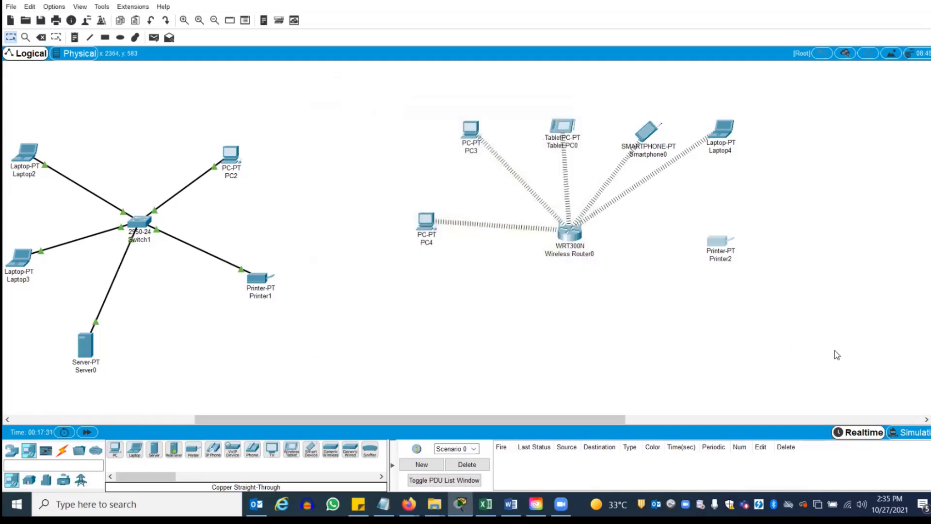
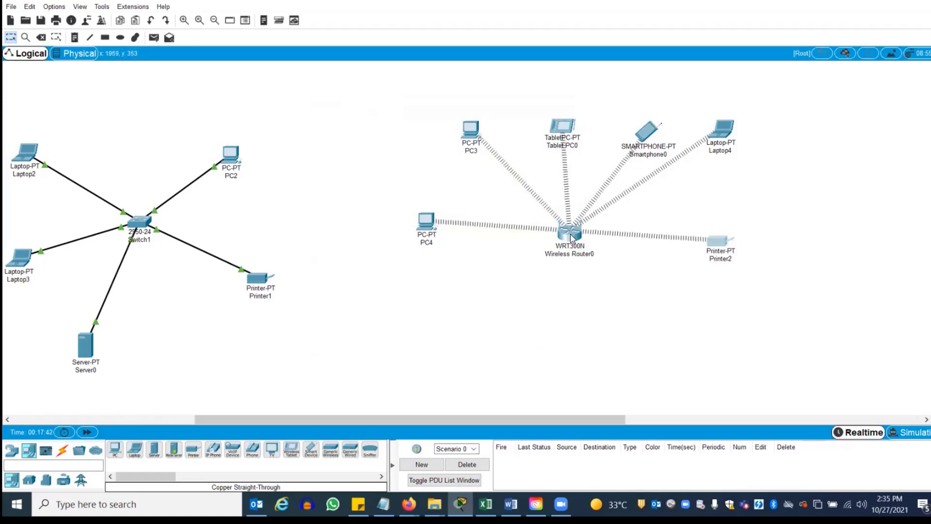
On Wireless Router0's web setup page, toggle the DHCP server off and back on and check the router IP
{"action": "left_click", "coordinate": [571, 236]}
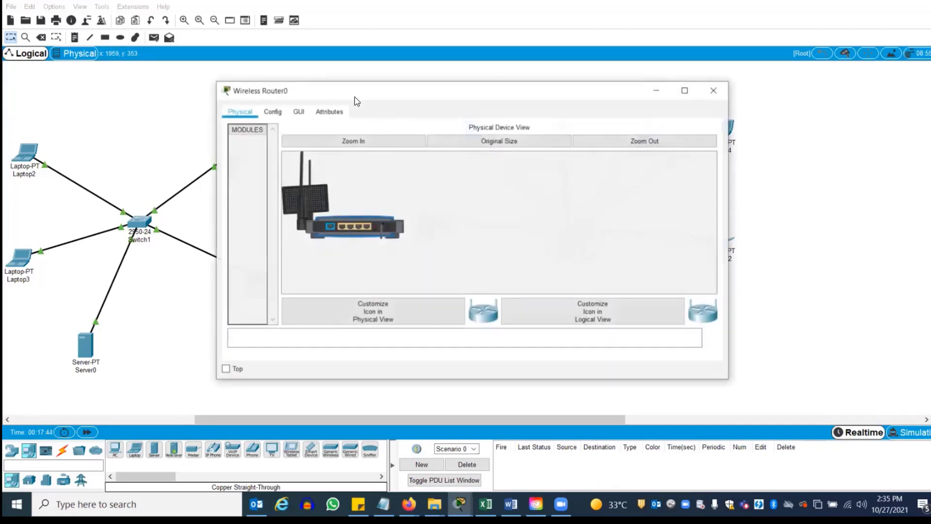
{"action": "left_click", "coordinate": [299, 113]}
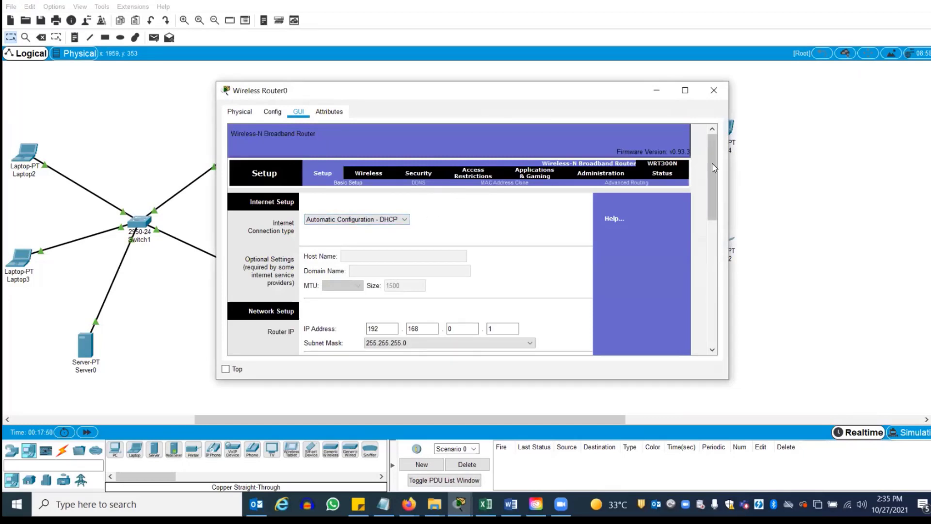
{"action": "left_click_drag", "start_coordinate": [714, 167], "coordinate": [714, 211]}
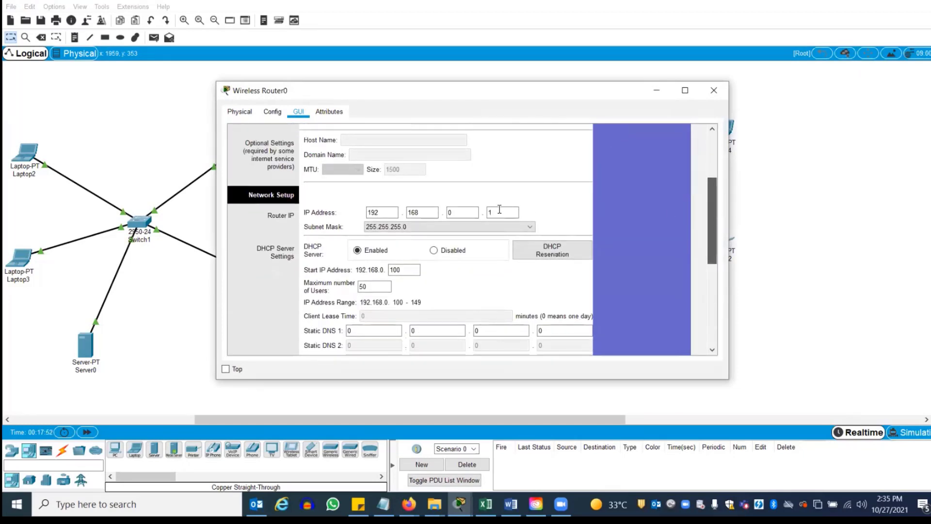
{"action": "left_click", "coordinate": [438, 251]}
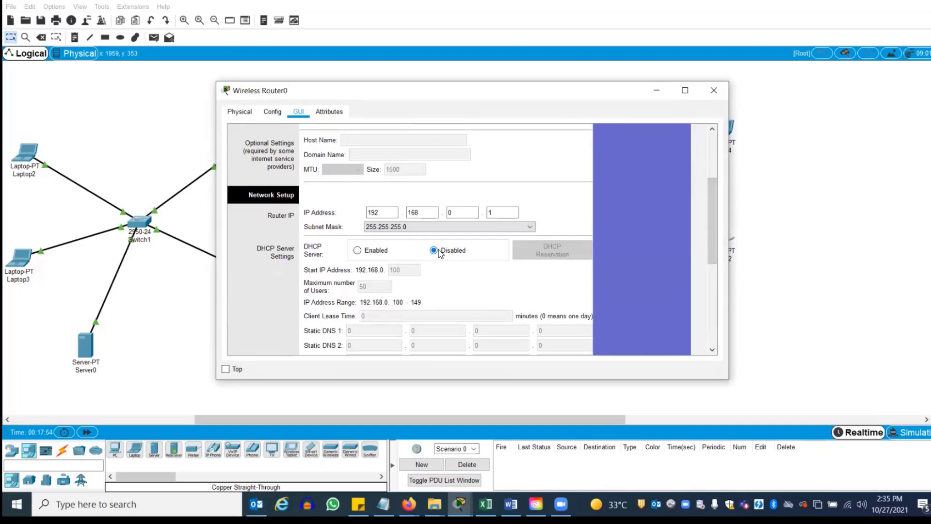
{"action": "left_click", "coordinate": [359, 250]}
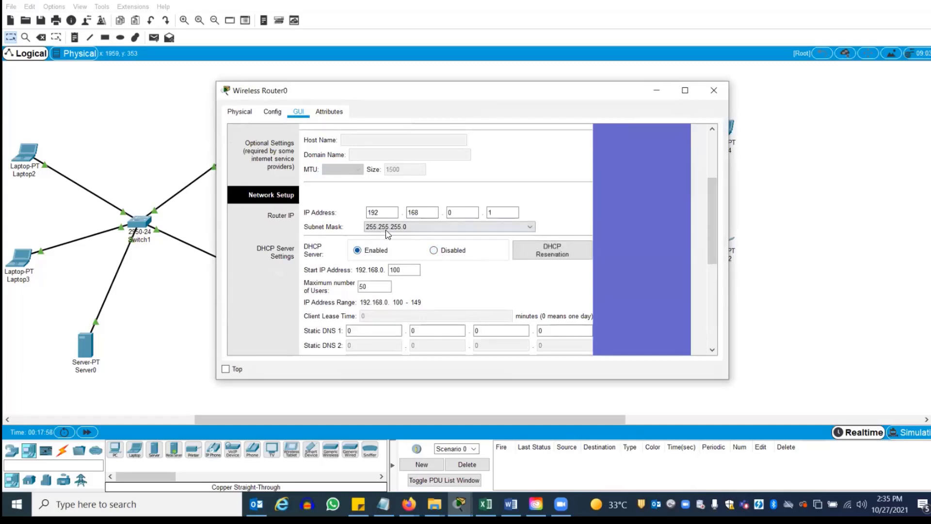
{"action": "left_click", "coordinate": [375, 214]}
{"action": "left_click", "coordinate": [410, 212]}
{"action": "left_click", "coordinate": [504, 212]}
{"action": "left_click", "coordinate": [518, 212]}
{"action": "left_click", "coordinate": [358, 251]}
Set the DHCP start address to 192.168.0.50 with 25 maximum users, save, and close
{"action": "left_click_drag", "start_coordinate": [416, 270], "coordinate": [385, 269]}
{"action": "type", "text": "50"}
{"action": "left_click", "coordinate": [377, 285]}
{"action": "left_click_drag", "start_coordinate": [377, 284], "coordinate": [336, 290]}
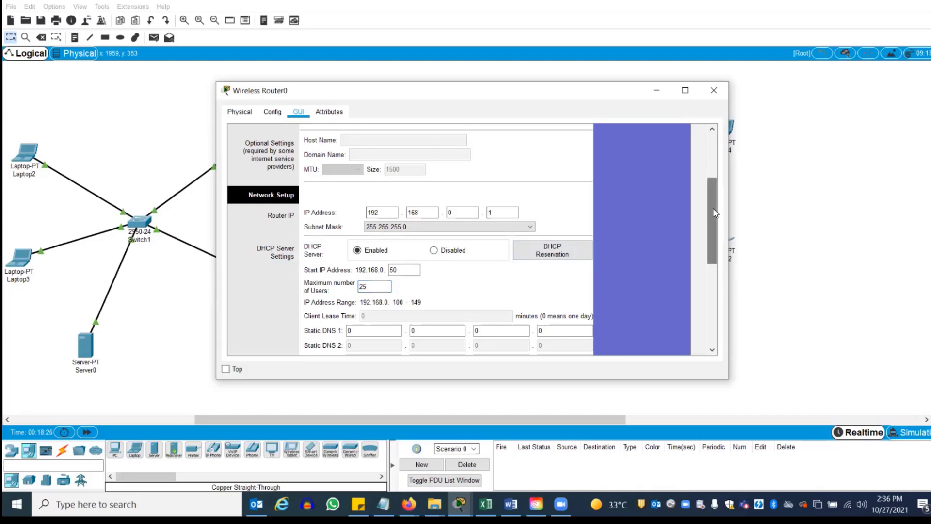
{"action": "scroll", "coordinate": [715, 245], "scroll_direction": "down", "scroll_amount": 3}
{"action": "scroll", "coordinate": [715, 245], "scroll_direction": "down", "scroll_amount": 3}
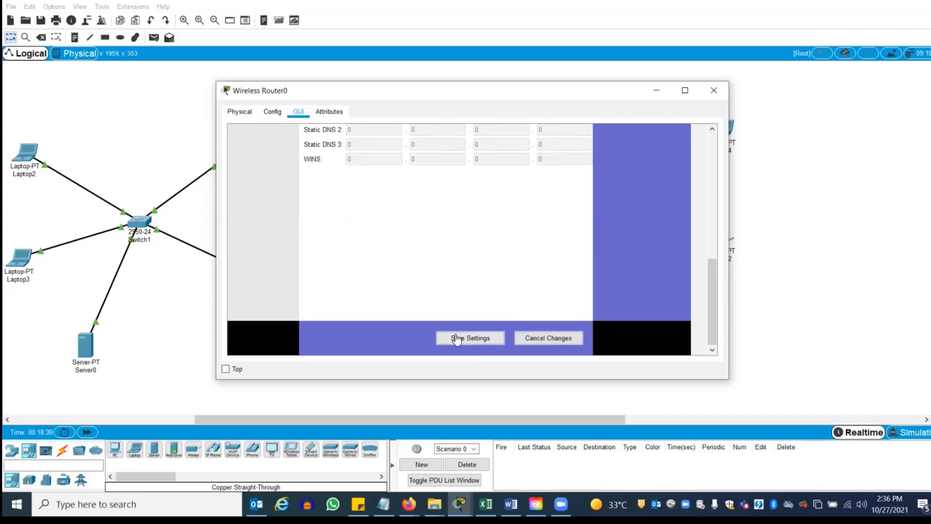
{"action": "left_click_drag", "start_coordinate": [706, 291], "coordinate": [592, 216]}
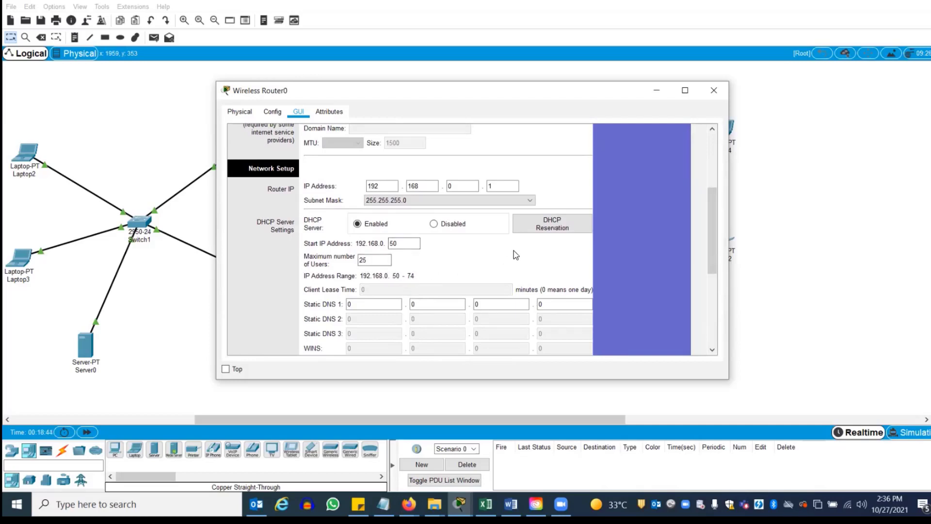
{"action": "left_click_drag", "start_coordinate": [709, 202], "coordinate": [519, 345]}
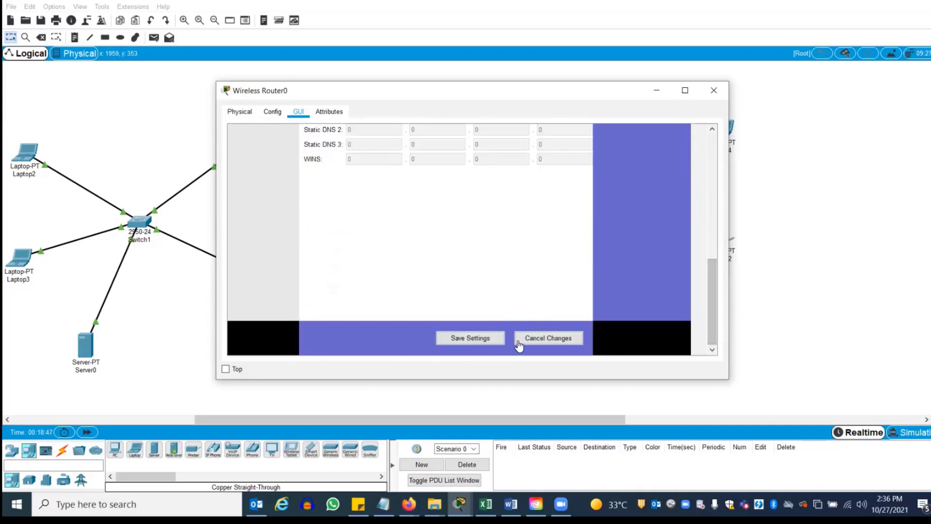
{"action": "left_click", "coordinate": [487, 339]}
{"action": "left_click", "coordinate": [713, 93]}
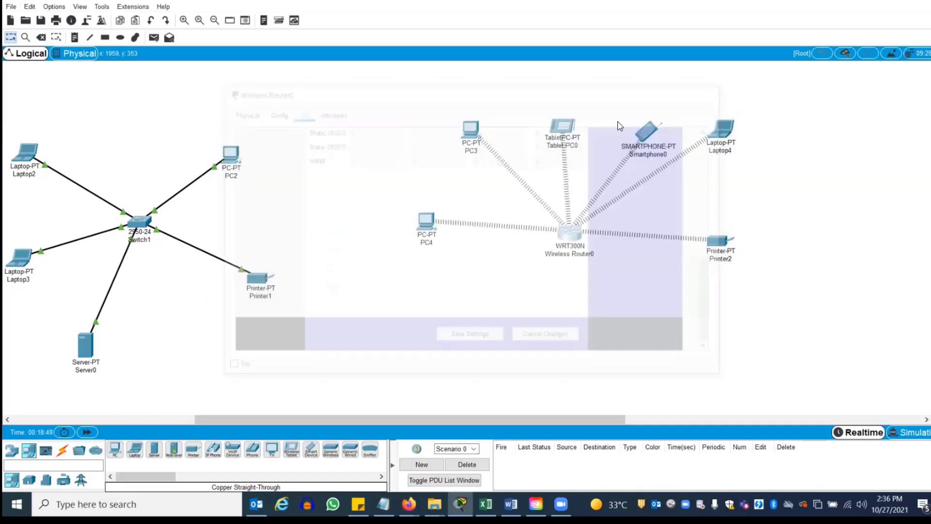
Save Wireless Router0's DHCP server as Disabled and close the window
{"action": "mouse_move", "coordinate": [472, 131]}
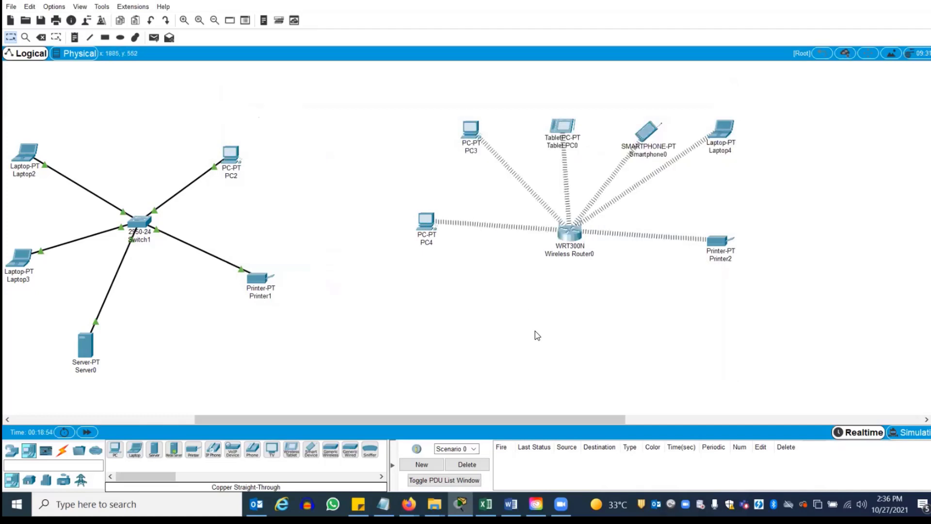
{"action": "left_click", "coordinate": [571, 239]}
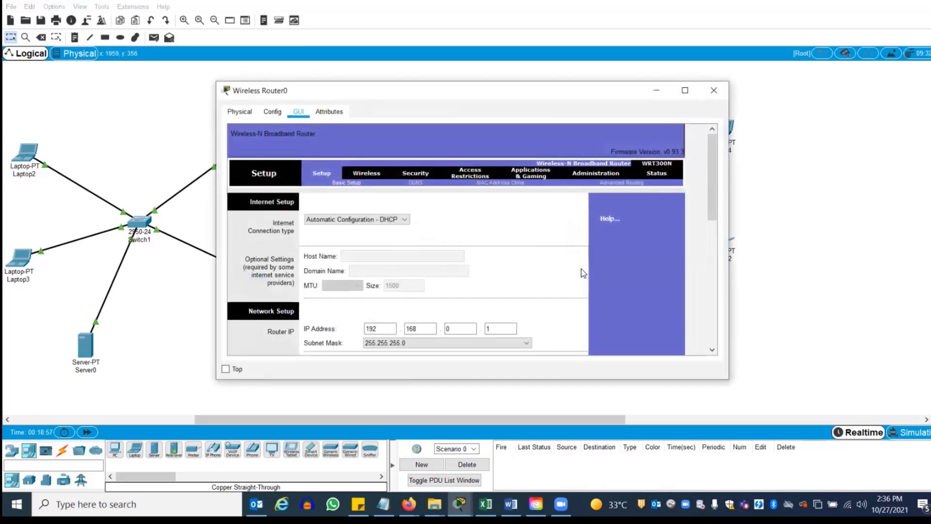
{"action": "left_click_drag", "start_coordinate": [713, 171], "coordinate": [713, 217]}
{"action": "left_click", "coordinate": [431, 241]}
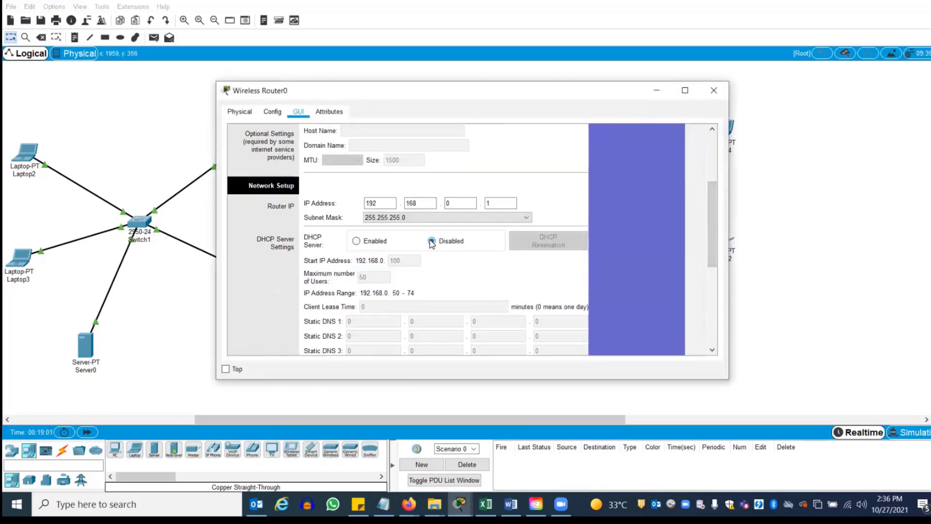
{"action": "left_click_drag", "start_coordinate": [710, 219], "coordinate": [710, 310]}
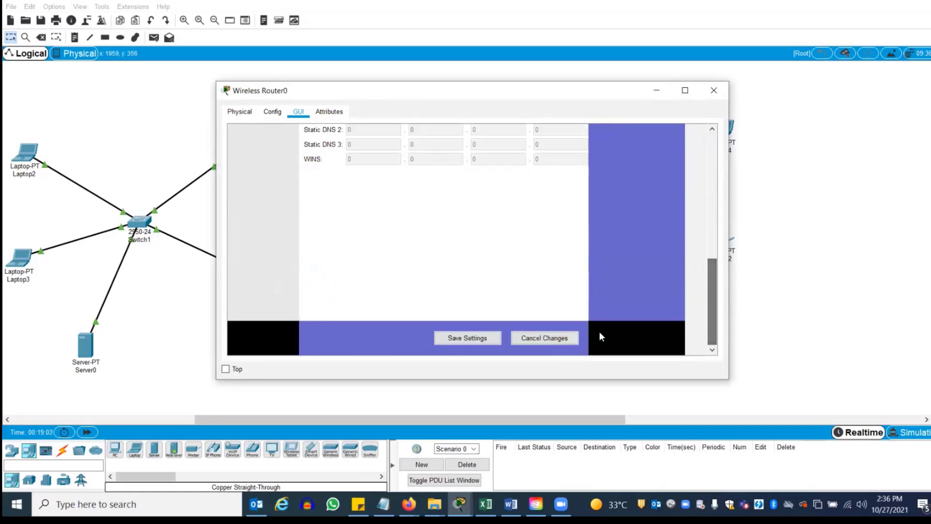
{"action": "left_click", "coordinate": [469, 339]}
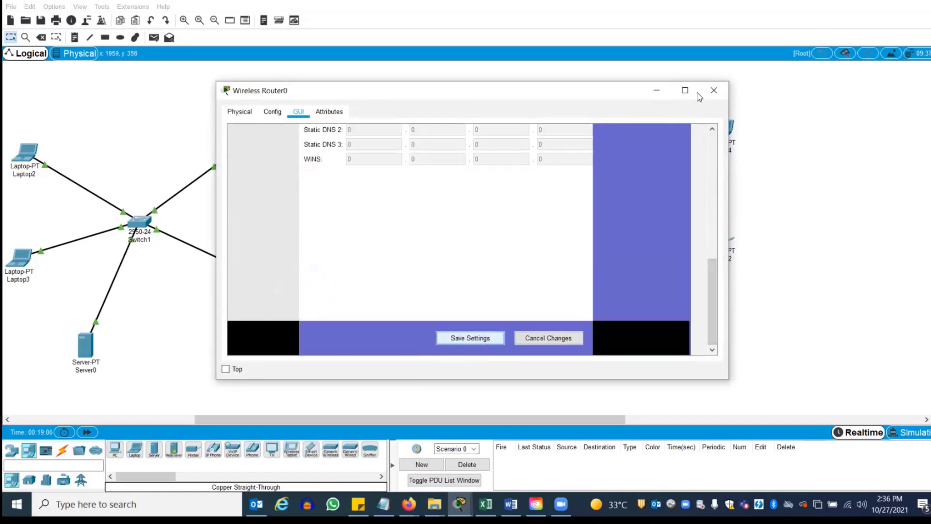
{"action": "left_click", "coordinate": [713, 91]}
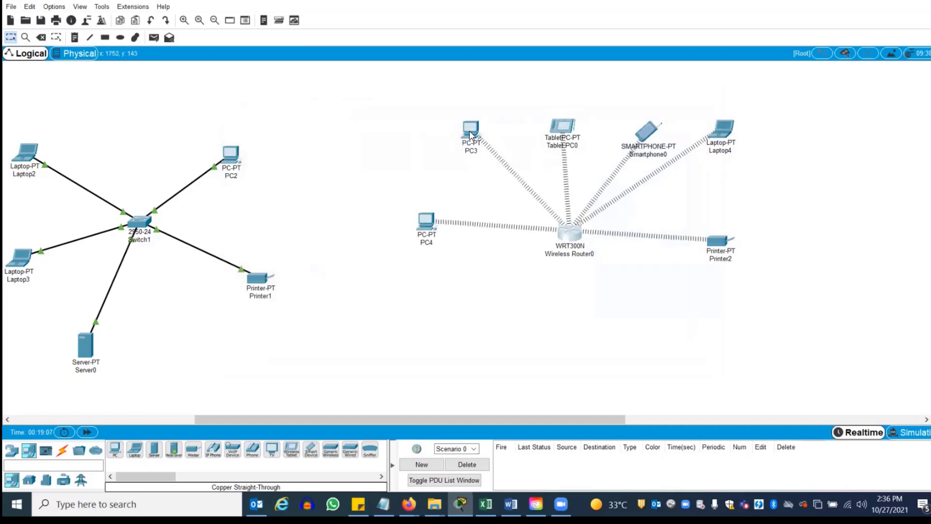
Re-enable the router's DHCP server (start 100, 50 users), save, and close the window
{"action": "left_click", "coordinate": [571, 232]}
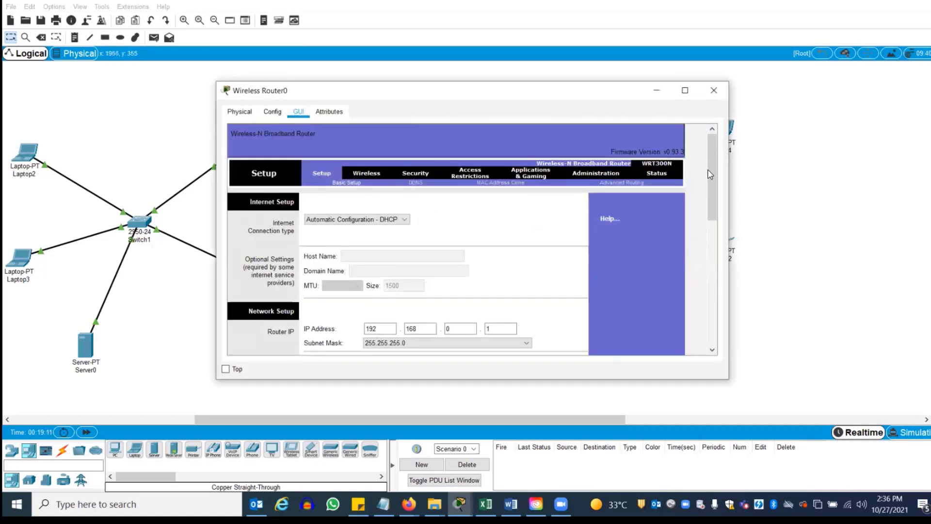
{"action": "mouse_move", "coordinate": [715, 223]}
{"action": "left_mouse_down"}
{"action": "mouse_move", "coordinate": [723, 259]}
{"action": "mouse_move", "coordinate": [719, 227]}
{"action": "left_mouse_up"}
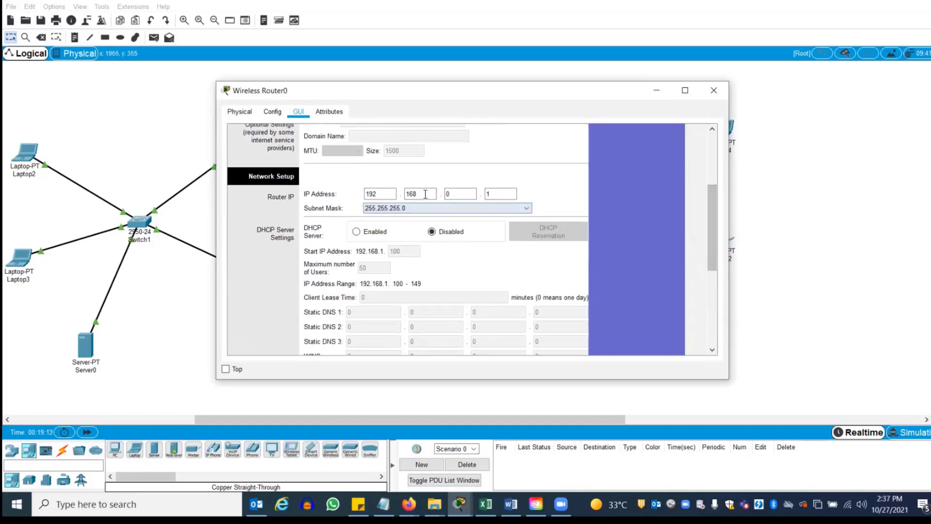
{"action": "left_click", "coordinate": [357, 232]}
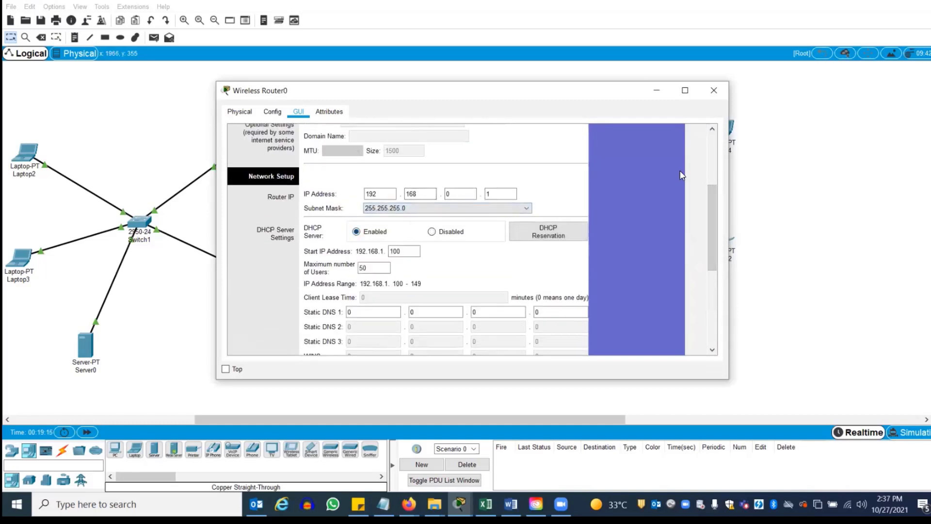
{"action": "left_click_drag", "start_coordinate": [712, 219], "coordinate": [708, 310]}
{"action": "left_click", "coordinate": [478, 338]}
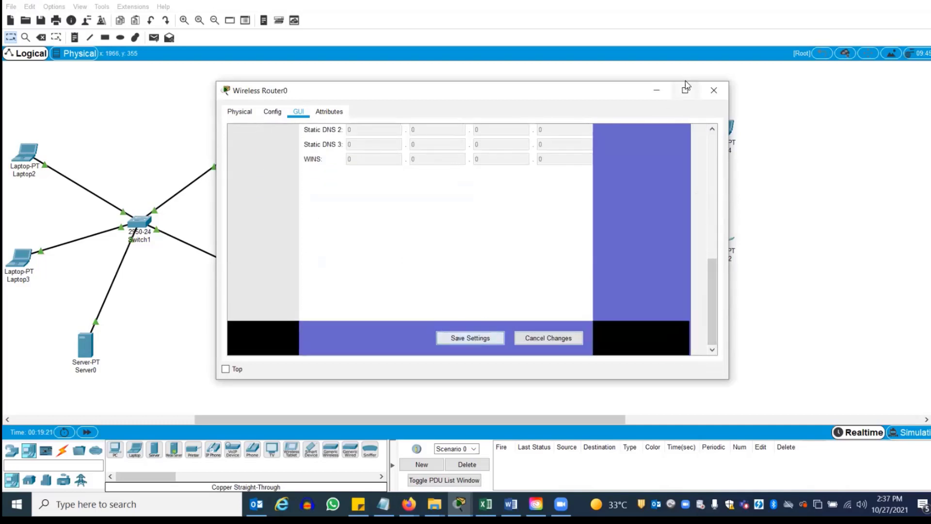
{"action": "left_click", "coordinate": [714, 90]}
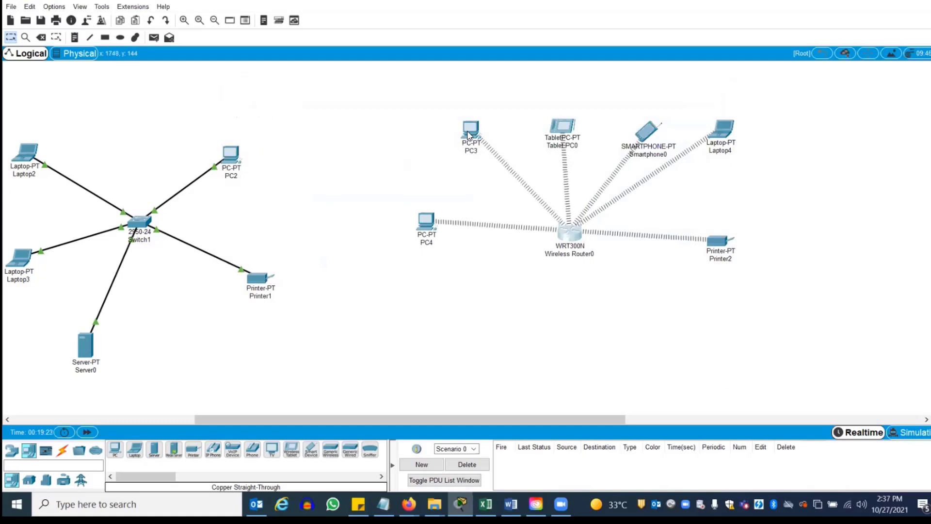
Switch PC3's Wireless0 addressing to Static and back to DHCP, then close PC3
{"action": "left_click", "coordinate": [468, 131]}
{"action": "left_click", "coordinate": [381, 112]}
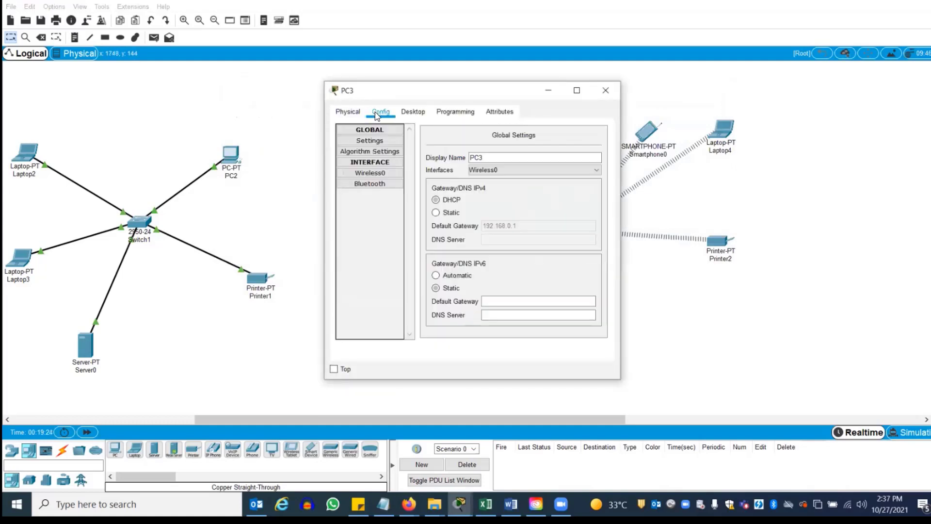
{"action": "left_click", "coordinate": [380, 176]}
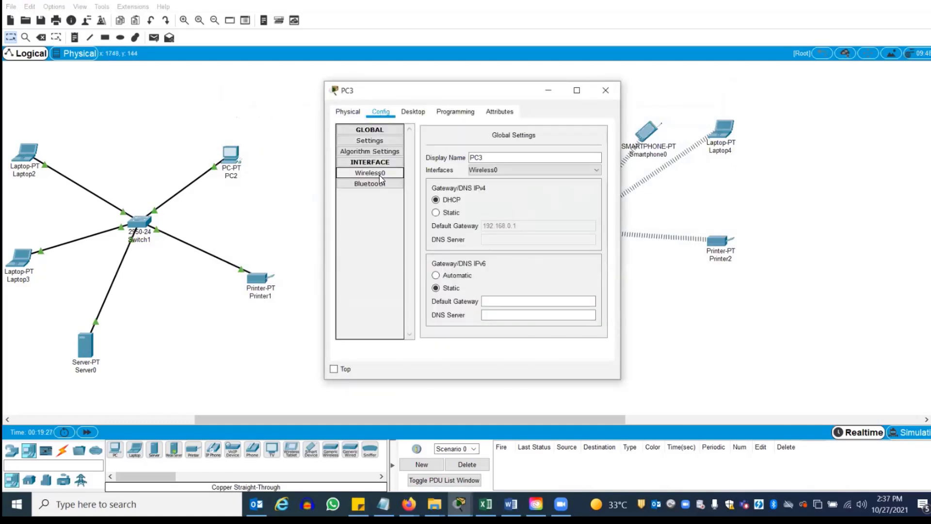
{"action": "left_click", "coordinate": [374, 174]}
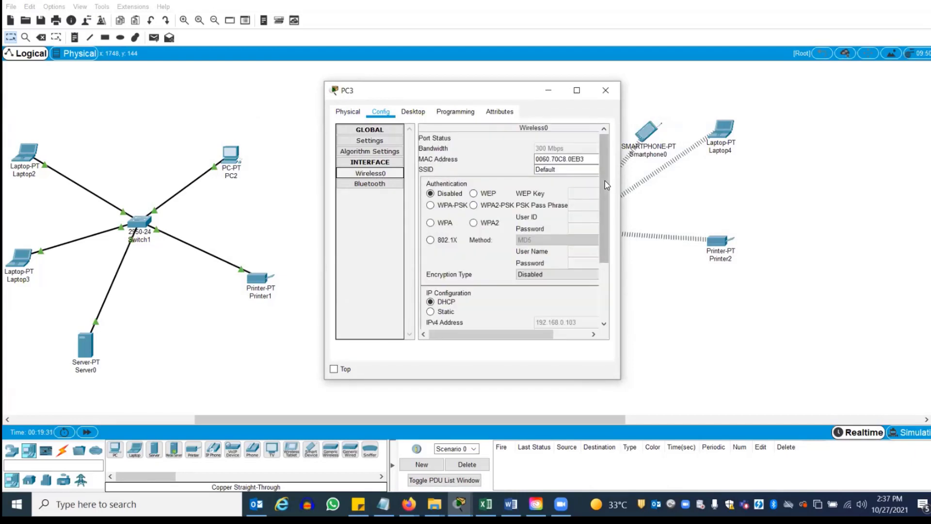
{"action": "left_click_drag", "start_coordinate": [605, 181], "coordinate": [619, 252]}
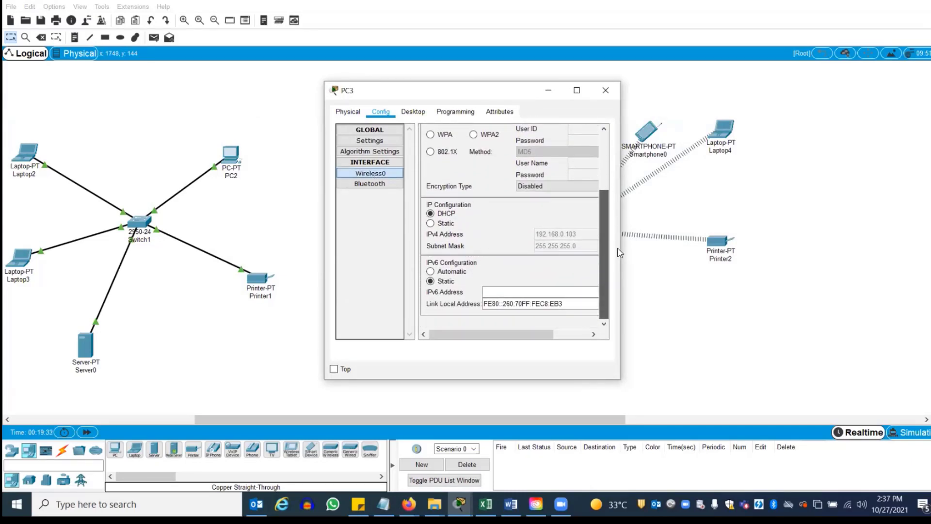
{"action": "left_click", "coordinate": [443, 226]}
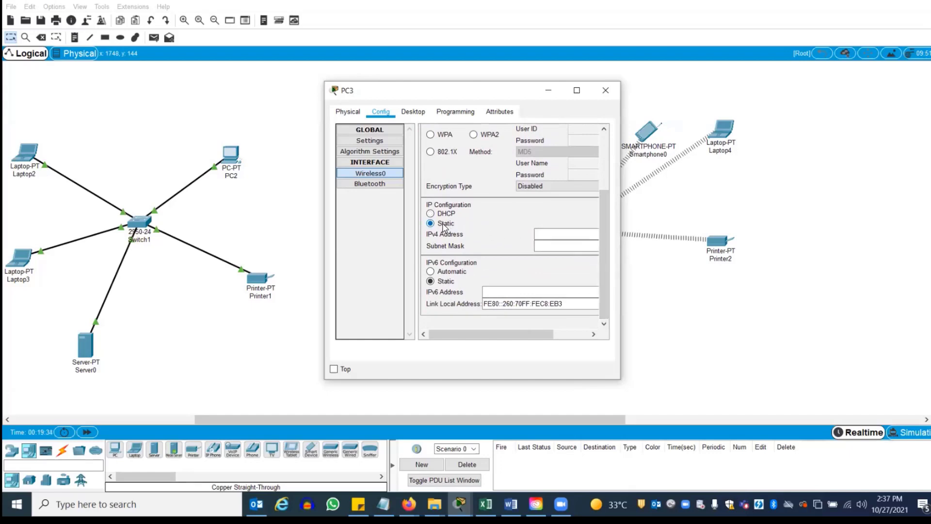
{"action": "left_click", "coordinate": [434, 215]}
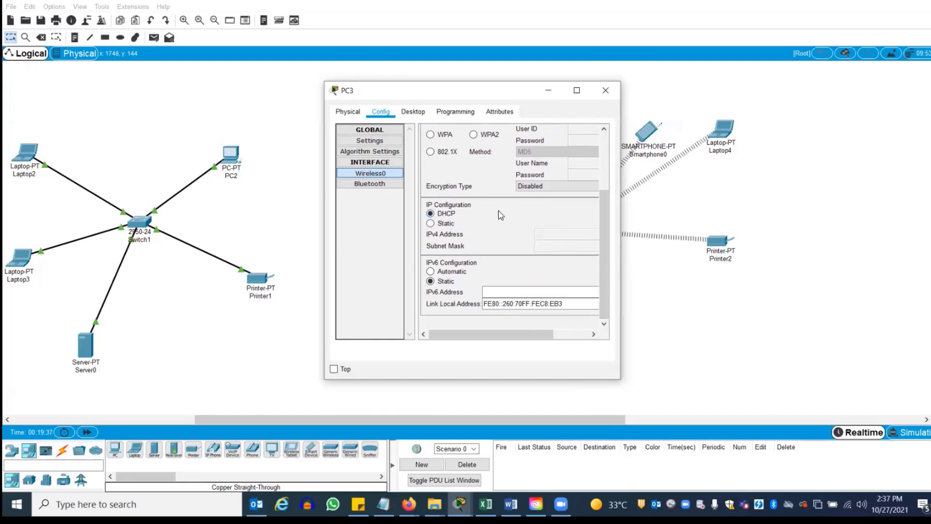
{"action": "left_click", "coordinate": [604, 92]}
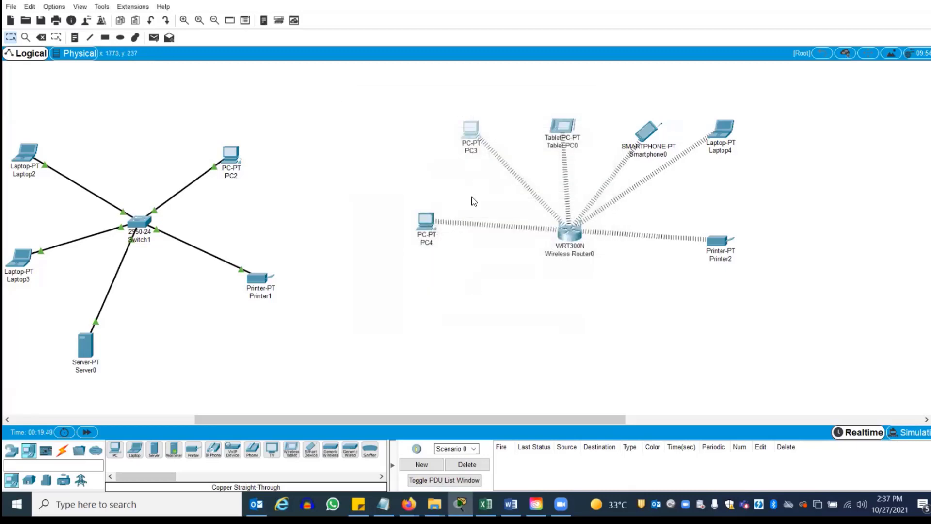
Toggle PC4's Wireless0 to Static then DHCP so it gets 192.168.0.102 / 255.255.255.0
{"action": "left_click", "coordinate": [427, 219]}
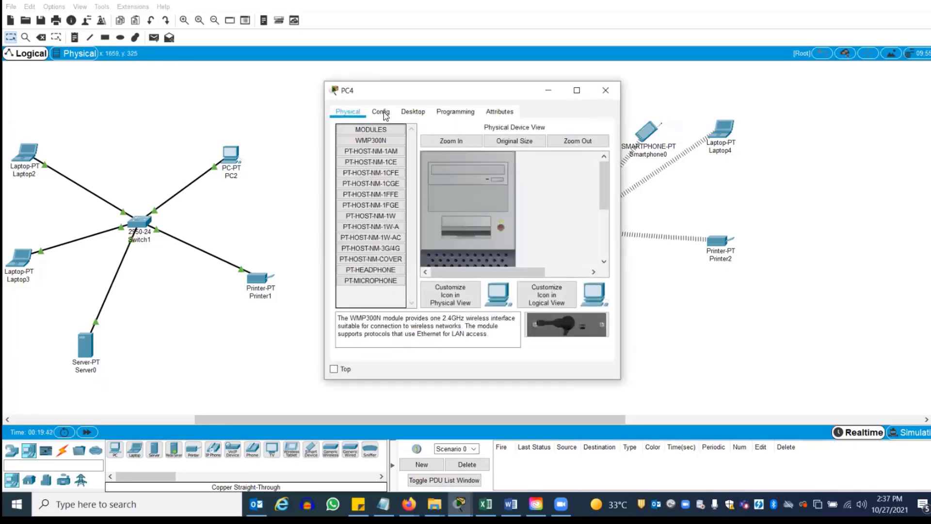
{"action": "left_click", "coordinate": [381, 112]}
{"action": "left_click", "coordinate": [380, 173]}
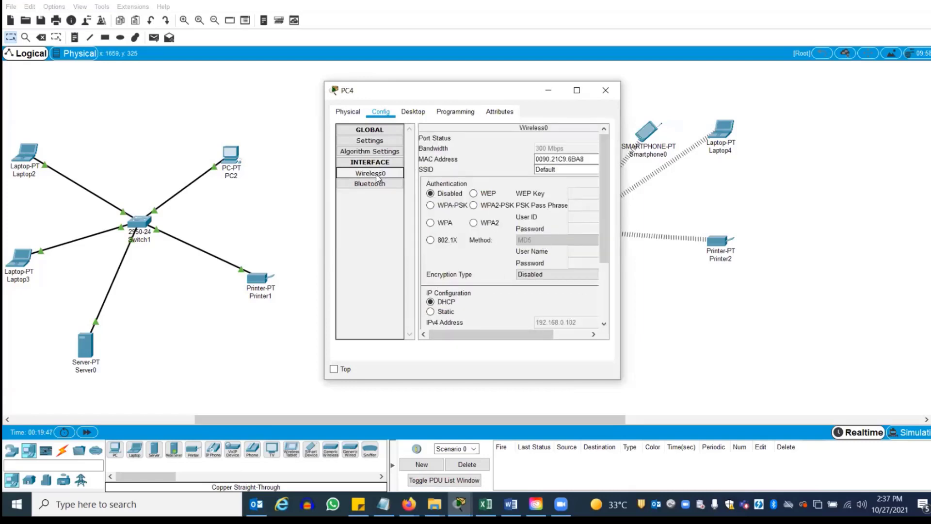
{"action": "left_click_drag", "start_coordinate": [604, 166], "coordinate": [605, 244]}
{"action": "left_click", "coordinate": [431, 223]}
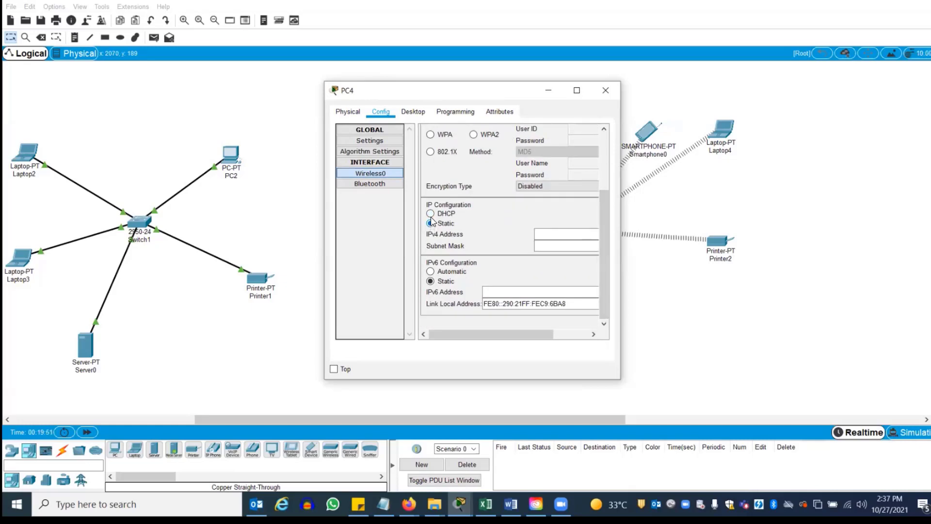
{"action": "left_click", "coordinate": [431, 214]}
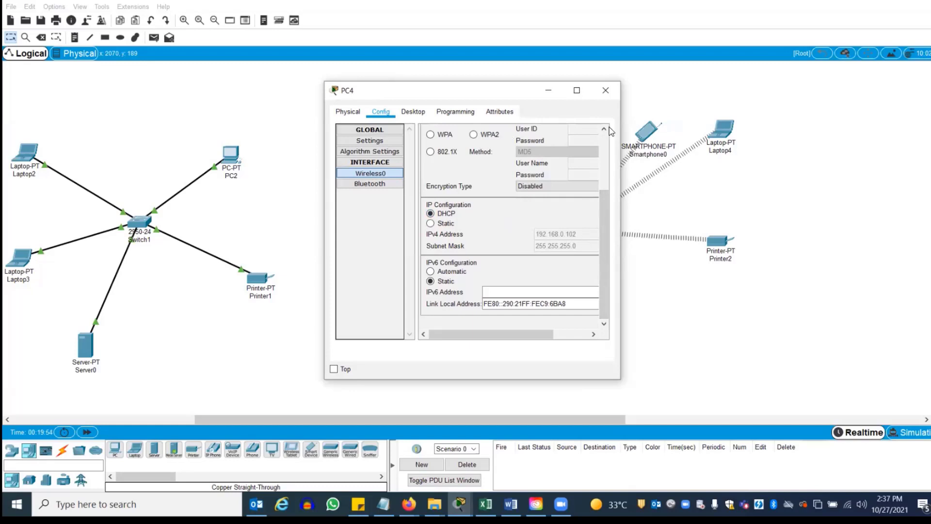
{"action": "left_click", "coordinate": [605, 90]}
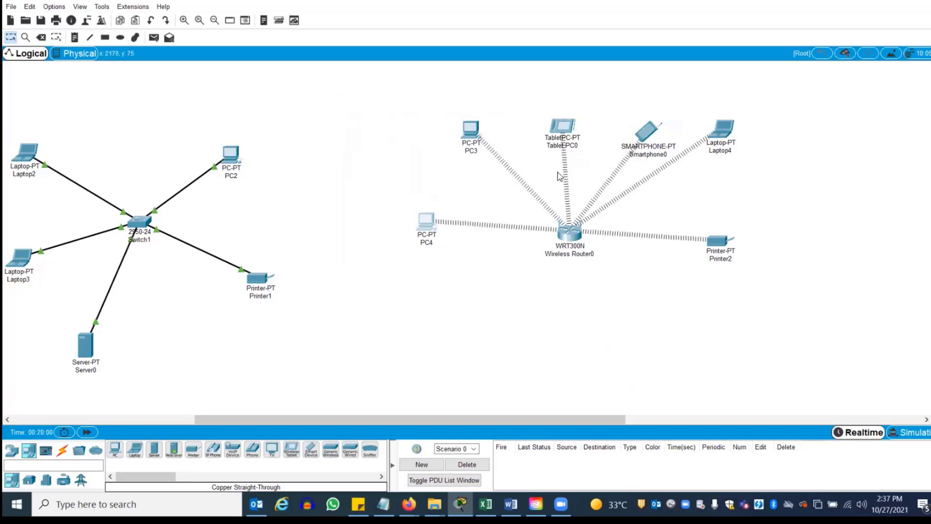
Change Wireless Router0's SSID from Default to CIS, keeping Mixed network mode, then switch to Word
{"action": "left_click", "coordinate": [574, 238]}
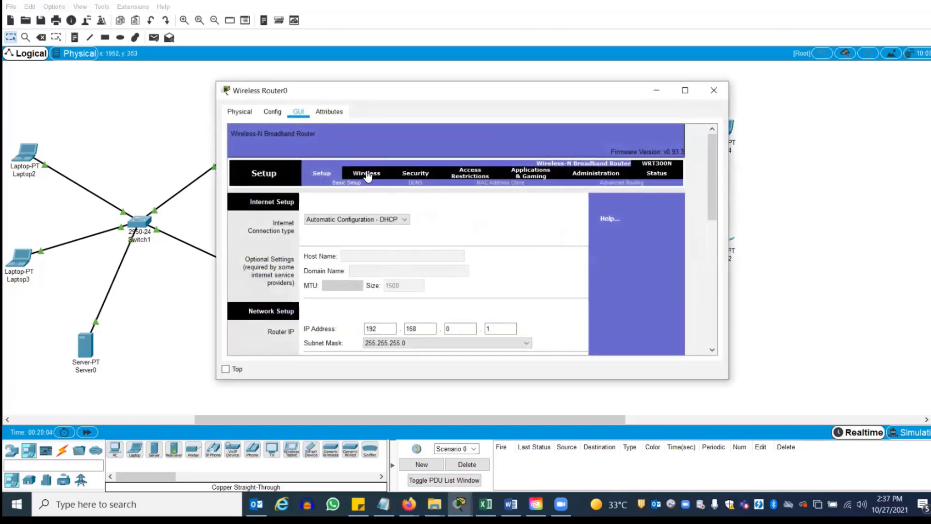
{"action": "left_click", "coordinate": [367, 175]}
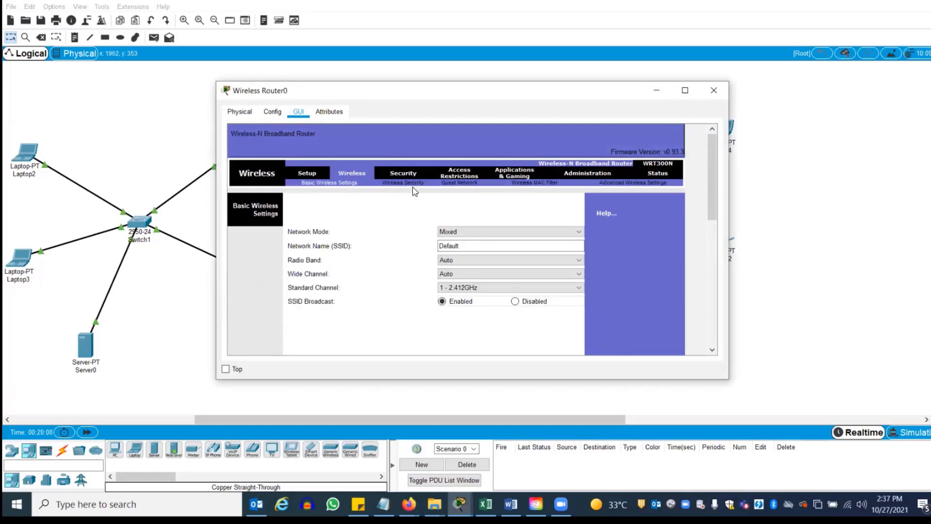
{"action": "left_click", "coordinate": [475, 230]}
{"action": "left_click", "coordinate": [477, 241]}
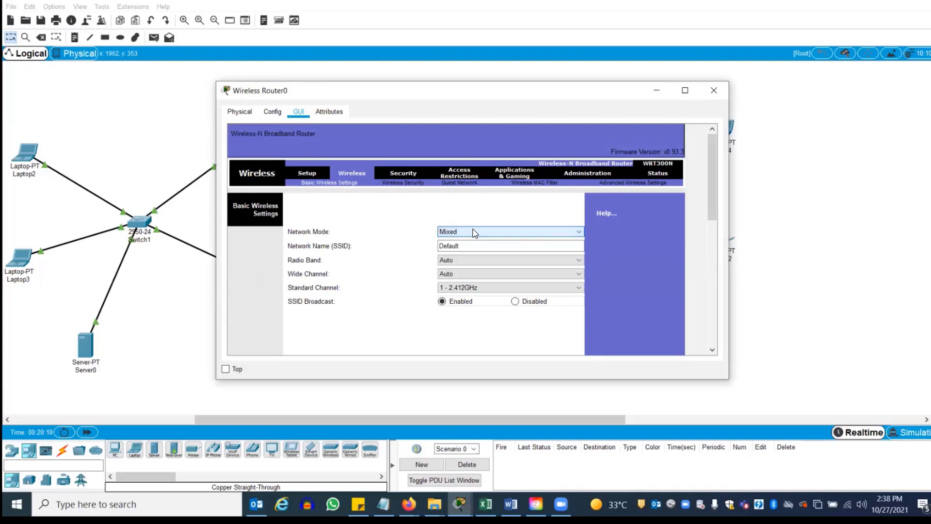
{"action": "double_click", "coordinate": [478, 248]}
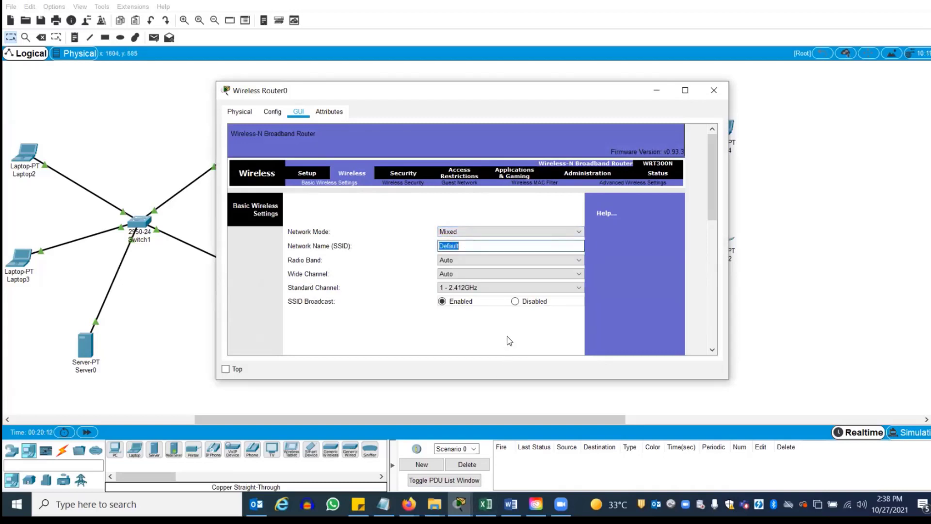
{"action": "type", "text": "Cl"}
{"action": "left_click", "coordinate": [791, 262]}
{"action": "key", "text": "alt+Tab"}
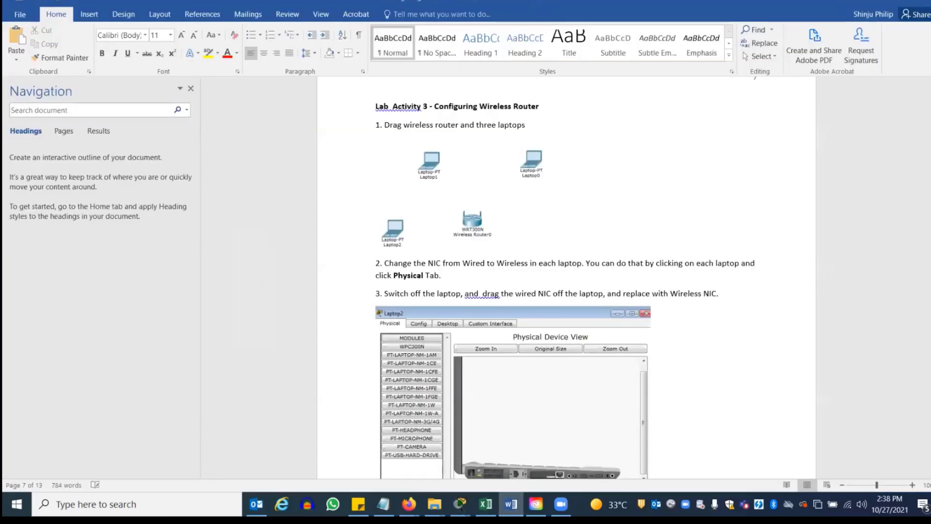
Scroll the Word lab sheet to the WPA2-Personal step, then return to Wireless Router0's window
{"action": "left_click_drag", "start_coordinate": [930, 274], "coordinate": [930, 342]}
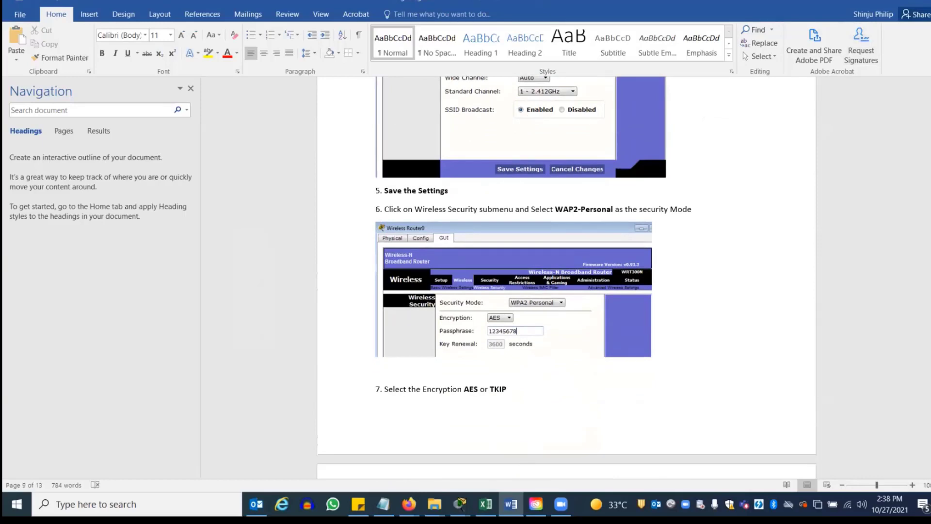
{"action": "mouse_move", "coordinate": [459, 504]}
{"action": "left_click", "coordinate": [529, 461]}
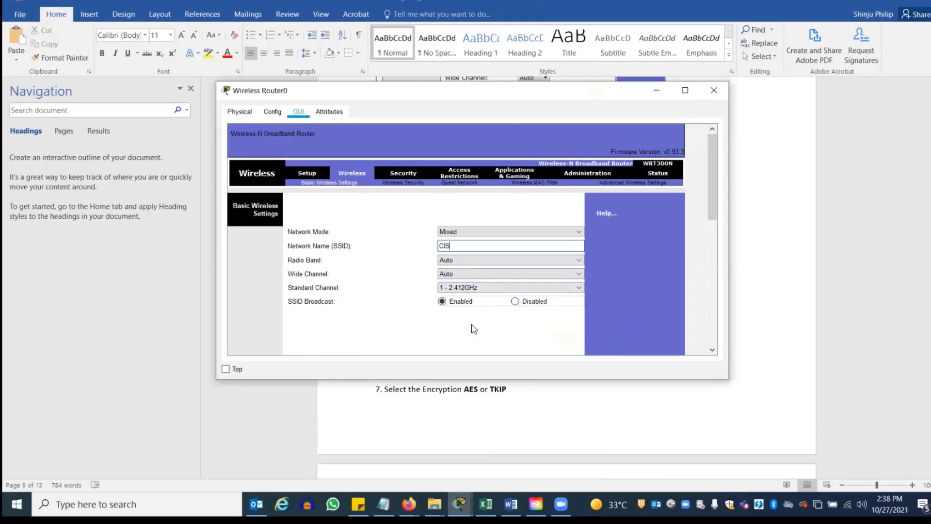
Set Wireless Router0's wireless security mode to WPA2 Personal, checking the lab sheet's next step
{"action": "mouse_move", "coordinate": [712, 182]}
{"action": "left_mouse_down"}
{"action": "mouse_move", "coordinate": [730, 325]}
{"action": "mouse_move", "coordinate": [703, 187]}
{"action": "left_mouse_up"}
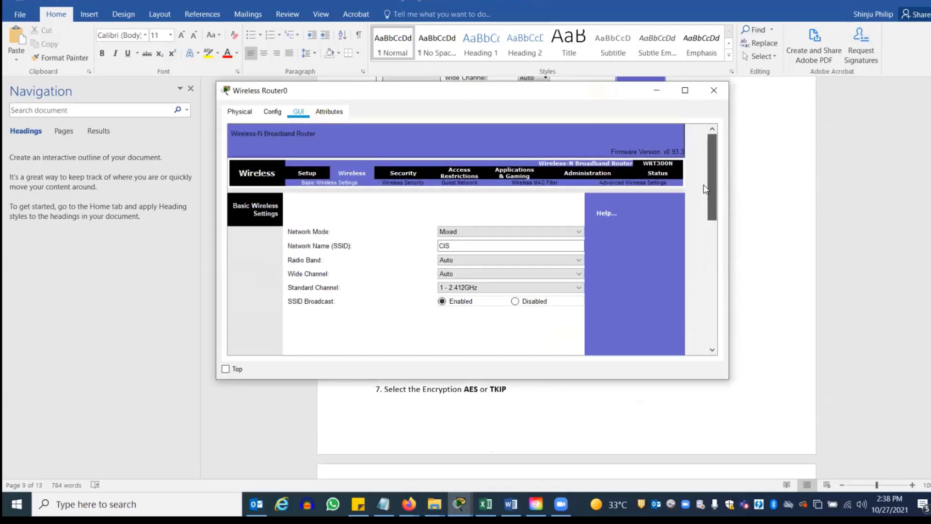
{"action": "left_click", "coordinate": [402, 182]}
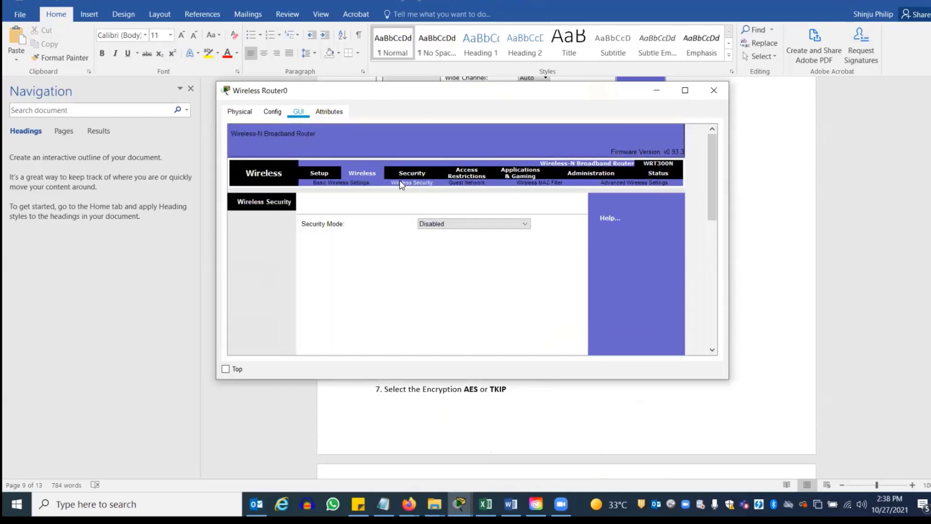
{"action": "left_click", "coordinate": [466, 225]}
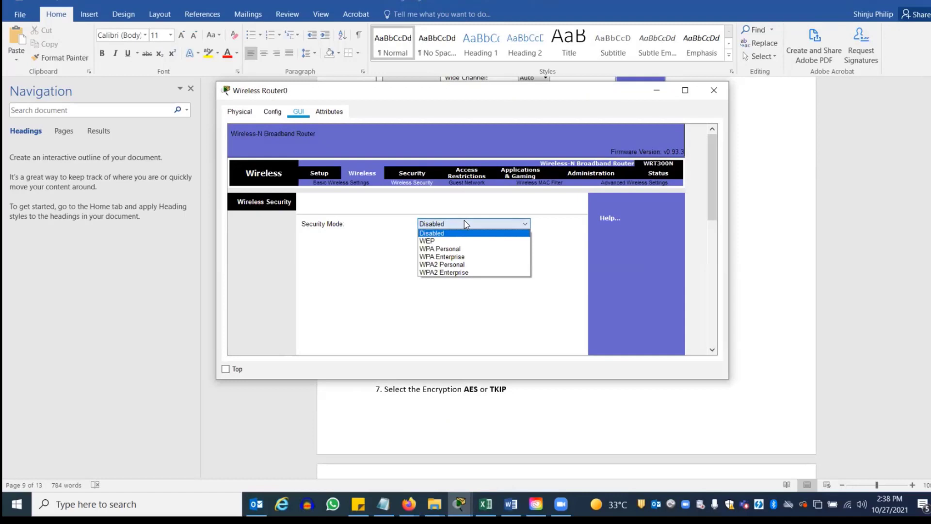
{"action": "left_click", "coordinate": [456, 265]}
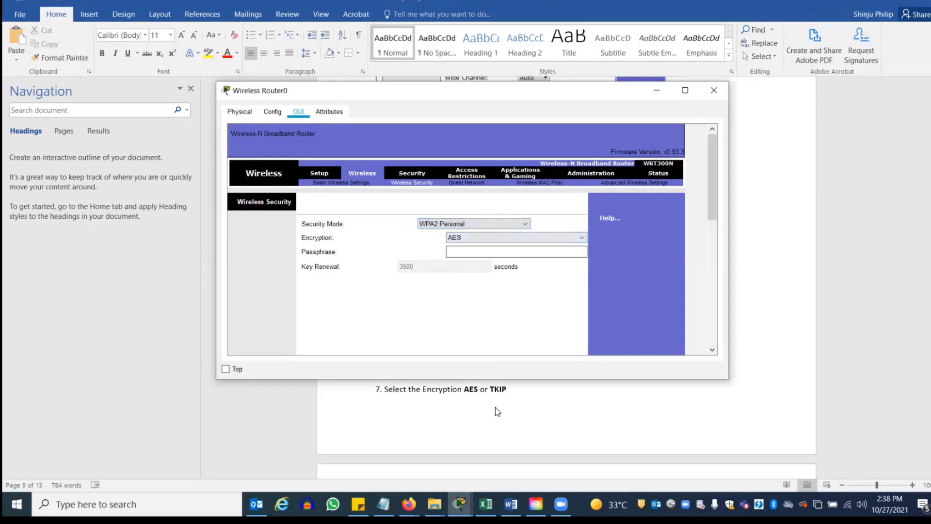
{"action": "left_click", "coordinate": [510, 504]}
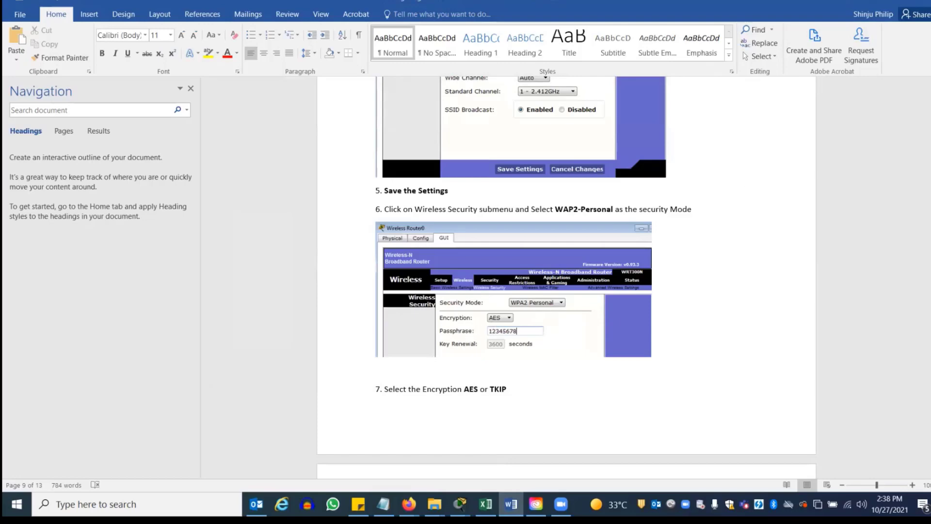
{"action": "left_click", "coordinate": [872, 2]}
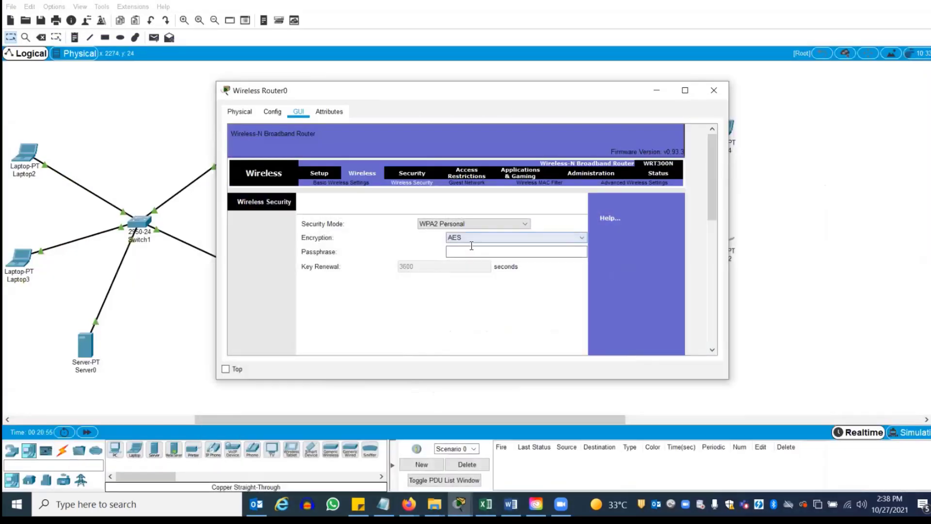
Enter the WPA2 passphrase, save the security settings, and close the router window
{"action": "left_click", "coordinate": [467, 249]}
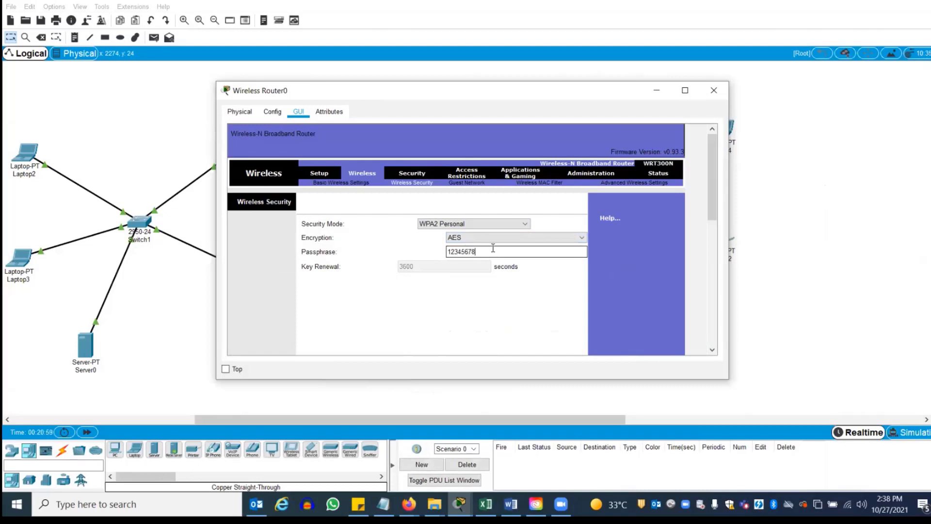
{"action": "left_click_drag", "start_coordinate": [711, 170], "coordinate": [710, 311]}
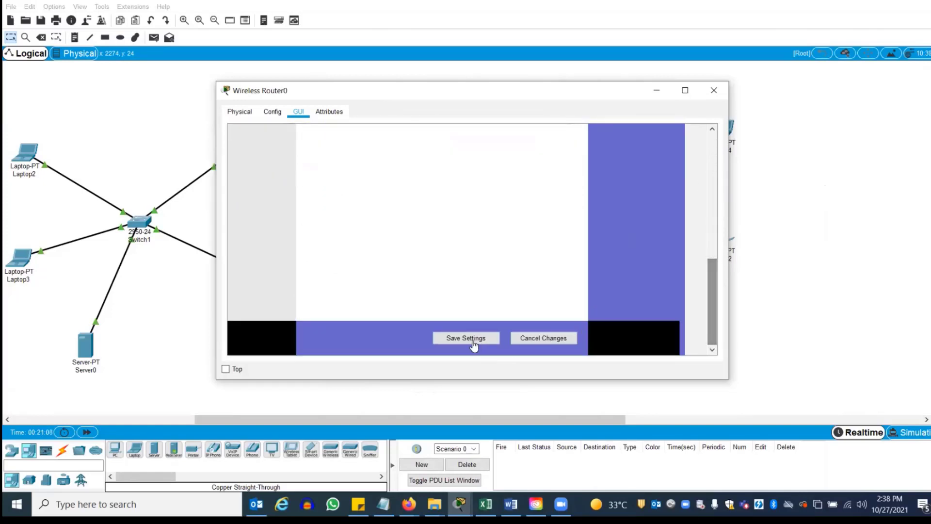
{"action": "left_click", "coordinate": [458, 340]}
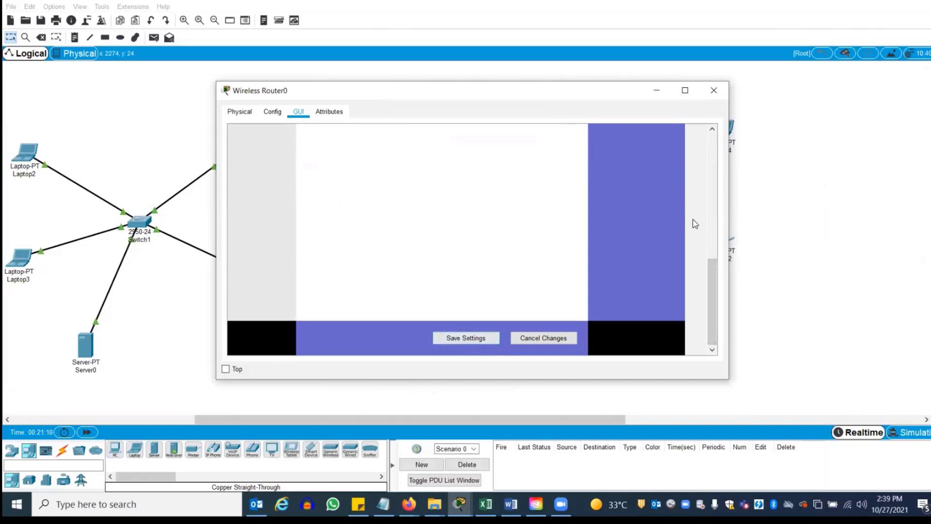
{"action": "left_click", "coordinate": [713, 88]}
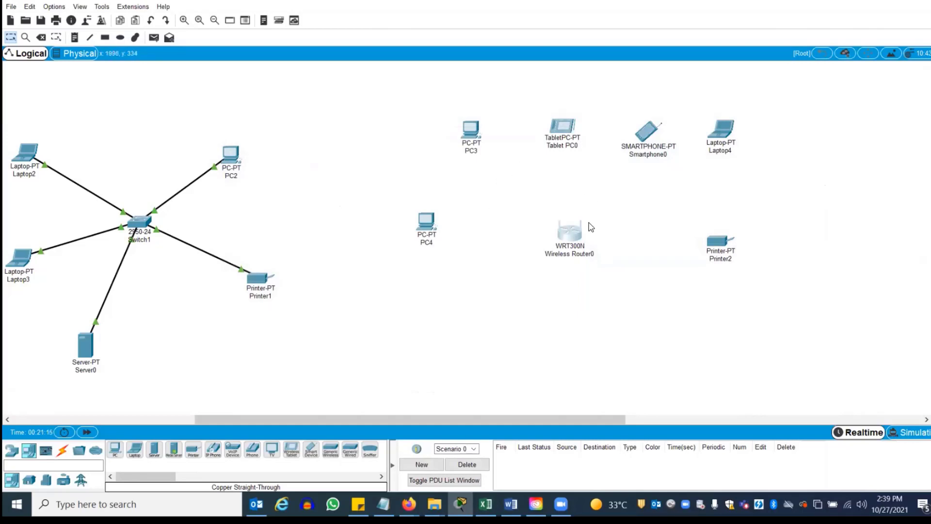
{"action": "mouse_move", "coordinate": [574, 242]}
{"action": "left_click", "coordinate": [427, 222]}
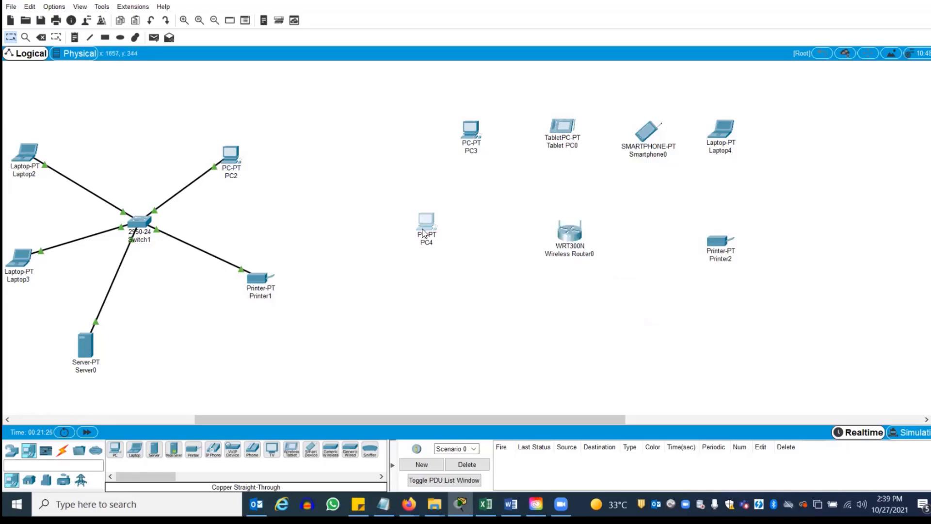
Connect PC4 to the CIS network through its PC Wireless app using the pre-shared key
{"action": "left_click", "coordinate": [415, 112]}
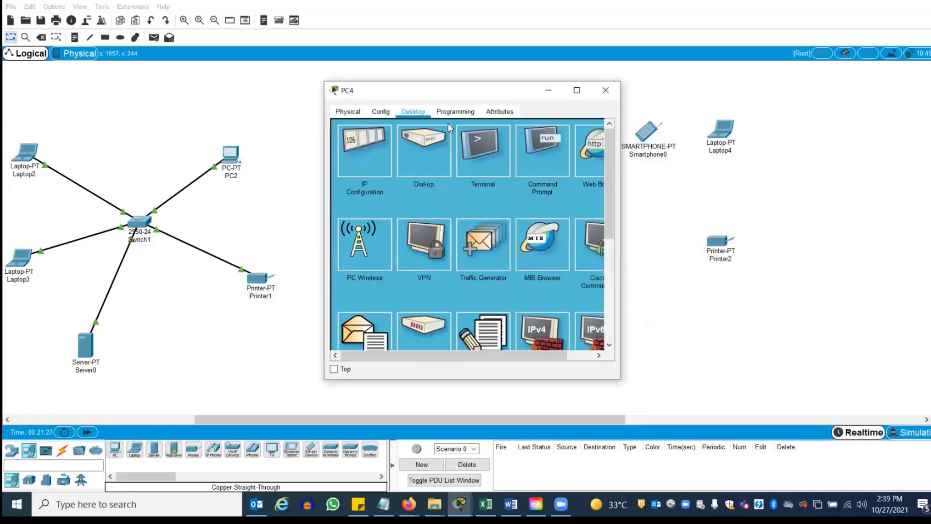
{"action": "left_click", "coordinate": [358, 239]}
{"action": "left_click", "coordinate": [419, 193]}
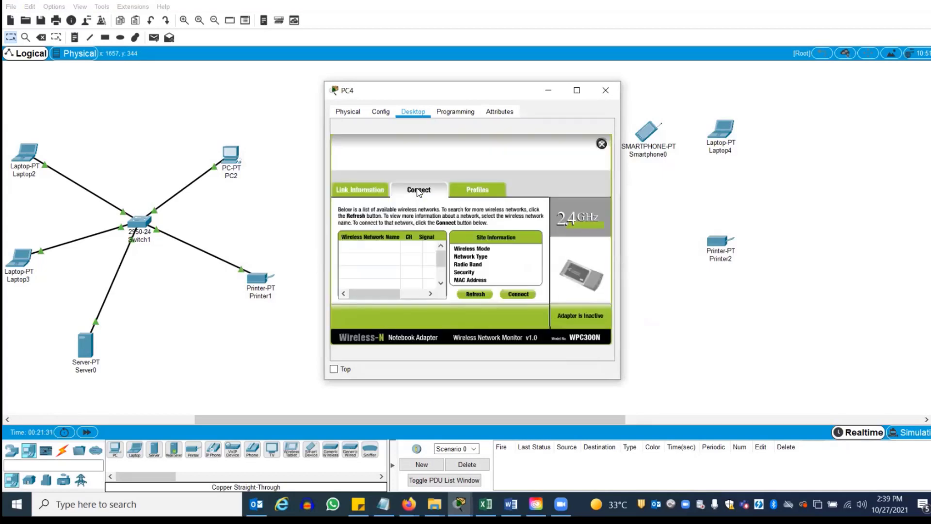
{"action": "left_click", "coordinate": [475, 294]}
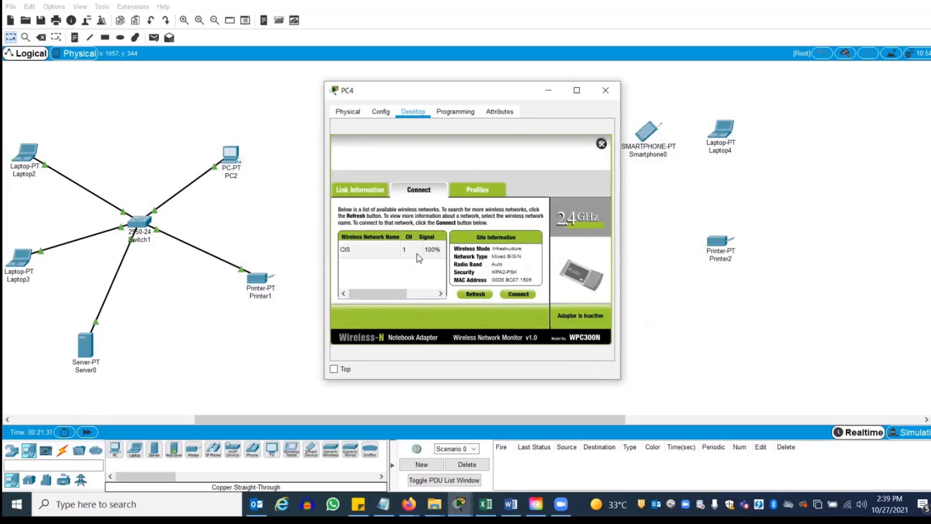
{"action": "left_click", "coordinate": [403, 251]}
{"action": "left_click", "coordinate": [524, 295]}
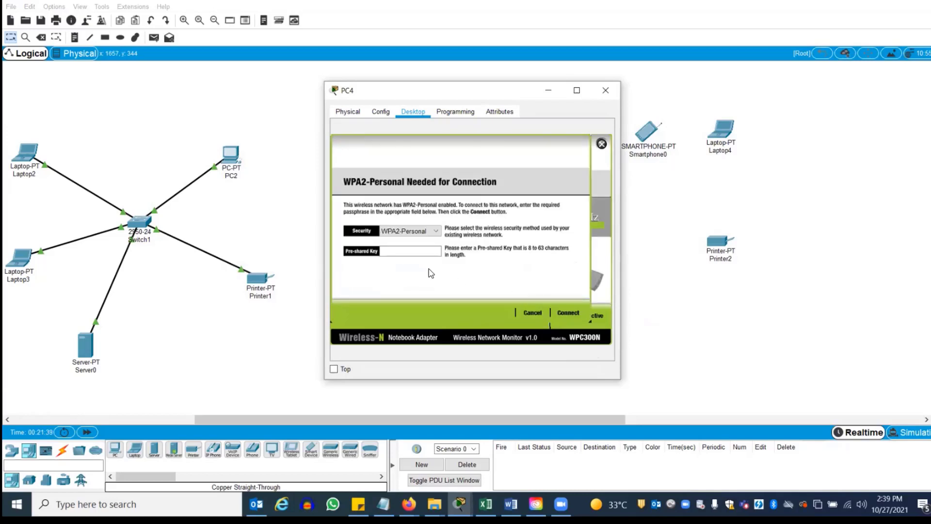
{"action": "left_click", "coordinate": [413, 255]}
{"action": "type", "text": "12345678"}
{"action": "left_click", "coordinate": [570, 312]}
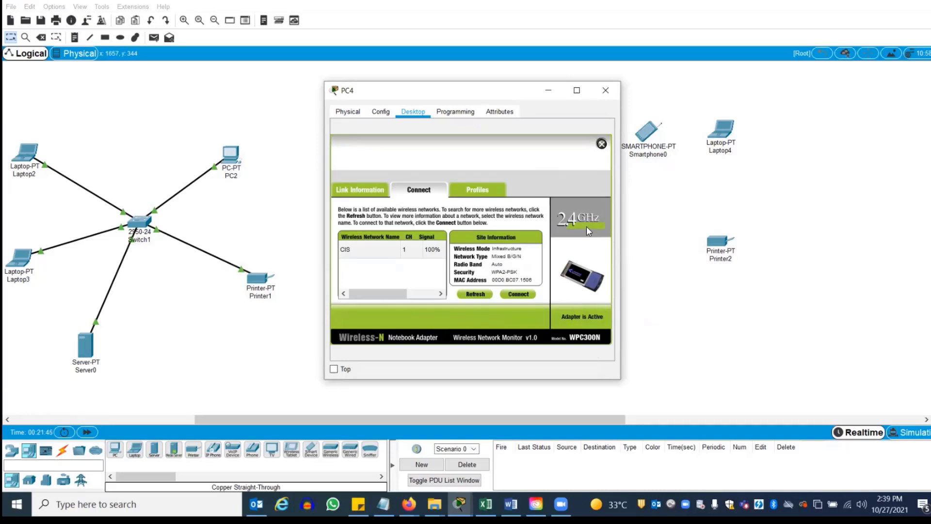
{"action": "left_click", "coordinate": [606, 90]}
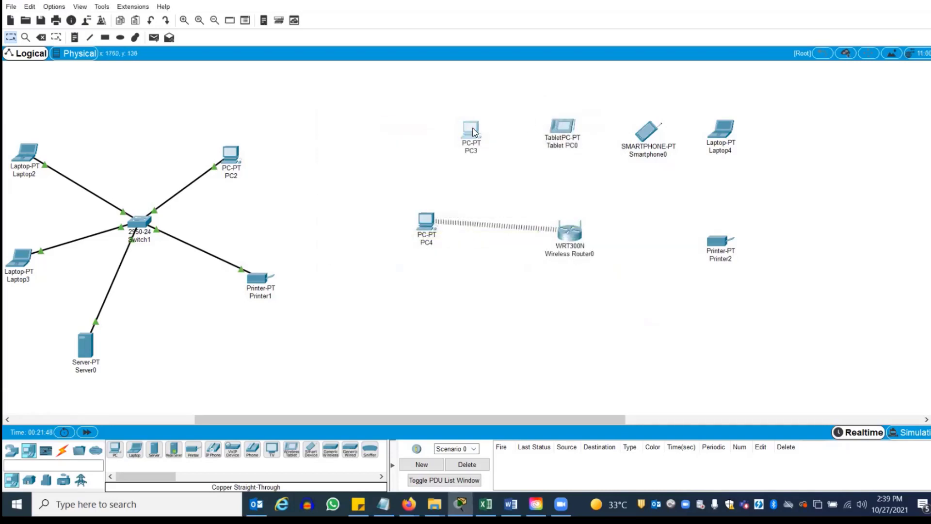
Connect PC3 to the WPA2-secured CIS network from its PC Wireless app with the pre-shared key
{"action": "left_click", "coordinate": [472, 130]}
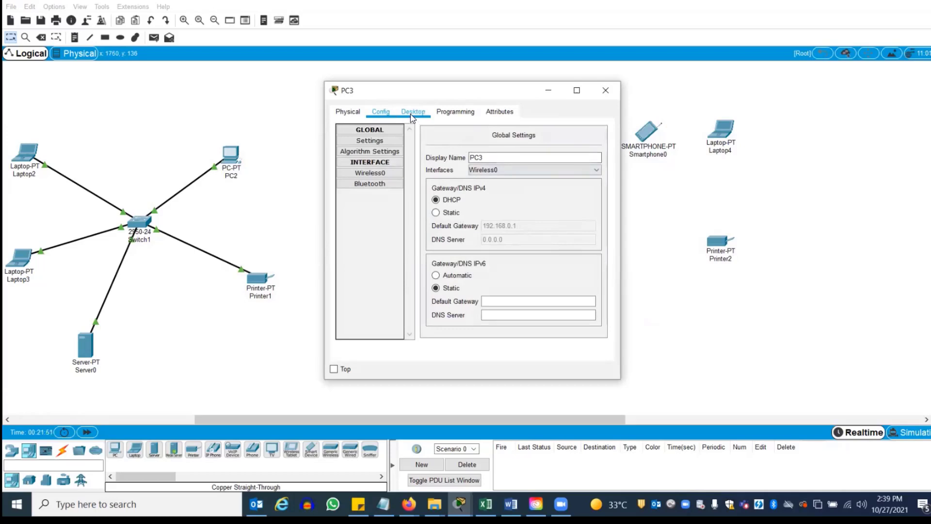
{"action": "left_click", "coordinate": [412, 114]}
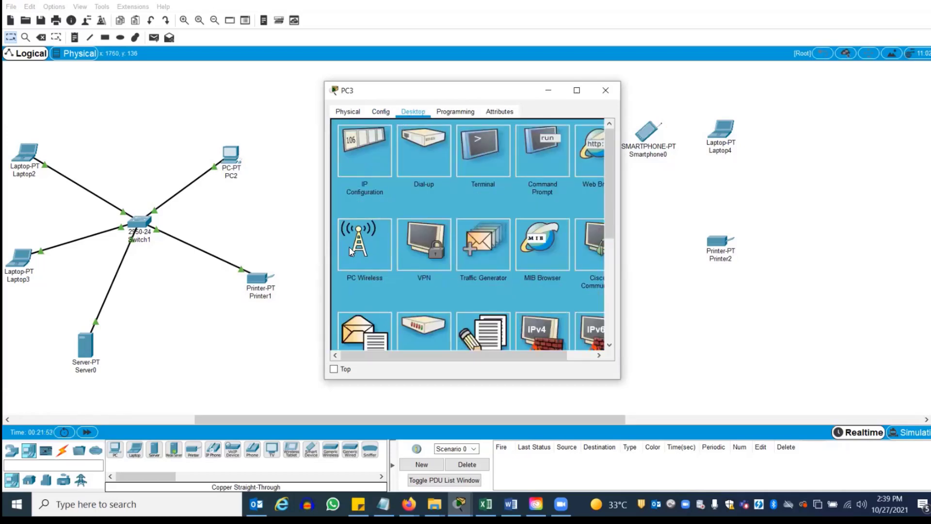
{"action": "left_click", "coordinate": [350, 247]}
{"action": "left_click", "coordinate": [422, 188]}
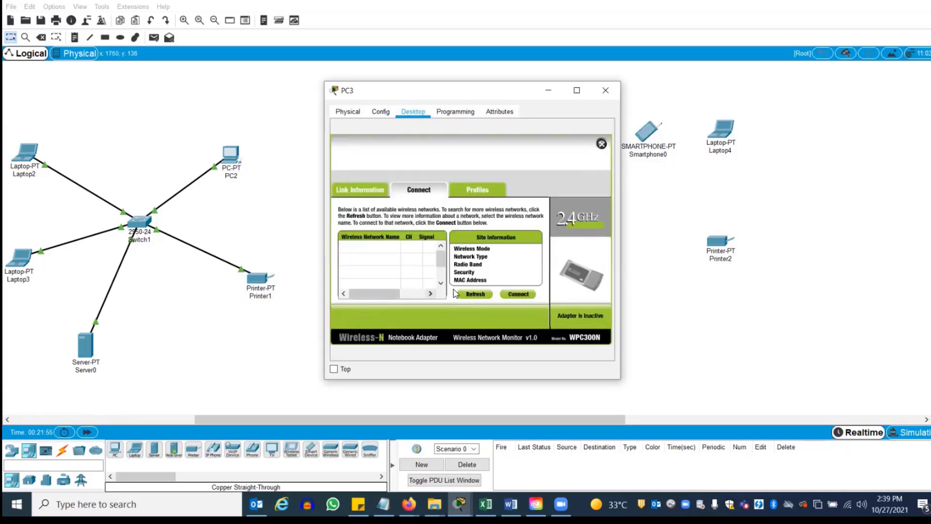
{"action": "left_click", "coordinate": [476, 291]}
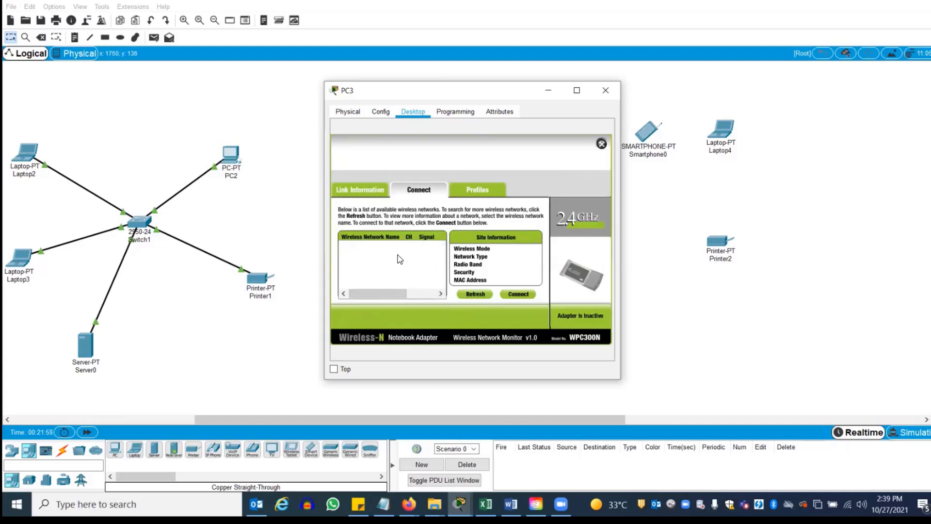
{"action": "left_click", "coordinate": [370, 253]}
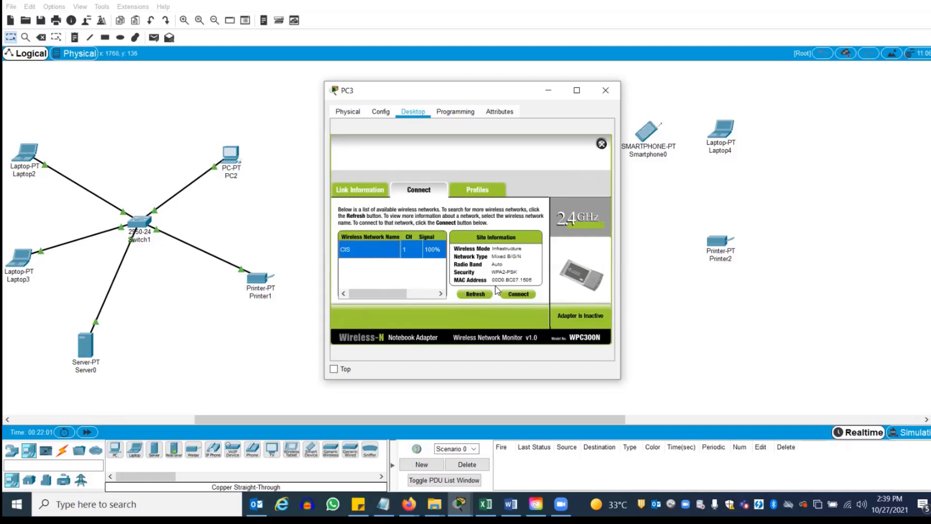
{"action": "left_click", "coordinate": [517, 294]}
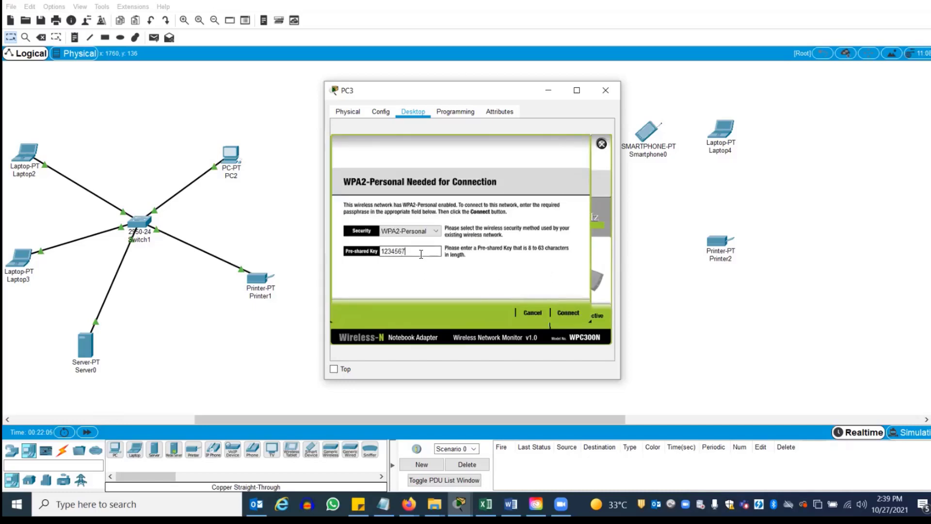
{"action": "left_click", "coordinate": [572, 313]}
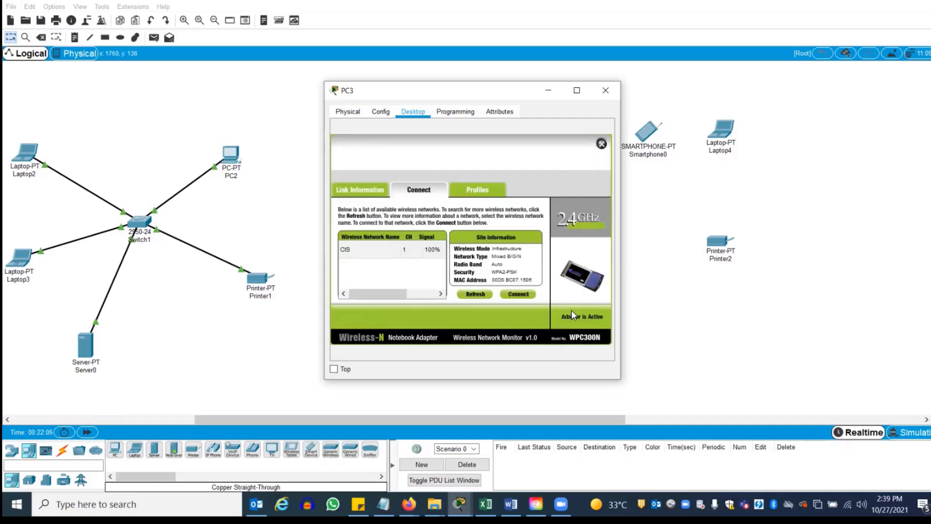
{"action": "left_click", "coordinate": [605, 90]}
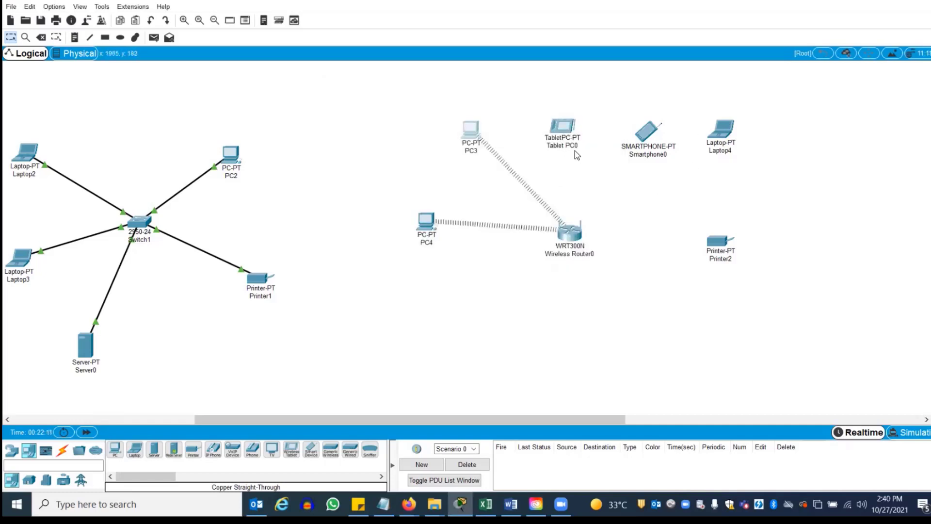
Open Tablet PC0 and look through its desktop applications
{"action": "left_click", "coordinate": [562, 127]}
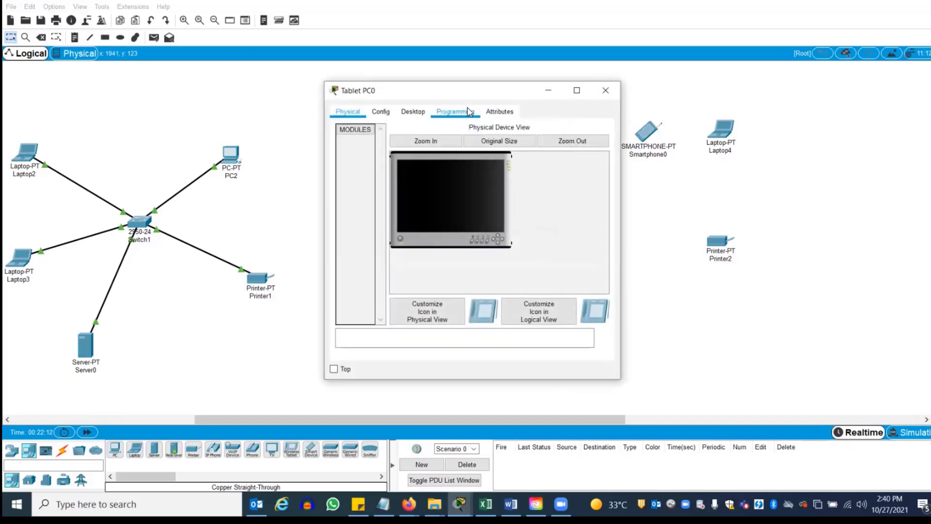
{"action": "left_click", "coordinate": [413, 112]}
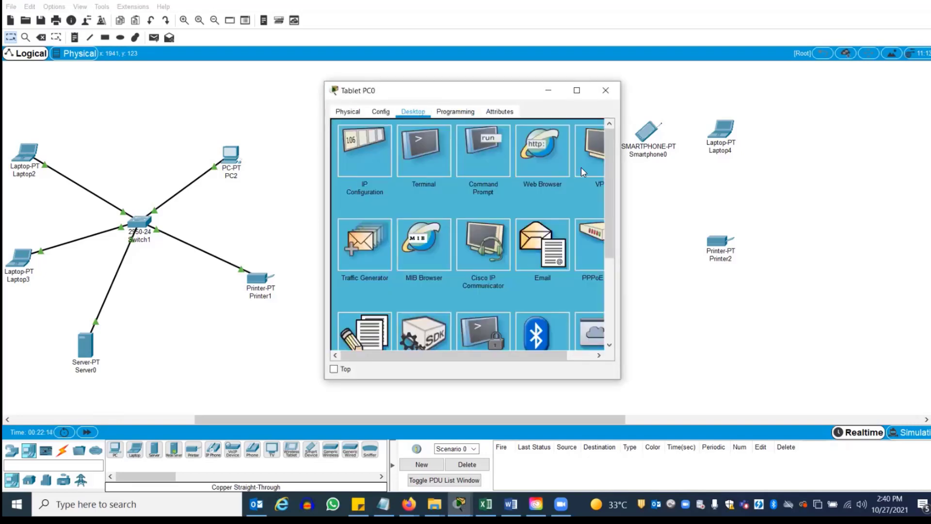
{"action": "scroll", "coordinate": [610, 175], "scroll_direction": "down", "scroll_amount": 5}
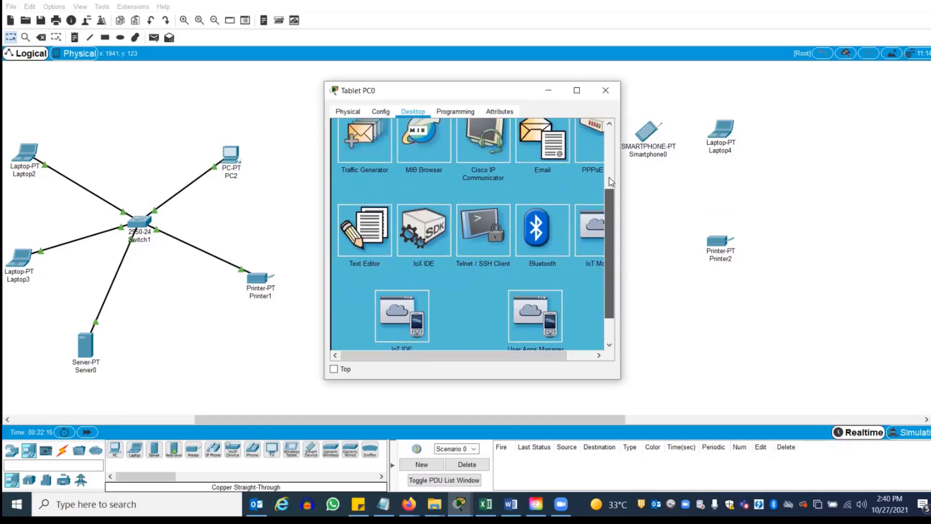
{"action": "scroll", "coordinate": [608, 167], "scroll_direction": "up", "scroll_amount": 4}
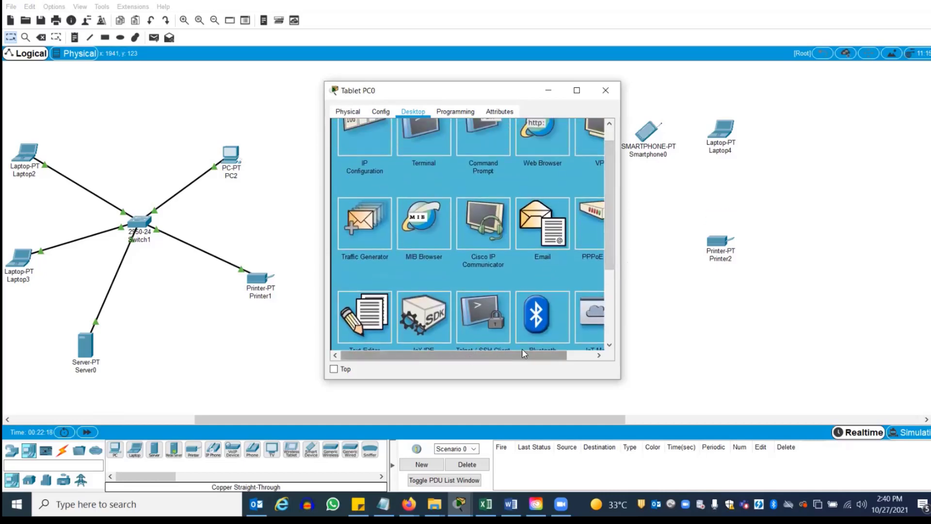
{"action": "left_click_drag", "start_coordinate": [522, 355], "coordinate": [561, 354]}
{"action": "left_click_drag", "start_coordinate": [611, 264], "coordinate": [621, 336]}
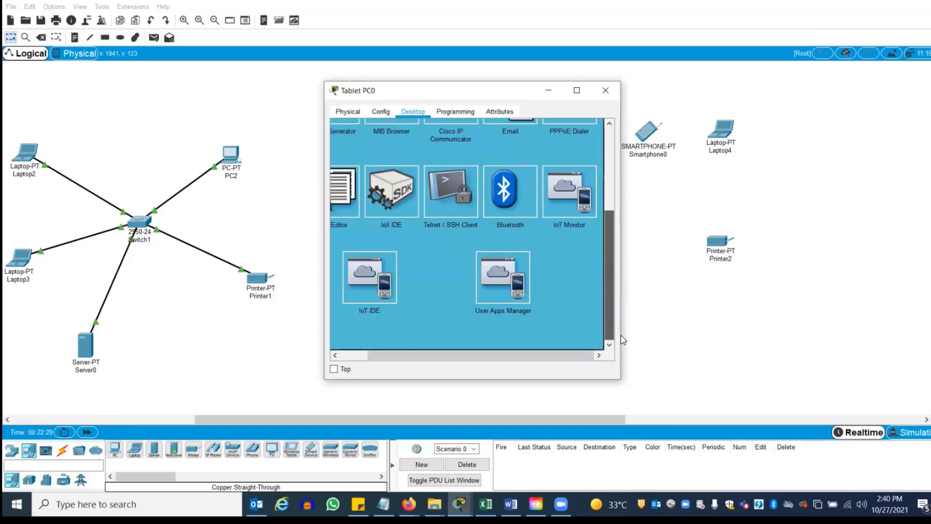
{"action": "scroll", "coordinate": [592, 175], "scroll_direction": "up", "scroll_amount": 7}
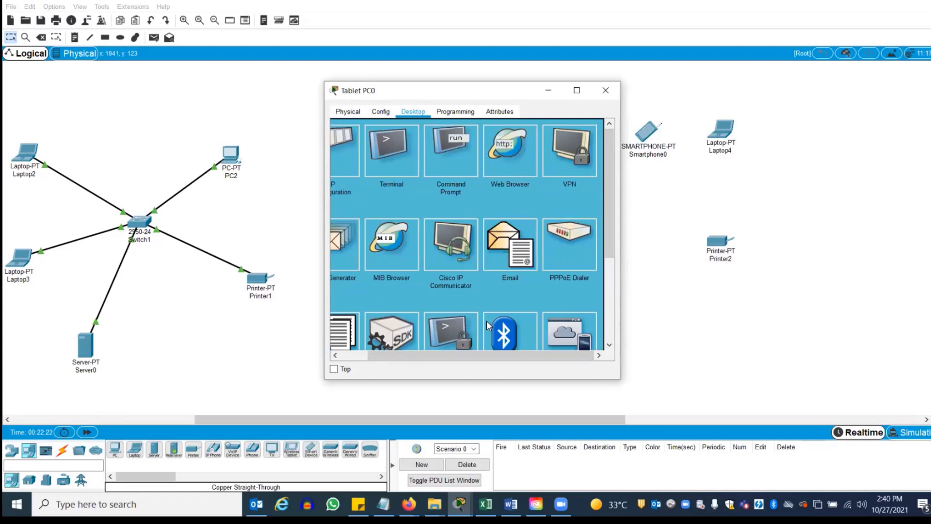
{"action": "left_click_drag", "start_coordinate": [492, 356], "coordinate": [409, 361]}
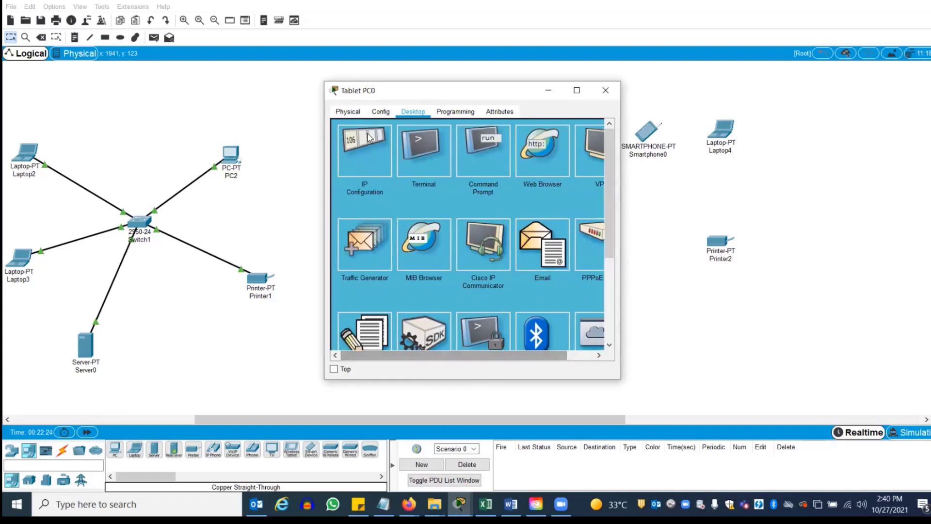
Set Tablet PC0's Wireless0 SSID to CIS with WPA2-PSK and the pass phrase, then close it
{"action": "left_click", "coordinate": [381, 111]}
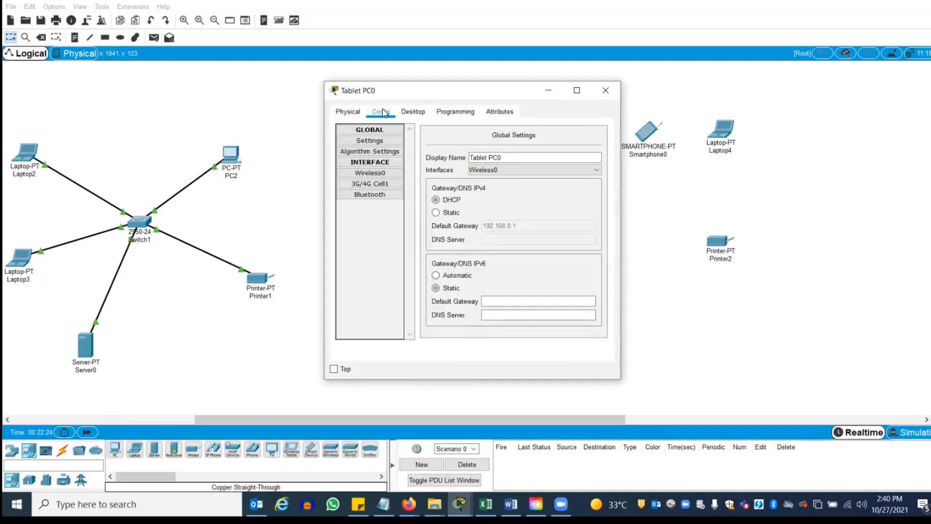
{"action": "left_click", "coordinate": [377, 177]}
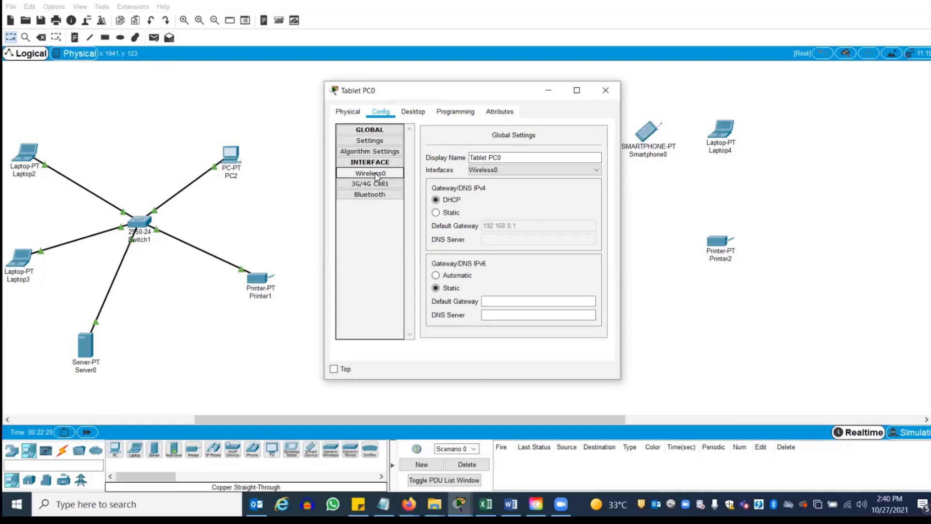
{"action": "left_click", "coordinate": [576, 169]}
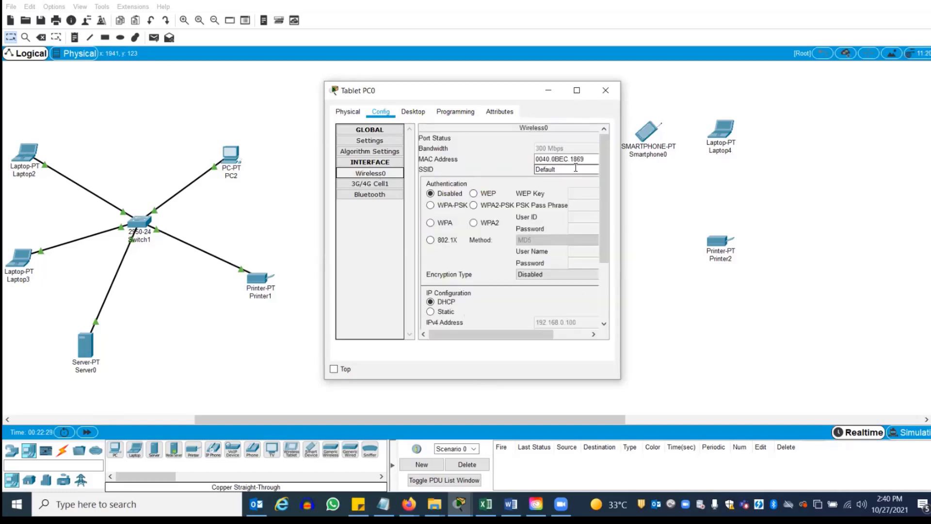
{"action": "left_click_drag", "start_coordinate": [555, 169], "coordinate": [519, 171]}
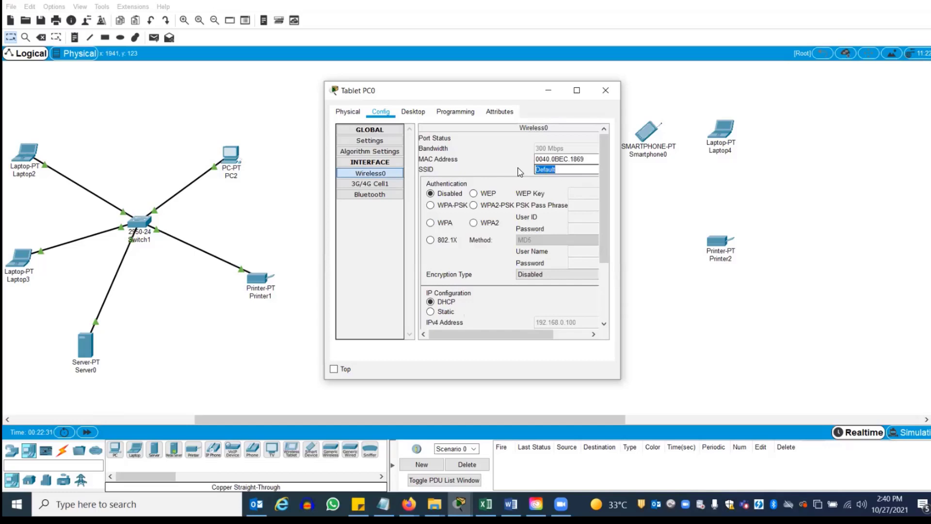
{"action": "type", "text": "CIS"}
{"action": "left_click", "coordinate": [474, 205]}
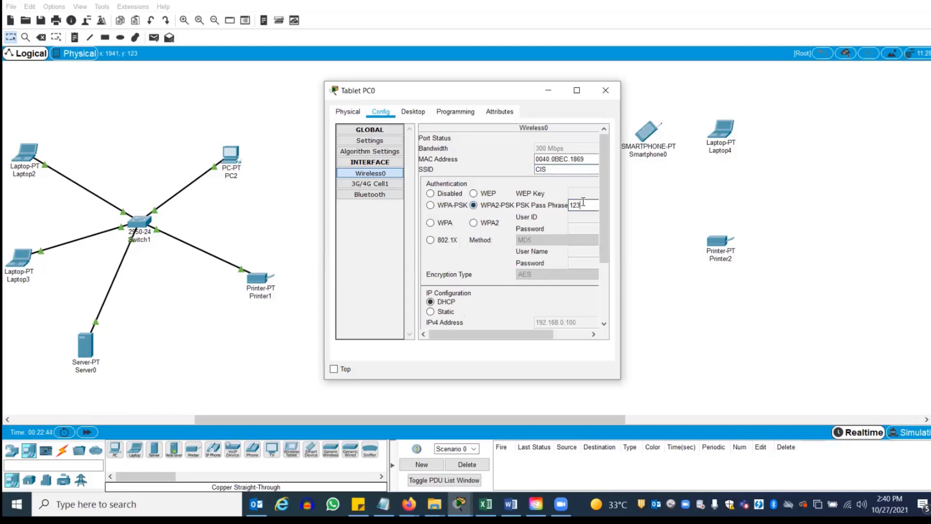
{"action": "type", "text": "12345678"}
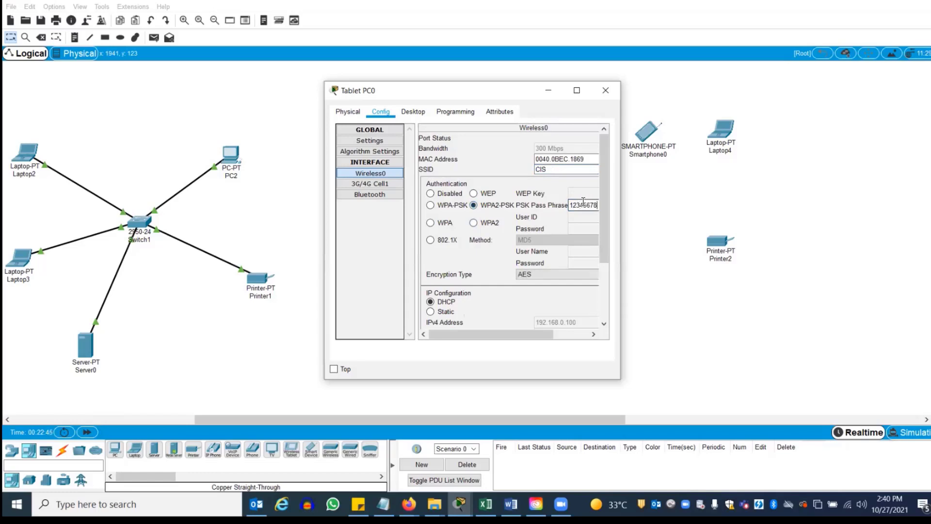
{"action": "scroll", "coordinate": [601, 211], "scroll_direction": "down", "scroll_amount": 5}
{"action": "scroll", "coordinate": [597, 182], "scroll_direction": "up", "scroll_amount": 5}
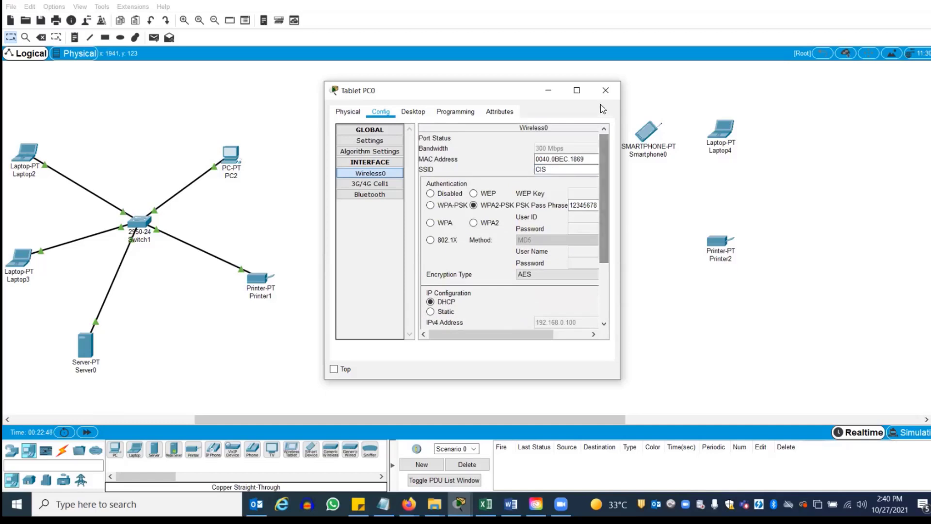
{"action": "left_click", "coordinate": [605, 90]}
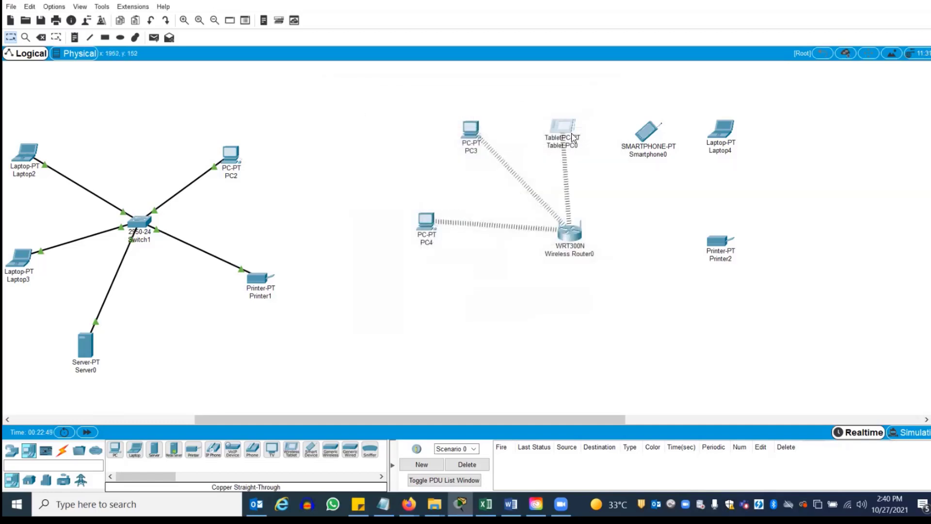
{"action": "left_click", "coordinate": [647, 132]}
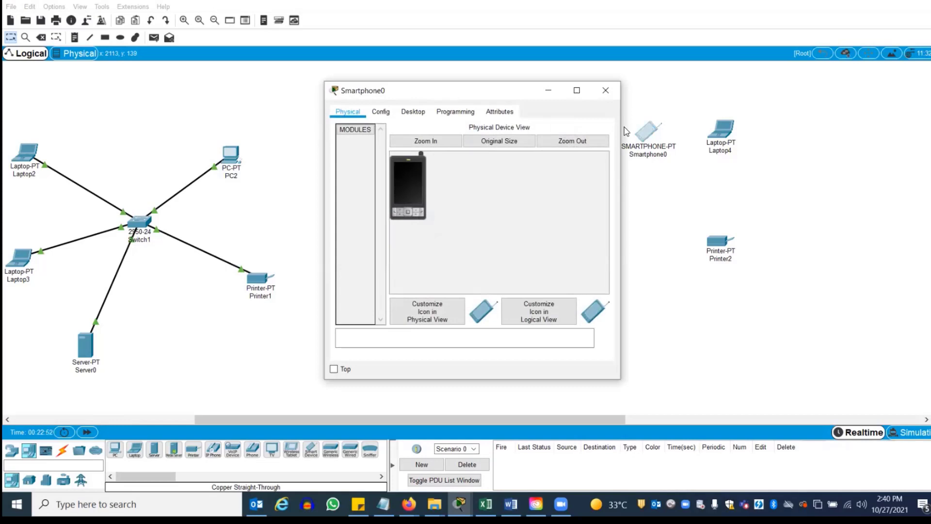
{"action": "left_click", "coordinate": [383, 112]}
{"action": "left_click", "coordinate": [368, 173]}
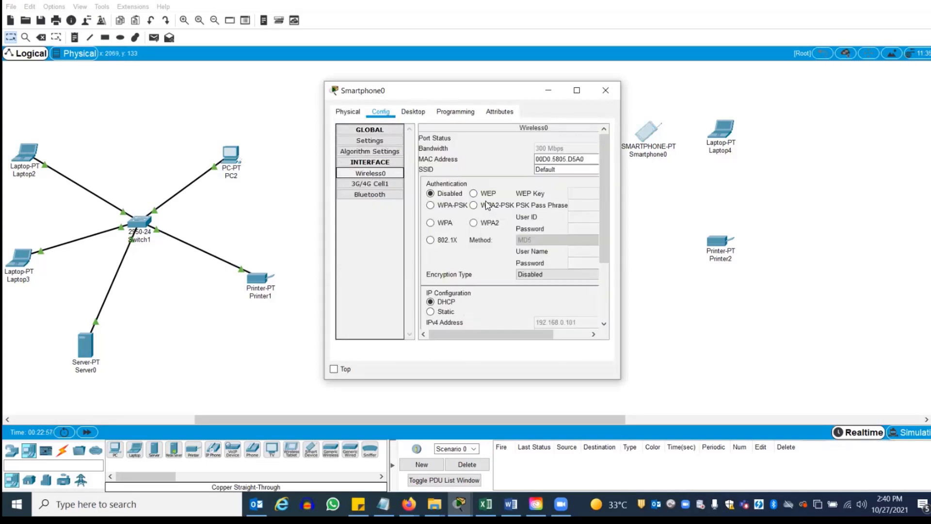
{"action": "left_click", "coordinate": [473, 205]}
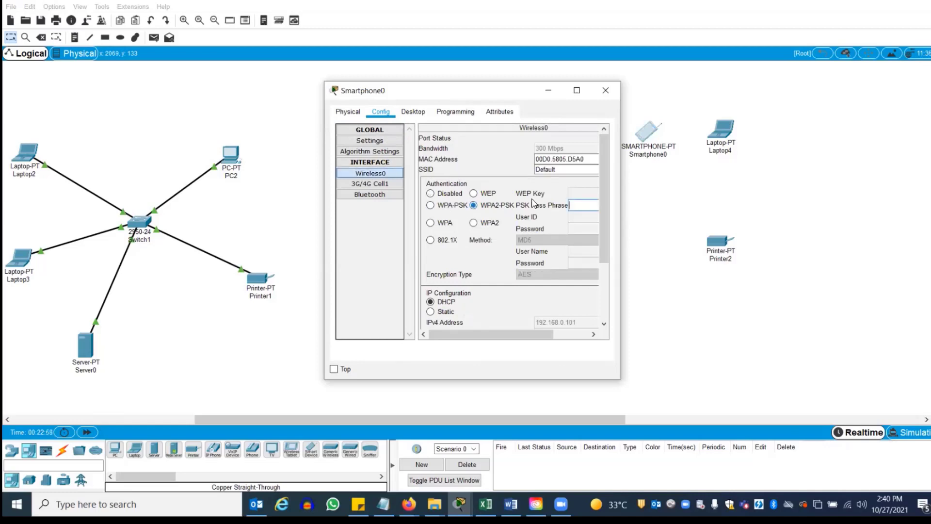
{"action": "left_click", "coordinate": [579, 205]}
{"action": "type", "text": "12345678"}
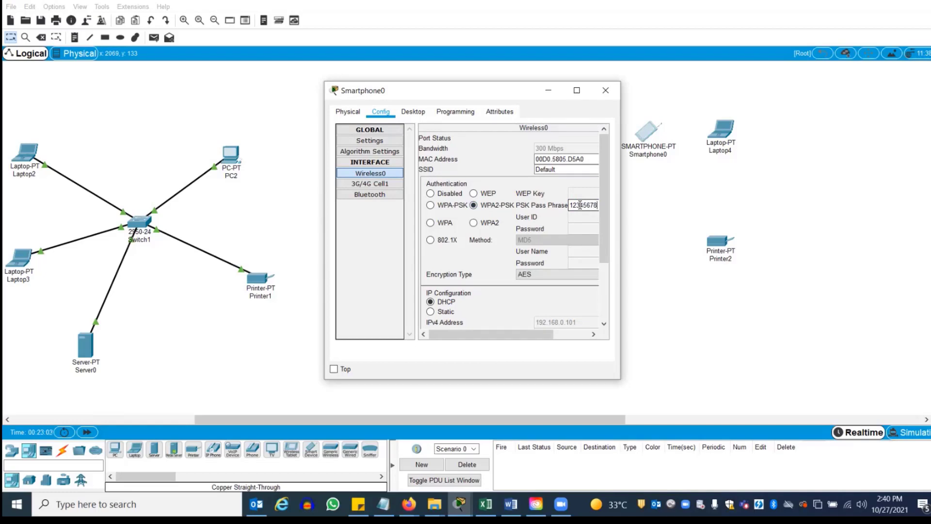
{"action": "left_click", "coordinate": [605, 92]}
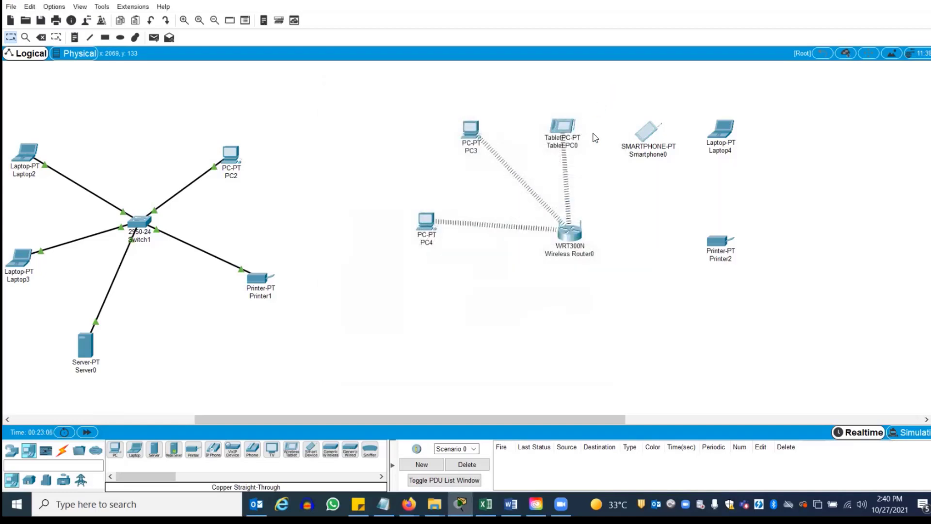
{"action": "mouse_move", "coordinate": [650, 135]}
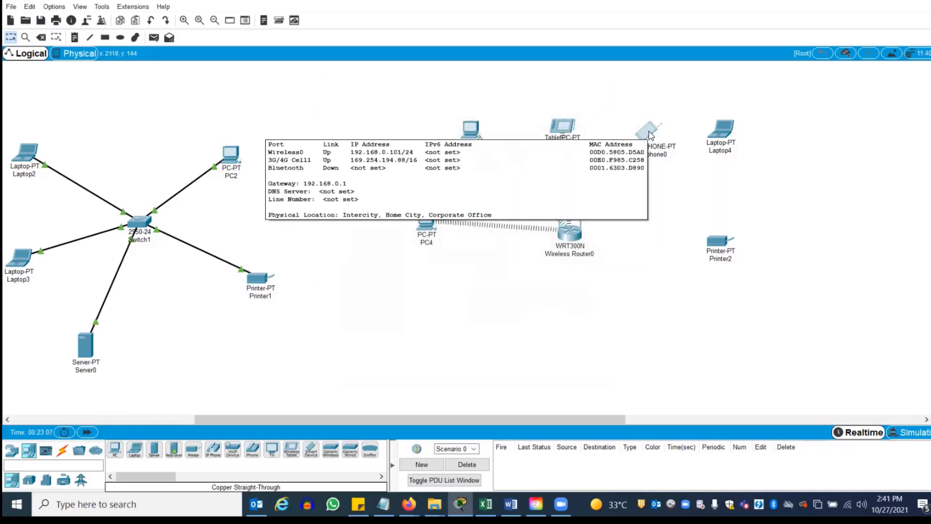
{"action": "left_click", "coordinate": [650, 135]}
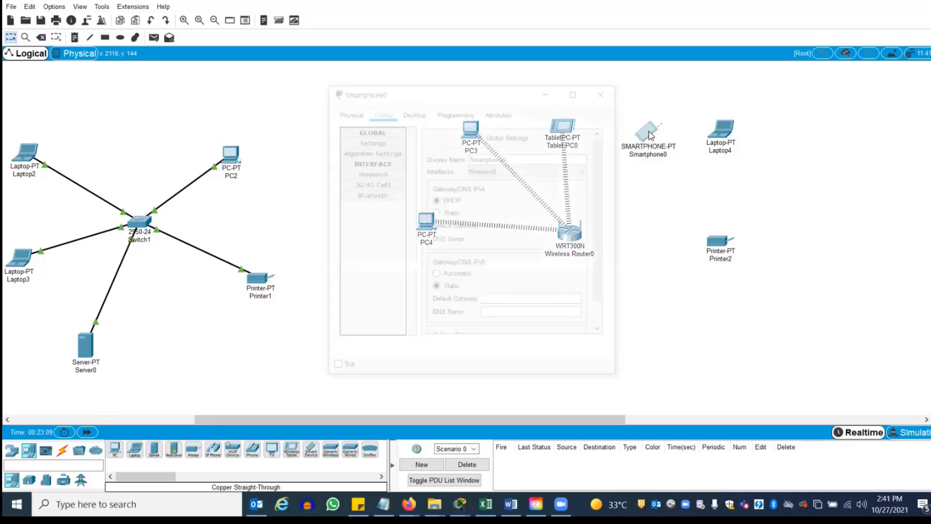
{"action": "left_click", "coordinate": [383, 178]}
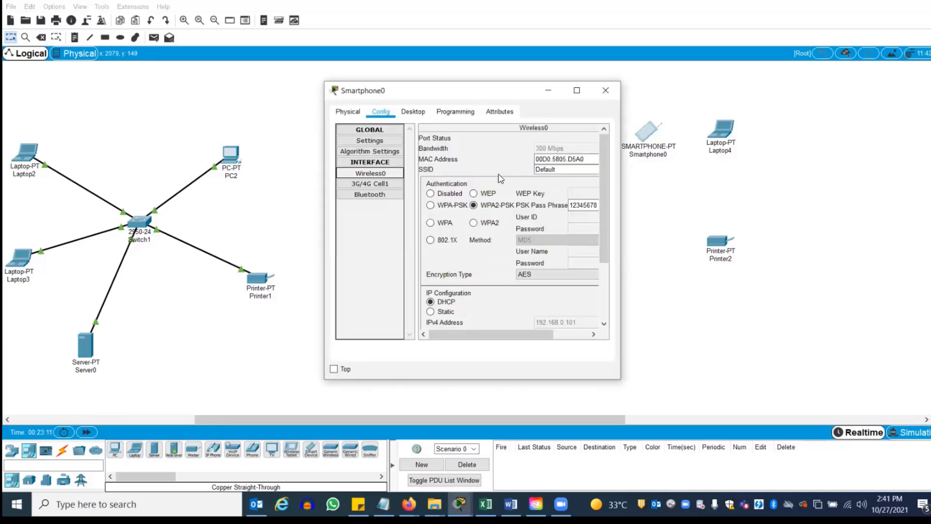
{"action": "left_click", "coordinate": [577, 169]}
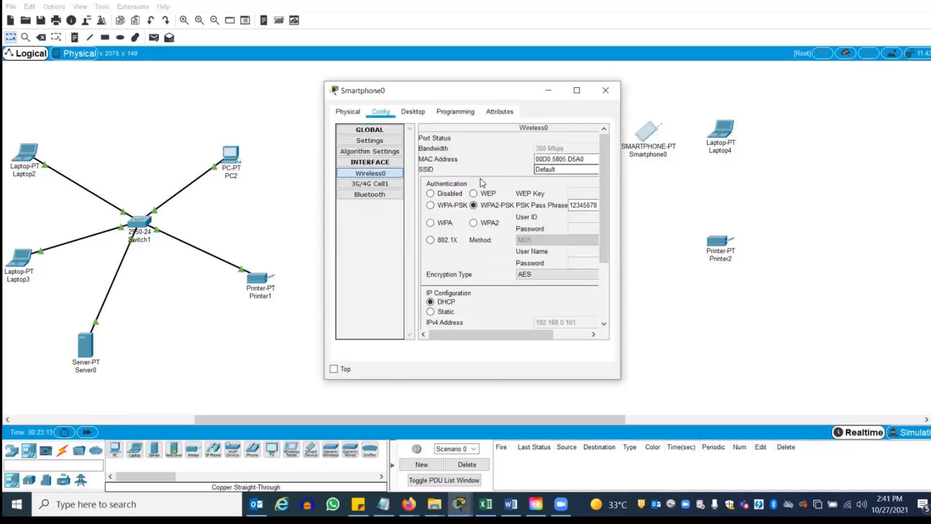
{"action": "type", "text": "CIS"}
{"action": "key", "text": "ctrl+a"}
{"action": "type", "text": "CIS"}
{"action": "left_click", "coordinate": [605, 90]}
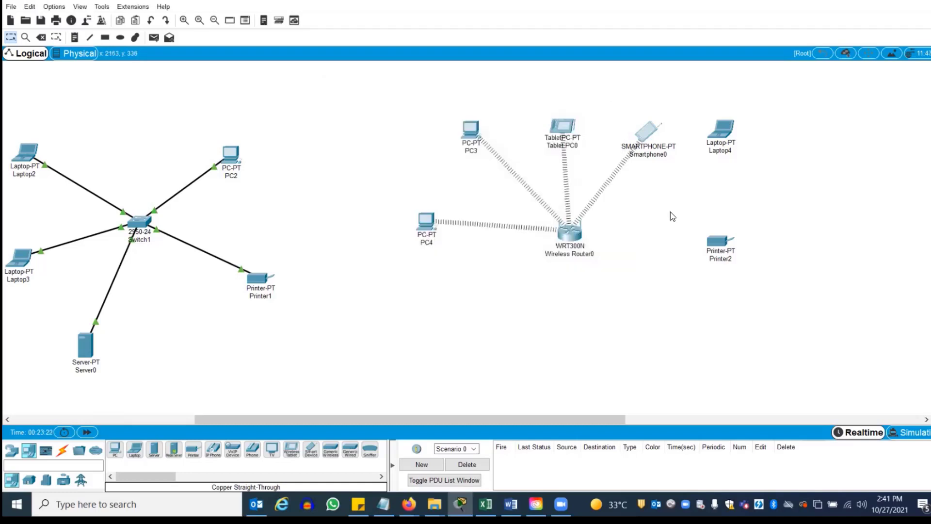
{"action": "left_click_drag", "start_coordinate": [722, 128], "coordinate": [728, 147]}
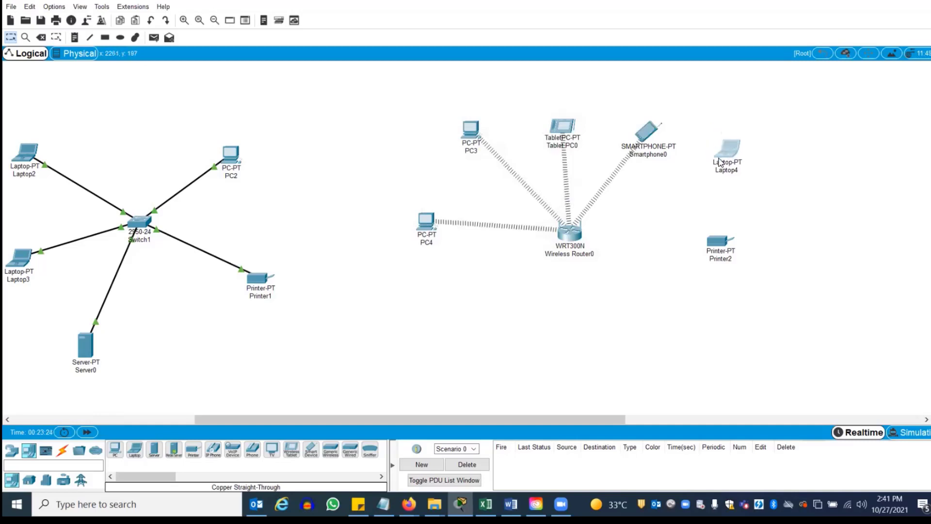
{"action": "left_click_drag", "start_coordinate": [560, 129], "coordinate": [540, 111]}
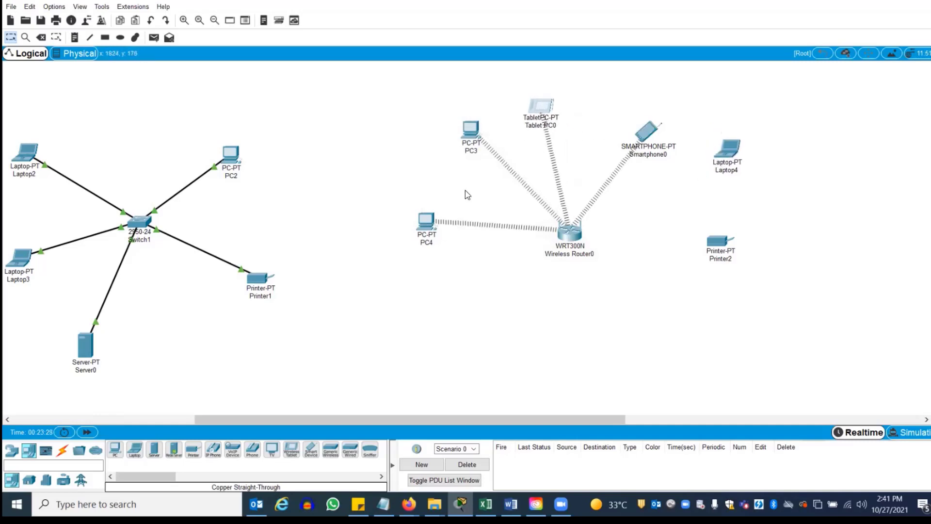
Check that Wireless Router0's network name is CIS in its basic wireless settings
{"action": "left_click", "coordinate": [573, 239]}
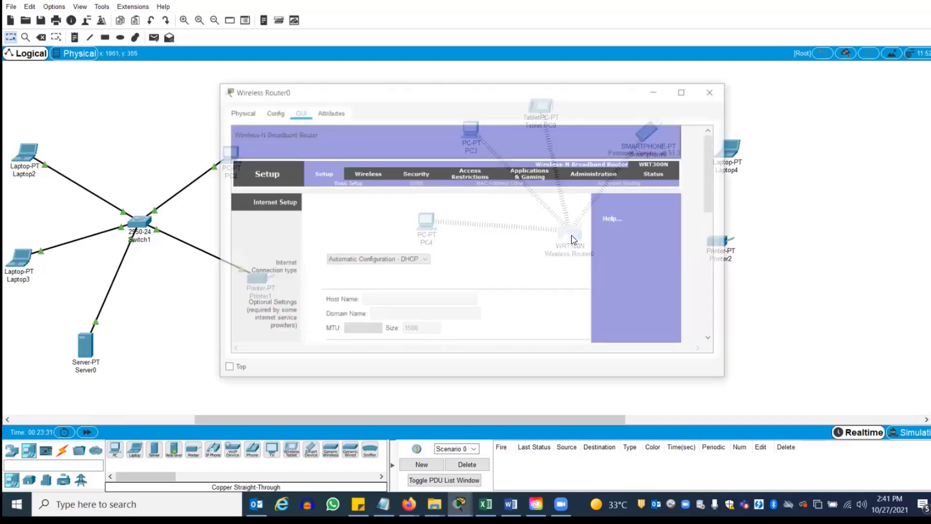
{"action": "left_click", "coordinate": [365, 174]}
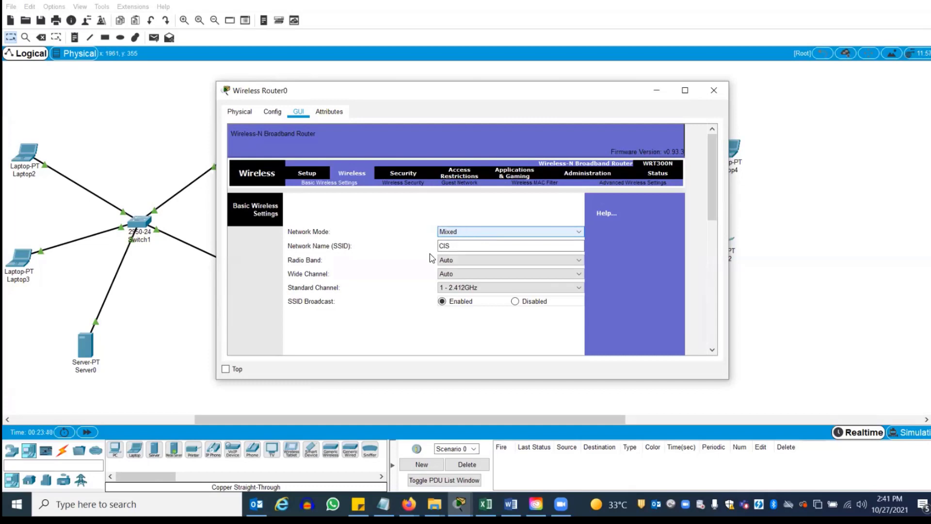
{"action": "left_click", "coordinate": [460, 246]}
{"action": "double_click", "coordinate": [444, 246]}
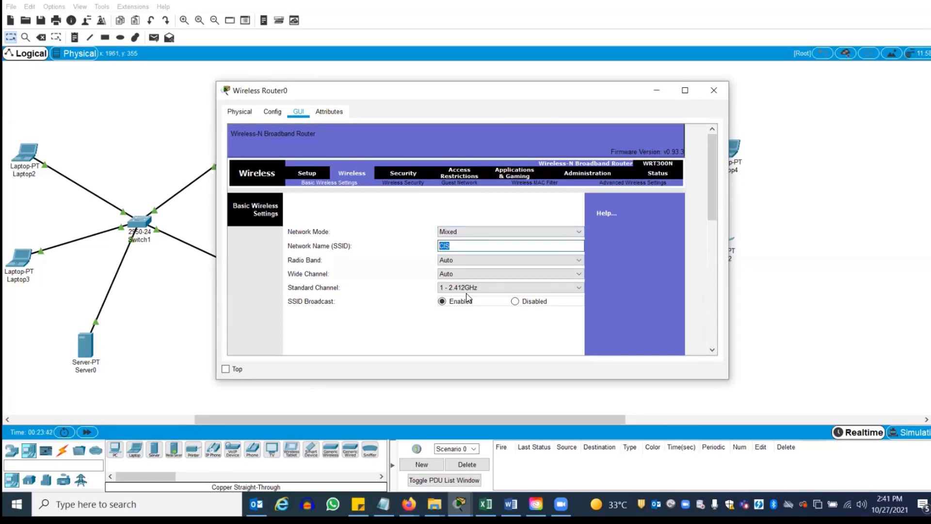
Set wireless security to WPA2 Personal with AES, save, and close the router window
{"action": "left_click", "coordinate": [397, 184]}
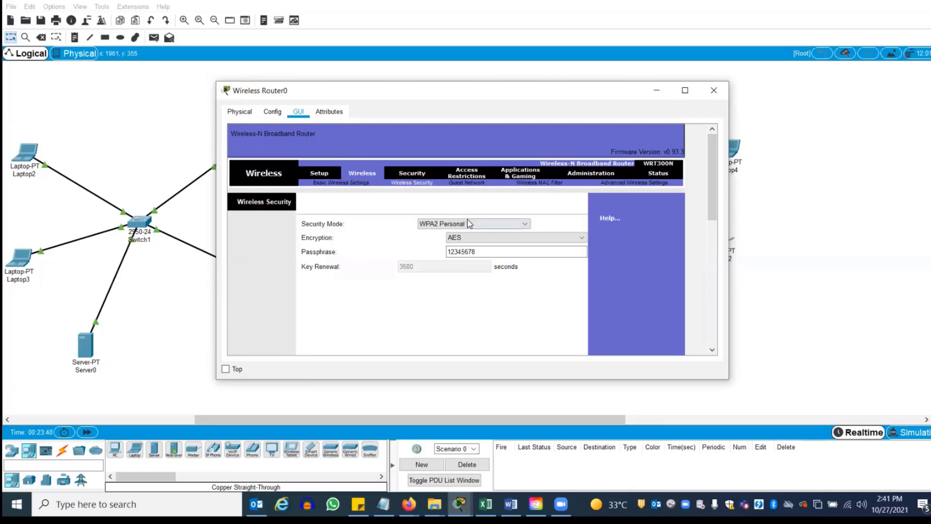
{"action": "left_click", "coordinate": [468, 224]}
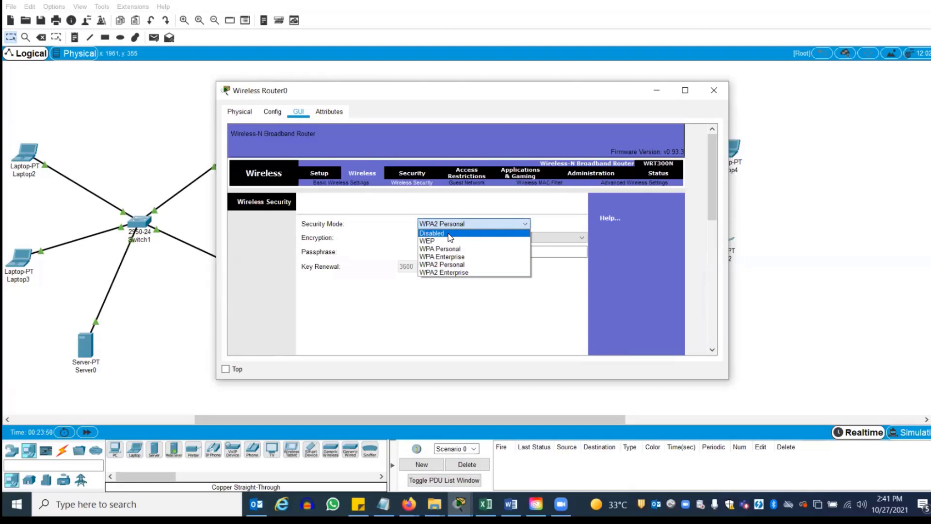
{"action": "left_click", "coordinate": [450, 237]}
{"action": "left_click", "coordinate": [455, 222]}
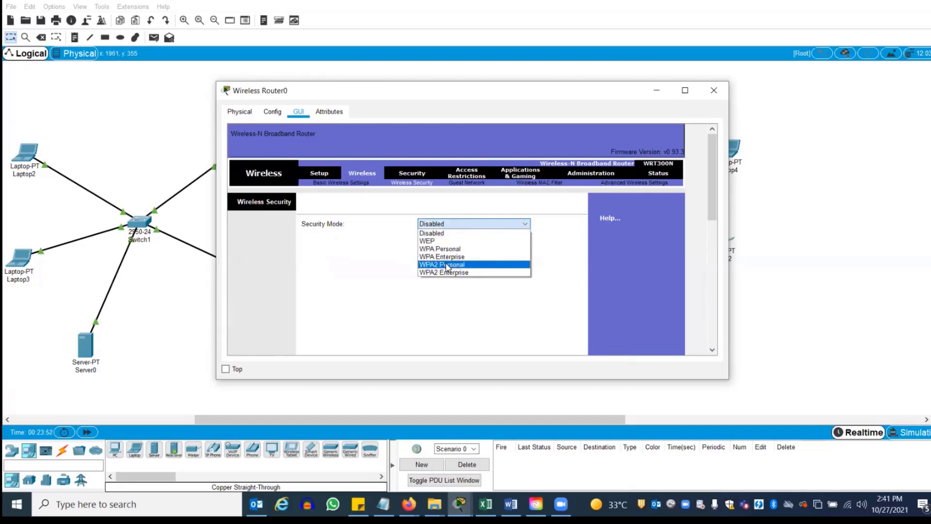
{"action": "left_click", "coordinate": [447, 265]}
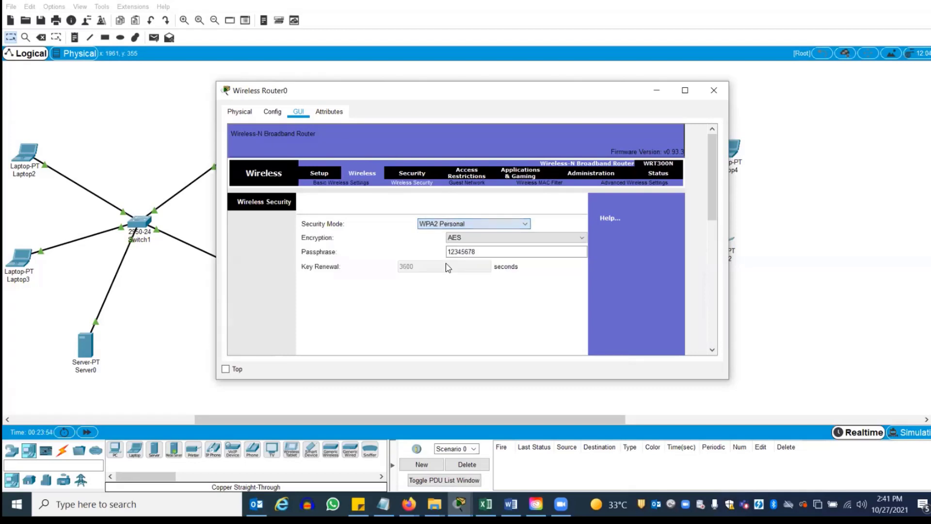
{"action": "left_click", "coordinate": [477, 236]}
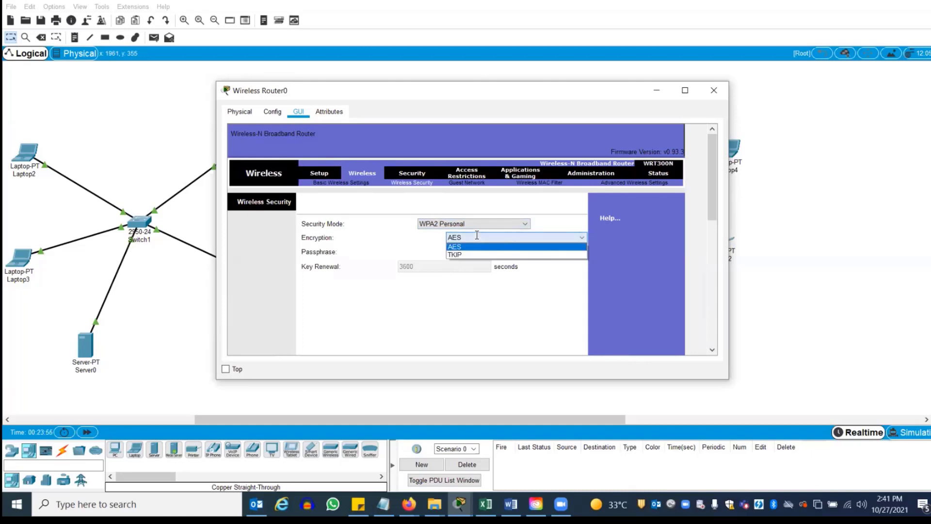
{"action": "left_click", "coordinate": [476, 236]}
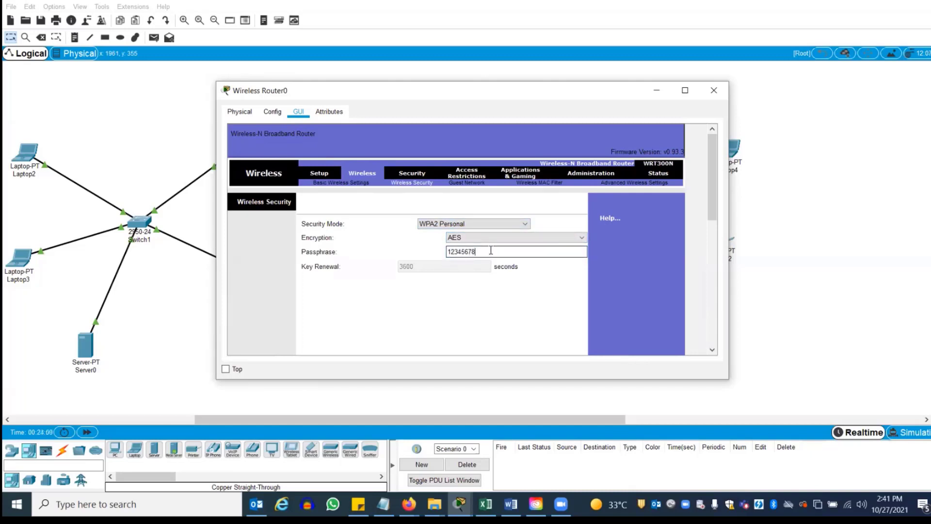
{"action": "left_click_drag", "start_coordinate": [712, 179], "coordinate": [710, 311]}
{"action": "left_click", "coordinate": [475, 339]}
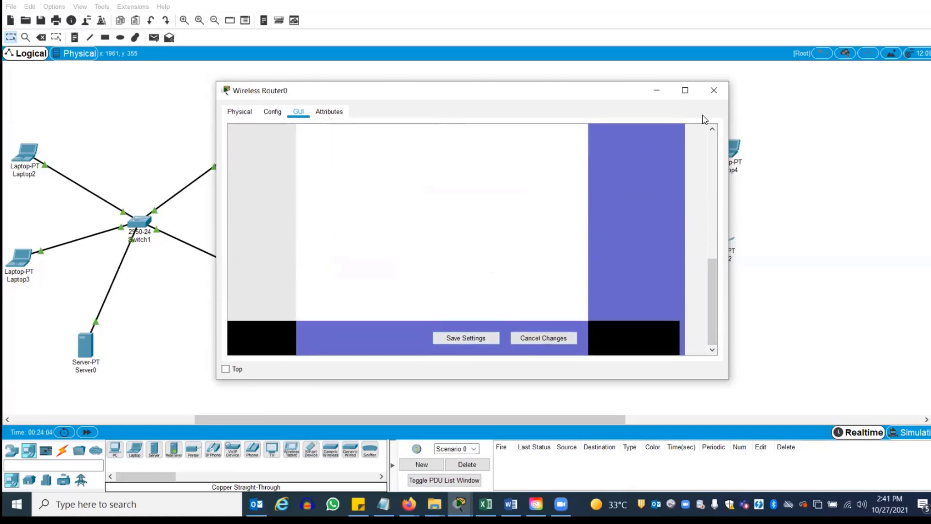
{"action": "left_click_drag", "start_coordinate": [711, 281], "coordinate": [702, 133]}
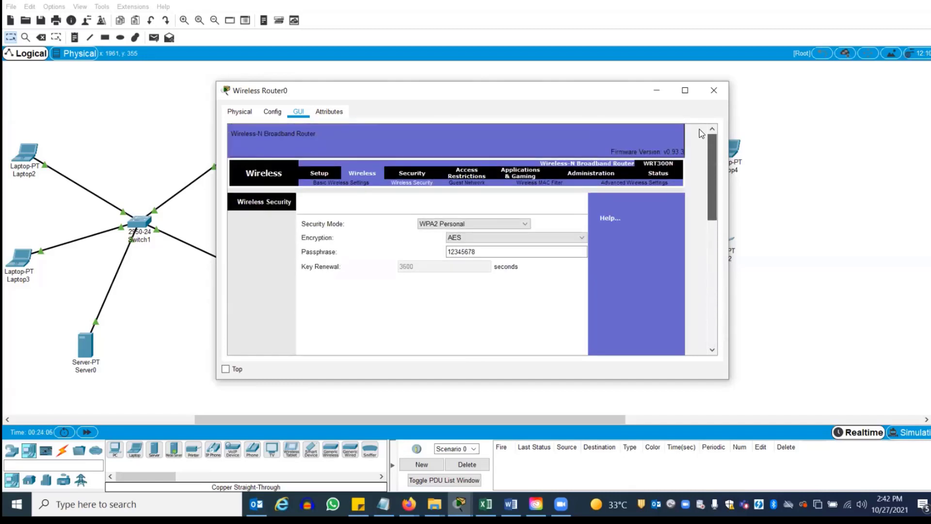
{"action": "left_click", "coordinate": [714, 91]}
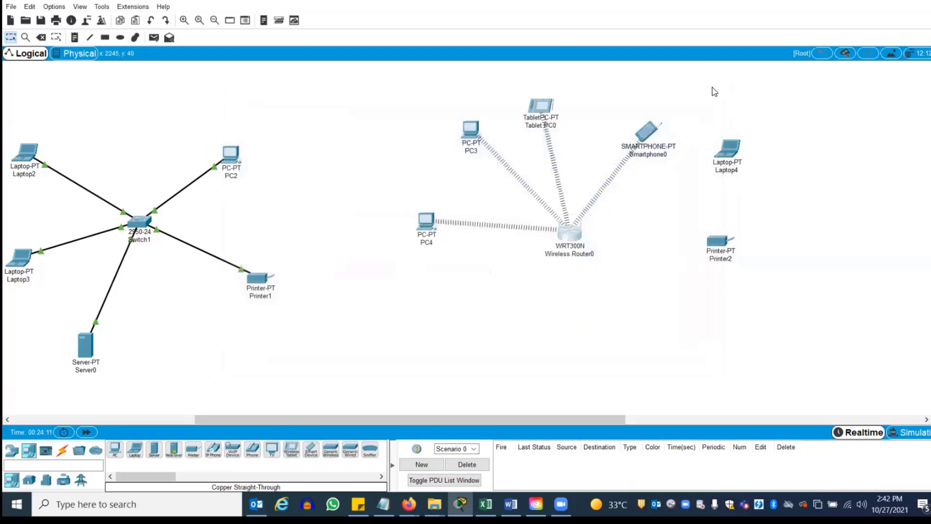
Join Laptop4 to the CIS WPA2 network with its pre-shared key via PC Wireless, then open Printer2
{"action": "left_click", "coordinate": [732, 156]}
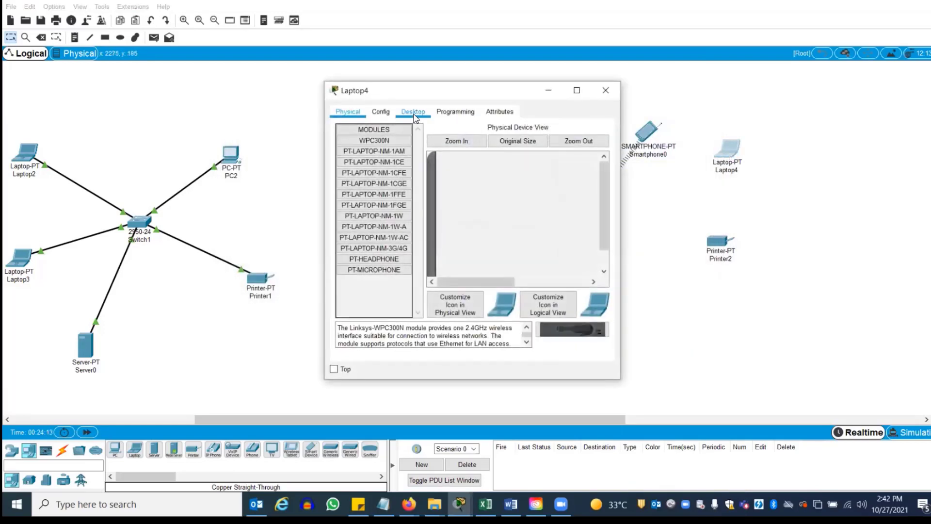
{"action": "left_click", "coordinate": [414, 115]}
{"action": "left_click", "coordinate": [369, 237]}
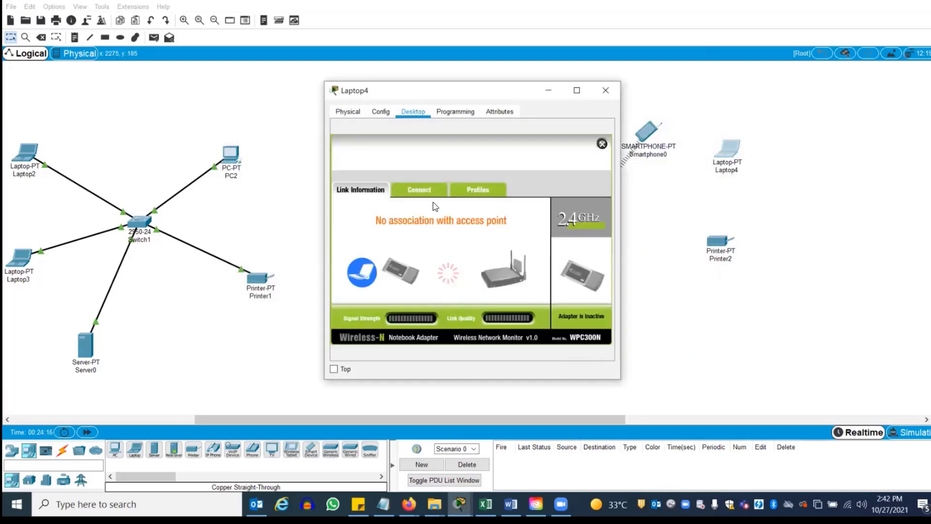
{"action": "left_click", "coordinate": [418, 191]}
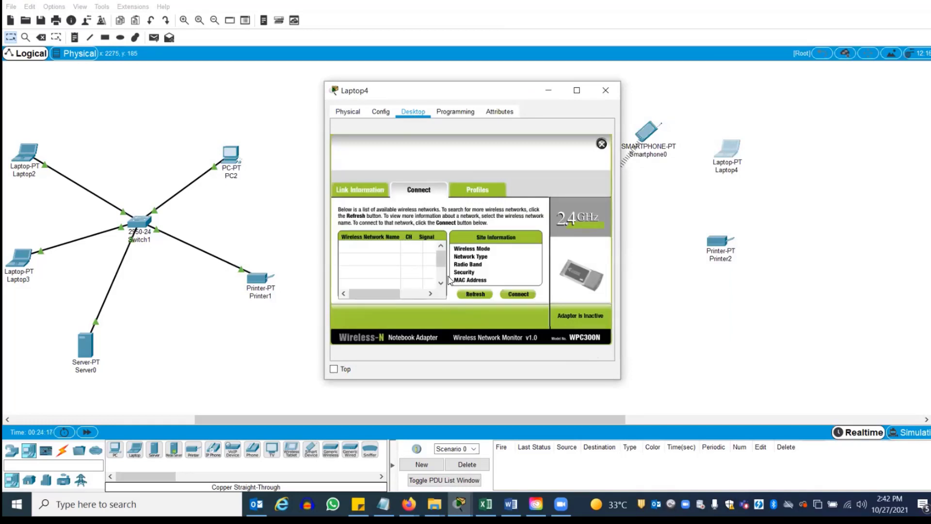
{"action": "left_click", "coordinate": [474, 294]}
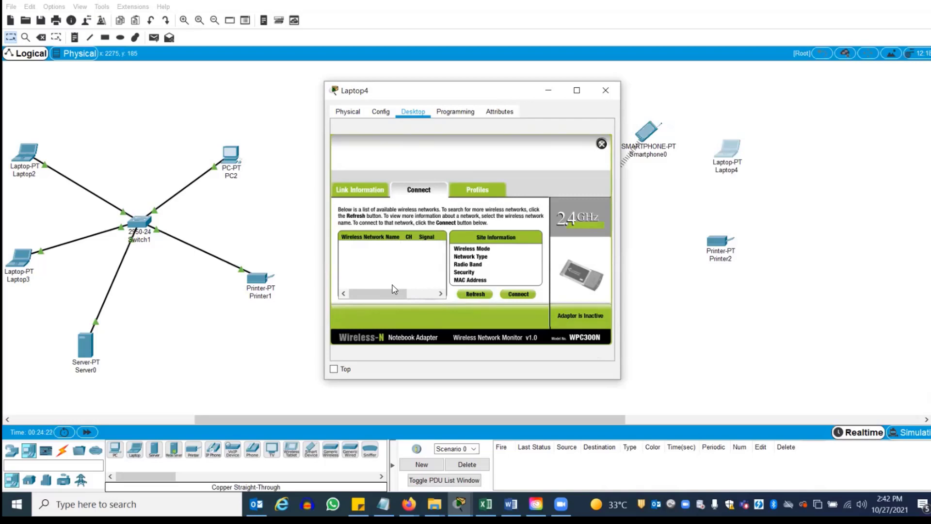
{"action": "left_click", "coordinate": [361, 251]}
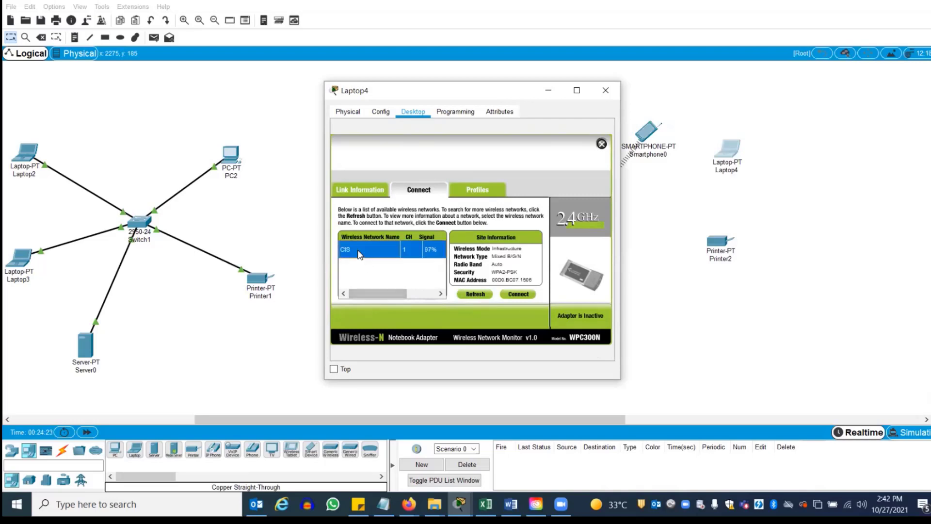
{"action": "left_click", "coordinate": [519, 295]}
{"action": "left_click", "coordinate": [418, 255]}
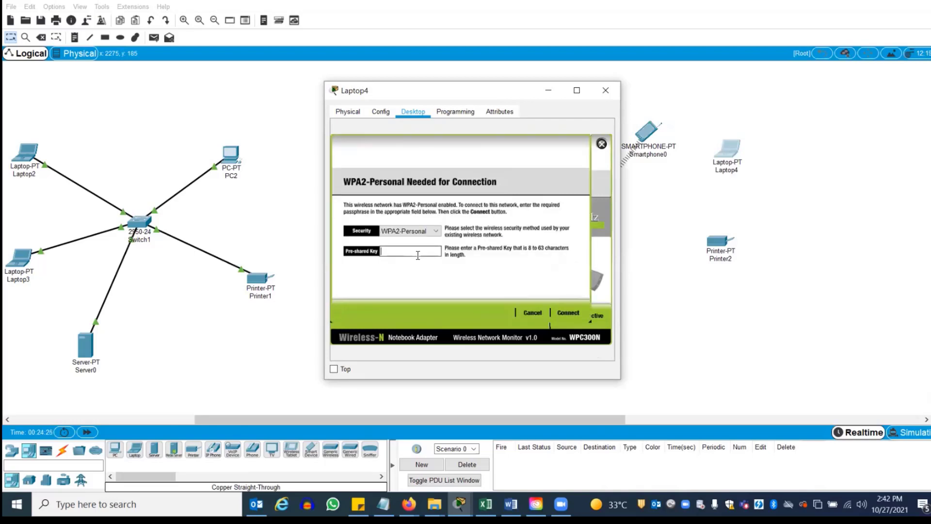
{"action": "type", "text": "12345678"}
{"action": "left_click", "coordinate": [568, 313]}
{"action": "left_click", "coordinate": [605, 90]}
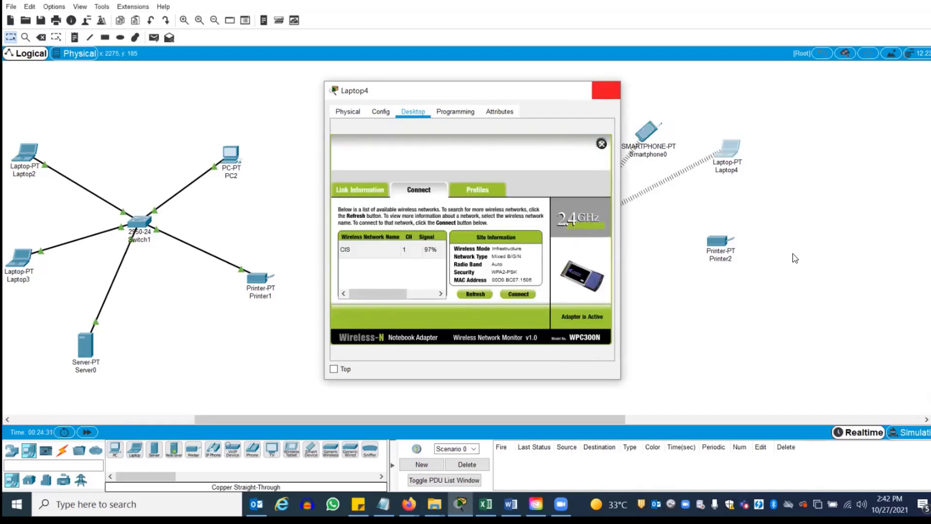
{"action": "left_click", "coordinate": [721, 242]}
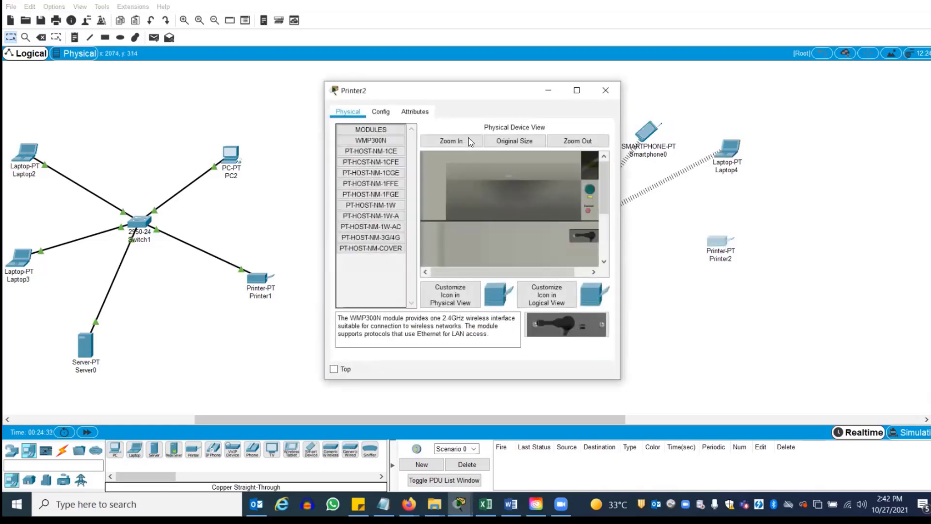
Set Printer2's Wireless0 SSID to CIS with WPA2-PSK and the pass phrase, then close the window
{"action": "left_click", "coordinate": [381, 113]}
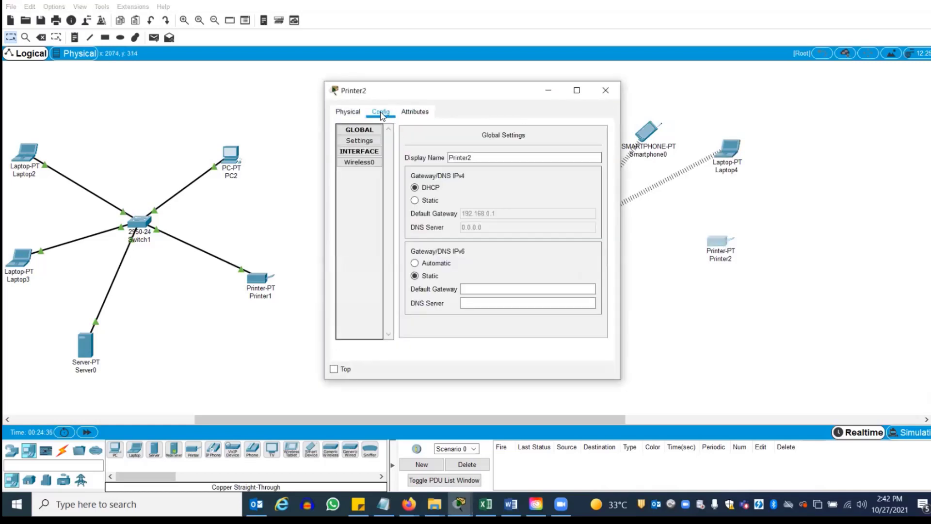
{"action": "left_click", "coordinate": [369, 163]}
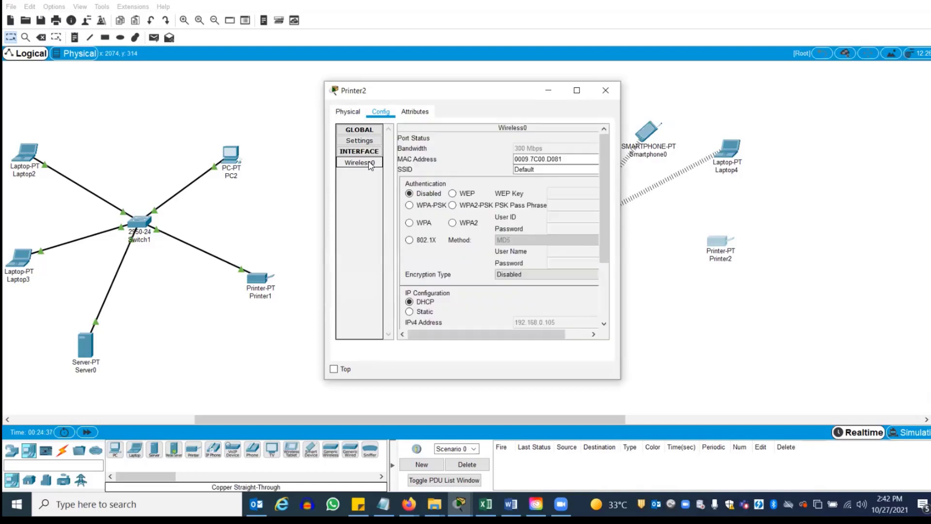
{"action": "left_click", "coordinate": [545, 169]}
{"action": "left_click_drag", "start_coordinate": [546, 169], "coordinate": [482, 172]}
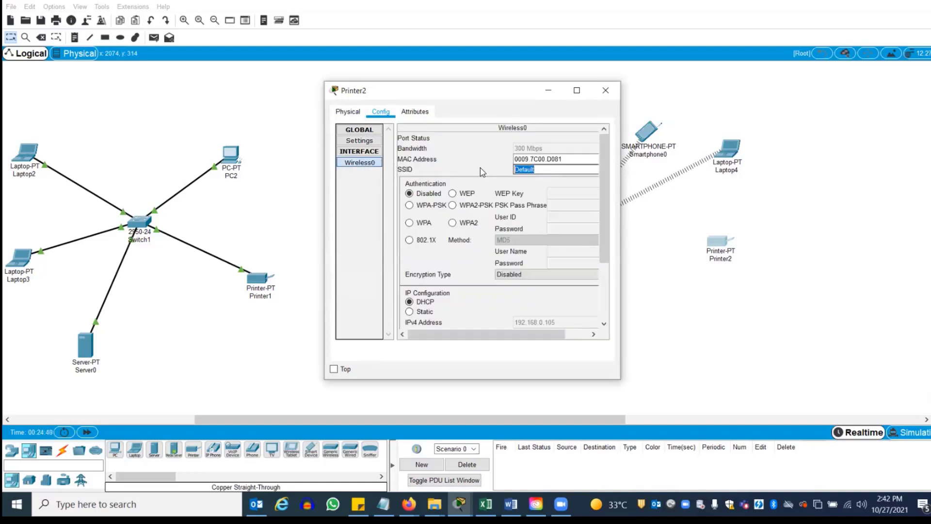
{"action": "type", "text": "CIS"}
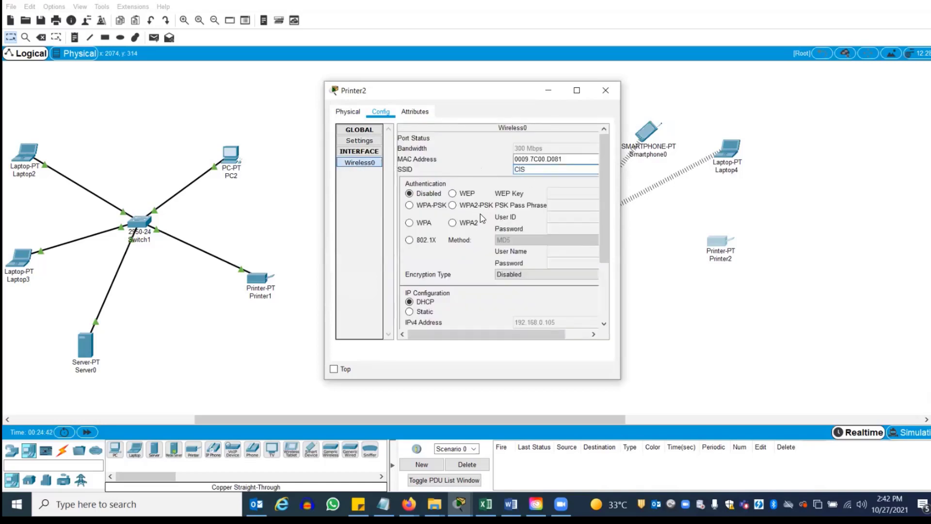
{"action": "left_click", "coordinate": [452, 205]}
{"action": "left_click", "coordinate": [566, 206]}
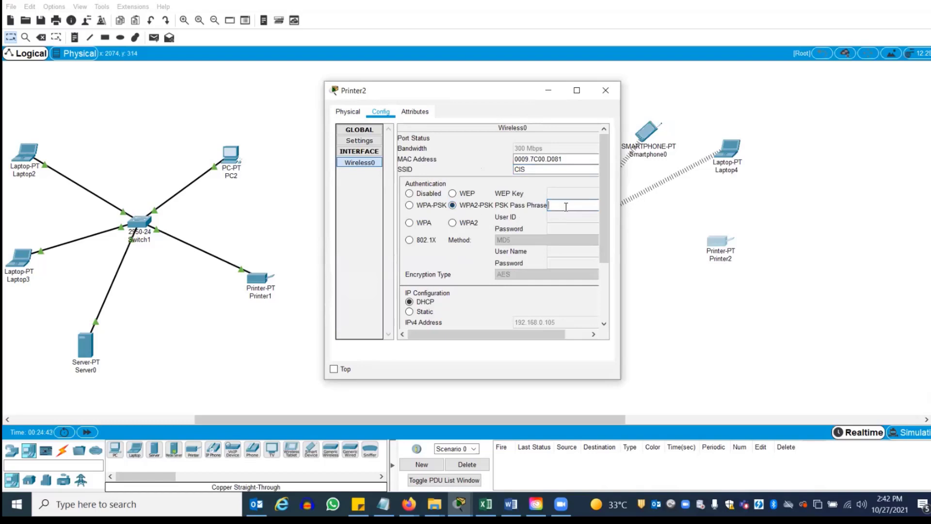
{"action": "type", "text": "12345678"}
{"action": "scroll", "coordinate": [604, 223], "scroll_direction": "down", "scroll_amount": 3}
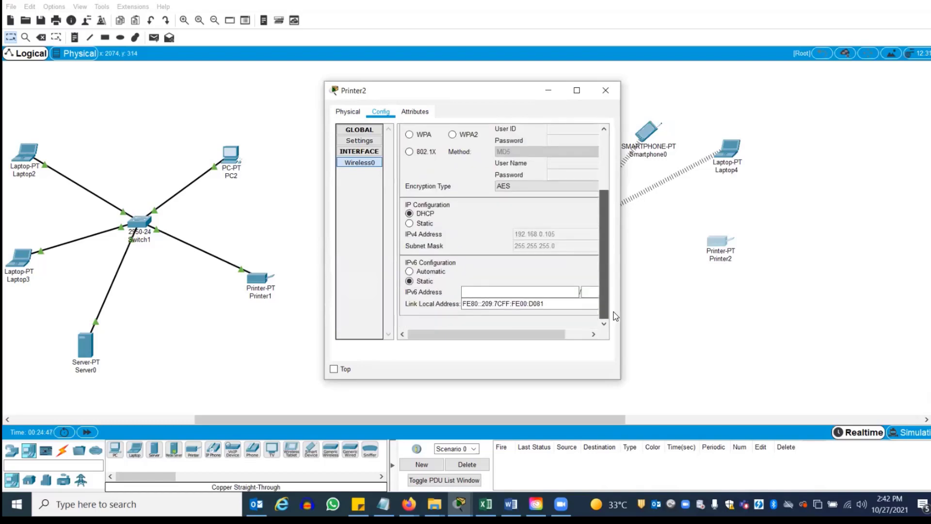
{"action": "left_click", "coordinate": [605, 92]}
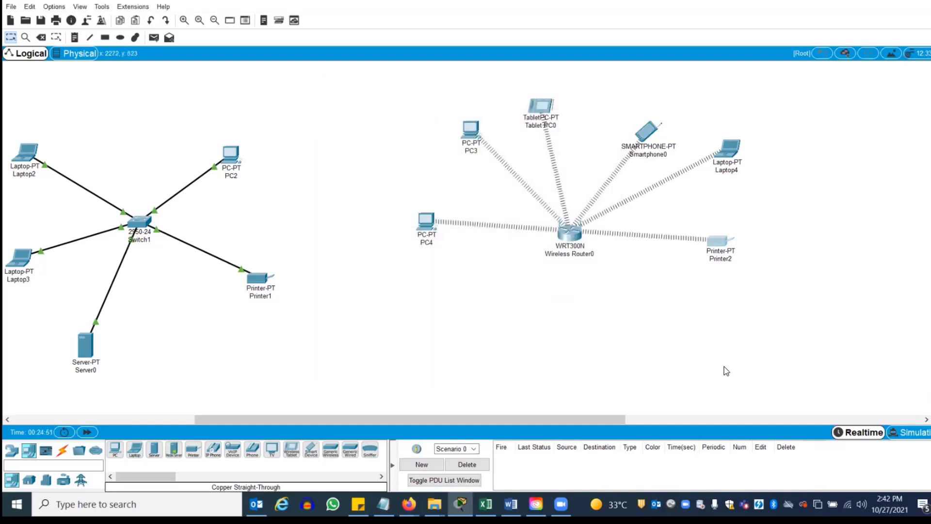
Send simple PDU pings PC4→Printer2, PC3→Laptop4 and PC4→Tablet PC0, then scroll the canvas left
{"action": "left_click", "coordinate": [154, 39]}
{"action": "left_click", "coordinate": [427, 223]}
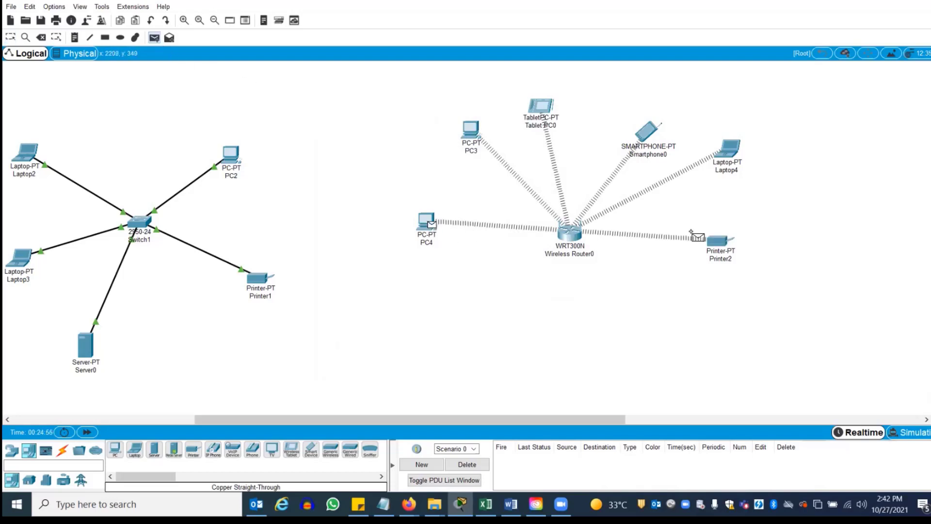
{"action": "left_click", "coordinate": [717, 241]}
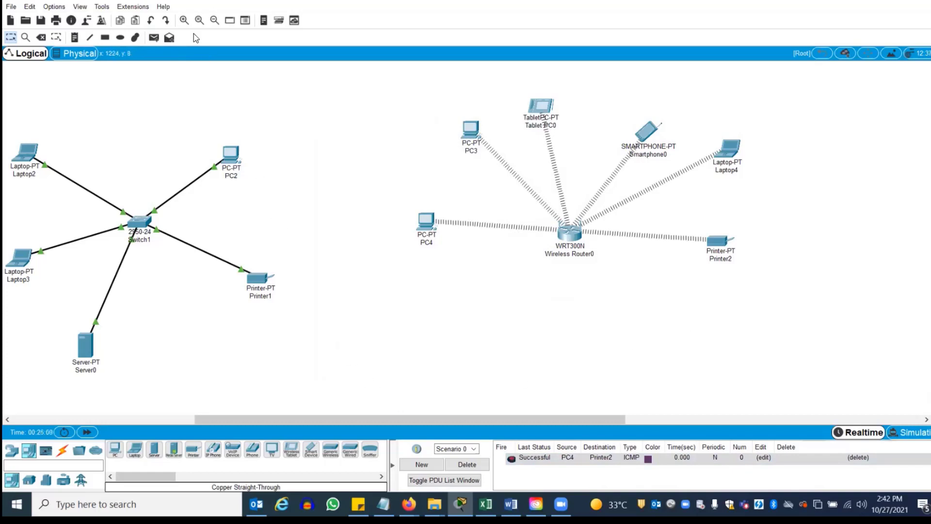
{"action": "left_click", "coordinate": [154, 37]}
{"action": "left_click", "coordinate": [471, 142]}
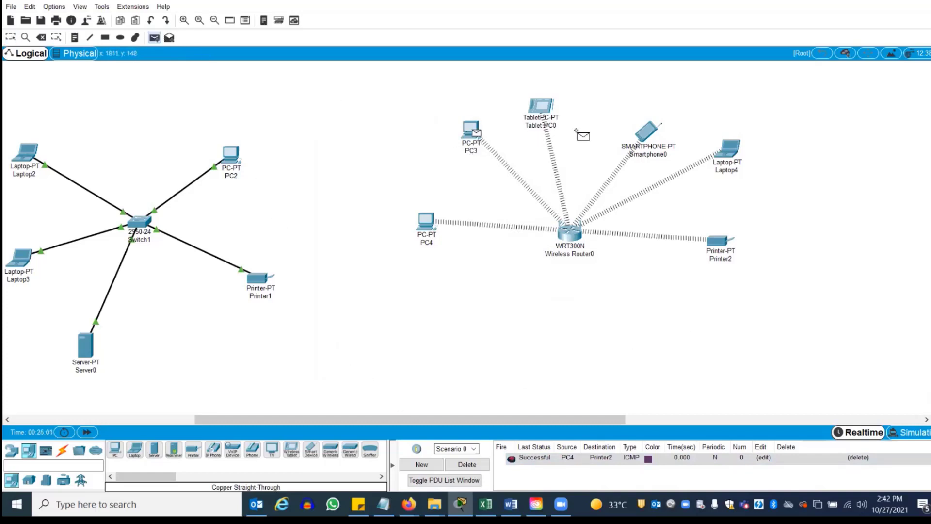
{"action": "left_click", "coordinate": [729, 152]}
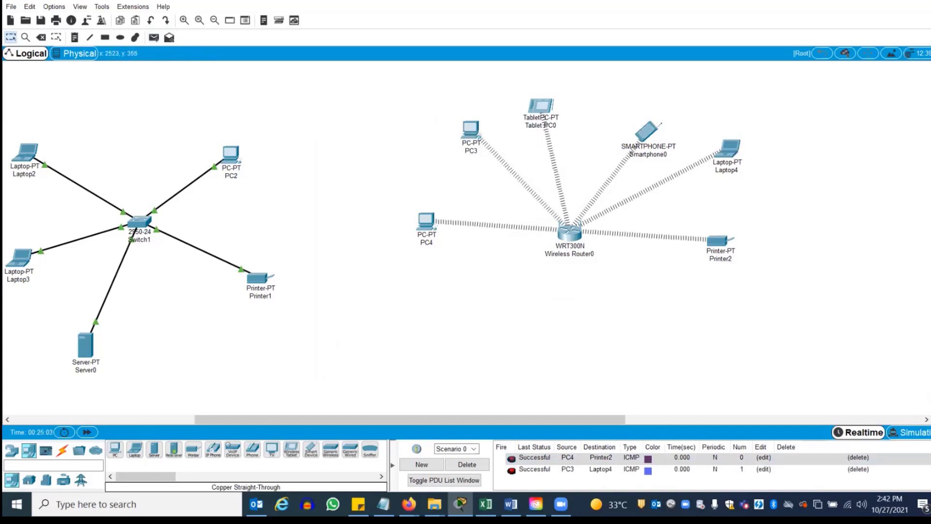
{"action": "left_click", "coordinate": [154, 37]}
{"action": "left_click", "coordinate": [426, 221]}
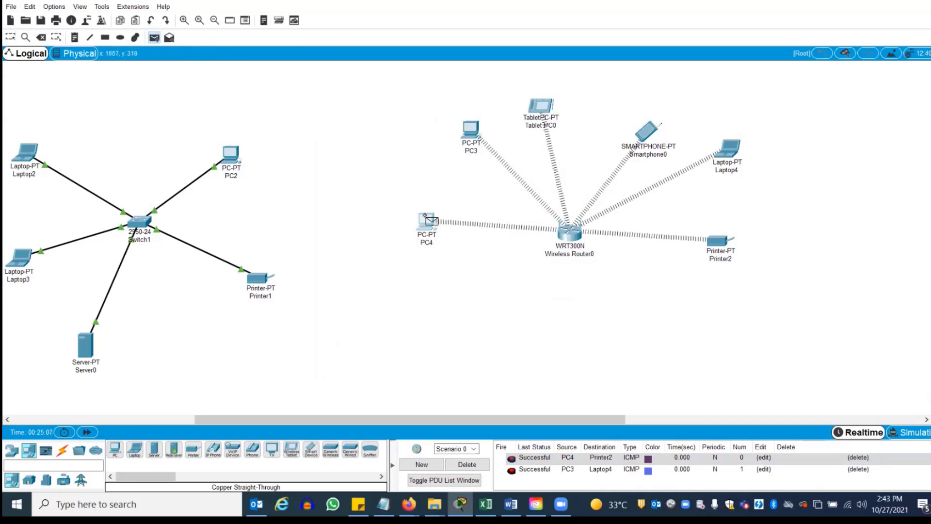
{"action": "left_click", "coordinate": [537, 107]}
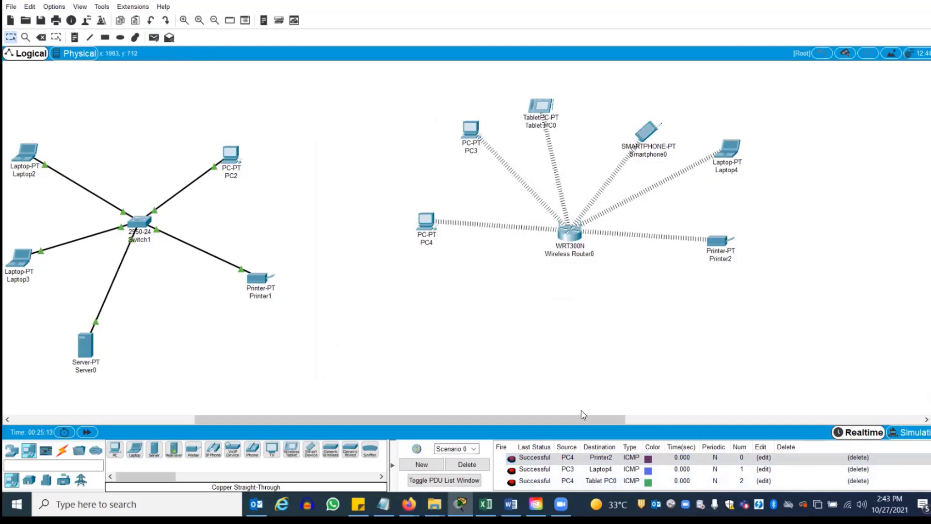
{"action": "left_click_drag", "start_coordinate": [584, 416], "coordinate": [418, 421]}
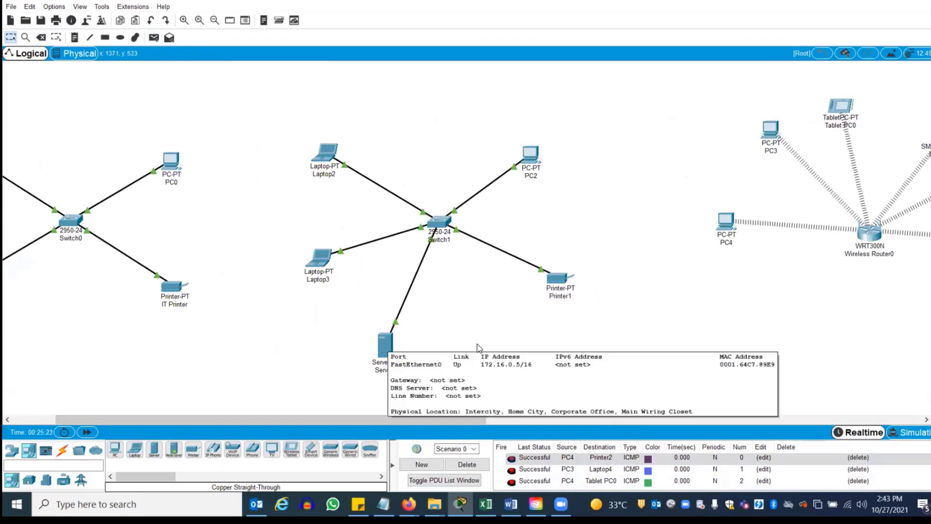
Open Server0 to view its HTTP service with HTTP and HTTPS enabled
{"action": "left_click", "coordinate": [388, 341]}
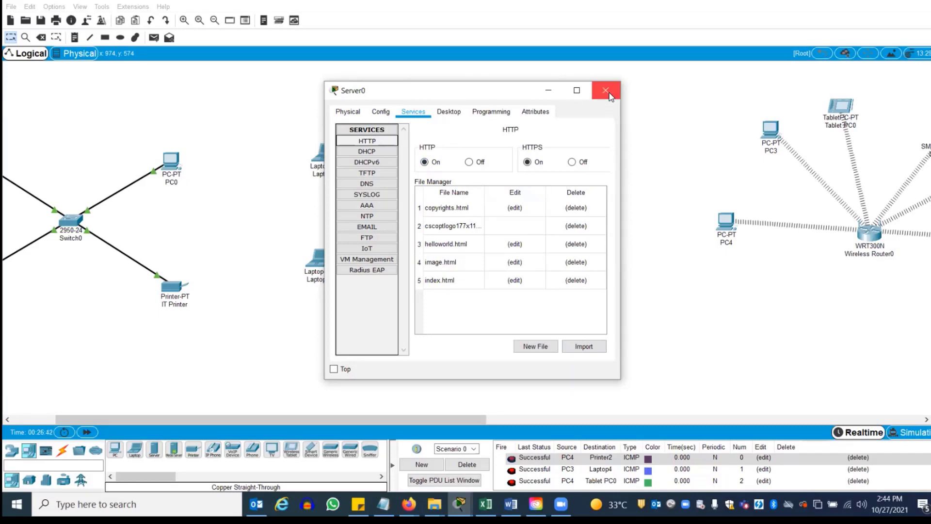
Confirm Server0's FastEthernet0 IPv4 address is 172.16.0.5, then close its window
{"action": "left_click", "coordinate": [348, 112]}
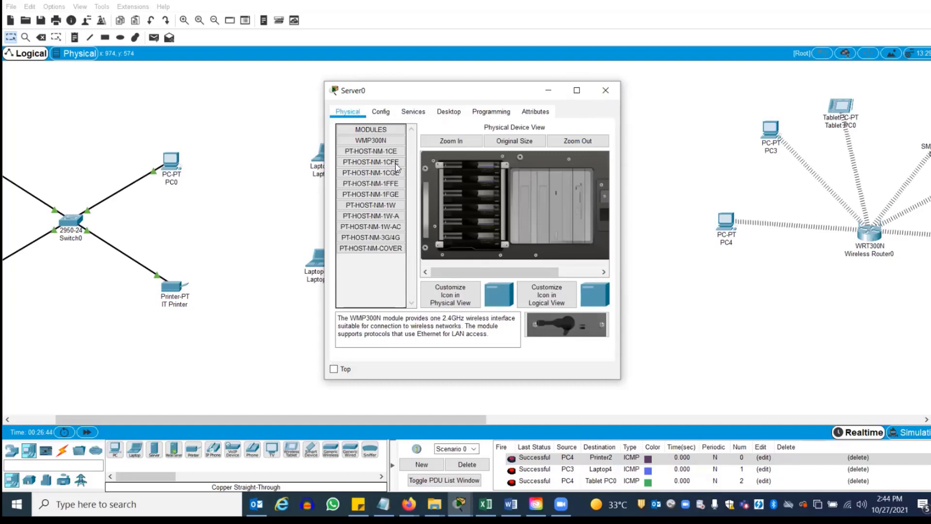
{"action": "left_click", "coordinate": [382, 108]}
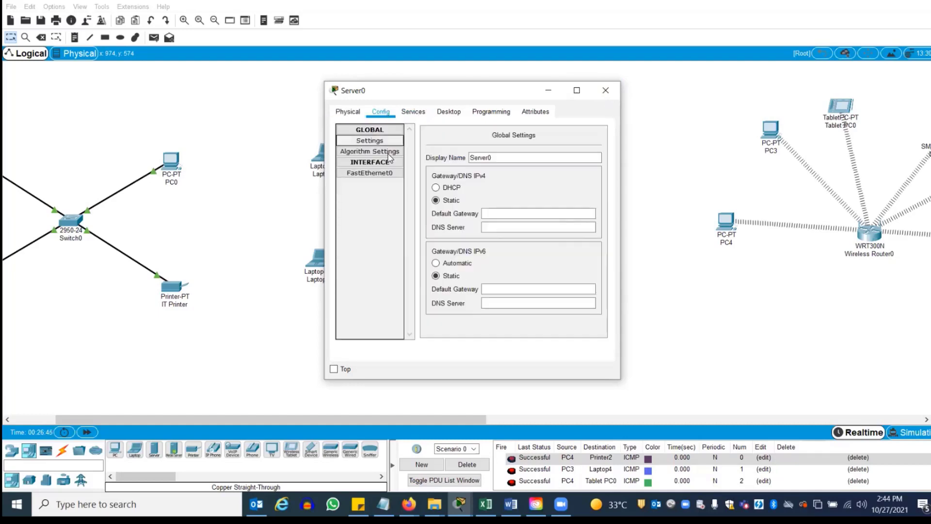
{"action": "left_click", "coordinate": [381, 173]}
{"action": "left_click", "coordinate": [544, 214]}
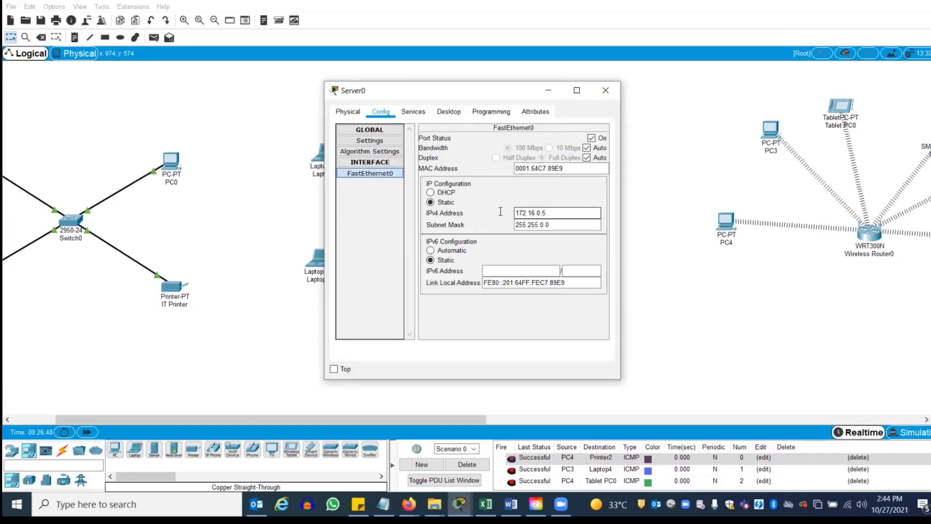
{"action": "key", "text": "ctrl+a"}
{"action": "left_click", "coordinate": [605, 89]}
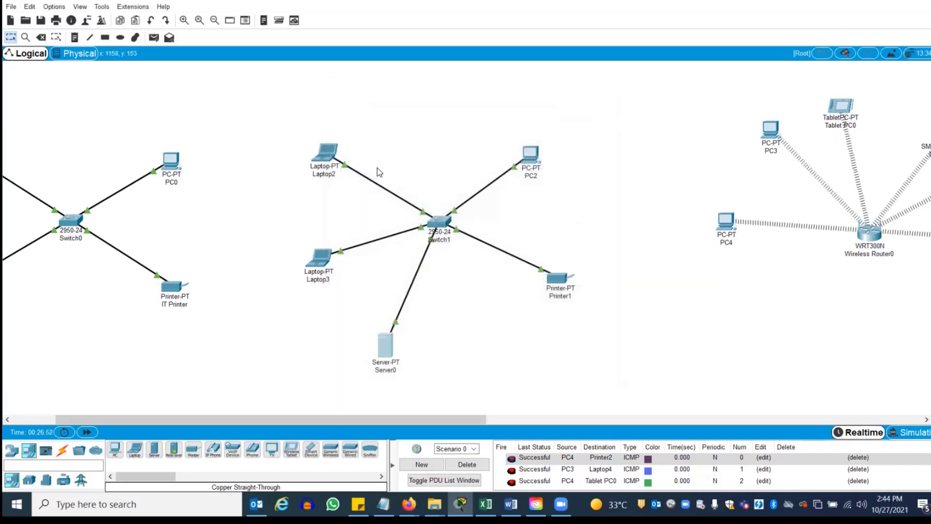
{"action": "left_click", "coordinate": [528, 158]}
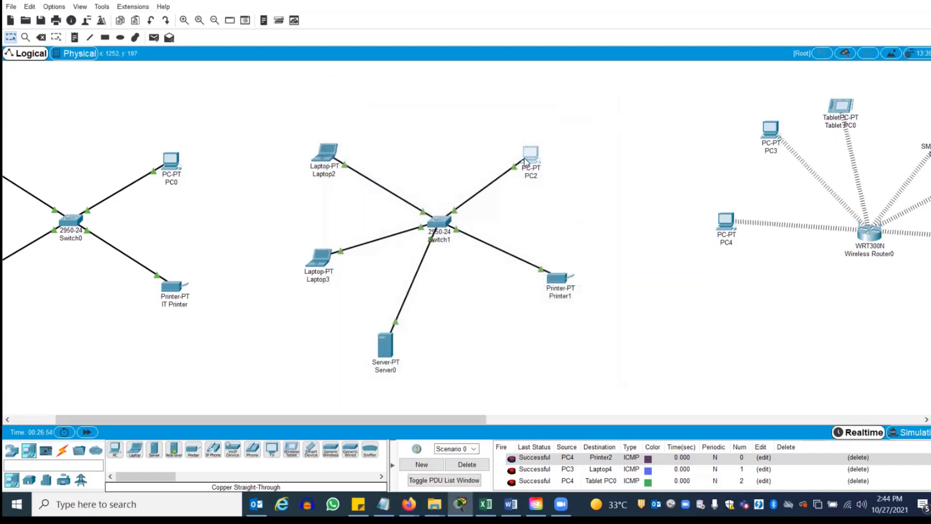
{"action": "left_click", "coordinate": [413, 112]}
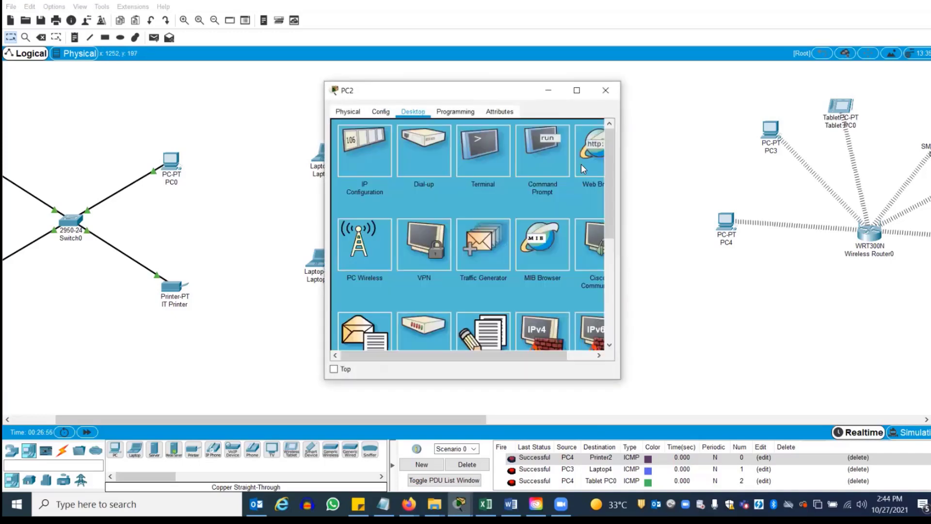
{"action": "left_click", "coordinate": [595, 150]}
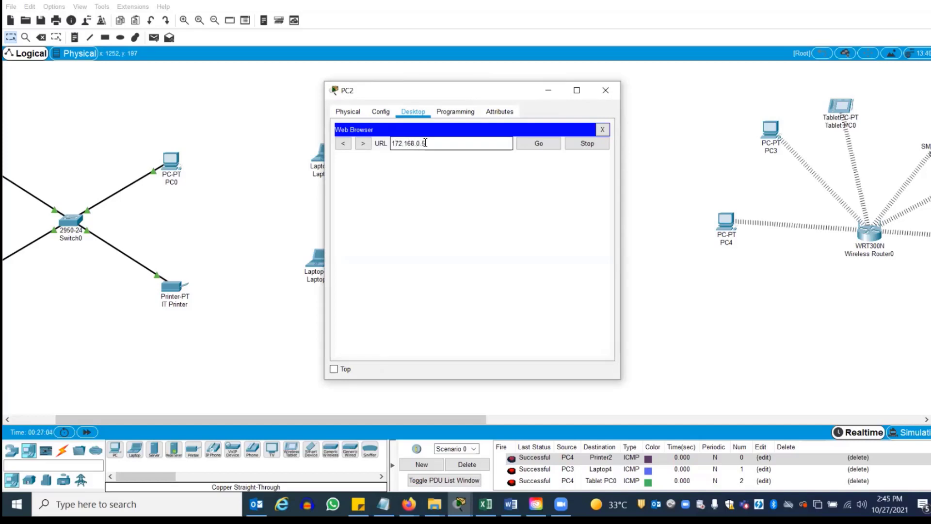
{"action": "type", "text": "172.168.0.5"}
{"action": "key", "text": "Return"}
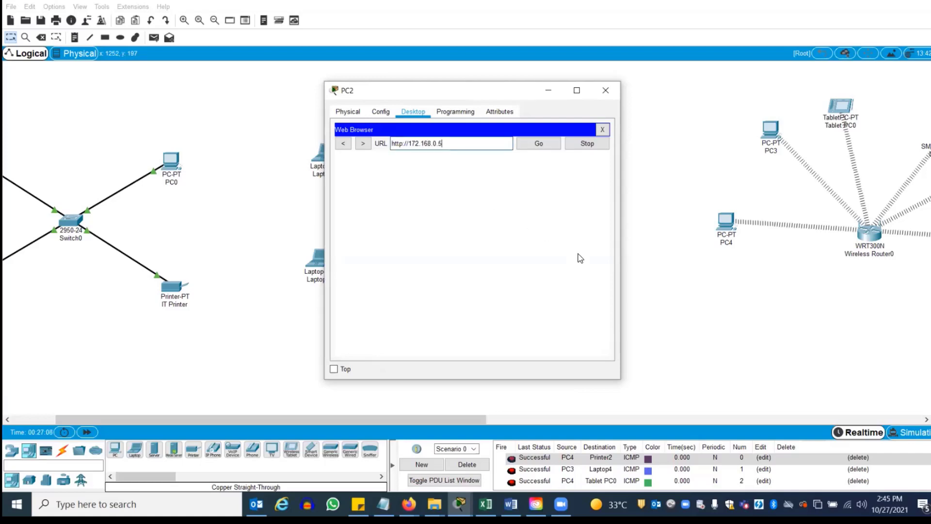
{"action": "left_click", "coordinate": [539, 145]}
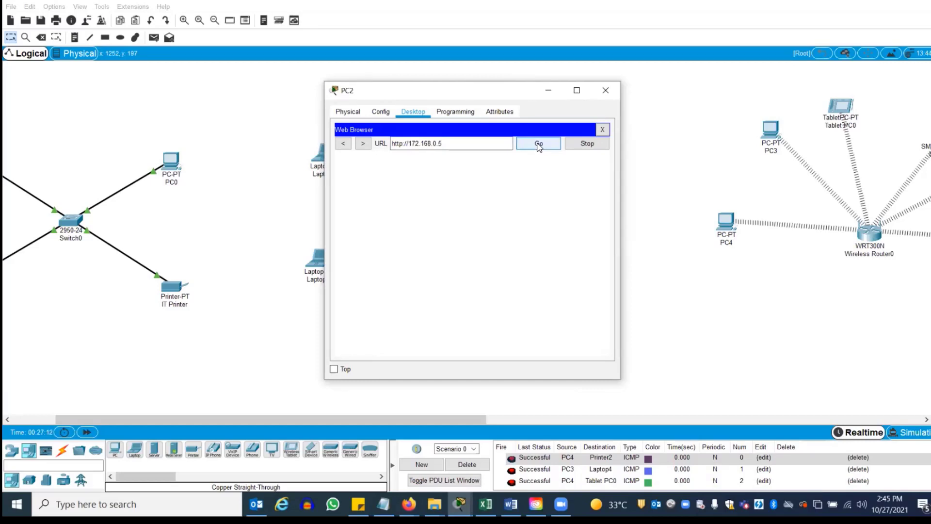
{"action": "left_click", "coordinate": [602, 130]}
{"action": "left_click", "coordinate": [588, 146]}
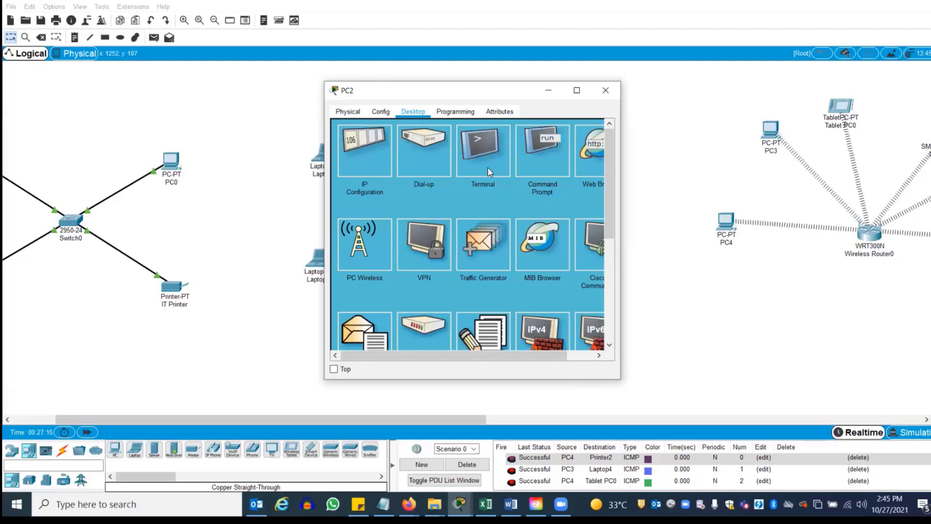
{"action": "left_click", "coordinate": [438, 144]}
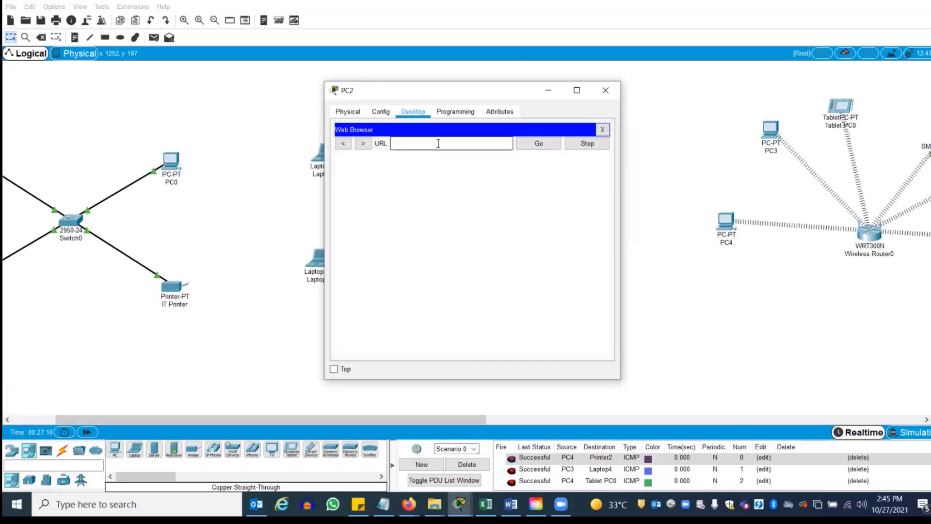
{"action": "type", "text": "172.16.0.5"}
{"action": "key", "text": "Return"}
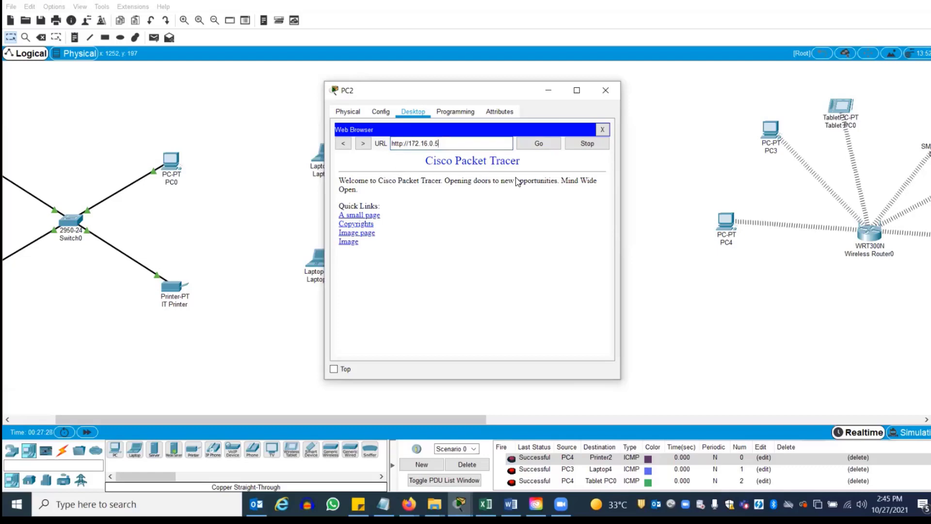
Follow the helloworld link in PC2's browser and return to the welcome page
{"action": "left_click", "coordinate": [366, 215]}
{"action": "left_click", "coordinate": [347, 167]}
{"action": "left_click_drag", "start_coordinate": [409, 143], "coordinate": [434, 142]}
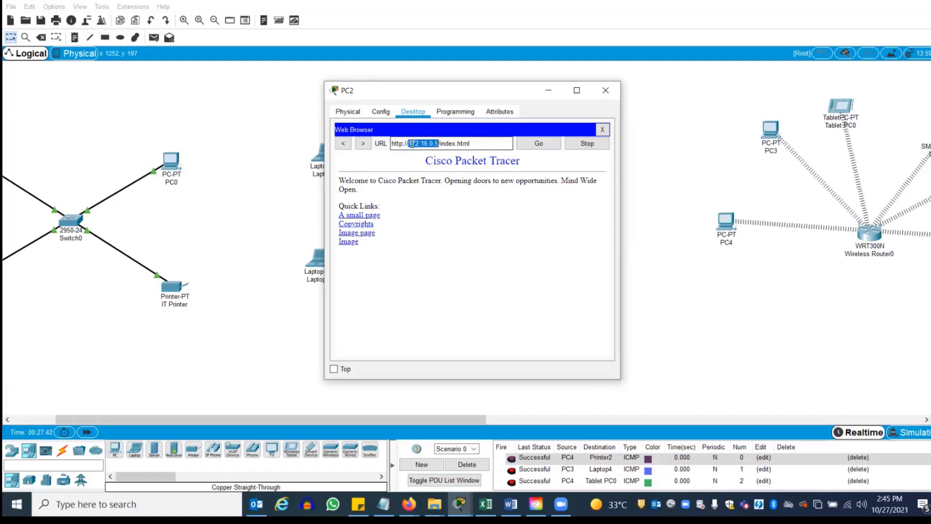
{"action": "left_click_drag", "start_coordinate": [411, 144], "coordinate": [439, 144]}
Check Server0's Services, review PC2's browser URL, then minimize PC2 and reopen Server0
{"action": "left_click", "coordinate": [553, 93]}
{"action": "left_click", "coordinate": [390, 356]}
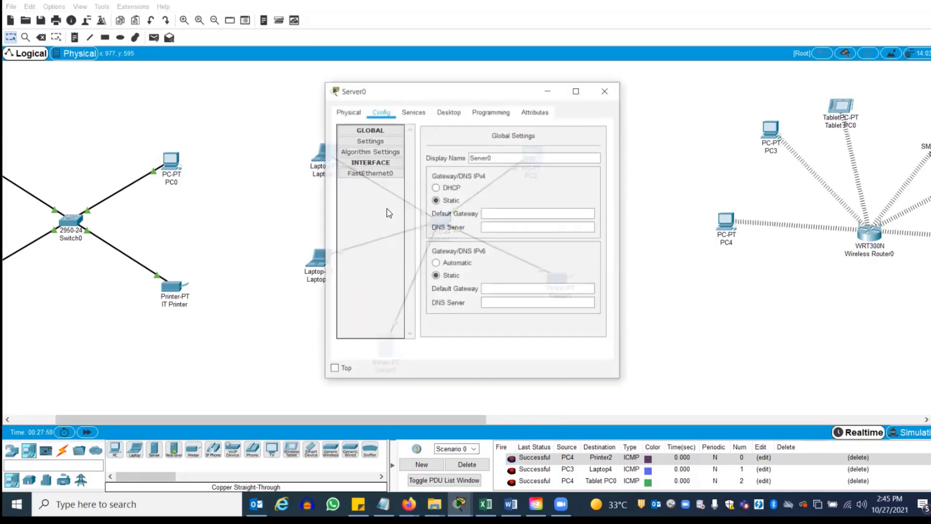
{"action": "left_click", "coordinate": [414, 111]}
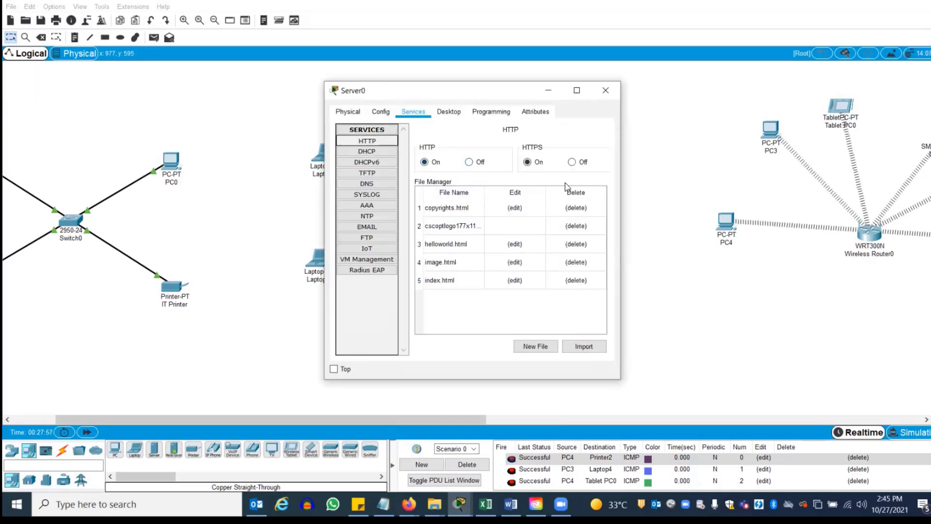
{"action": "left_click", "coordinate": [605, 90]}
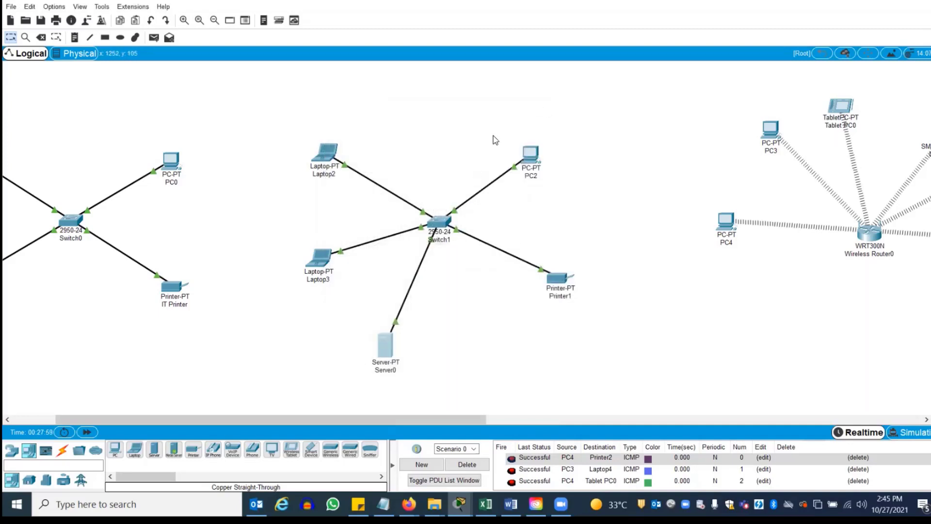
{"action": "left_click", "coordinate": [538, 163]}
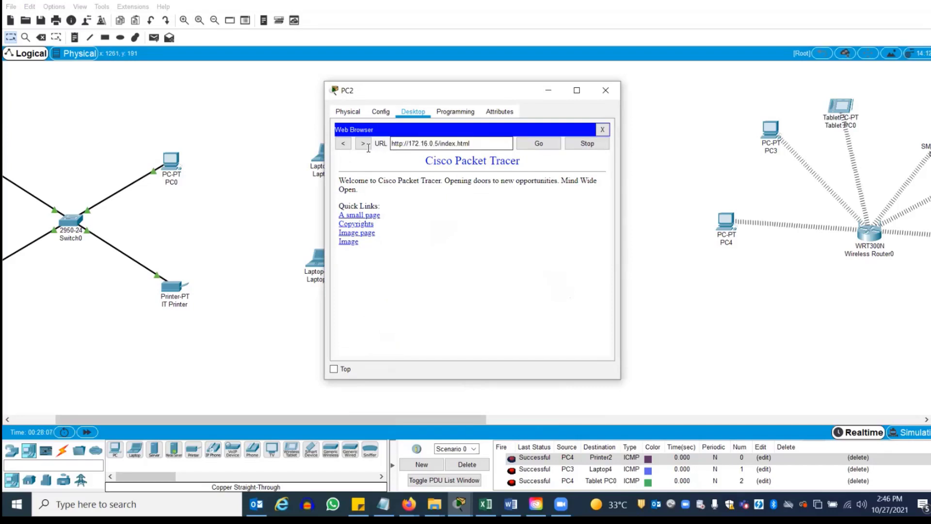
{"action": "left_click_drag", "start_coordinate": [471, 144], "coordinate": [393, 144]}
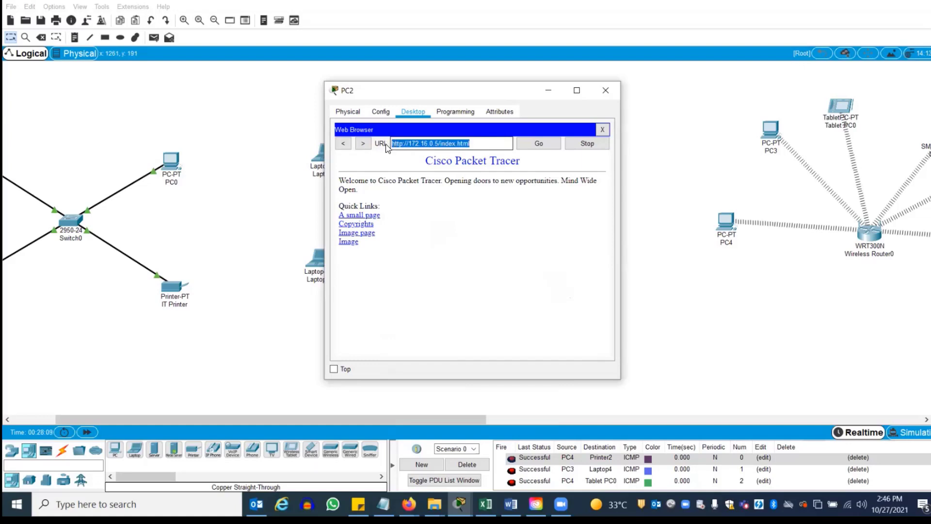
{"action": "left_click", "coordinate": [502, 139]}
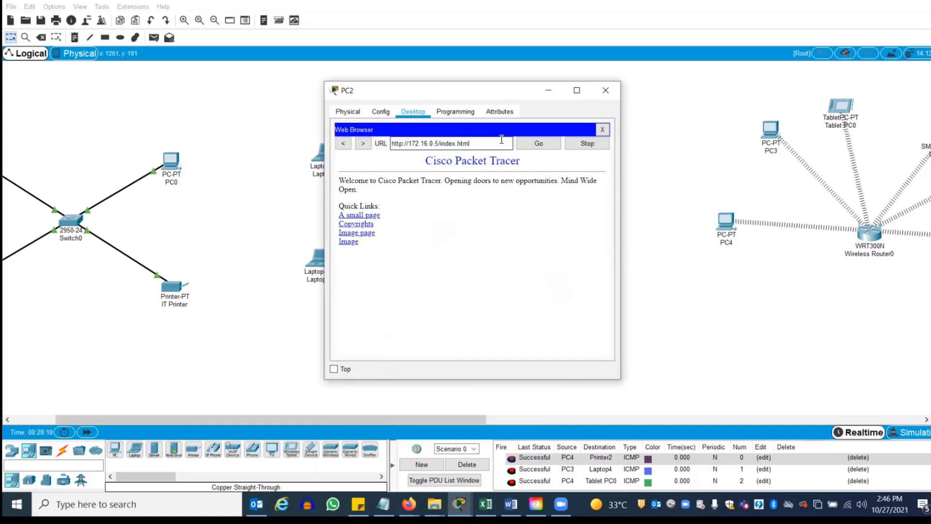
{"action": "left_click", "coordinate": [547, 91]}
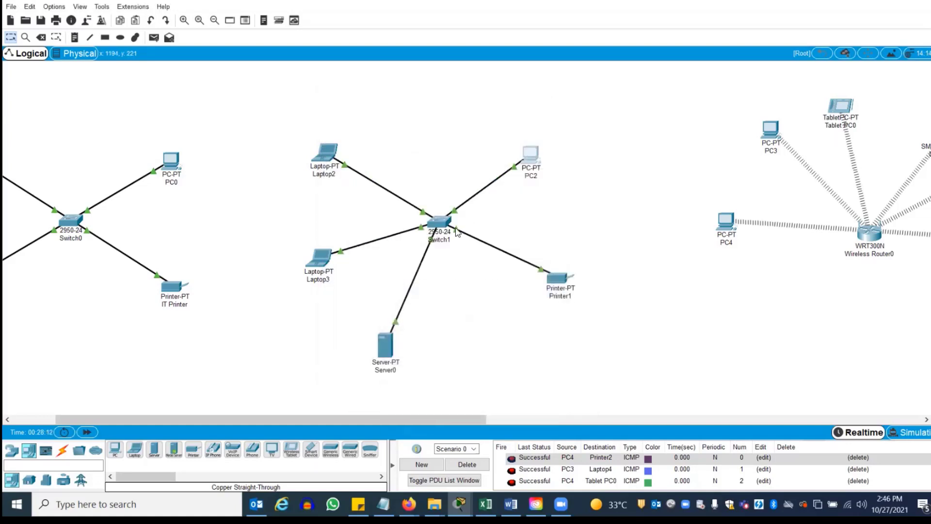
{"action": "left_click", "coordinate": [386, 346]}
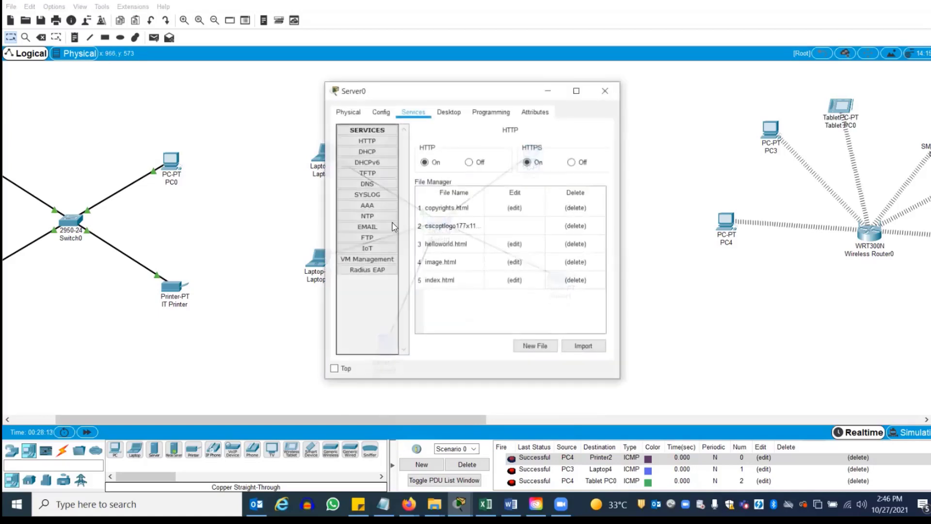
Turn on Server0's DNS and save an A record cisco.com → 172.16.0.5
{"action": "left_click", "coordinate": [366, 184]}
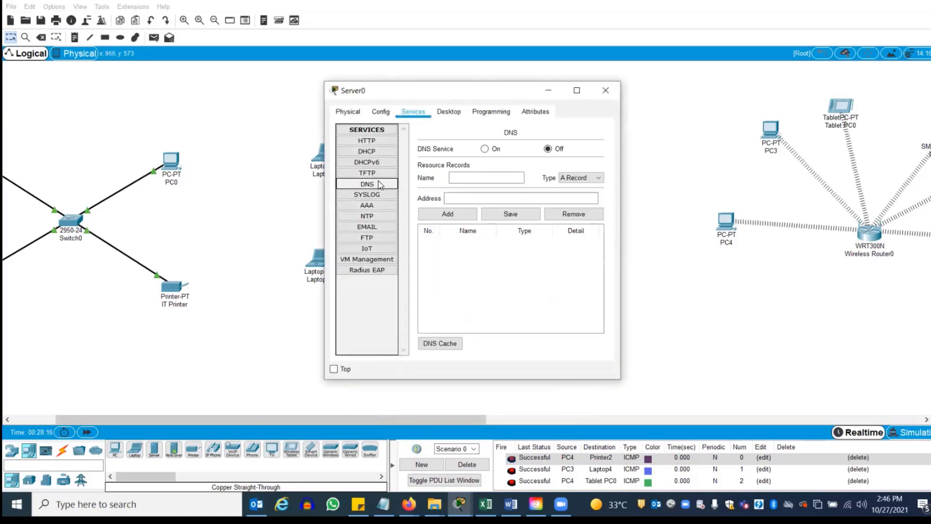
{"action": "left_click", "coordinate": [476, 178]}
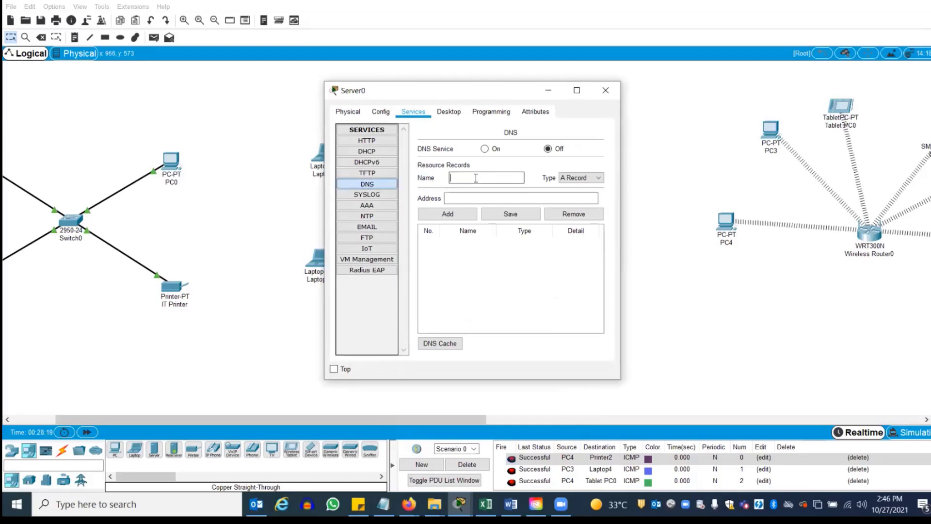
{"action": "left_click", "coordinate": [485, 149]}
{"action": "left_click", "coordinate": [492, 198]}
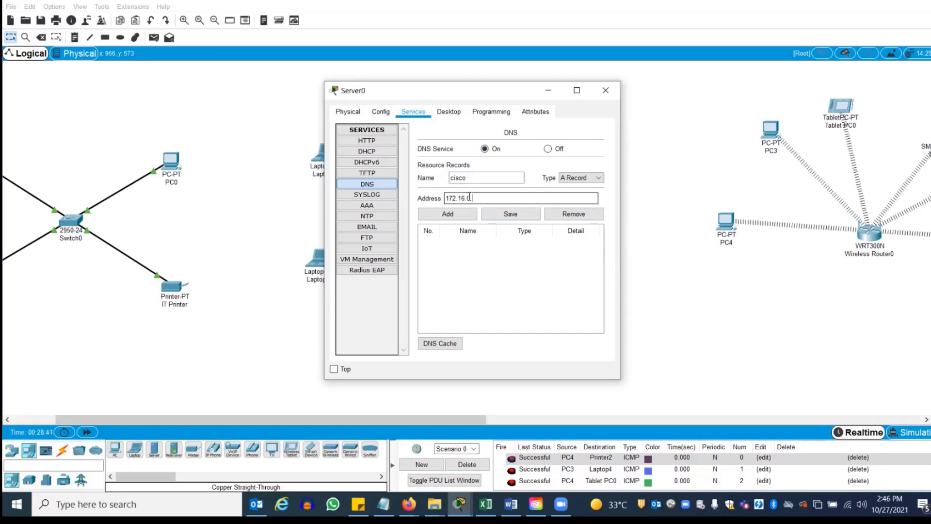
{"action": "type", "text": ".5"}
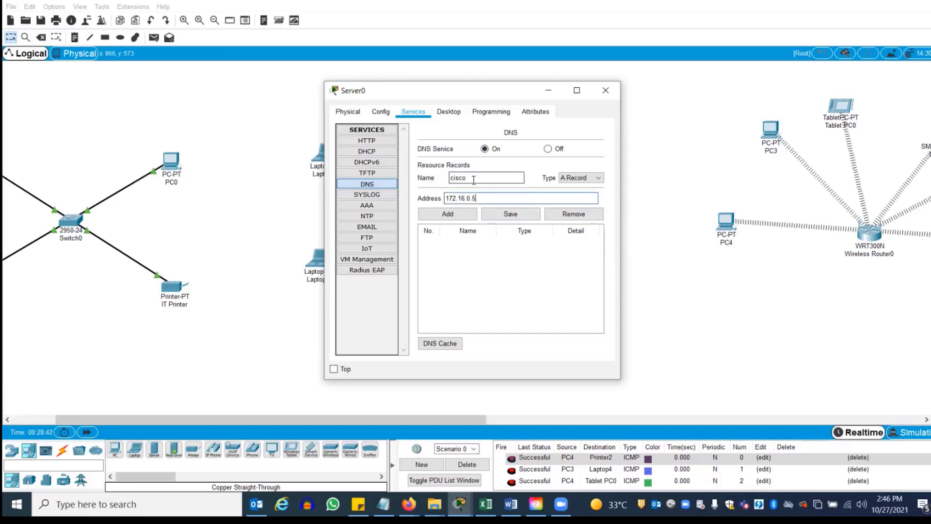
{"action": "left_click", "coordinate": [453, 217]}
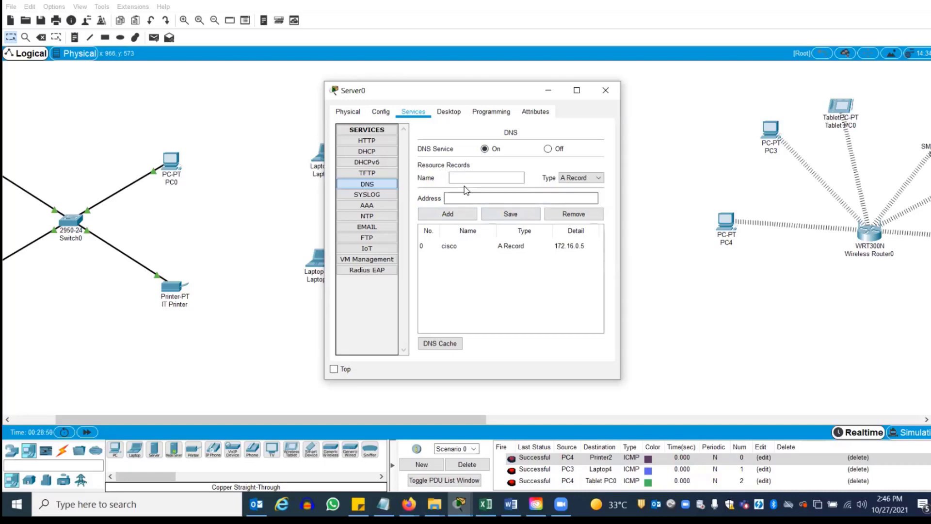
{"action": "left_click", "coordinate": [450, 247]}
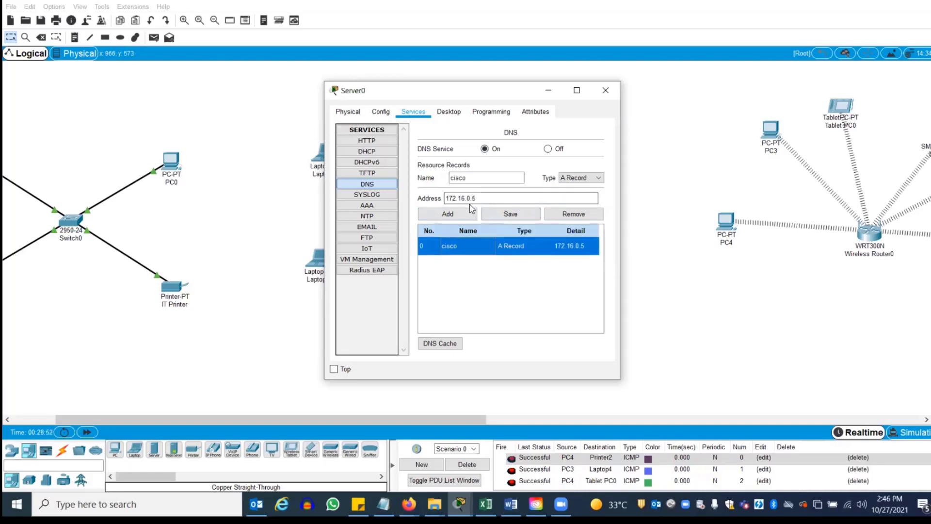
{"action": "left_click", "coordinate": [477, 178]}
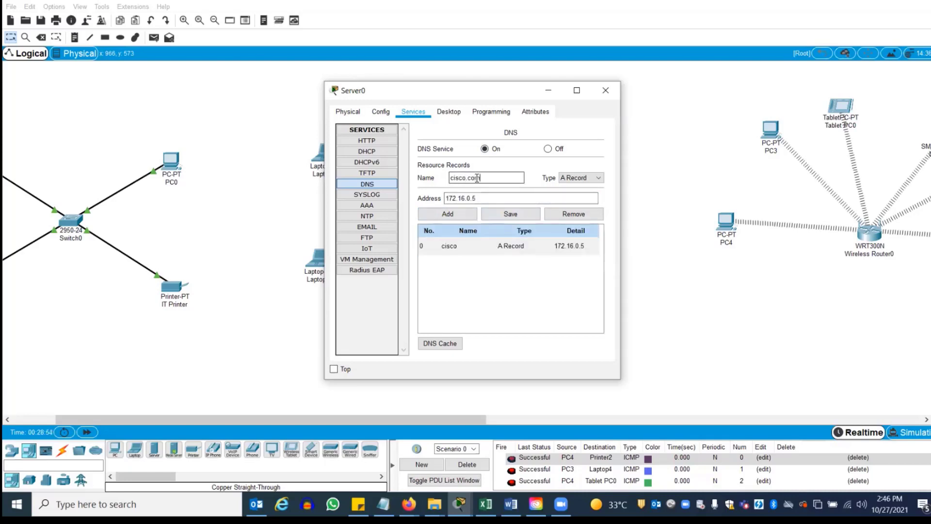
{"action": "type", "text": ".com"}
{"action": "left_click", "coordinate": [508, 213]}
{"action": "left_click", "coordinate": [605, 92]}
Request cisco.com in PC2's web browser, stop the blank load, and close the browser
{"action": "left_click", "coordinate": [525, 164]}
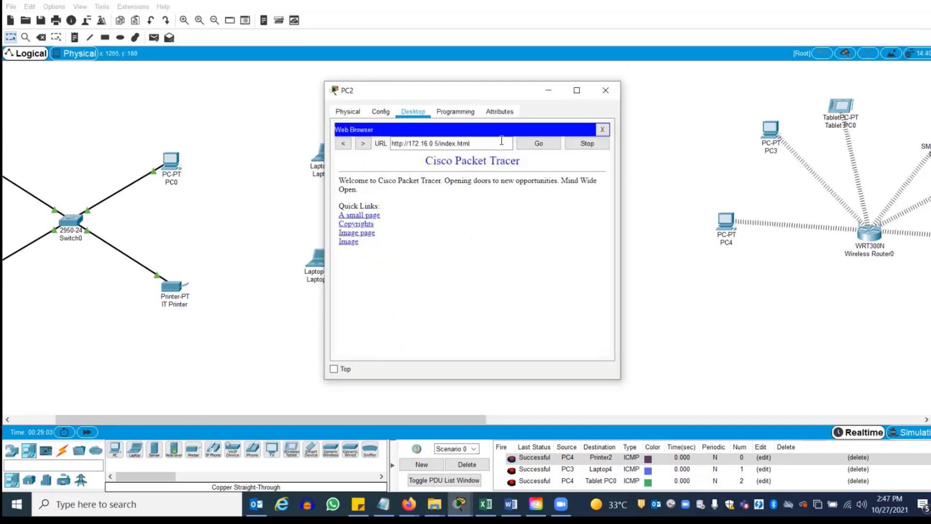
{"action": "left_click", "coordinate": [602, 130]}
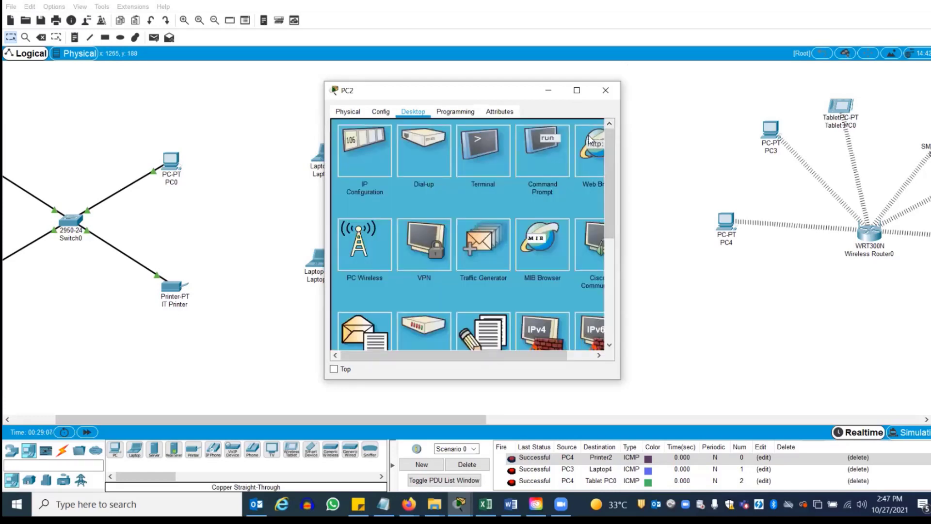
{"action": "left_click", "coordinate": [590, 140]}
{"action": "left_click", "coordinate": [479, 143]}
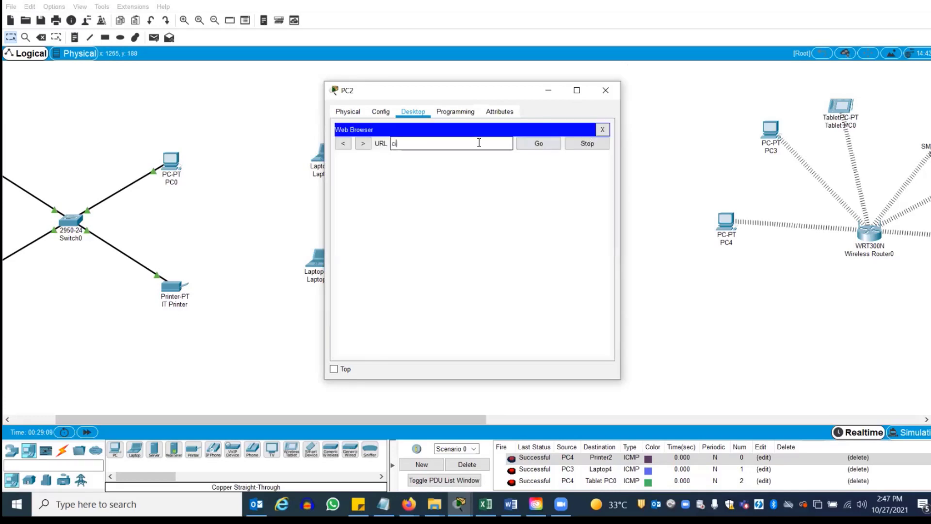
{"action": "type", "text": "cisco.com"}
{"action": "key", "text": "Return"}
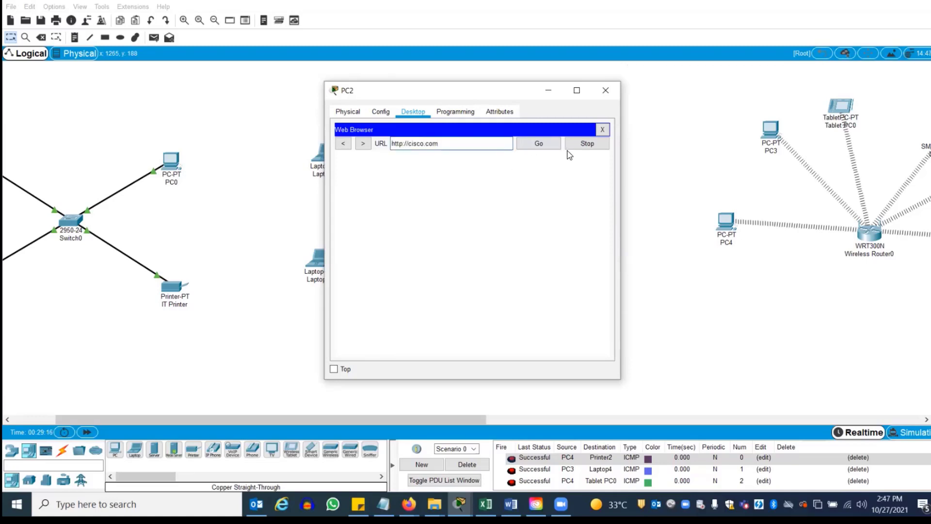
{"action": "left_click", "coordinate": [592, 145]}
{"action": "left_click", "coordinate": [602, 129]}
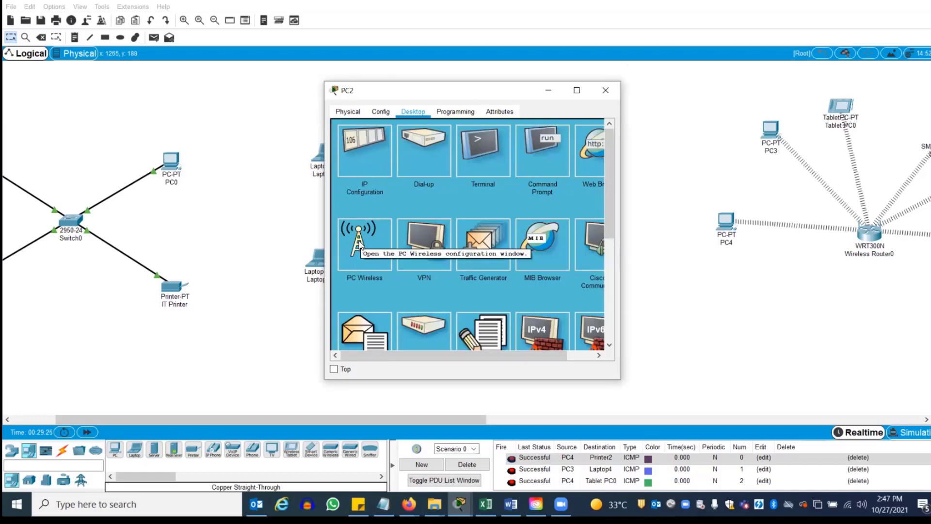
Review Server0's cisco.com DNS record, then enter 172.16.0.5 as serverPool's DHCP DNS server
{"action": "left_click", "coordinate": [605, 89]}
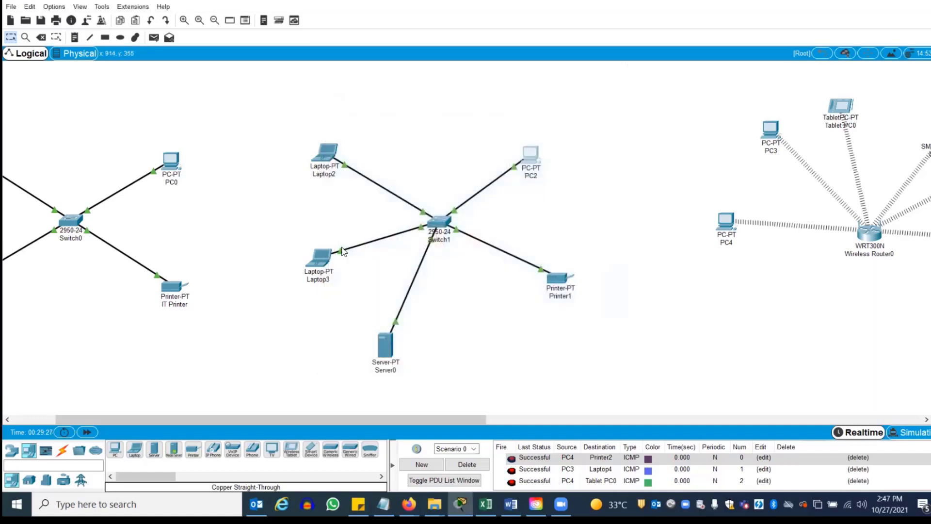
{"action": "left_click", "coordinate": [389, 340]}
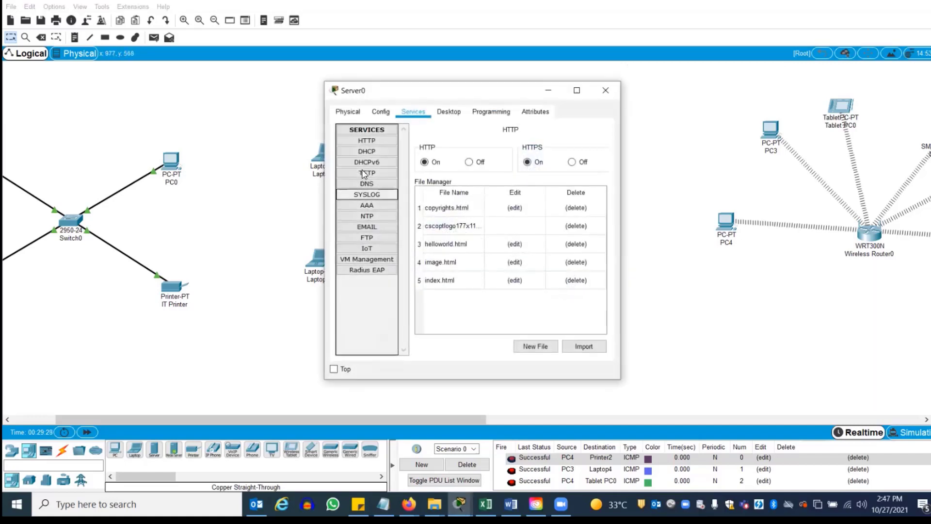
{"action": "left_click", "coordinate": [365, 184]}
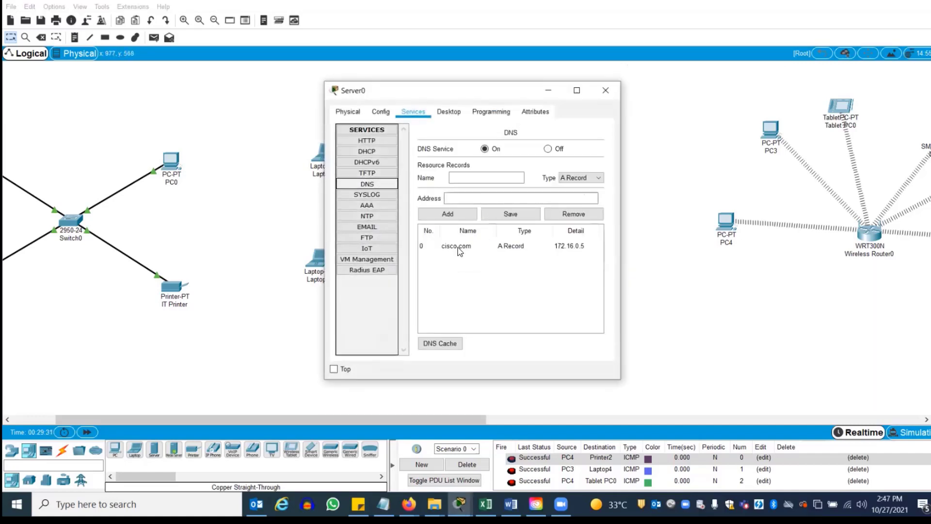
{"action": "left_click", "coordinate": [460, 248]}
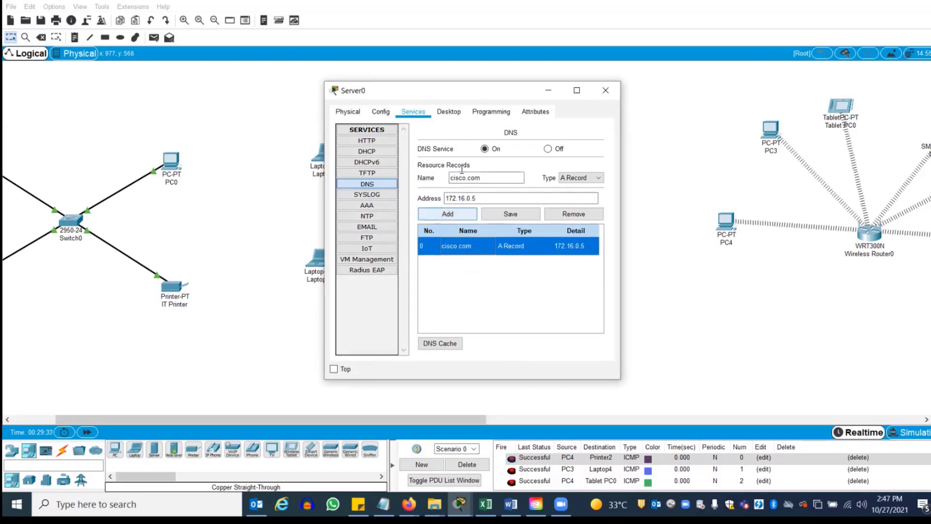
{"action": "left_click", "coordinate": [347, 112]}
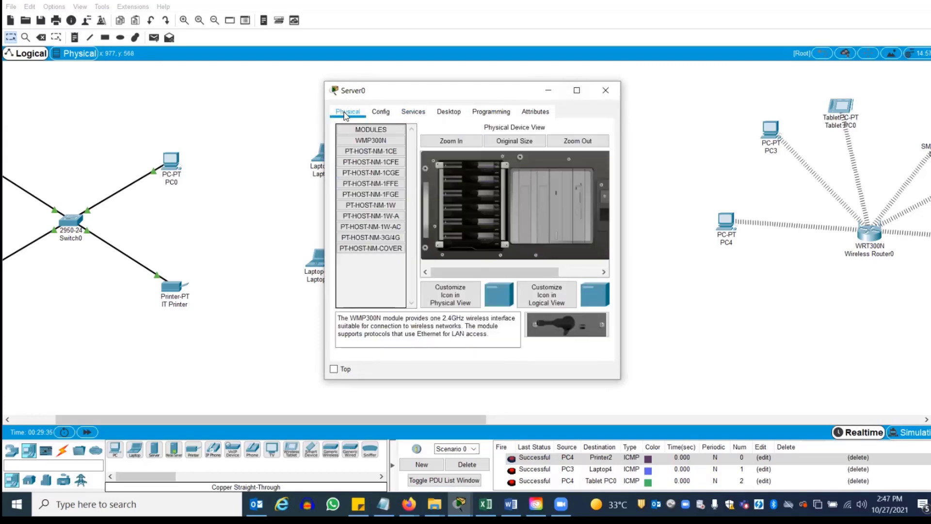
{"action": "left_click", "coordinate": [416, 113]}
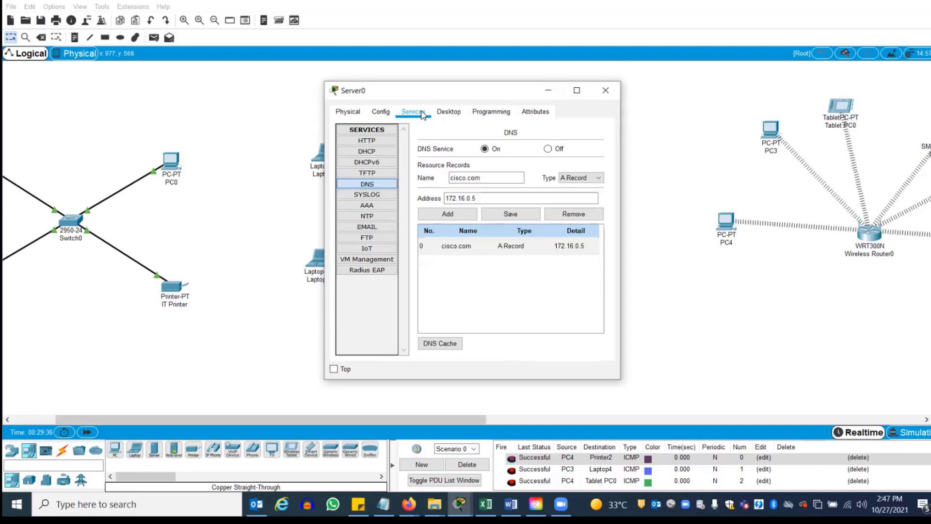
{"action": "left_click", "coordinate": [366, 152]}
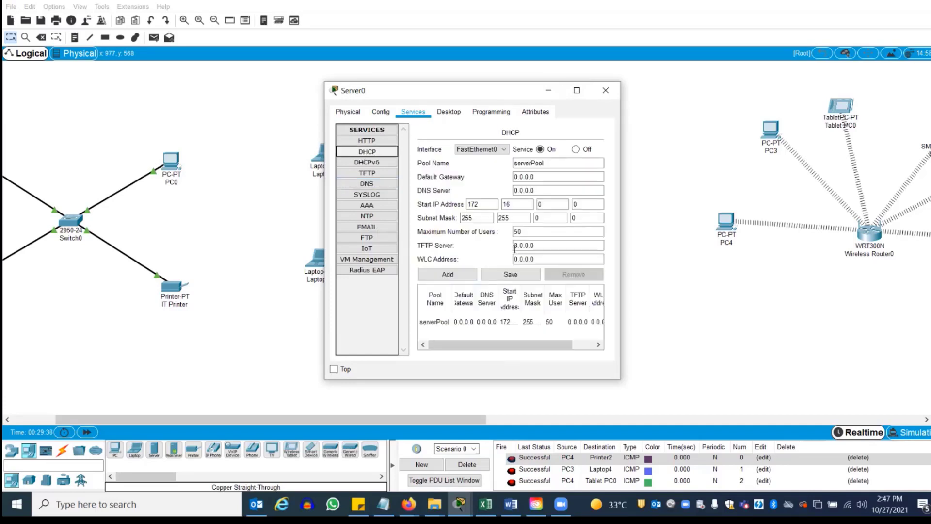
{"action": "left_click", "coordinate": [486, 327]}
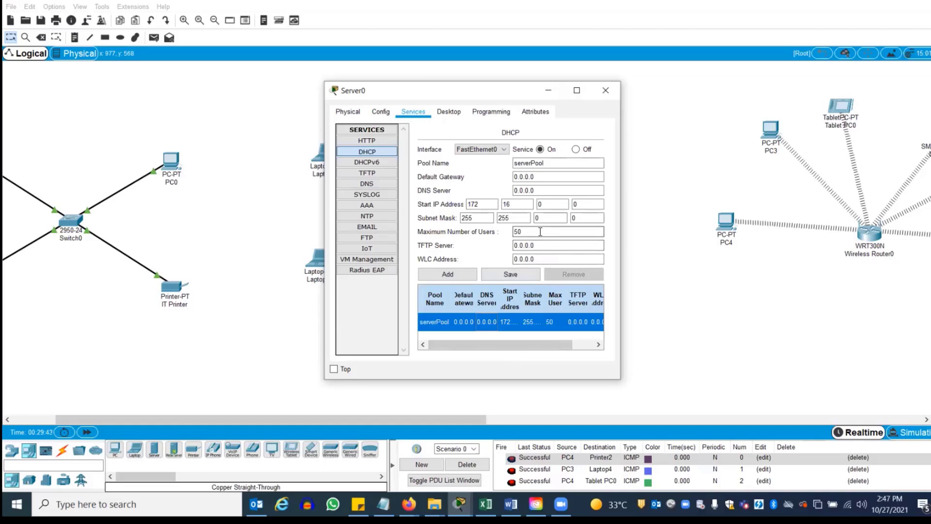
{"action": "triple_click", "coordinate": [543, 187]}
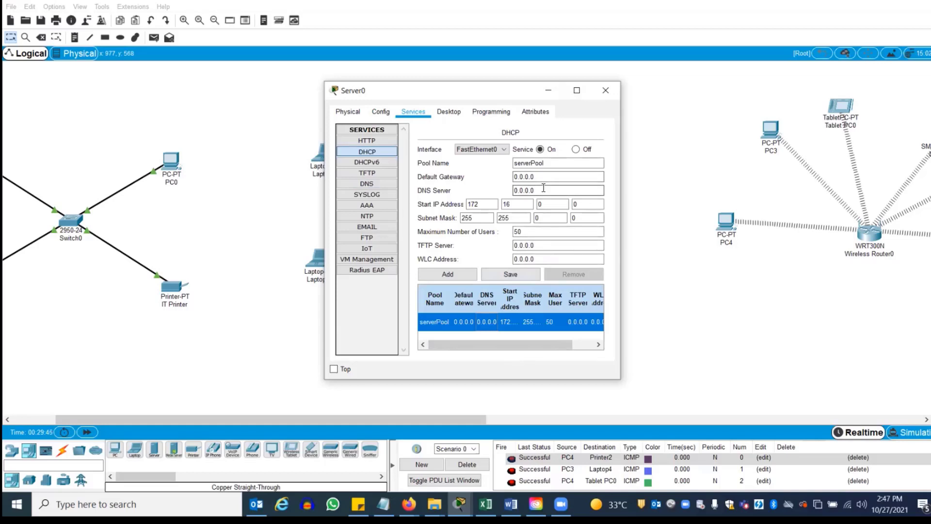
{"action": "type", "text": "17"}
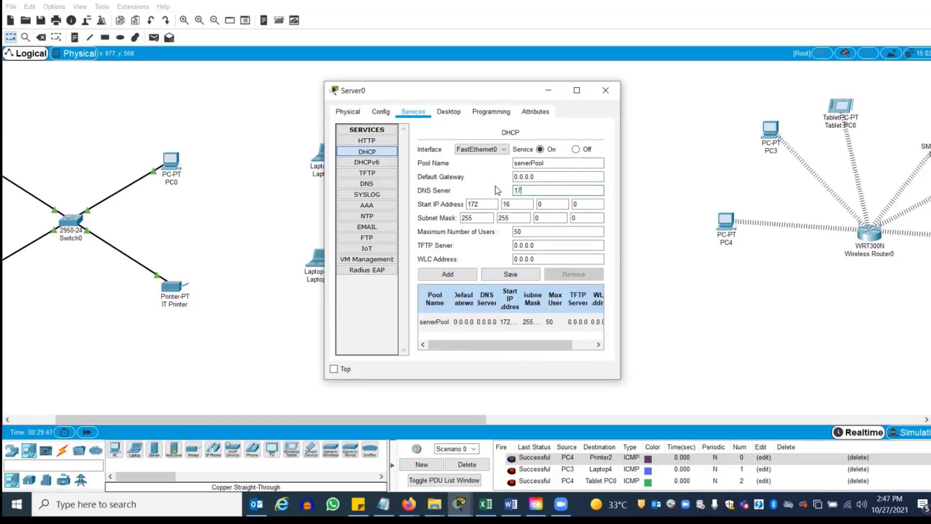
{"action": "type", "text": "2.16.0.5"}
Re-enter DNS server 172.16.0.5 in serverPool, save it, and widen the column to verify
{"action": "left_click", "coordinate": [605, 90]}
{"action": "left_click", "coordinate": [385, 345]}
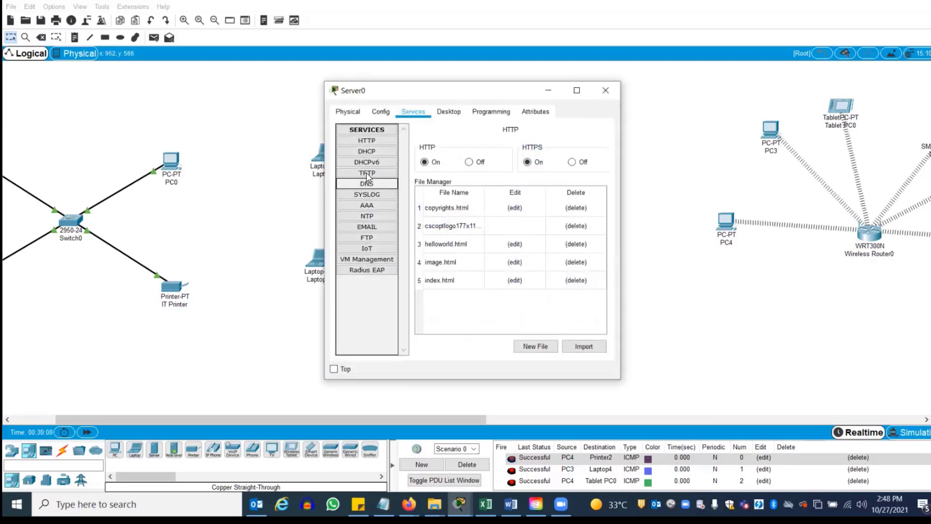
{"action": "left_click", "coordinate": [367, 151]}
{"action": "left_click", "coordinate": [550, 189]}
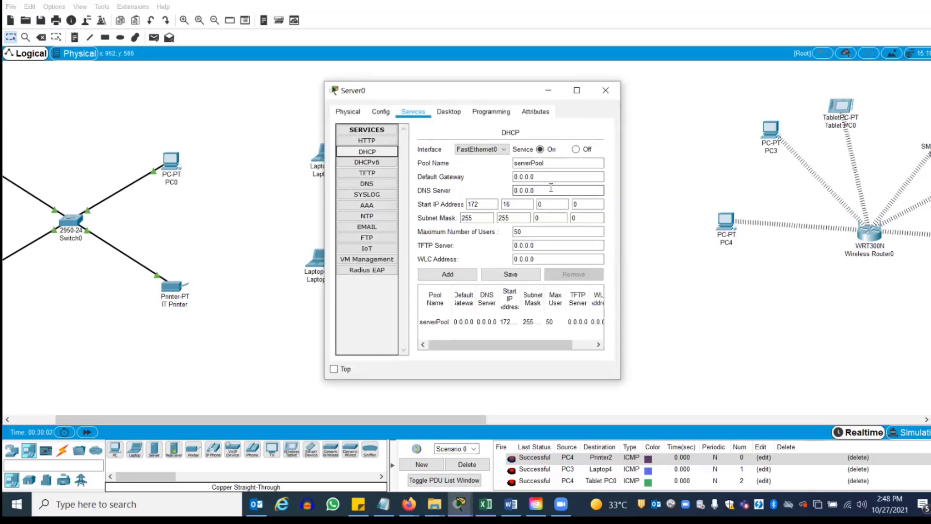
{"action": "left_click_drag", "start_coordinate": [551, 187], "coordinate": [479, 190]}
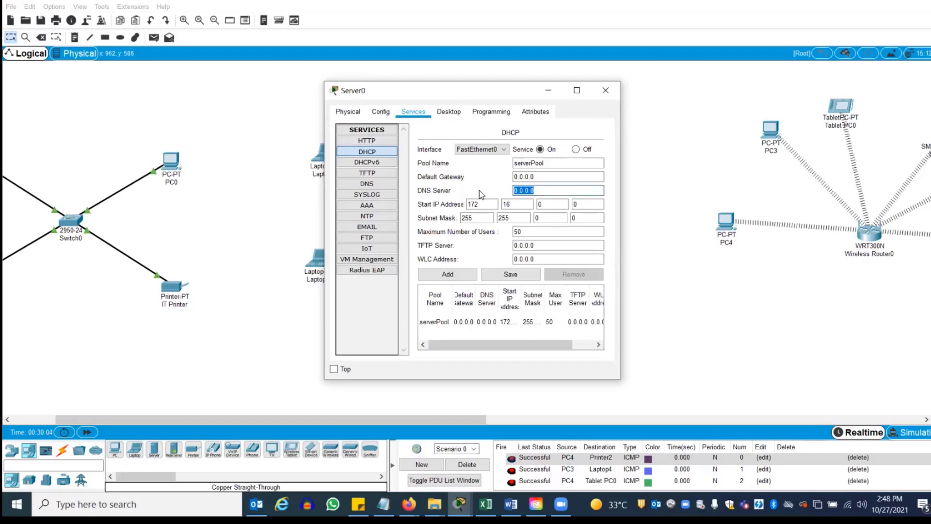
{"action": "type", "text": "172.16.0.4"}
{"action": "key", "text": "BackSpace"}
{"action": "type", "text": "5"}
{"action": "left_click", "coordinate": [512, 275]}
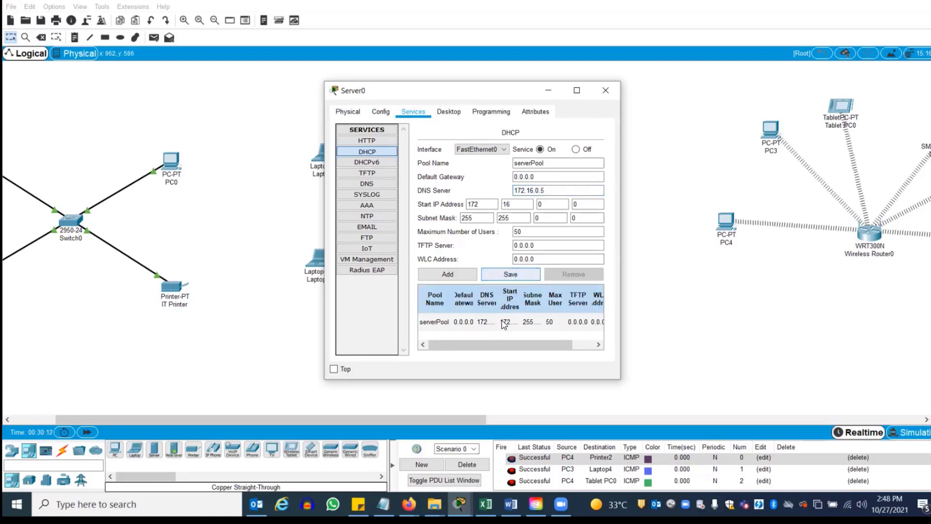
{"action": "left_click_drag", "start_coordinate": [497, 290], "coordinate": [518, 289]}
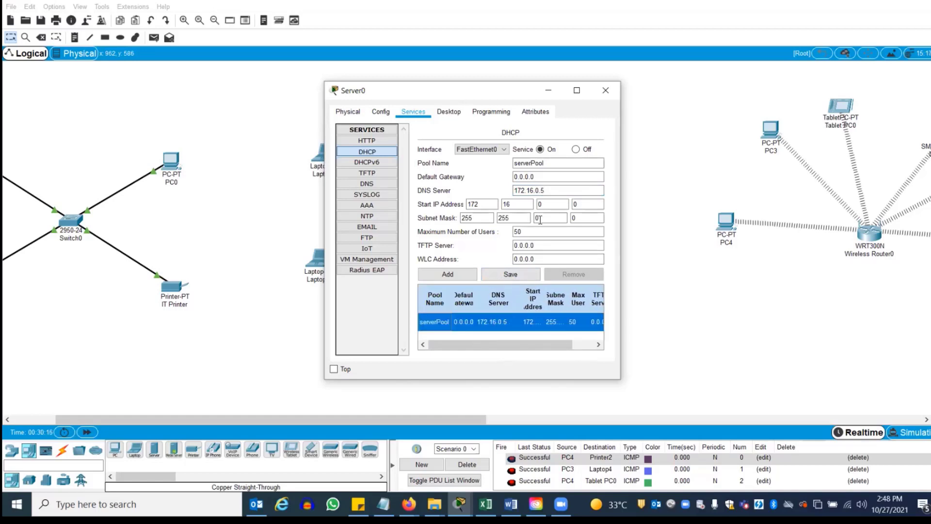
Request cisco.com again from PC2's web browser, then close and reopen PC2's window
{"action": "left_click", "coordinate": [605, 90]}
{"action": "left_click", "coordinate": [532, 154]}
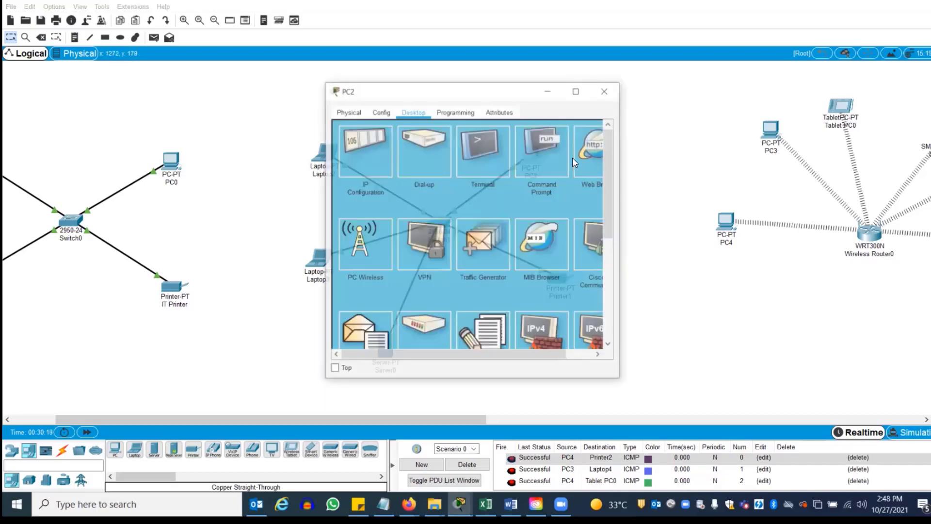
{"action": "left_click", "coordinate": [580, 158]}
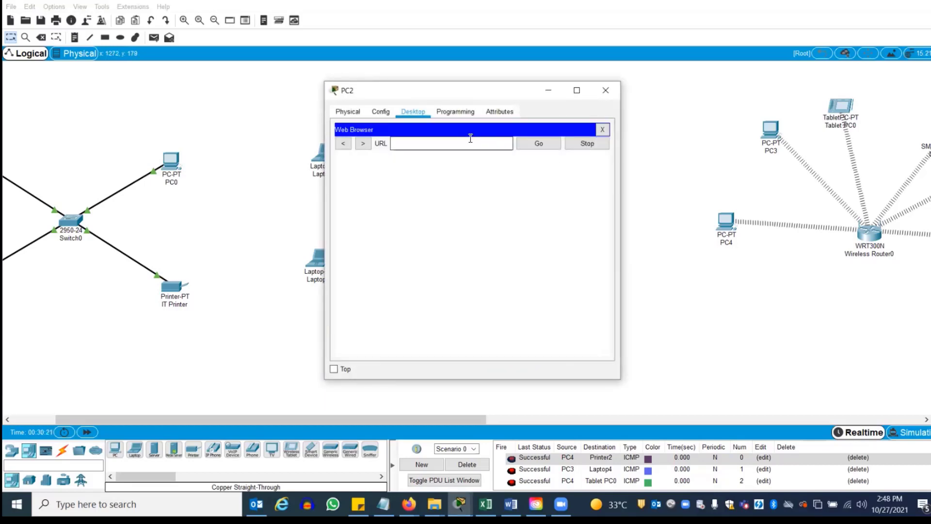
{"action": "type", "text": "cisco.com"}
{"action": "key", "text": "Return"}
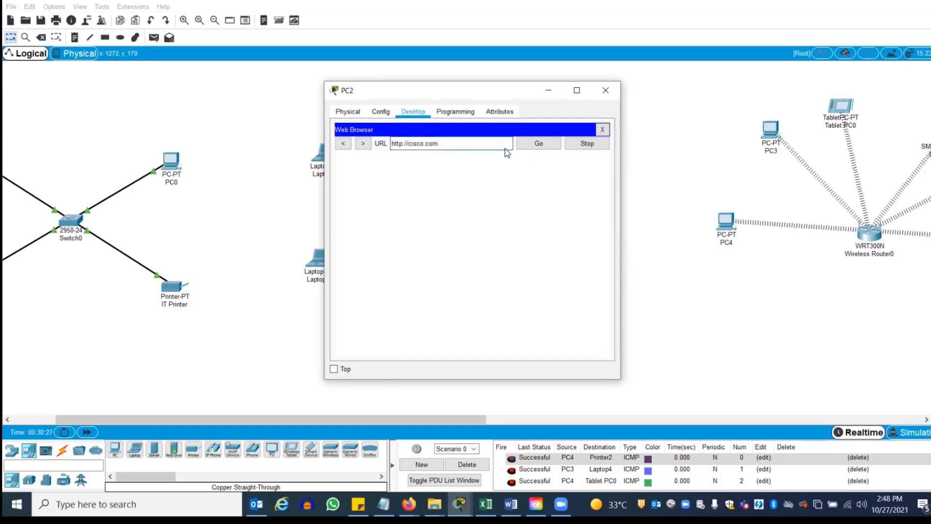
{"action": "left_click", "coordinate": [529, 144]}
{"action": "left_click", "coordinate": [602, 130]}
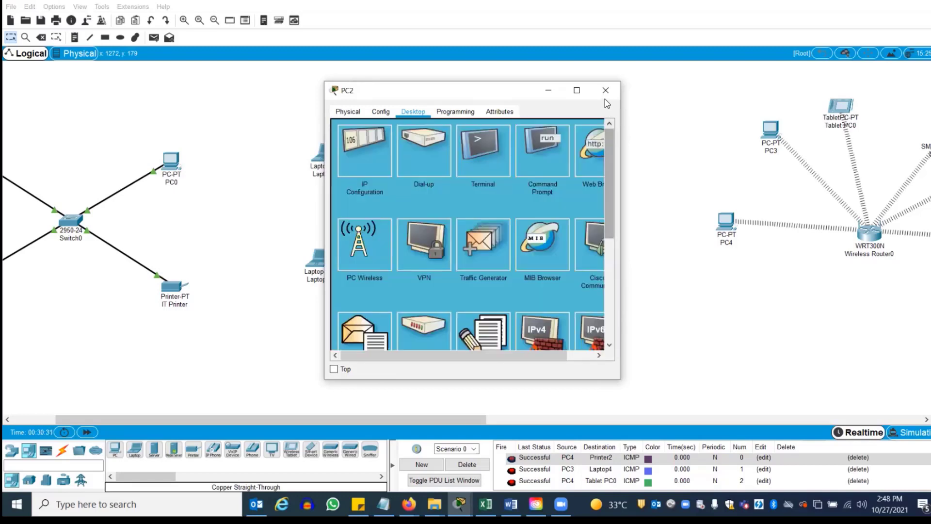
{"action": "left_click", "coordinate": [605, 89]}
{"action": "left_click", "coordinate": [529, 154]}
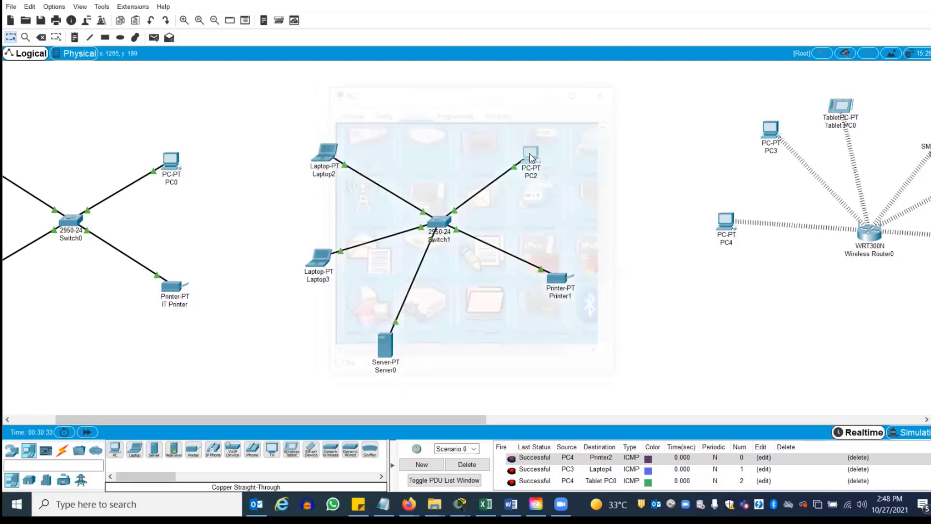
Renew PC2's DHCP lease by switching FastEthernet0 to Static and back to DHCP
{"action": "left_click", "coordinate": [378, 112]}
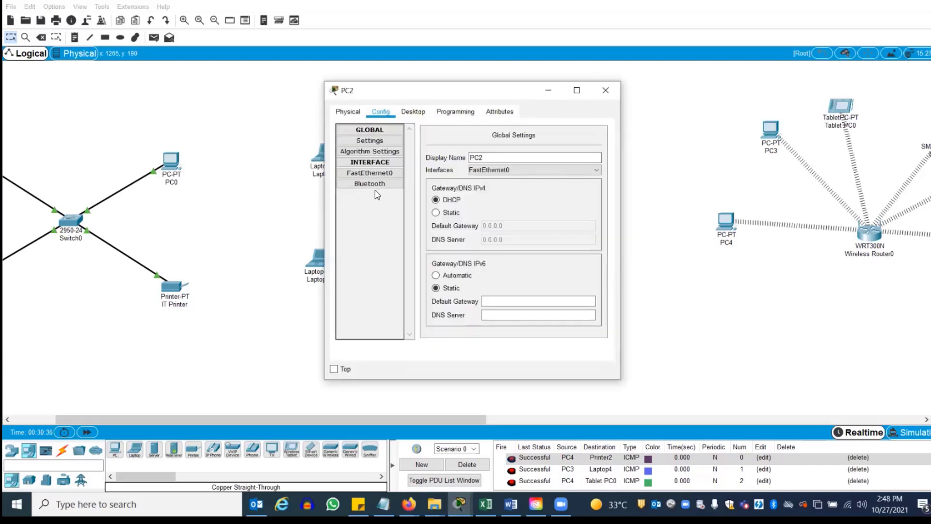
{"action": "left_click", "coordinate": [376, 174]}
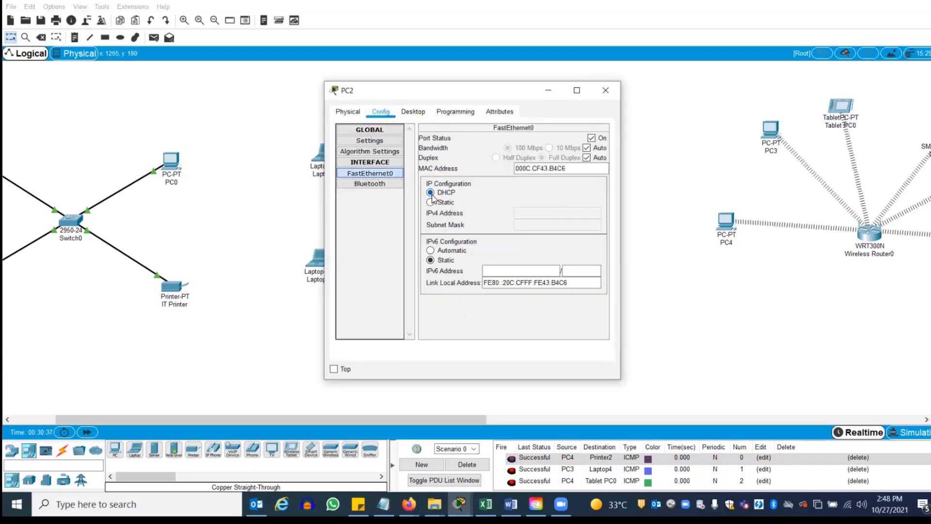
{"action": "left_click", "coordinate": [432, 200]}
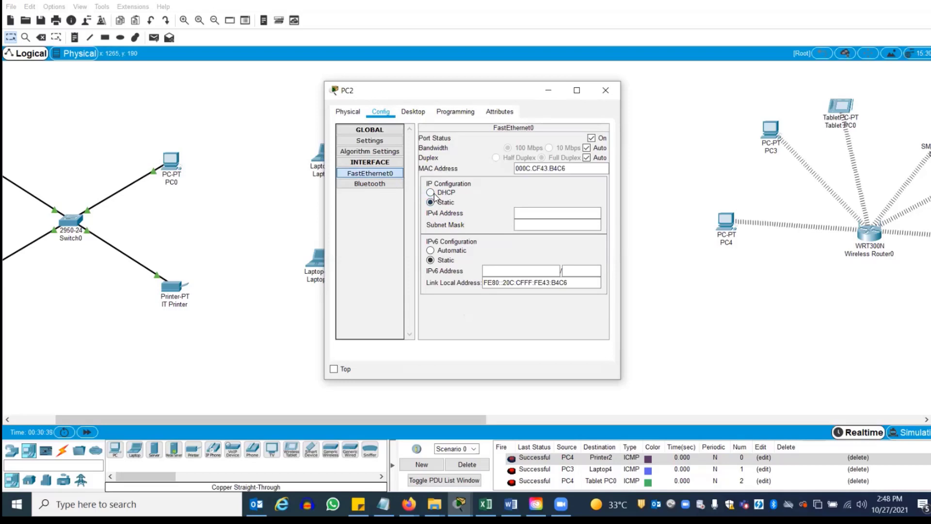
{"action": "left_click", "coordinate": [434, 194]}
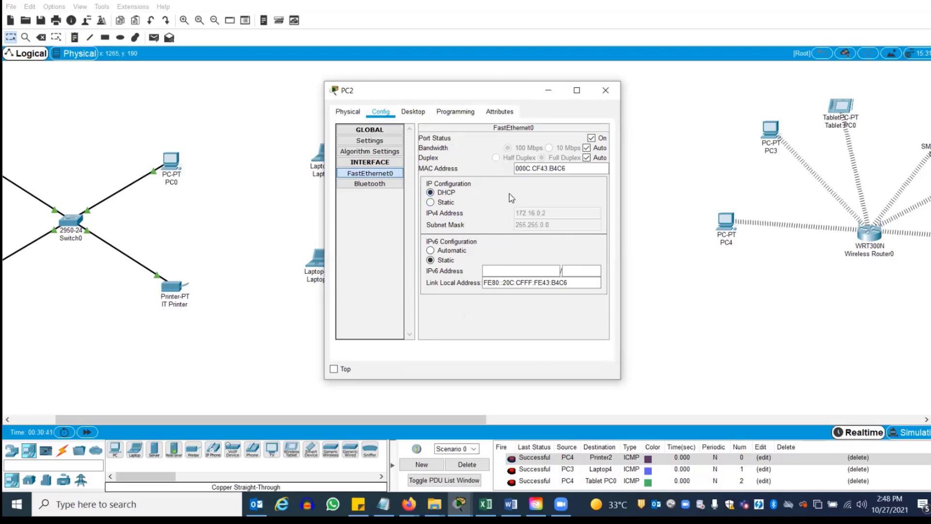
{"action": "left_click", "coordinate": [604, 88]}
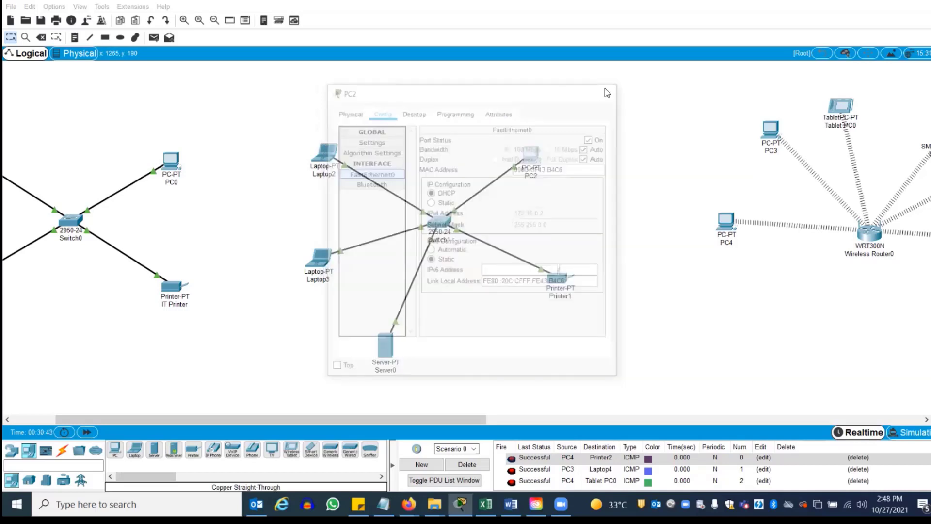
Run ipconfig /all on PC2 to confirm 172.16.0.2 and DNS server 172.16.0.5, then open its web browser
{"action": "left_click", "coordinate": [531, 156]}
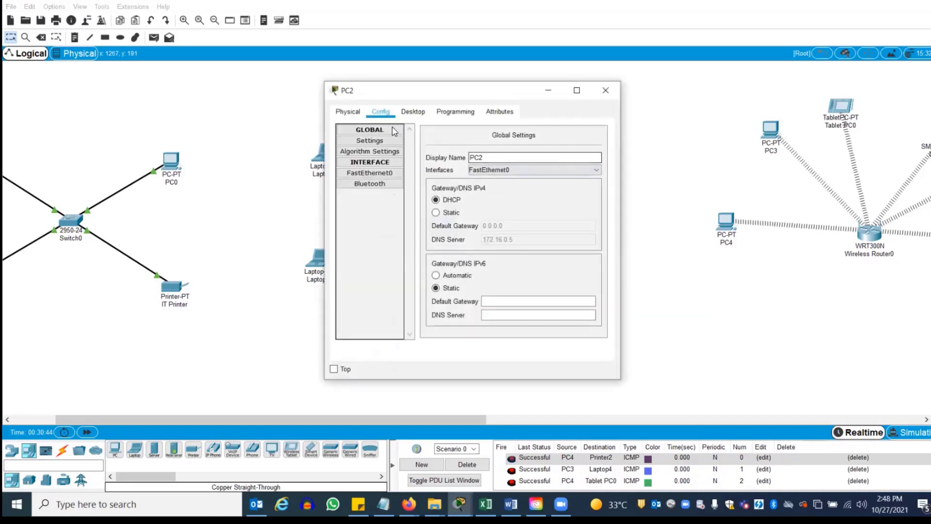
{"action": "left_click", "coordinate": [413, 111]}
{"action": "left_click", "coordinate": [536, 155]}
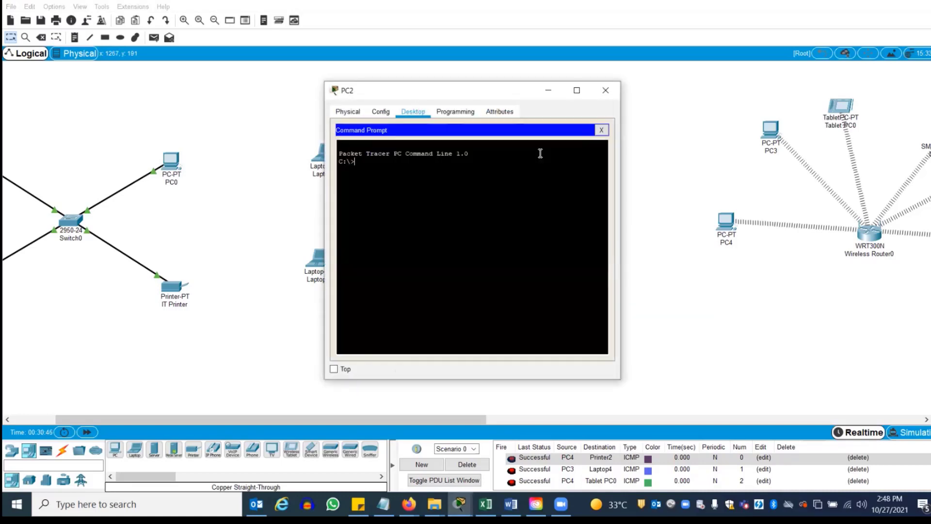
{"action": "type", "text": "ipconfig /all"}
{"action": "key", "text": "Return"}
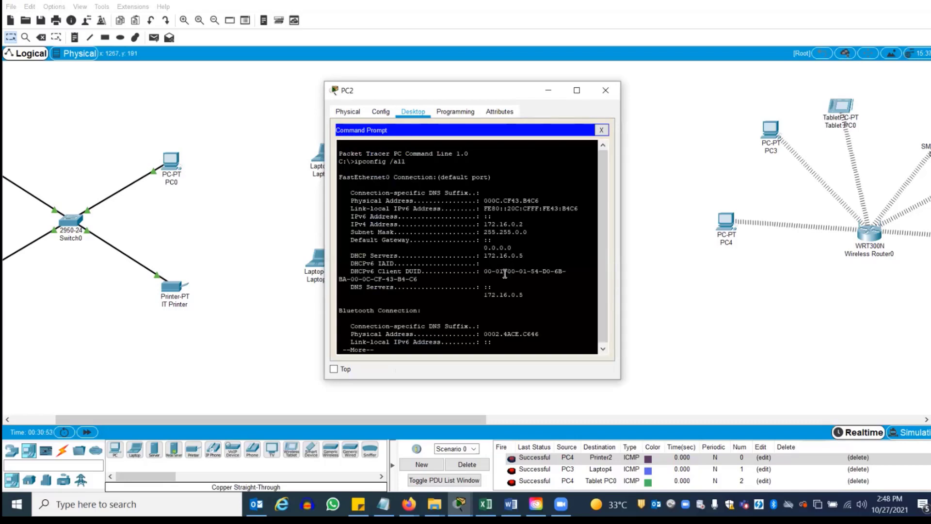
{"action": "left_click_drag", "start_coordinate": [484, 255], "coordinate": [523, 257]}
{"action": "left_click", "coordinate": [602, 130]}
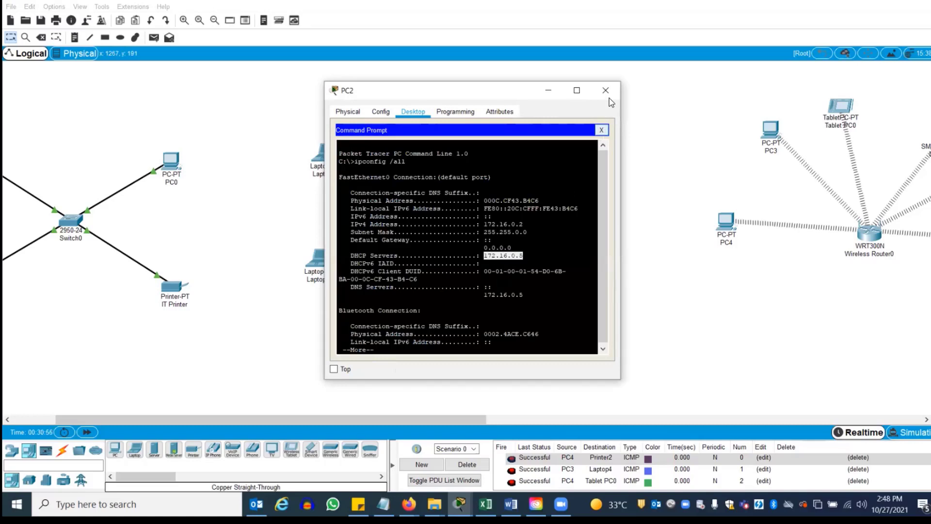
{"action": "left_click", "coordinate": [593, 135]}
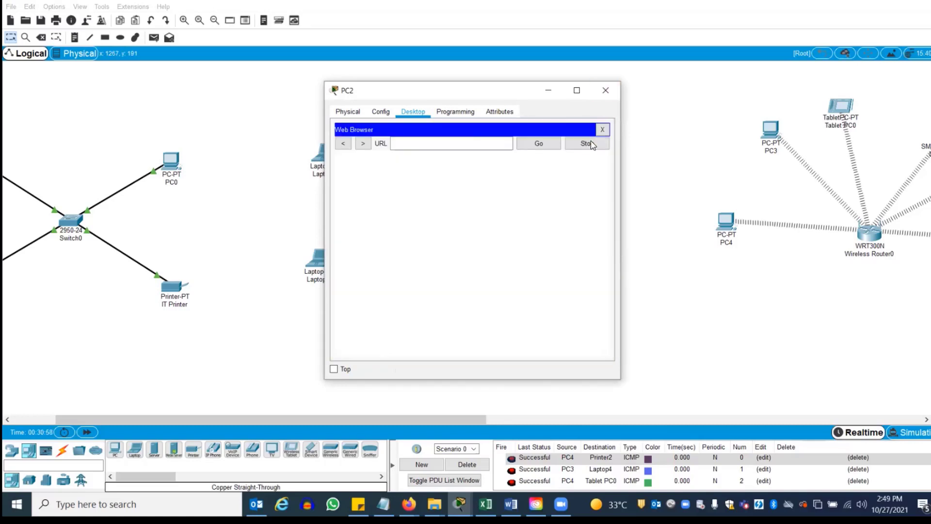
{"action": "left_click", "coordinate": [445, 144]}
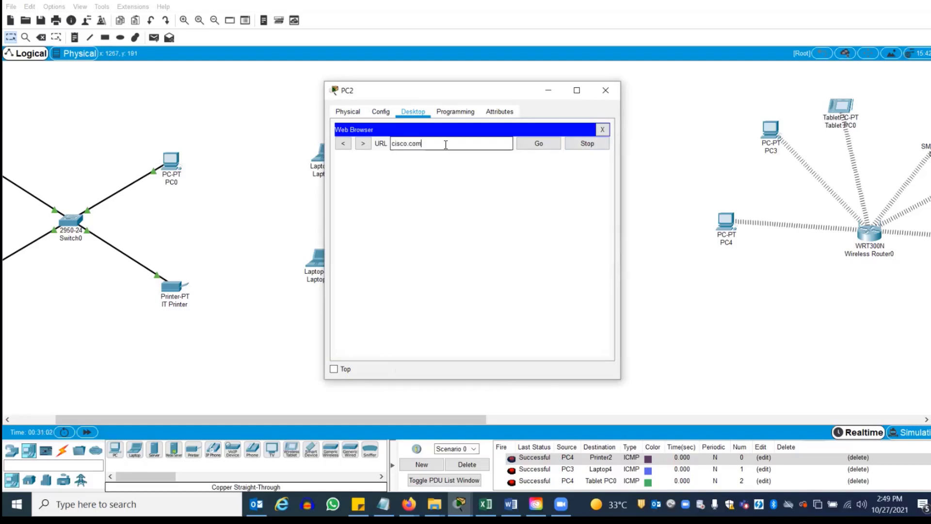
{"action": "key", "text": "Return"}
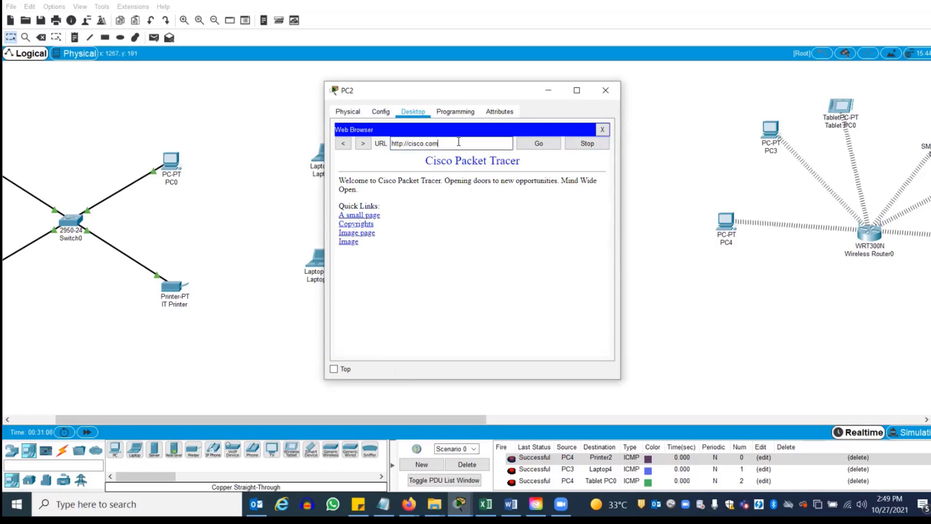
{"action": "left_click_drag", "start_coordinate": [439, 144], "coordinate": [377, 144]}
Recheck PC2's ipconfig output for DHCP server 172.16.0.5, then close PC2's window
{"action": "left_click", "coordinate": [605, 90]}
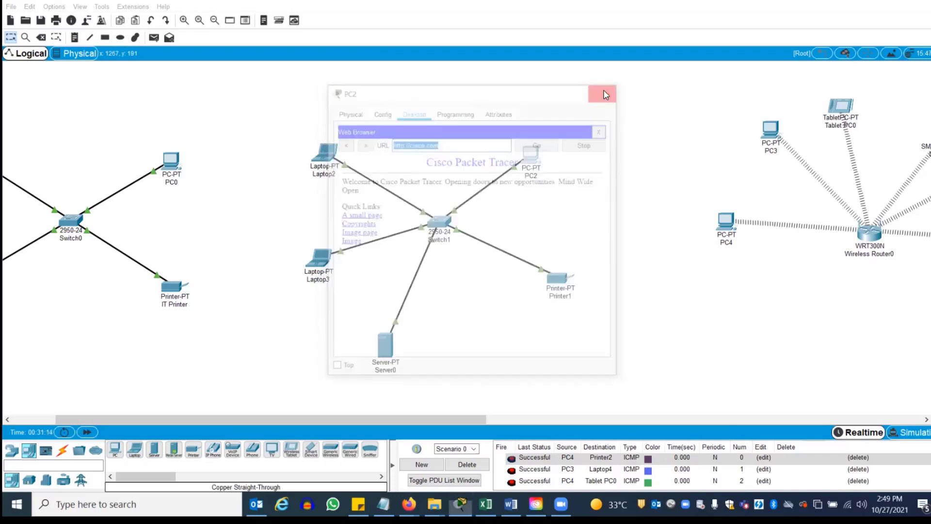
{"action": "left_click", "coordinate": [532, 154]}
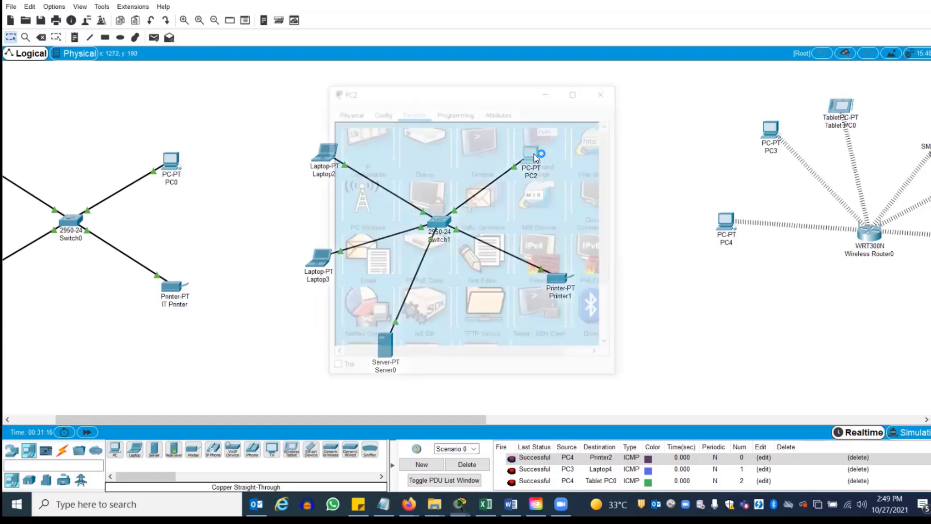
{"action": "left_click", "coordinate": [527, 160]}
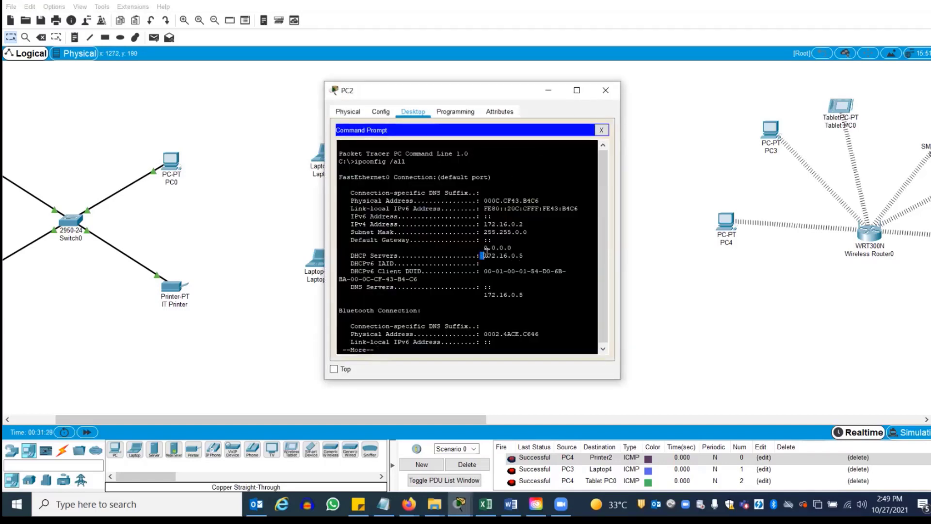
{"action": "left_click_drag", "start_coordinate": [485, 254], "coordinate": [525, 255]}
{"action": "left_click", "coordinate": [601, 130]}
{"action": "left_click", "coordinate": [606, 90]}
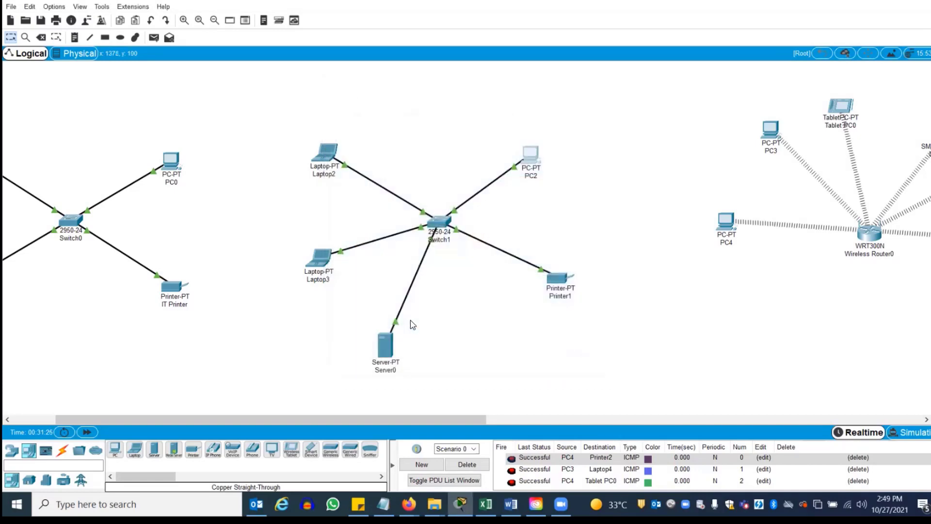
{"action": "left_click", "coordinate": [385, 346]}
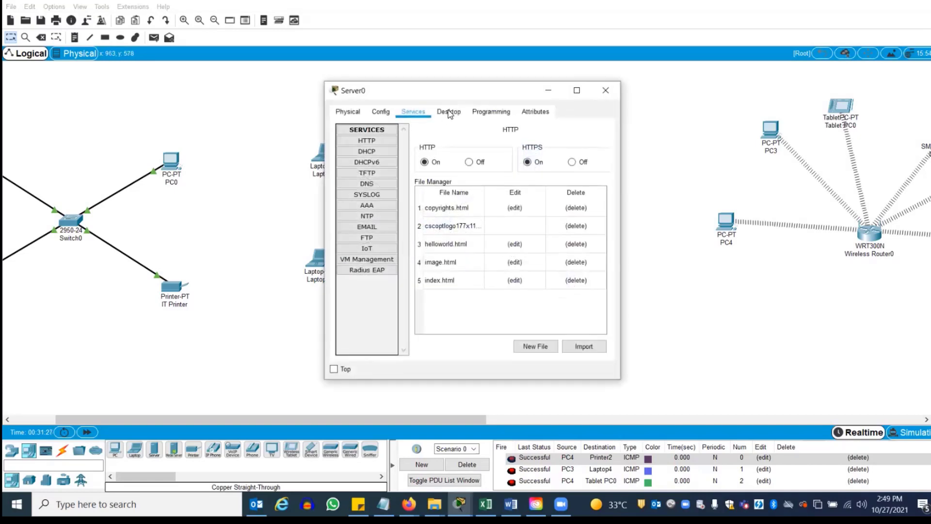
{"action": "left_click", "coordinate": [367, 152]}
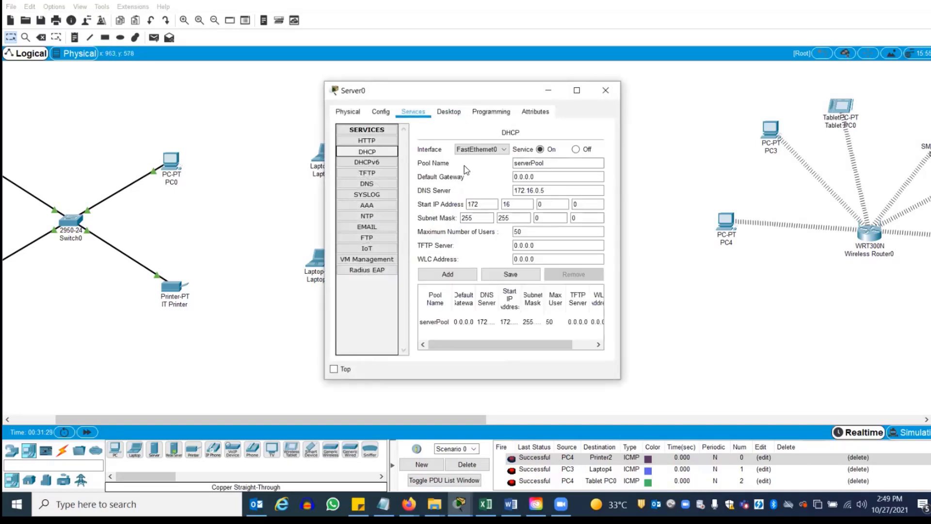
{"action": "left_click", "coordinate": [527, 190]}
{"action": "left_click", "coordinate": [508, 277]}
{"action": "left_click", "coordinate": [538, 192]}
{"action": "left_click", "coordinate": [369, 185]}
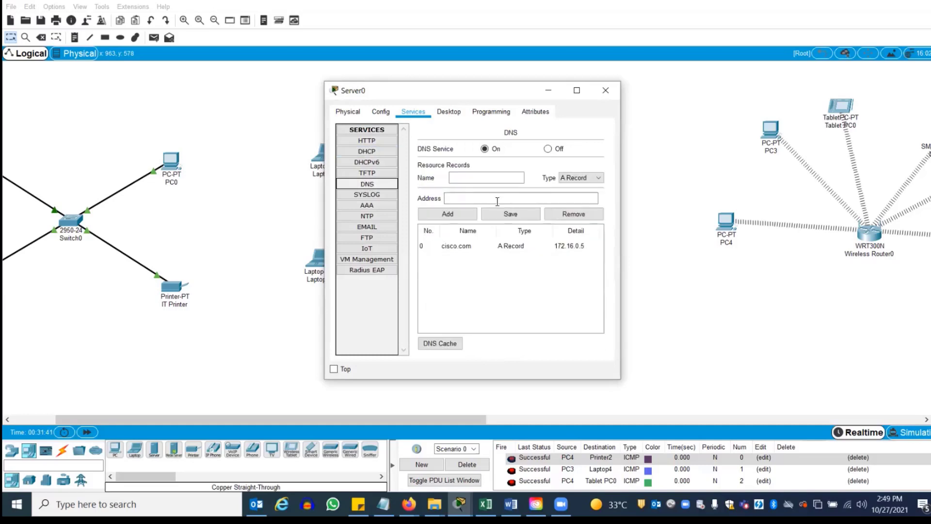
{"action": "left_click", "coordinate": [469, 247]}
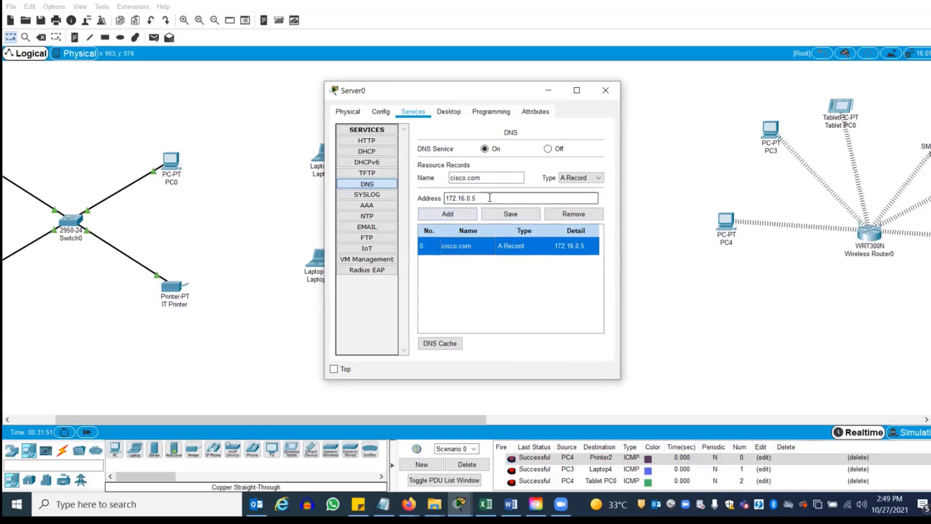
{"action": "left_click", "coordinate": [469, 198]}
{"action": "left_click_drag", "start_coordinate": [477, 199], "coordinate": [443, 201]}
{"action": "left_click", "coordinate": [488, 175]}
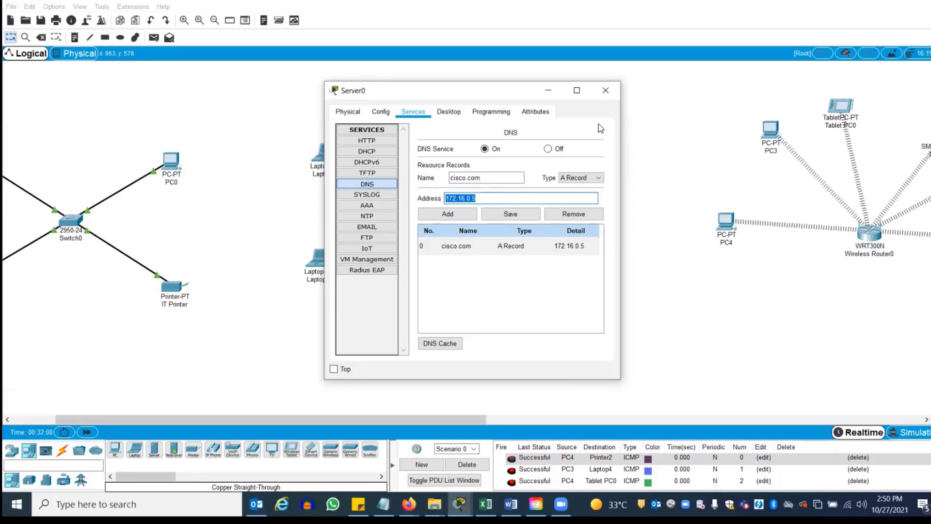
{"action": "left_click", "coordinate": [364, 153]}
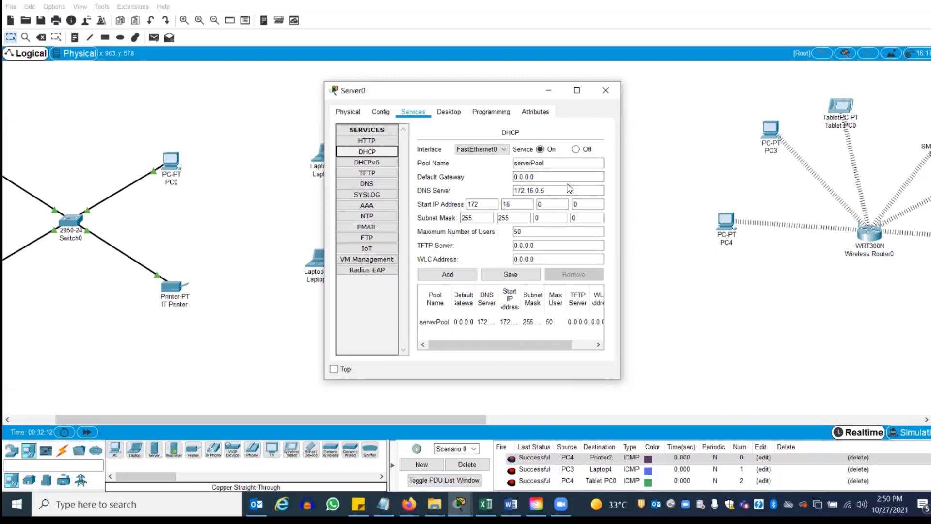
{"action": "left_click", "coordinate": [604, 87]}
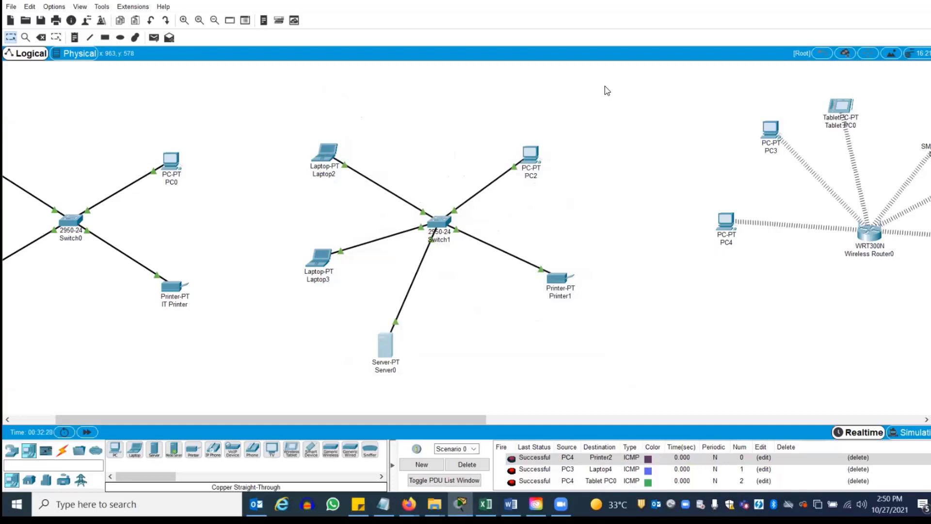
Renew PC2's address by toggling FastEthernet0 from Static back to DHCP
{"action": "left_click", "coordinate": [529, 155]}
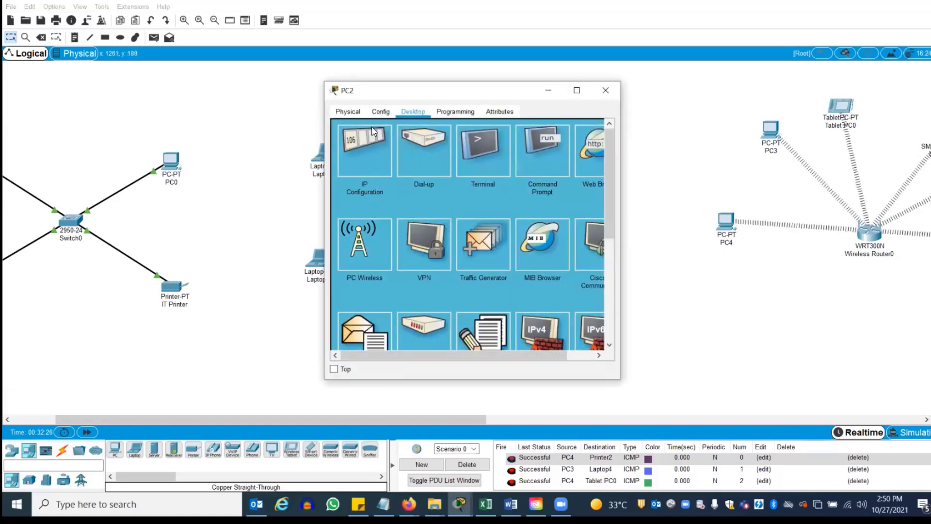
{"action": "left_click", "coordinate": [381, 112]}
{"action": "left_click", "coordinate": [370, 173]}
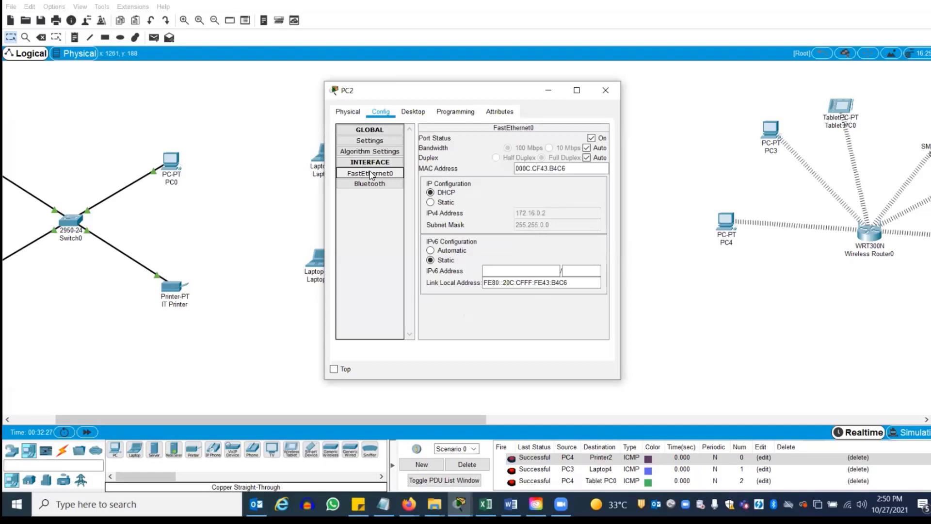
{"action": "left_click", "coordinate": [431, 203]}
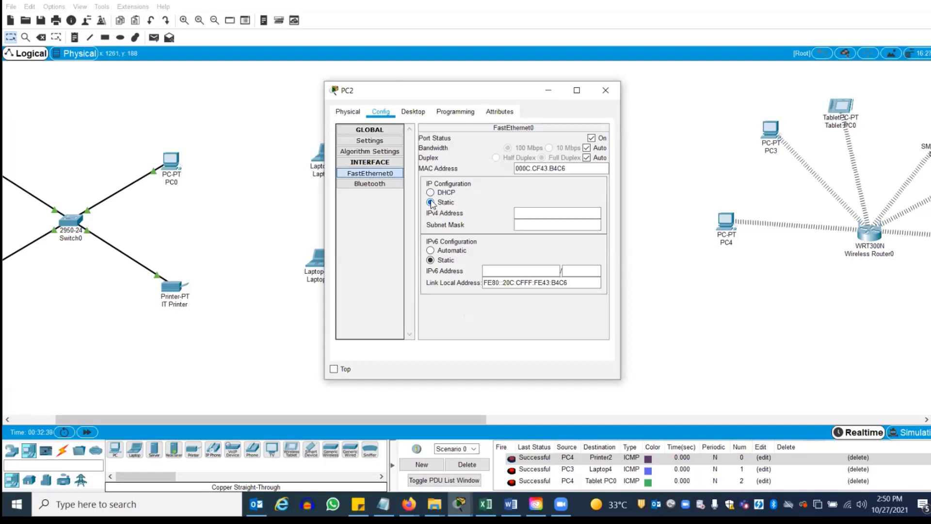
{"action": "left_click", "coordinate": [430, 192]}
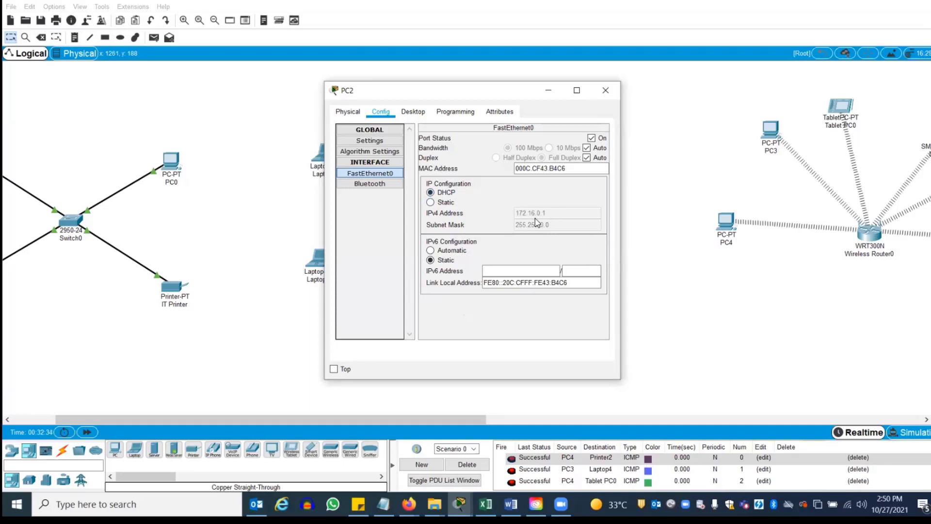
{"action": "left_click", "coordinate": [605, 91]}
Run ipconfig /all on PC2, verifying DHCP and DNS server 172.16.0.5, then close PC2
{"action": "left_click", "coordinate": [530, 159]}
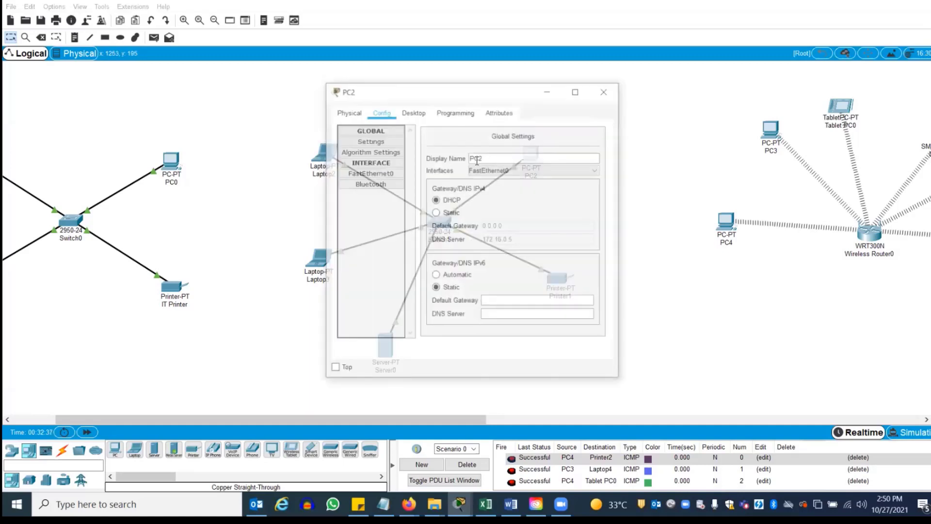
{"action": "left_click", "coordinate": [413, 113]}
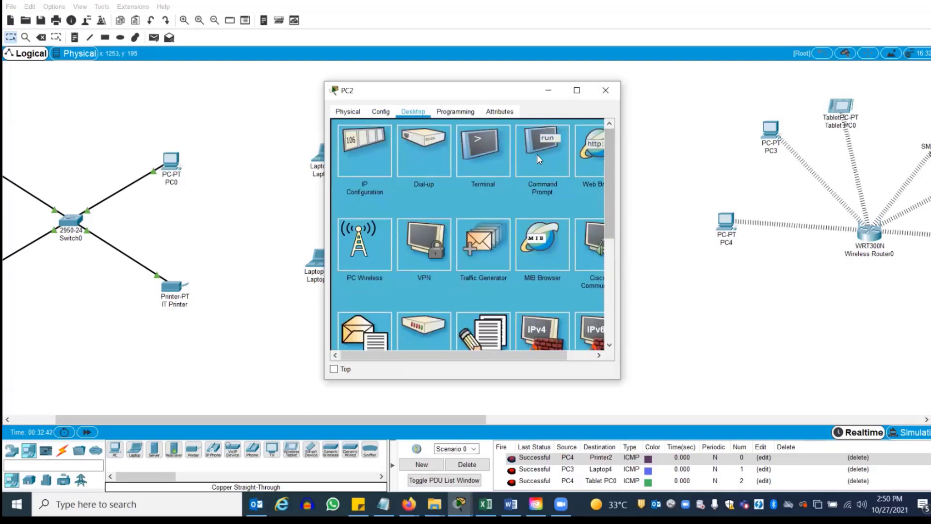
{"action": "left_click", "coordinate": [537, 154]}
{"action": "key", "text": "space"}
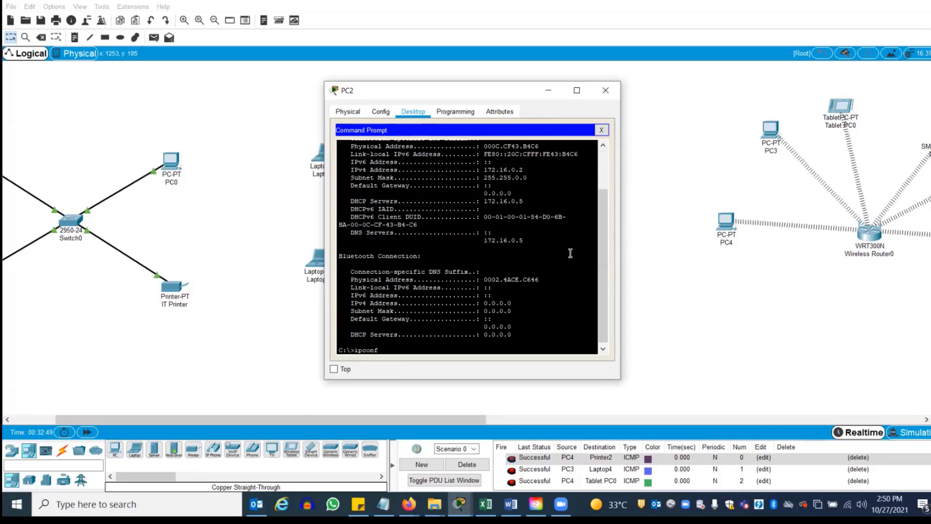
{"action": "type", "text": "ipconfig /all"}
{"action": "key", "text": "Return"}
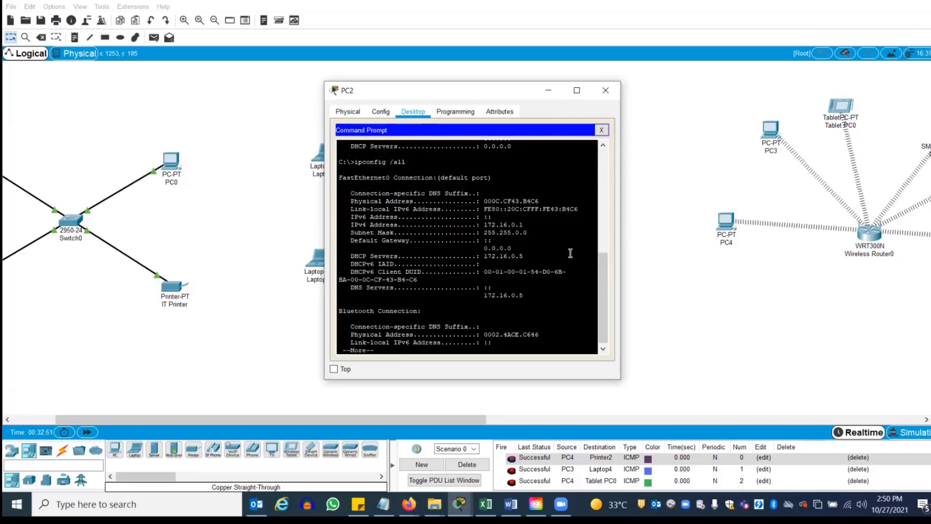
{"action": "left_click_drag", "start_coordinate": [484, 257], "coordinate": [524, 256]}
{"action": "left_click", "coordinate": [600, 131]}
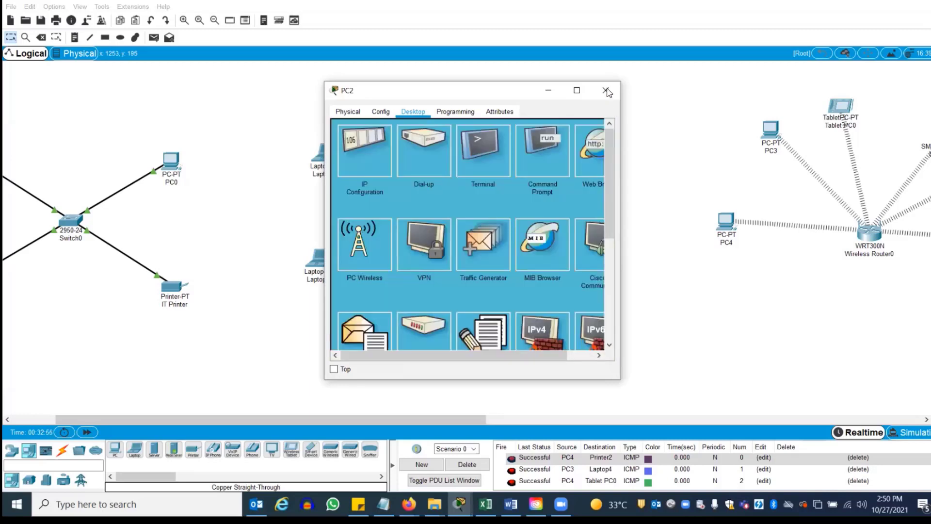
{"action": "left_click", "coordinate": [606, 91]}
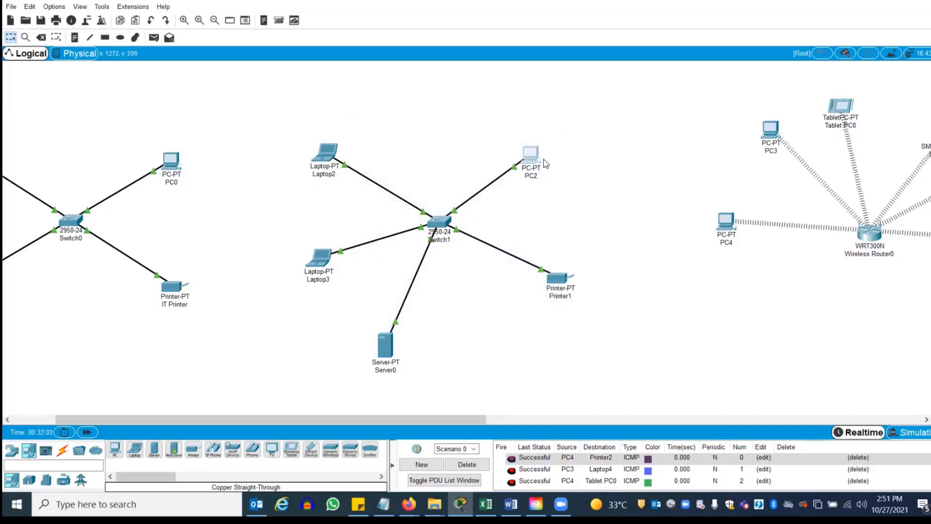
Run ipconfig /all on Laptop2, showing DHCP address 172.16.0.10 but DNS 0.0.0.0
{"action": "left_click", "coordinate": [324, 152]}
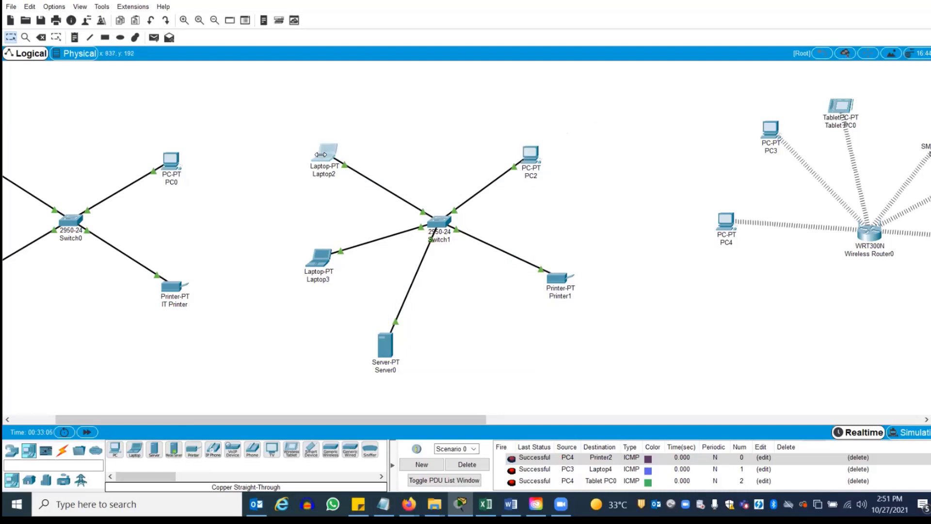
{"action": "left_click", "coordinate": [417, 112]}
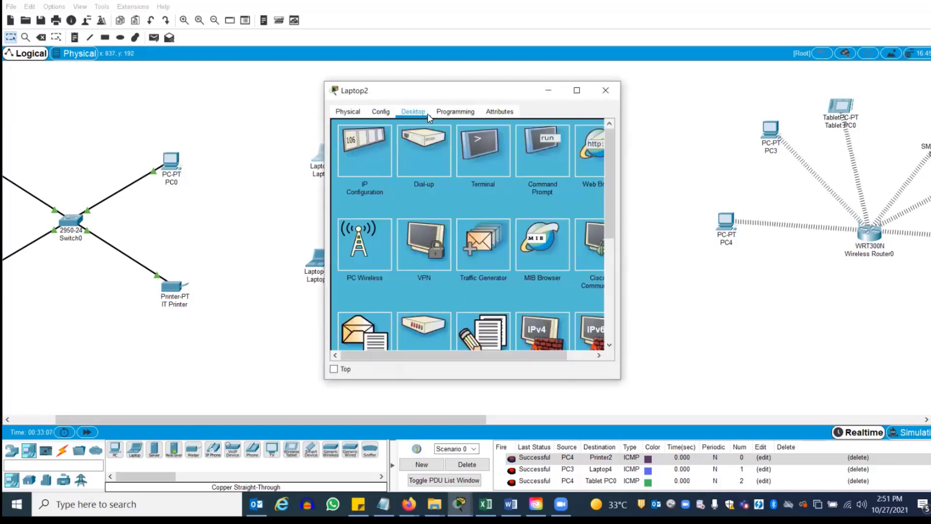
{"action": "left_click", "coordinate": [537, 150]}
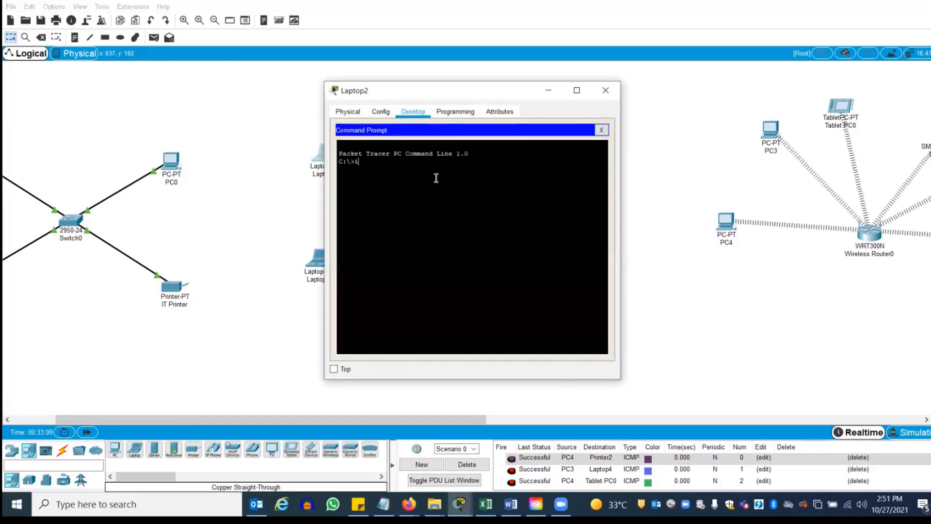
{"action": "type", "text": "ipconfig /all"}
{"action": "key", "text": "Return"}
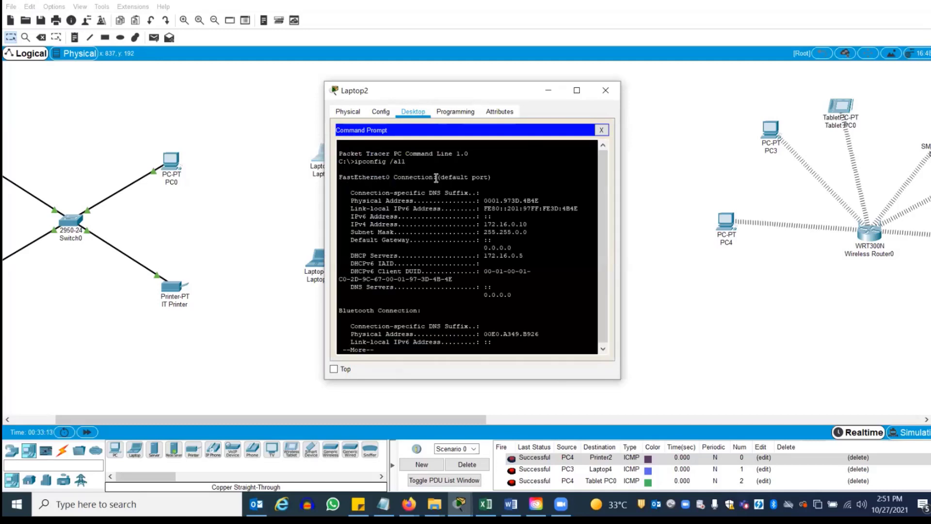
{"action": "left_click", "coordinate": [602, 130]}
{"action": "left_click", "coordinate": [606, 90]}
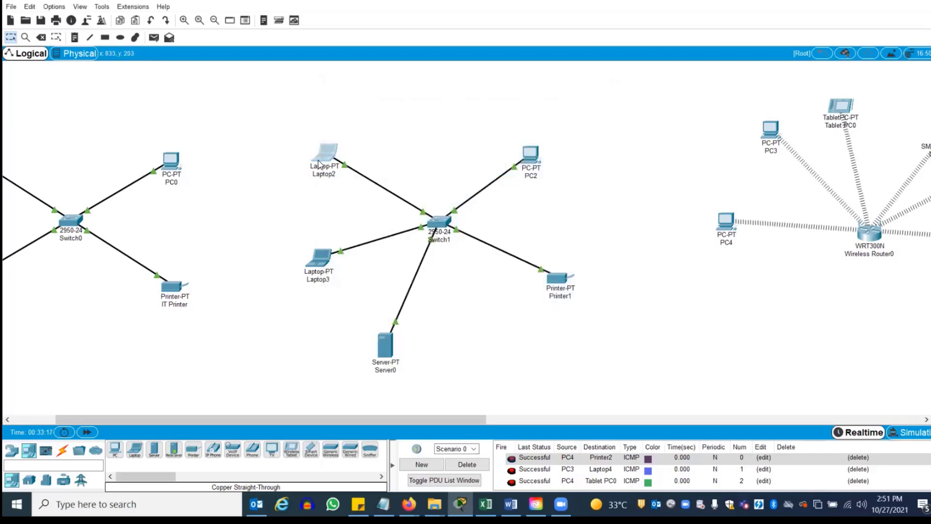
Enter cisco.com in Laptop2's web browser; the page stays blank
{"action": "left_click", "coordinate": [319, 160]}
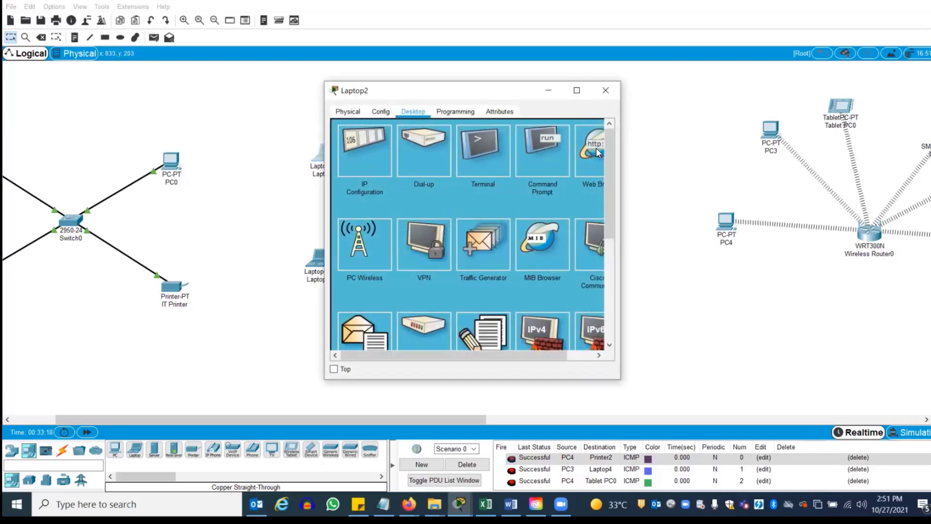
{"action": "left_click", "coordinate": [596, 147]}
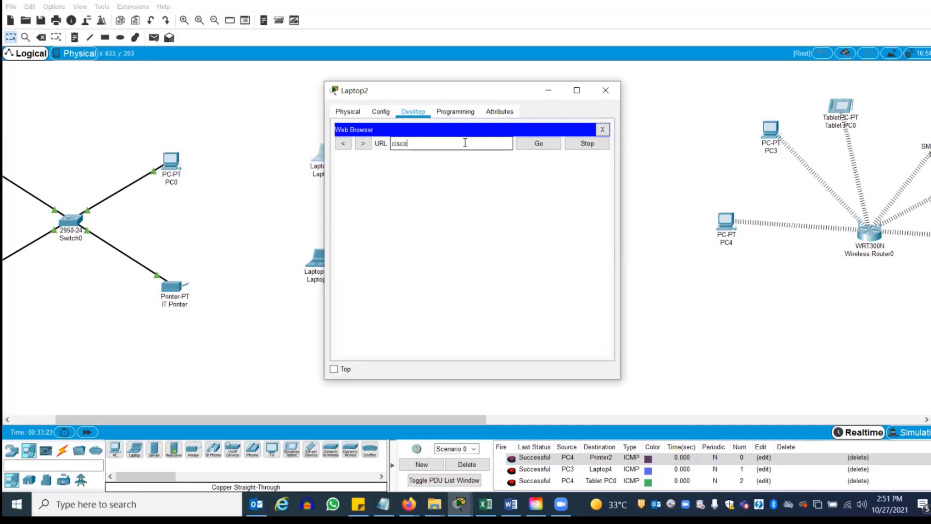
{"action": "type", "text": "cisco.com"}
{"action": "key", "text": "Return"}
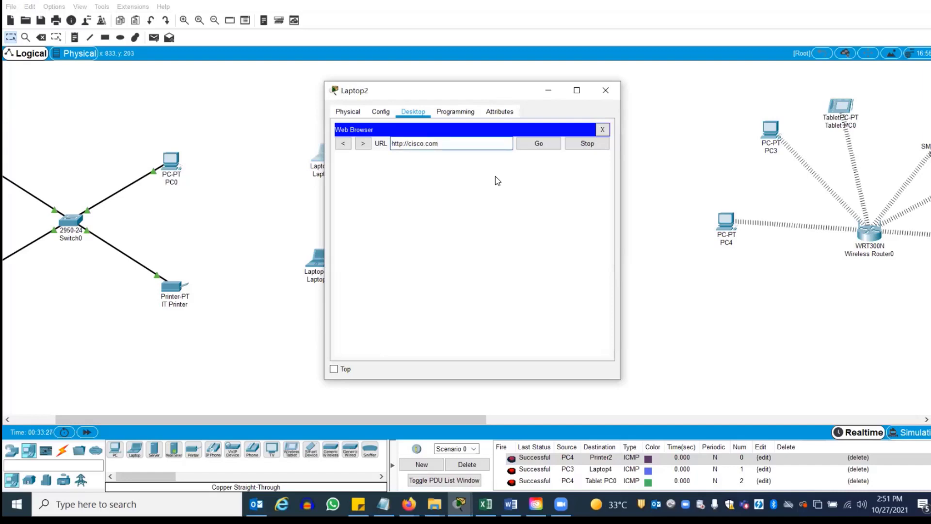
Renew Laptop2's DHCP lease by switching FastEthernet0 to Static and back to DHCP
{"action": "left_click", "coordinate": [602, 130]}
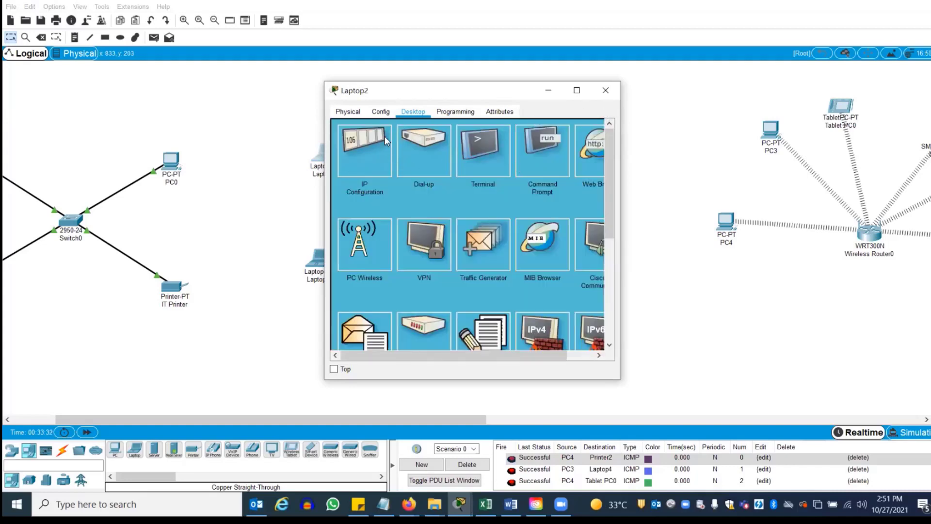
{"action": "left_click", "coordinate": [377, 109]}
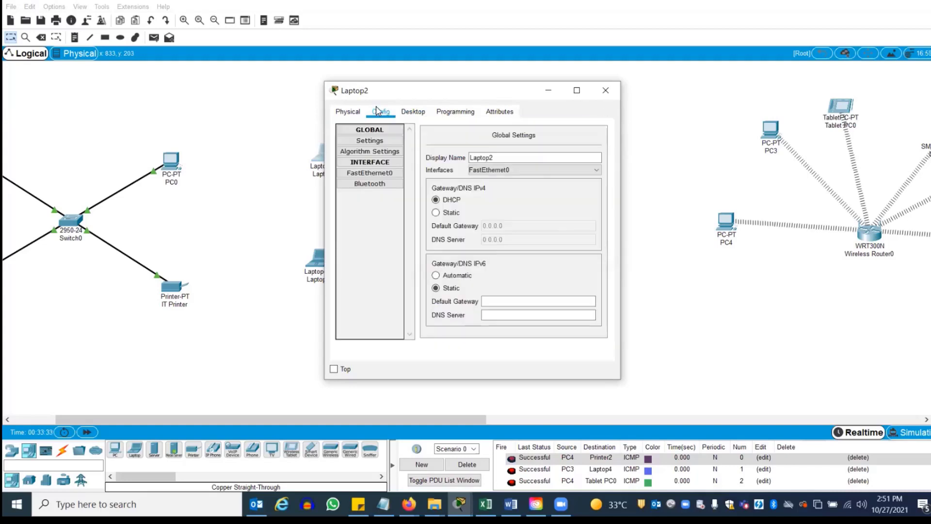
{"action": "left_click", "coordinate": [370, 173]}
{"action": "left_click", "coordinate": [431, 203]}
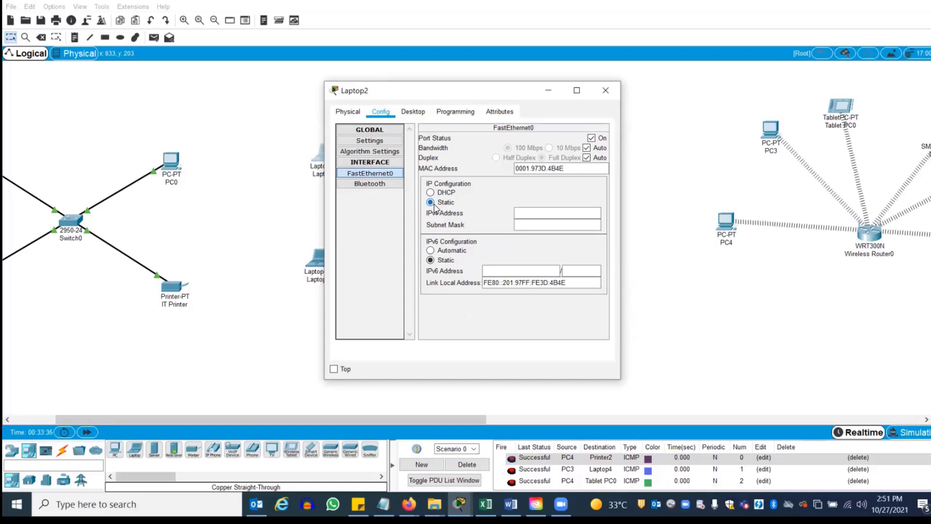
{"action": "left_click", "coordinate": [431, 193]}
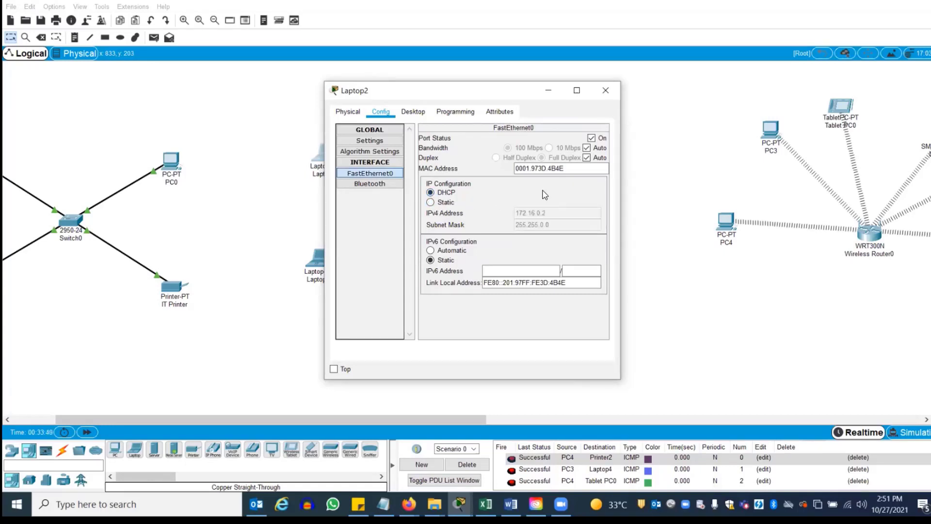
{"action": "left_click", "coordinate": [605, 90]}
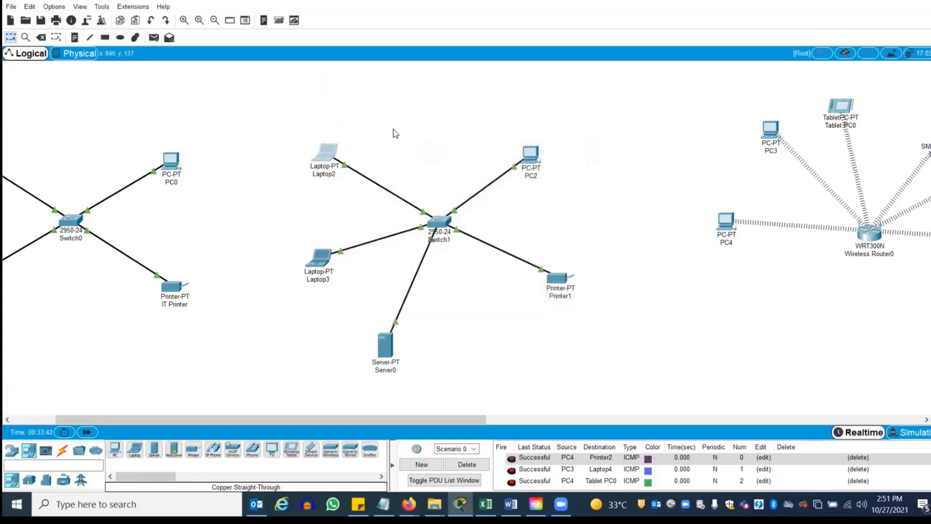
Load cisco.com in Laptop2's browser to show the welcome page, then close Laptop2
{"action": "left_click", "coordinate": [336, 155]}
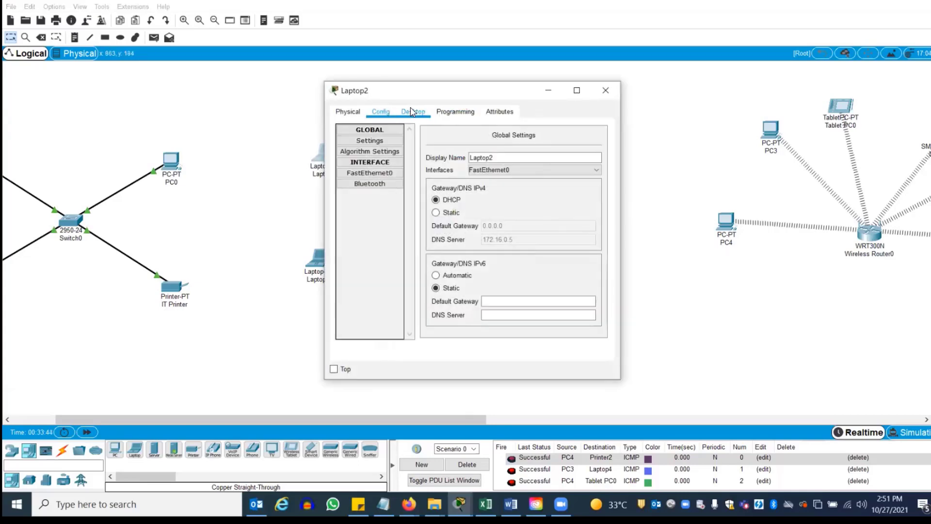
{"action": "left_click", "coordinate": [413, 111]}
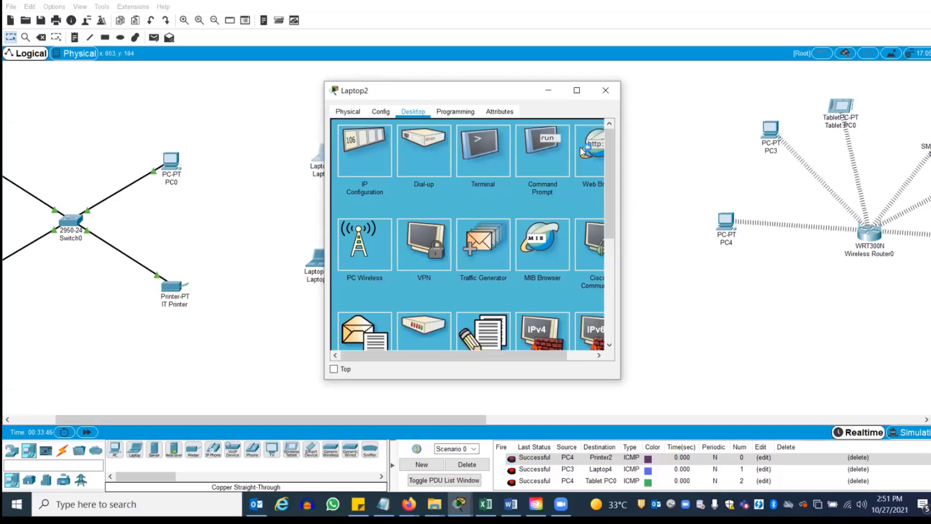
{"action": "left_click", "coordinate": [587, 147]}
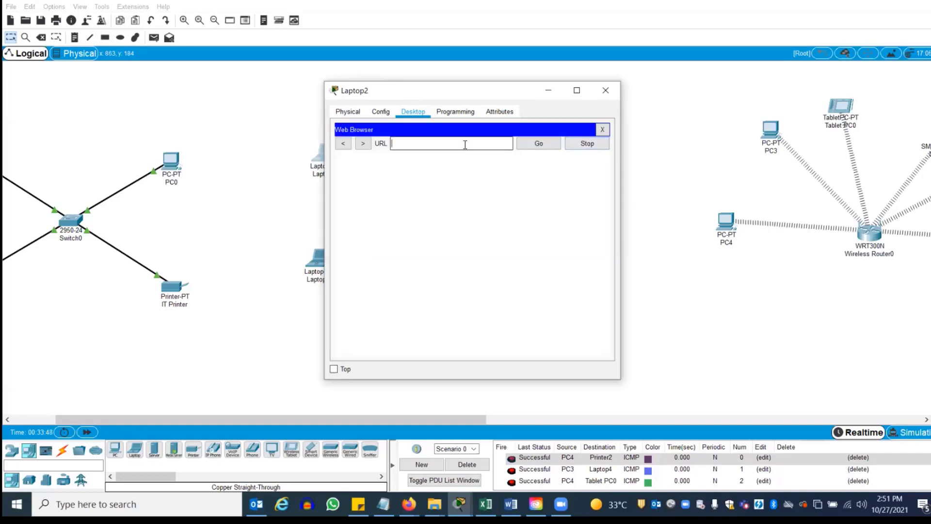
{"action": "type", "text": "cisco.com"}
{"action": "key", "text": "Return"}
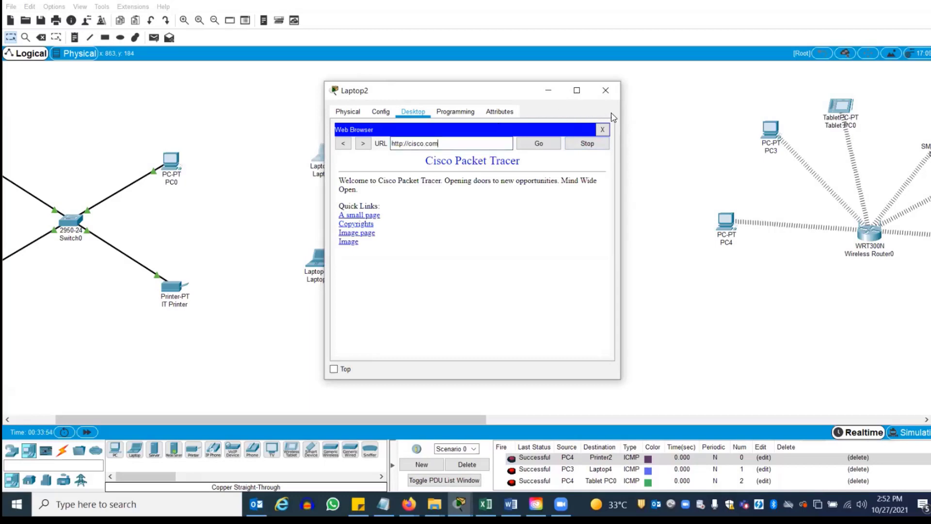
{"action": "left_click", "coordinate": [605, 90]}
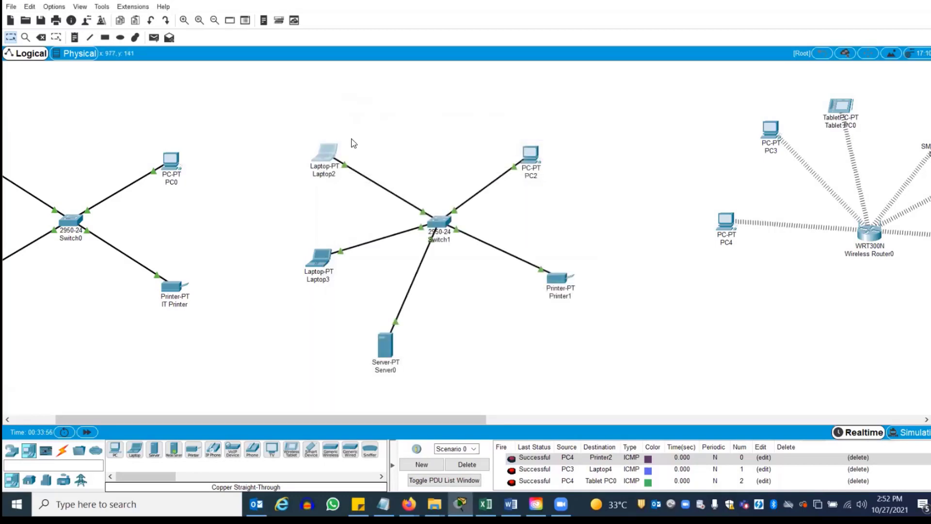
{"action": "left_click", "coordinate": [333, 156]}
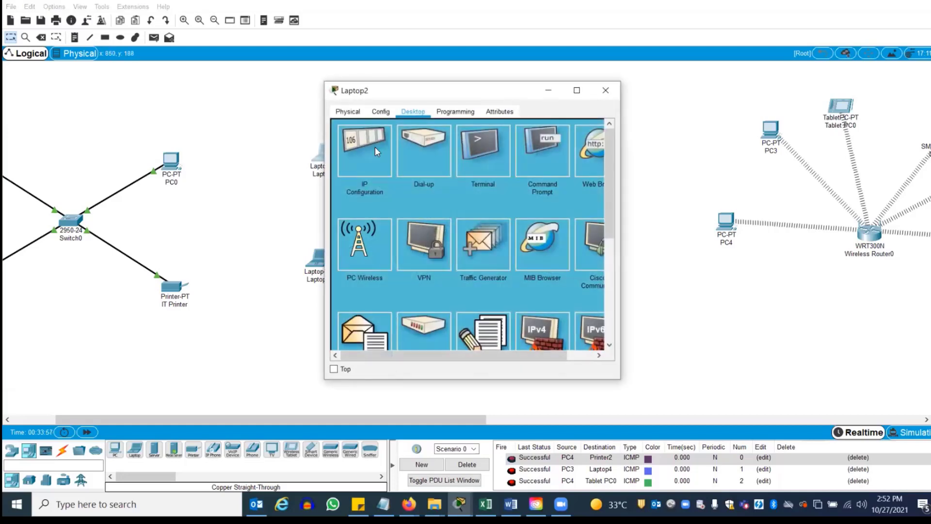
{"action": "left_click", "coordinate": [380, 114]}
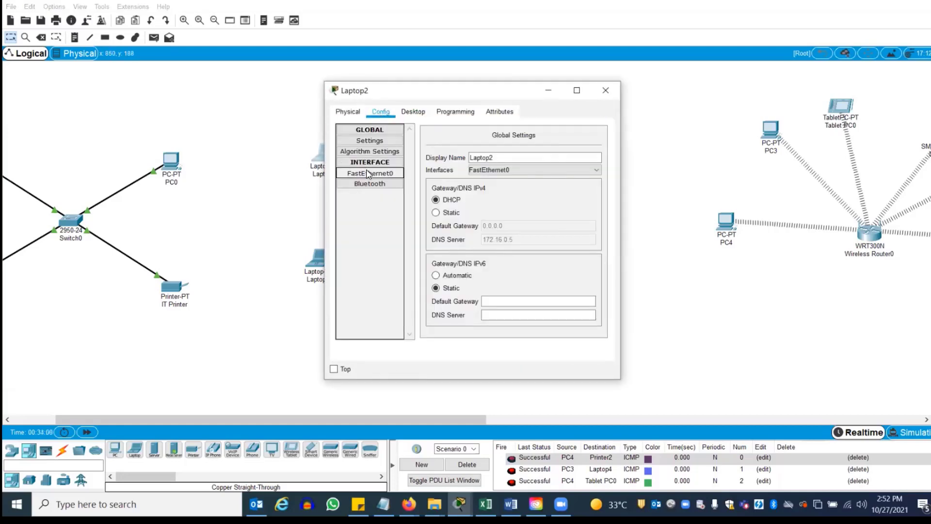
{"action": "left_click", "coordinate": [385, 176]}
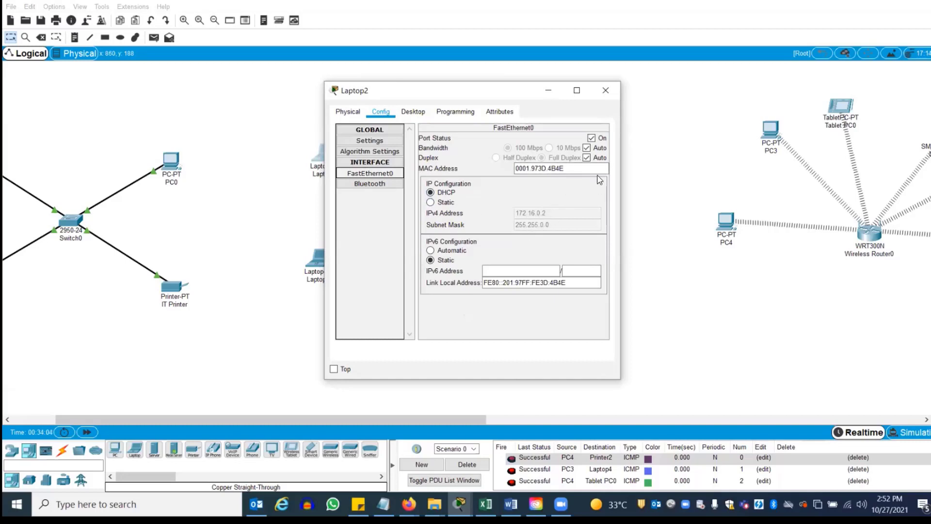
{"action": "left_click", "coordinate": [606, 90]}
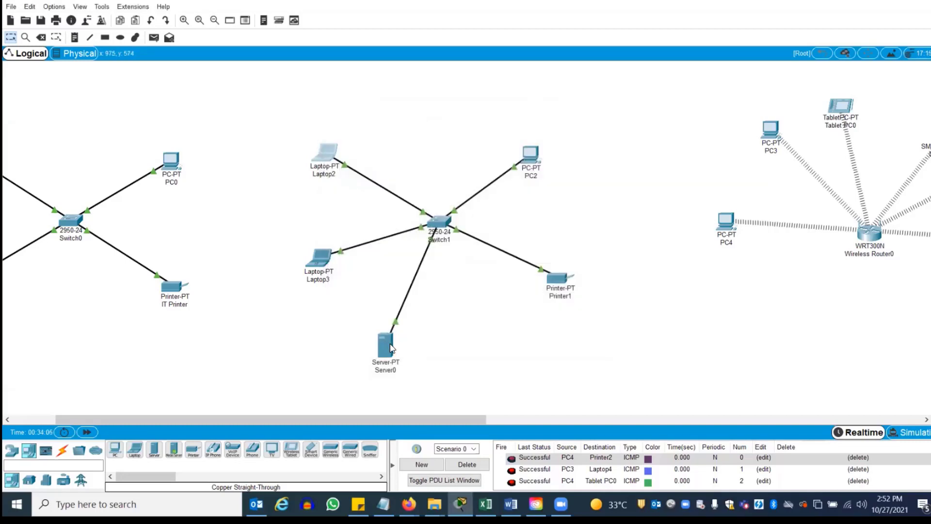
{"action": "left_click", "coordinate": [390, 348]}
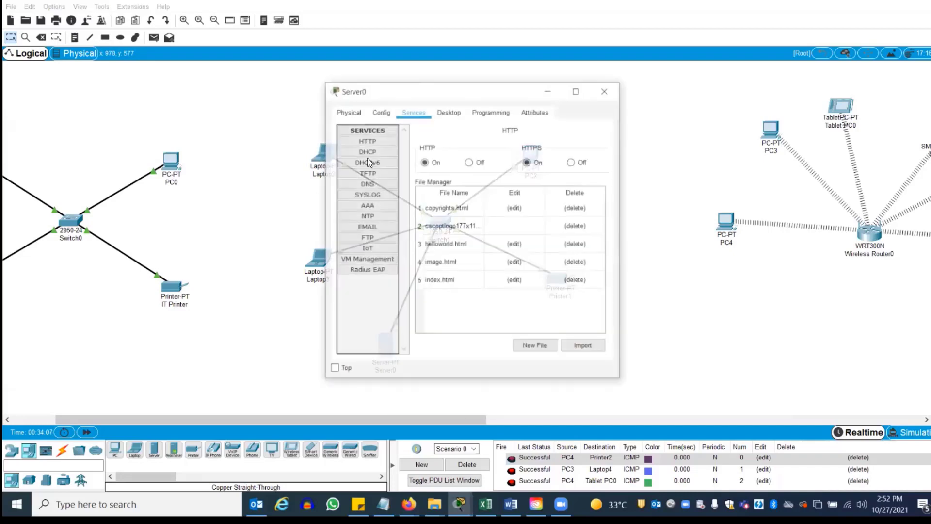
{"action": "left_click", "coordinate": [364, 152]}
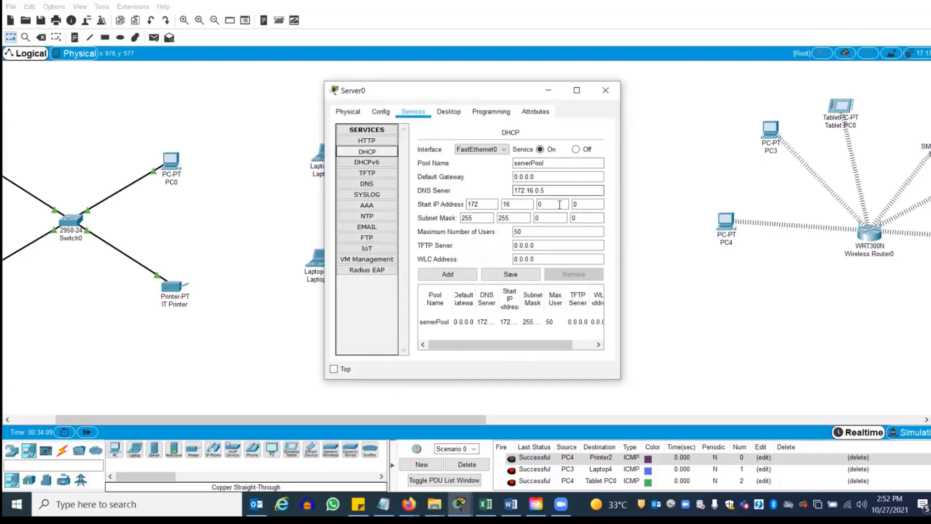
{"action": "left_click", "coordinate": [490, 322]}
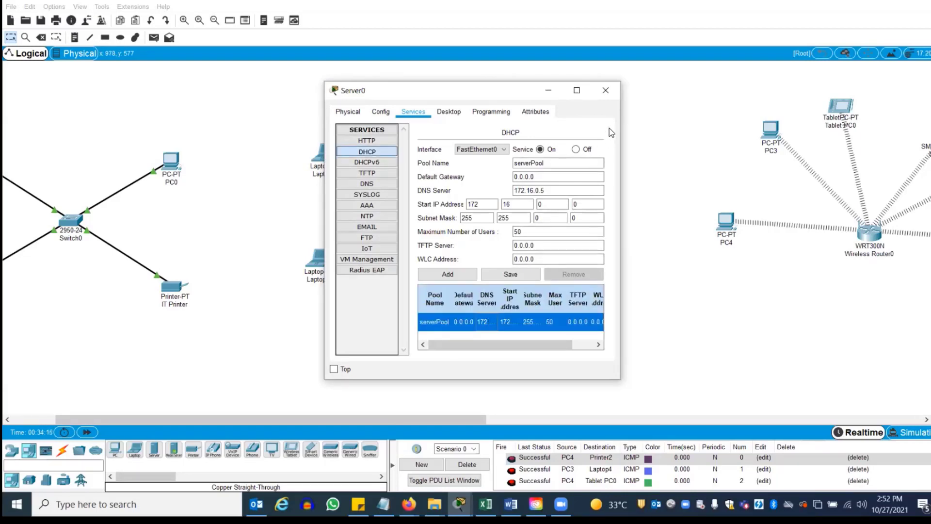
{"action": "left_click", "coordinate": [607, 90]}
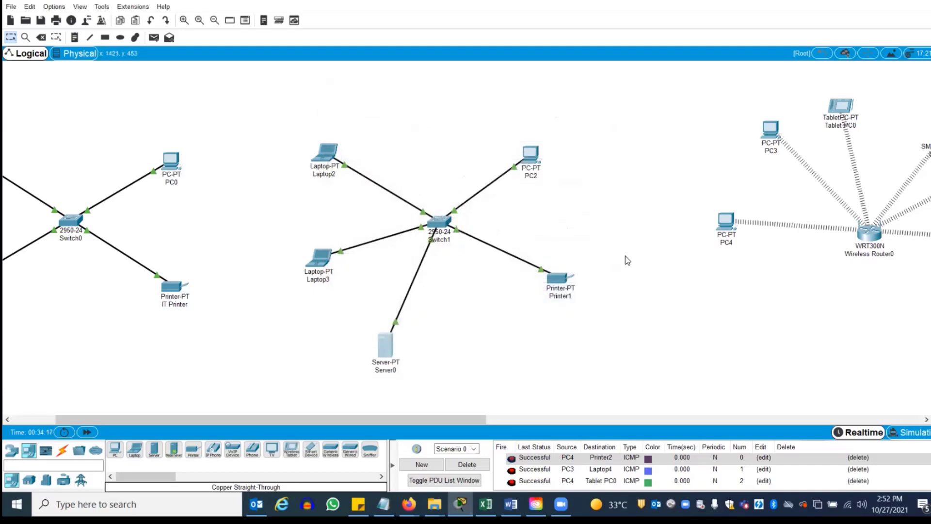
Scroll the workspace horizontally so the whole Switch0 LAN is visible beside Switch1
{"action": "left_click_drag", "start_coordinate": [439, 418], "coordinate": [373, 415]}
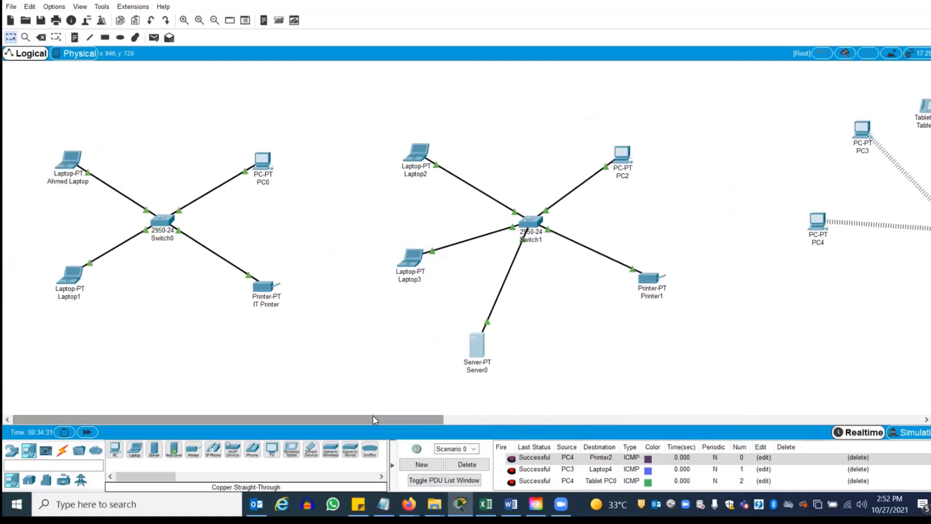
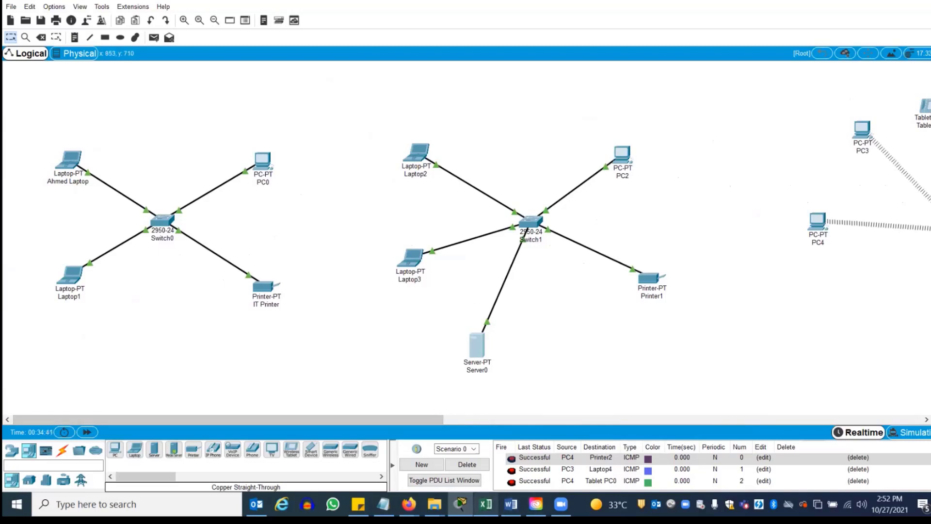
Scroll through the lab instructions document, then return to the simulation
{"action": "left_click", "coordinate": [511, 505]}
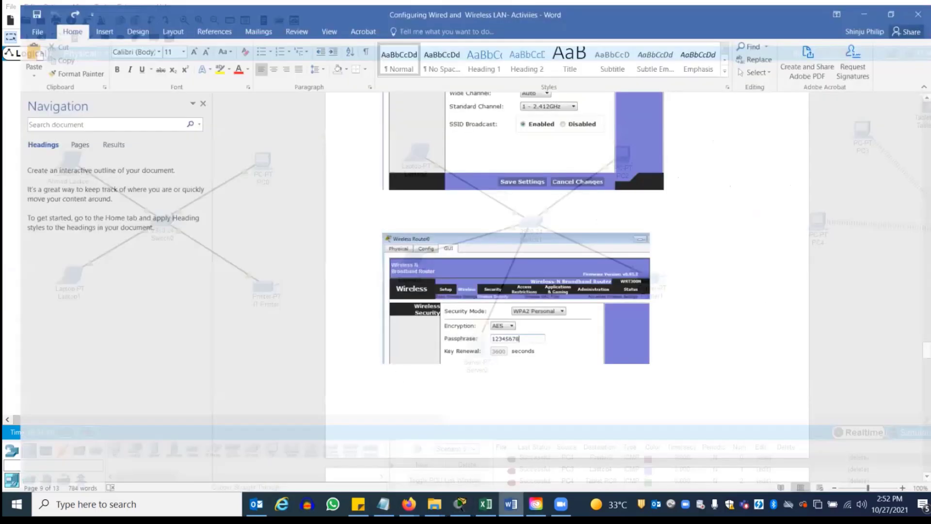
{"action": "scroll", "coordinate": [566, 276], "scroll_direction": "down", "scroll_amount": 15}
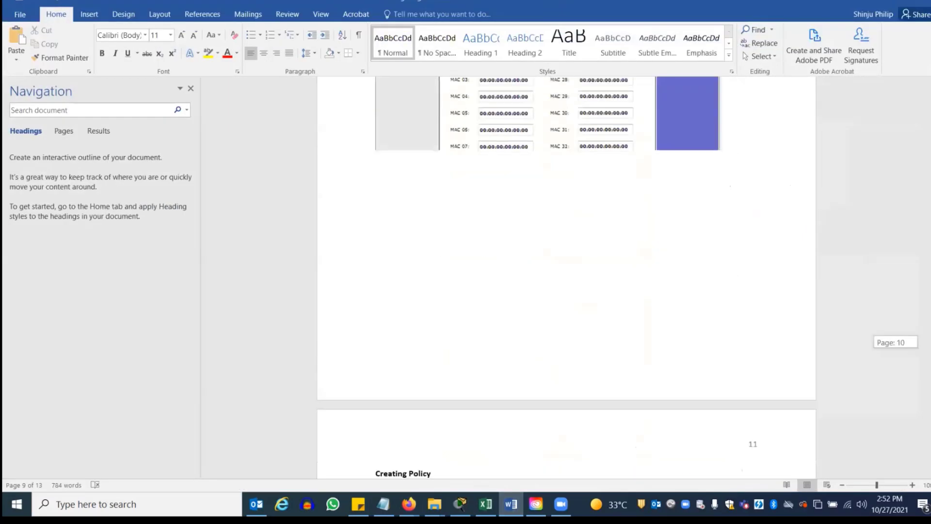
{"action": "scroll", "coordinate": [566, 276], "scroll_direction": "down", "scroll_amount": 15}
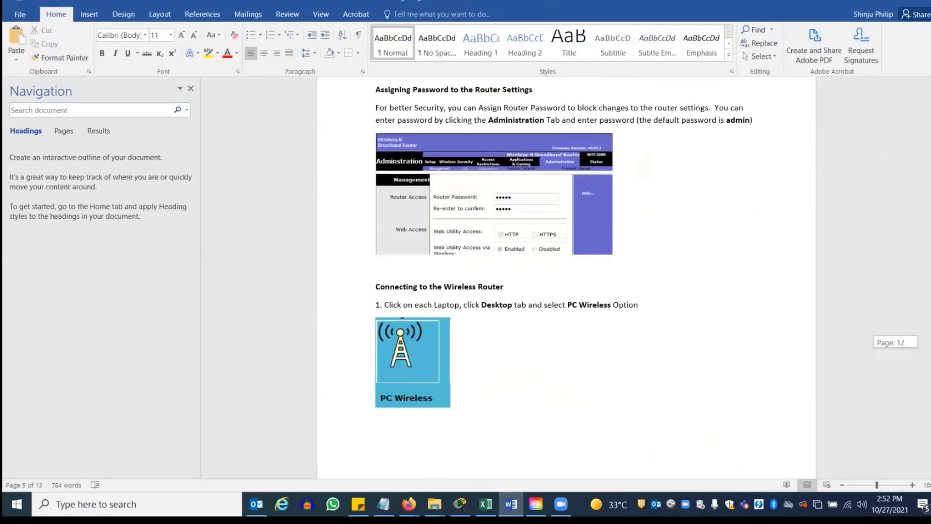
{"action": "scroll", "coordinate": [543, 77], "scroll_direction": "down", "scroll_amount": 8}
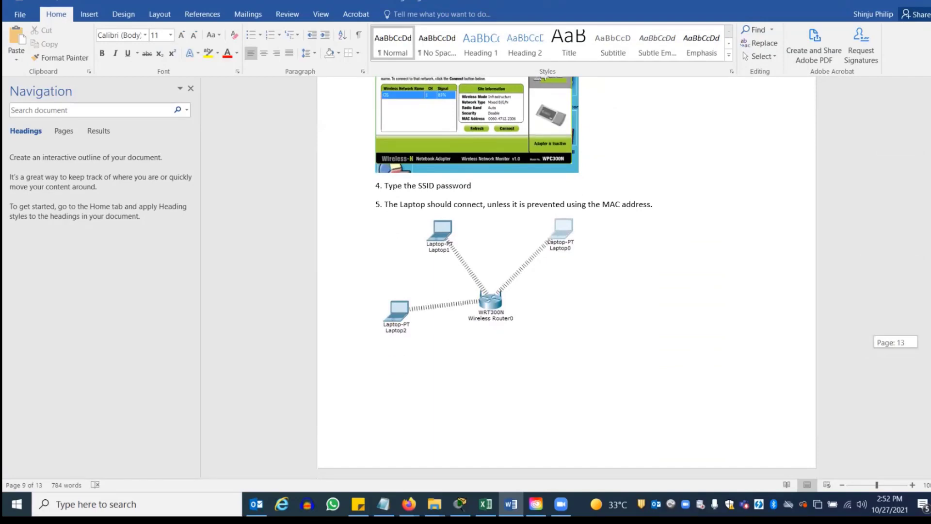
{"action": "scroll", "coordinate": [543, 77], "scroll_direction": "up", "scroll_amount": 20}
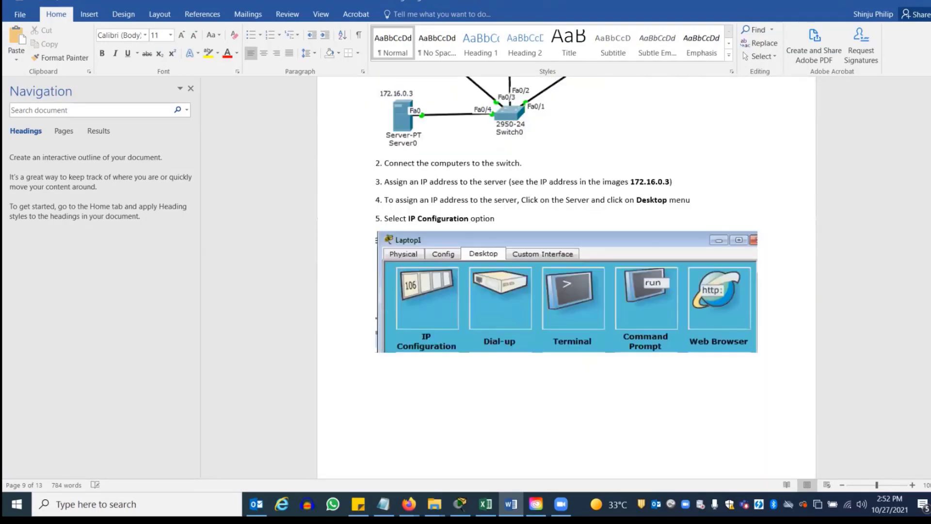
{"action": "scroll", "coordinate": [566, 276], "scroll_direction": "up", "scroll_amount": 5}
{"action": "left_click", "coordinate": [872, 3]}
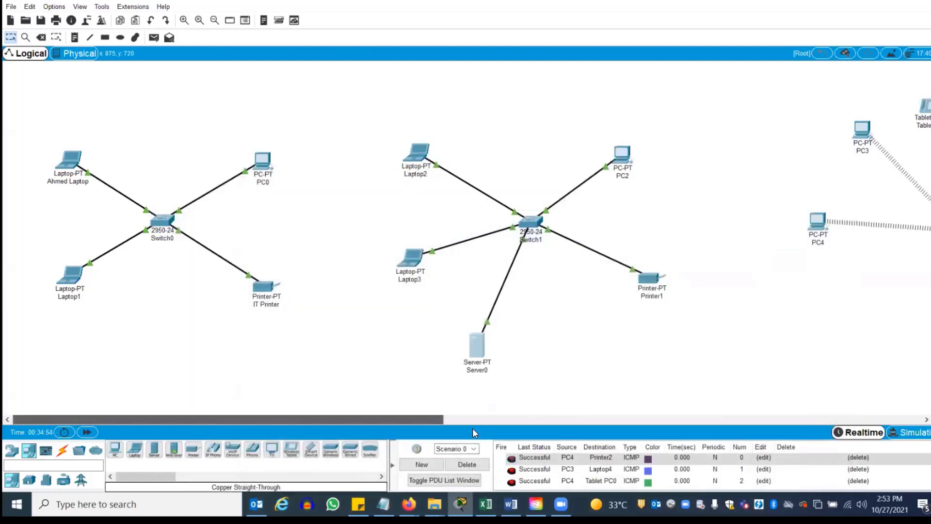
Check the router password on Wireless Router0's Administration page
{"action": "left_click_drag", "start_coordinate": [472, 420], "coordinate": [601, 447]}
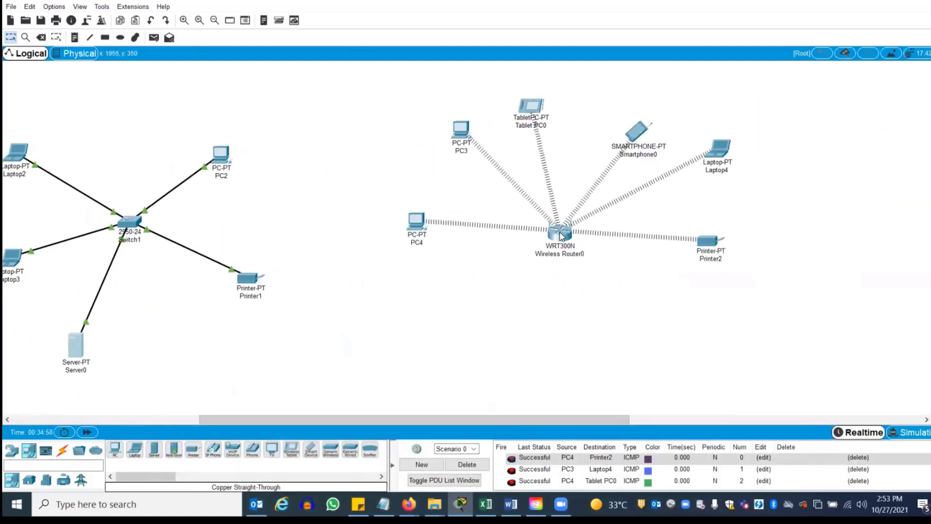
{"action": "mouse_move", "coordinate": [562, 237]}
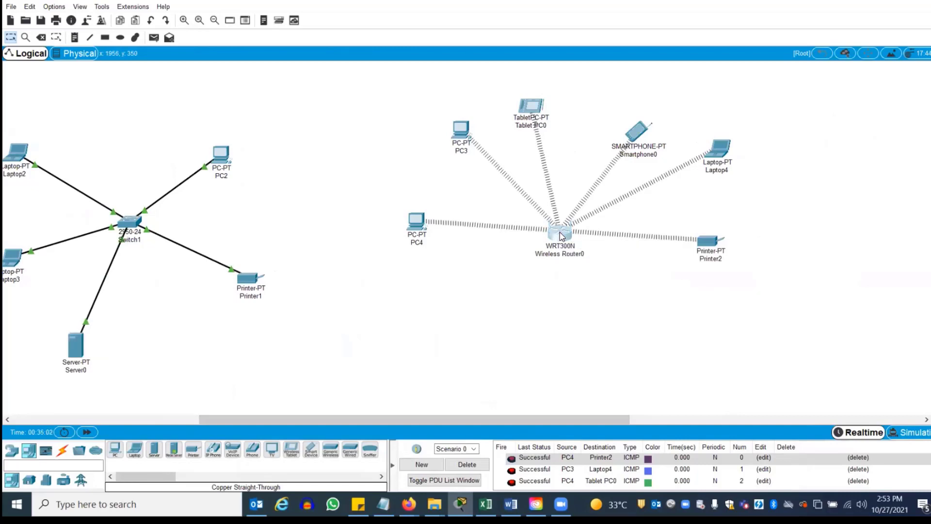
{"action": "left_click", "coordinate": [561, 235]}
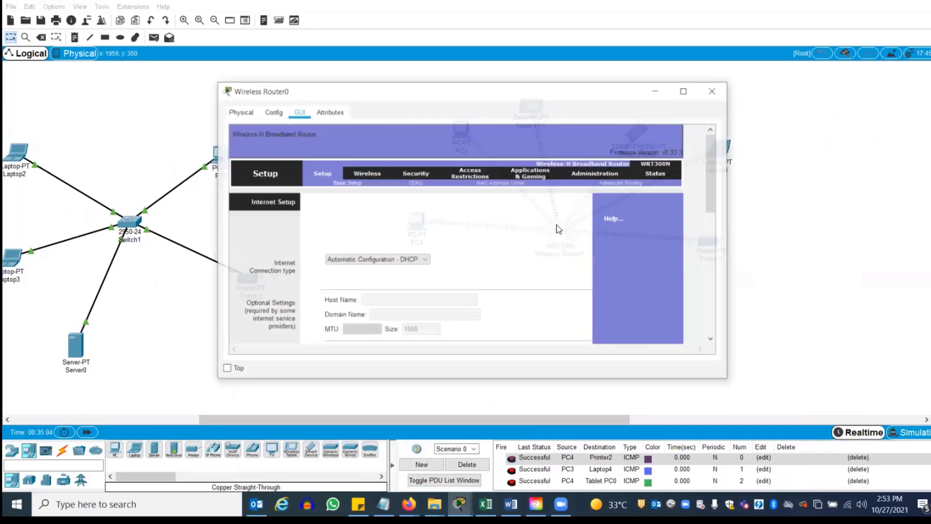
{"action": "left_click", "coordinate": [587, 174]}
{"action": "left_click", "coordinate": [394, 218]}
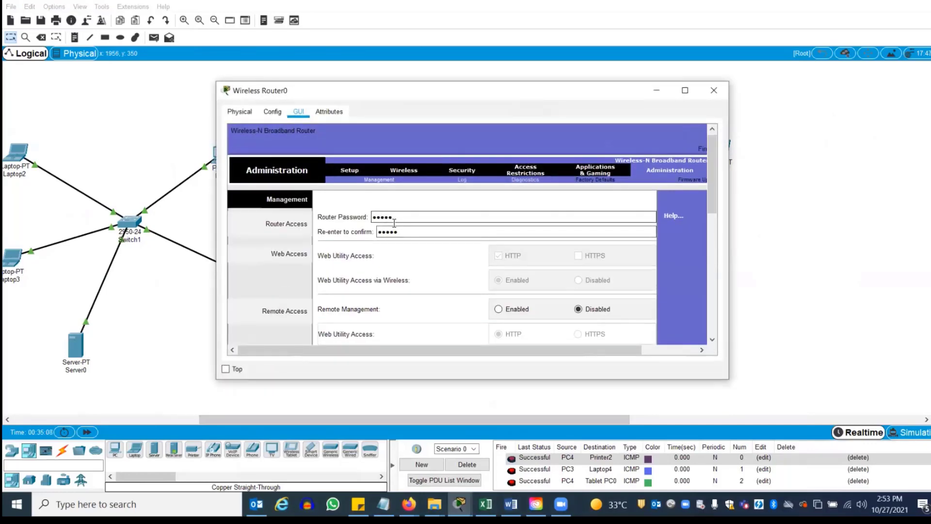
{"action": "left_click_drag", "start_coordinate": [403, 217], "coordinate": [368, 216]}
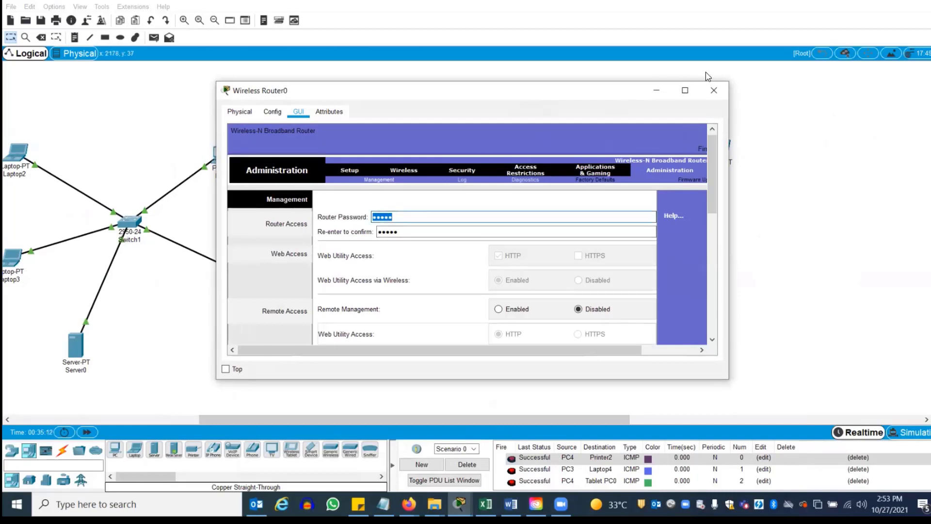
{"action": "left_click", "coordinate": [713, 90]}
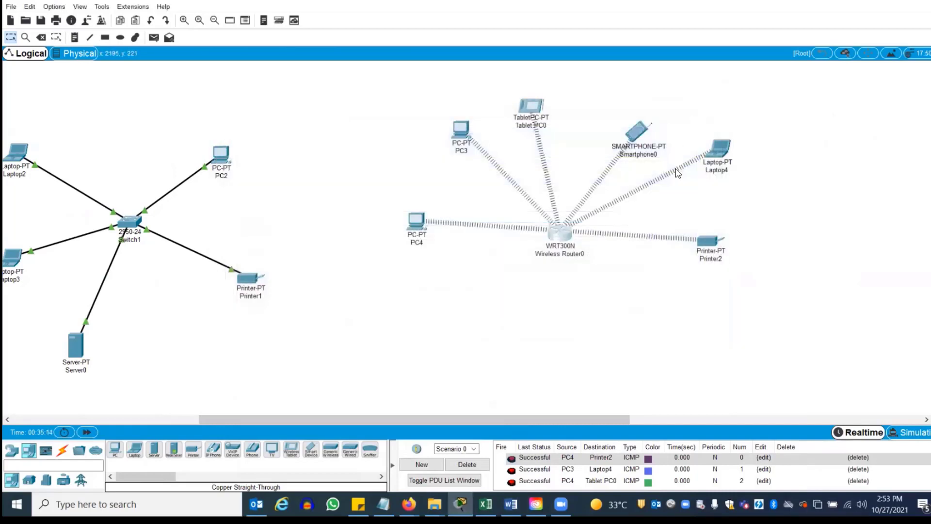
{"action": "left_click", "coordinate": [565, 238]}
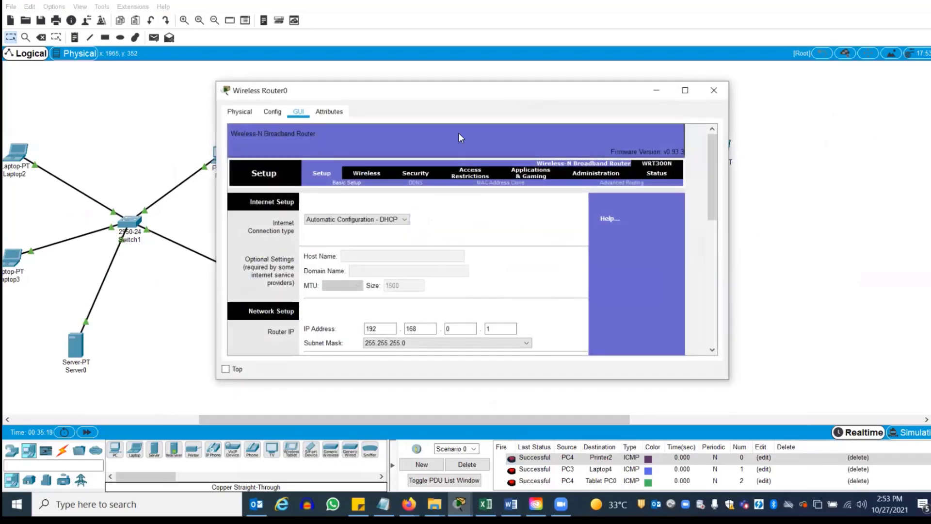
{"action": "left_click", "coordinate": [714, 90]}
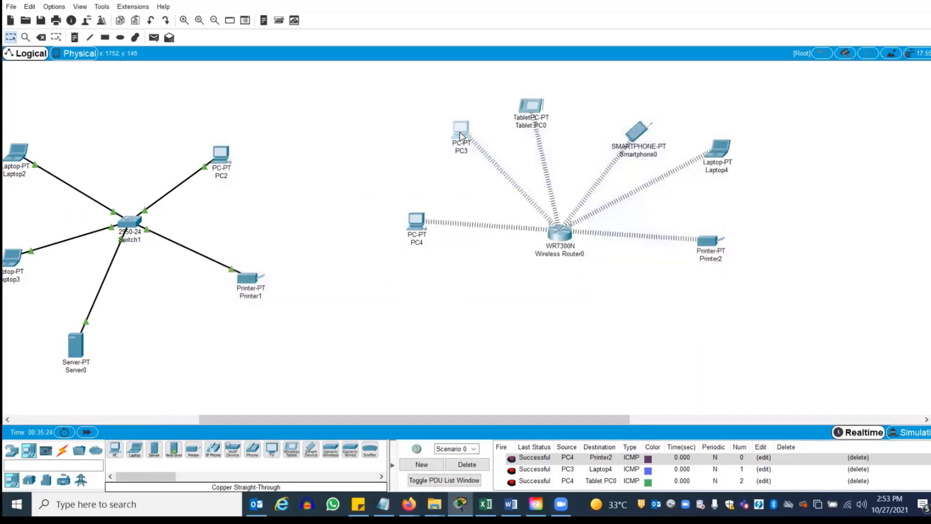
Move PC3 slightly left, check the router's LAN IP address, and open PC3's desktop
{"action": "left_click_drag", "start_coordinate": [459, 132], "coordinate": [442, 134]}
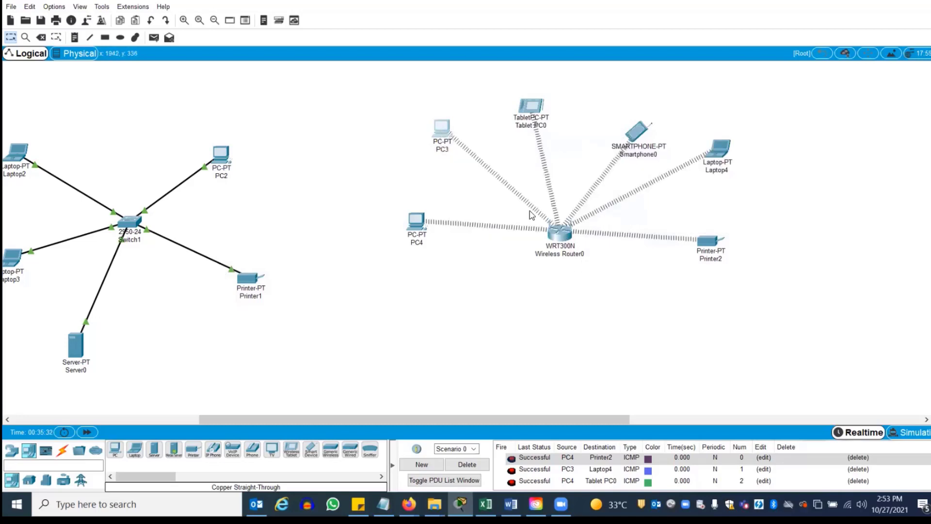
{"action": "mouse_move", "coordinate": [443, 133]}
{"action": "left_click", "coordinate": [560, 234]}
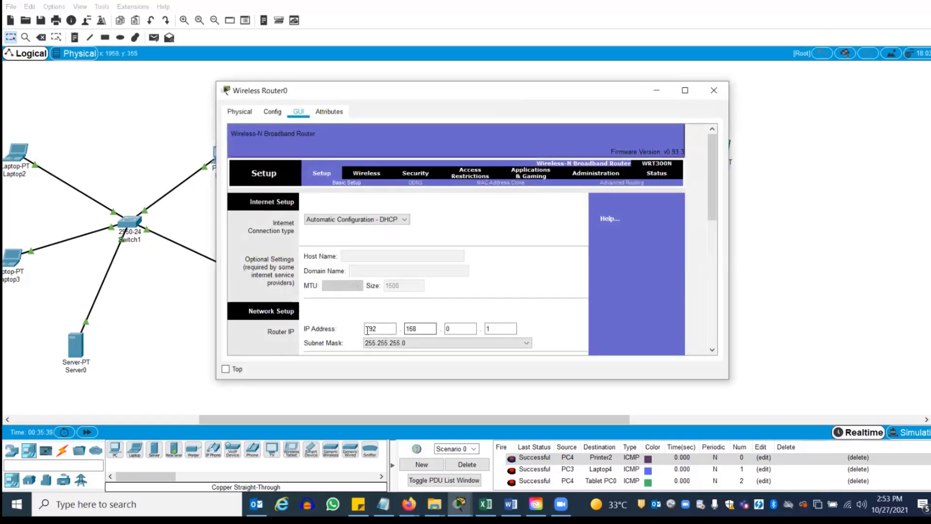
{"action": "left_click", "coordinate": [375, 329]}
{"action": "left_click", "coordinate": [716, 93]}
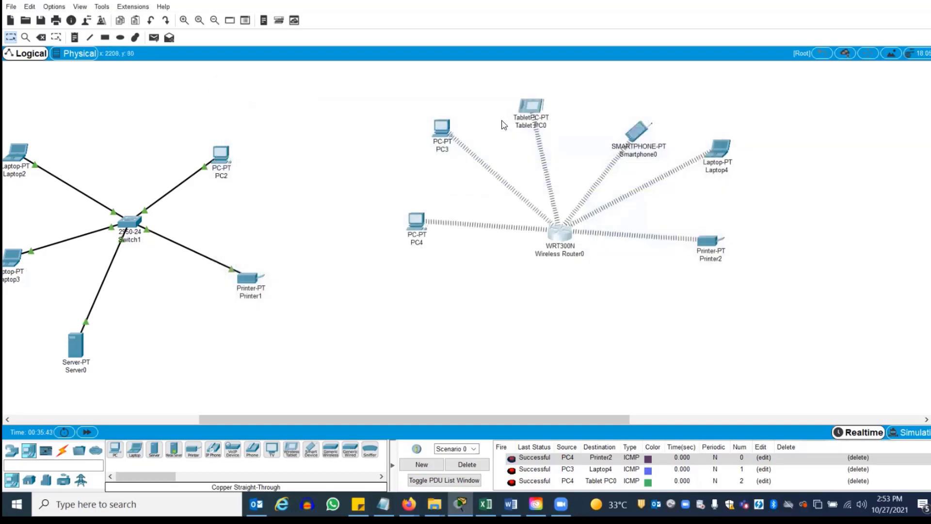
{"action": "left_click", "coordinate": [443, 131]}
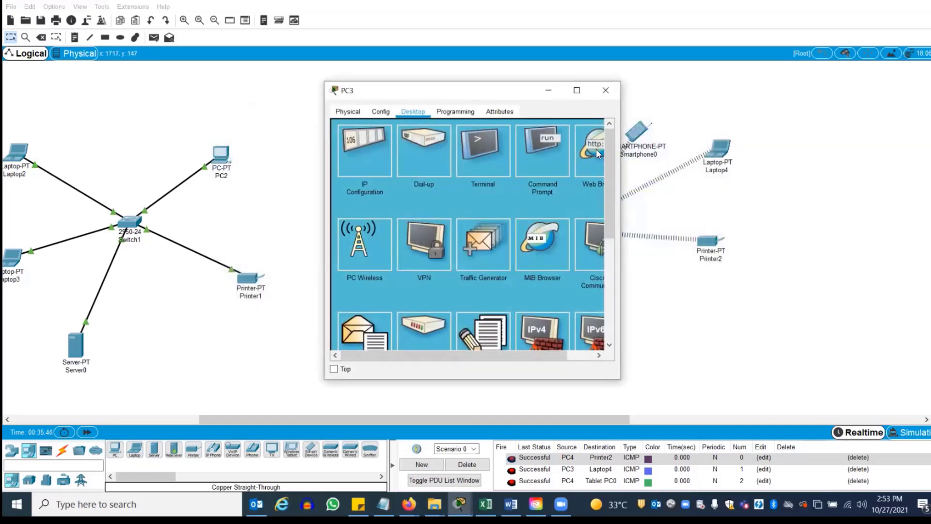
Browse from PC3 to 192.168.0.1 and log into the router with the admin user name and password
{"action": "left_click", "coordinate": [597, 154]}
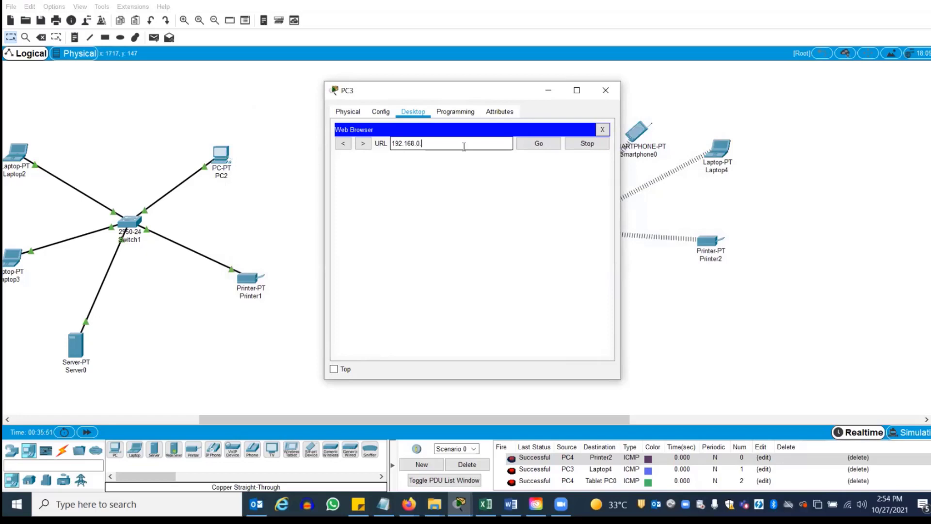
{"action": "type", "text": "192.168.0.1"}
{"action": "key", "text": "Return"}
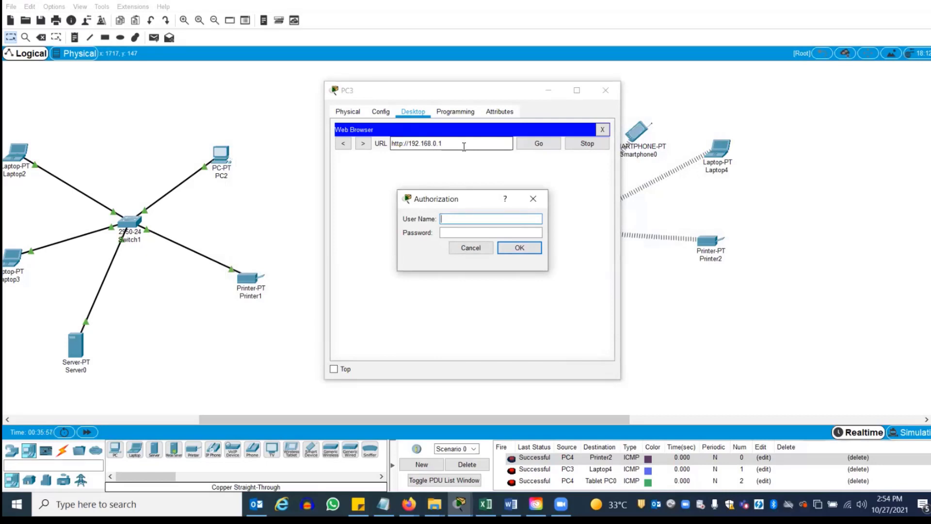
{"action": "type", "text": "admin"}
{"action": "key", "text": "Tab"}
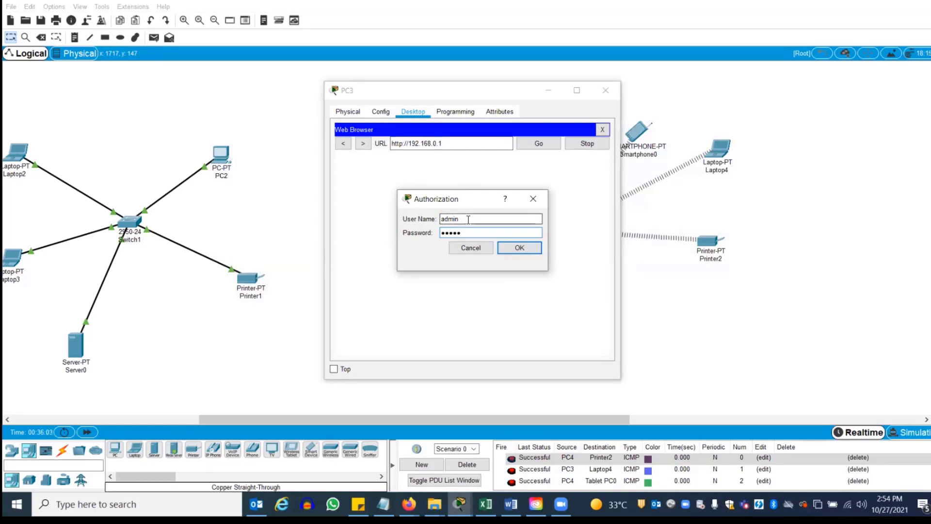
{"action": "left_click", "coordinate": [515, 250]}
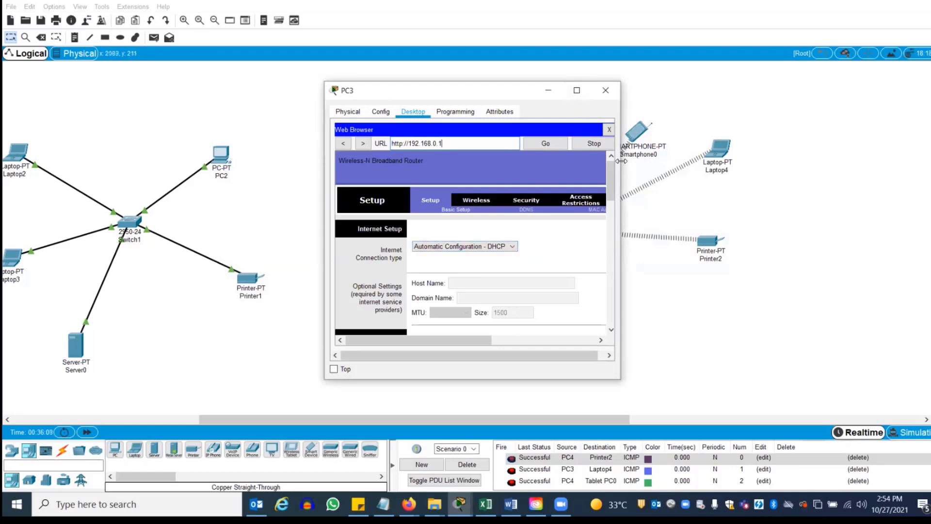
Replace the router password and its confirmation on the Administration page, then save settings
{"action": "left_click_drag", "start_coordinate": [621, 145], "coordinate": [898, 145]}
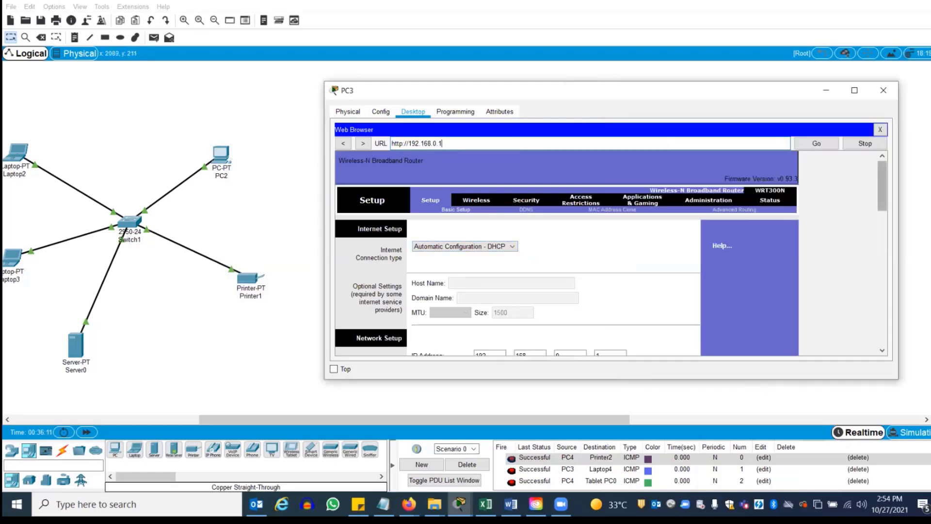
{"action": "scroll", "coordinate": [606, 252], "scroll_direction": "down", "scroll_amount": 10}
{"action": "scroll", "coordinate": [741, 184], "scroll_direction": "up", "scroll_amount": 10}
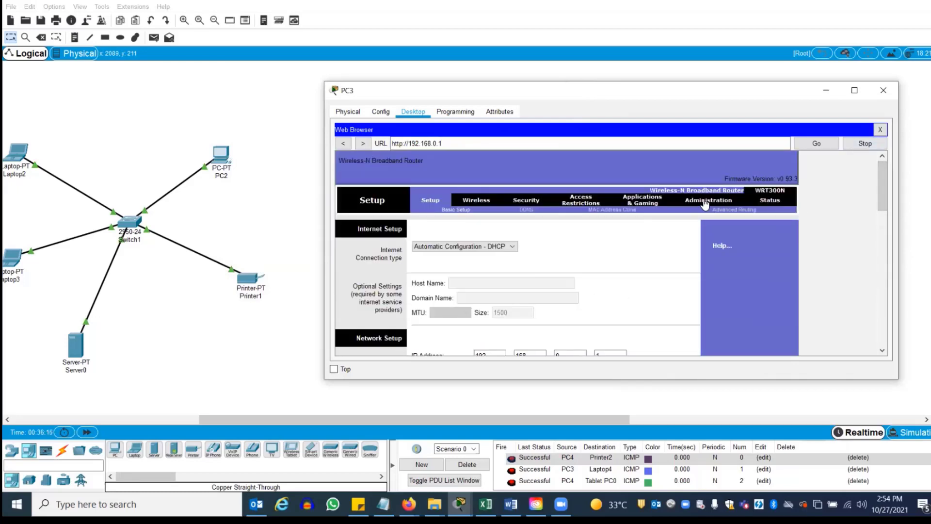
{"action": "left_click", "coordinate": [705, 203]}
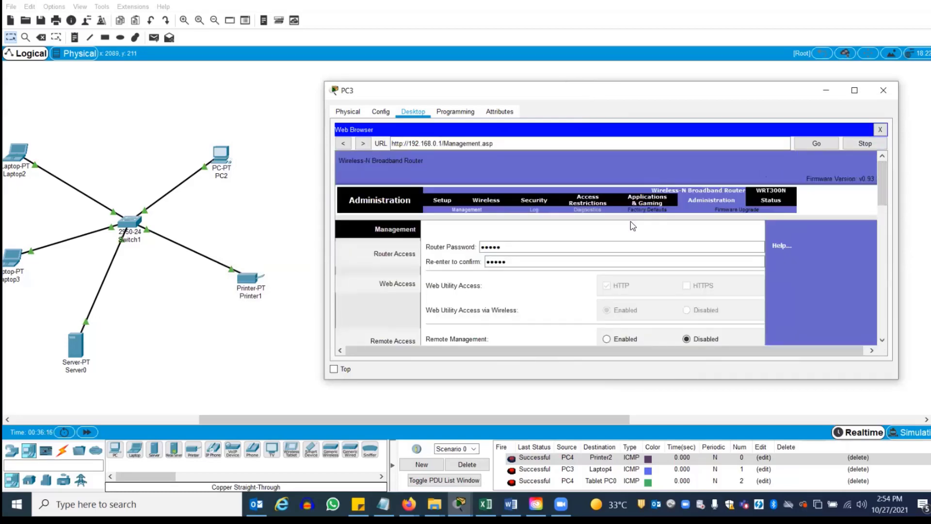
{"action": "left_click", "coordinate": [509, 246]}
{"action": "left_click_drag", "start_coordinate": [509, 246], "coordinate": [477, 236]}
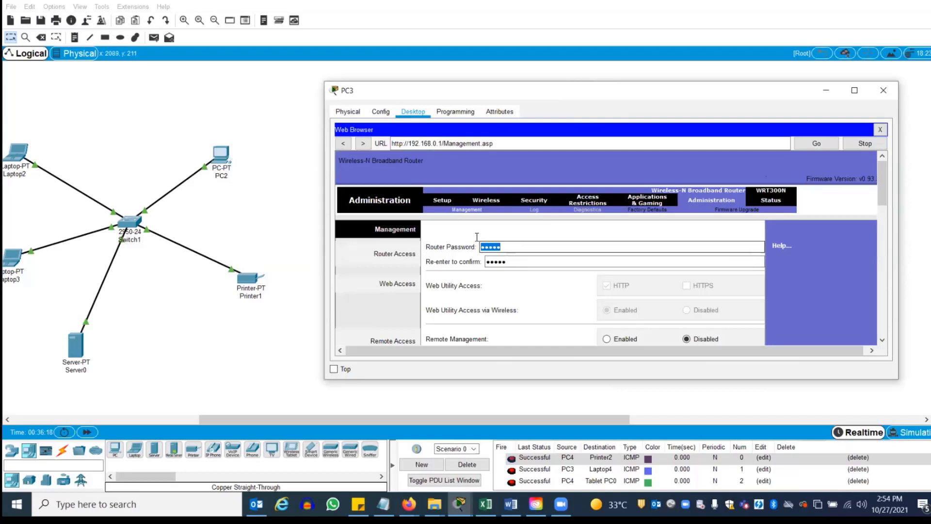
{"action": "type", "text": "•"}
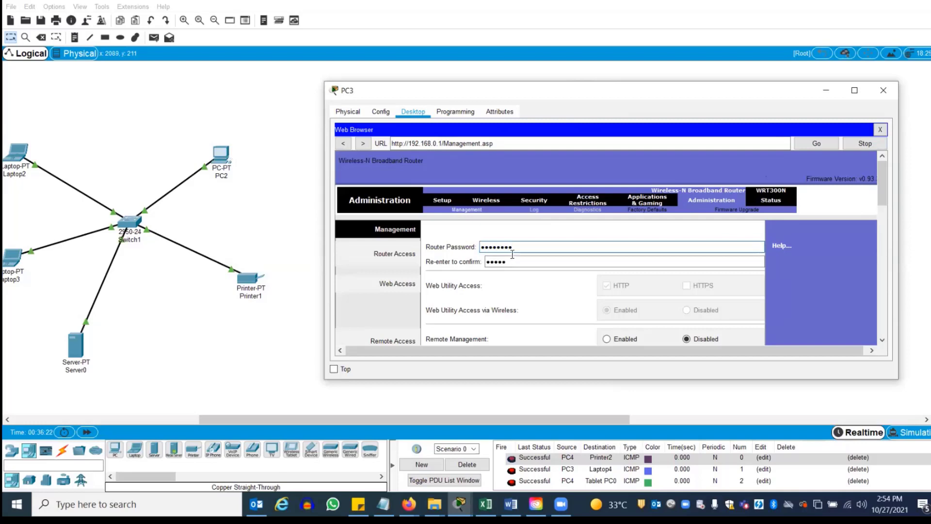
{"action": "left_click_drag", "start_coordinate": [511, 261], "coordinate": [437, 264]}
{"action": "type", "text": "•"}
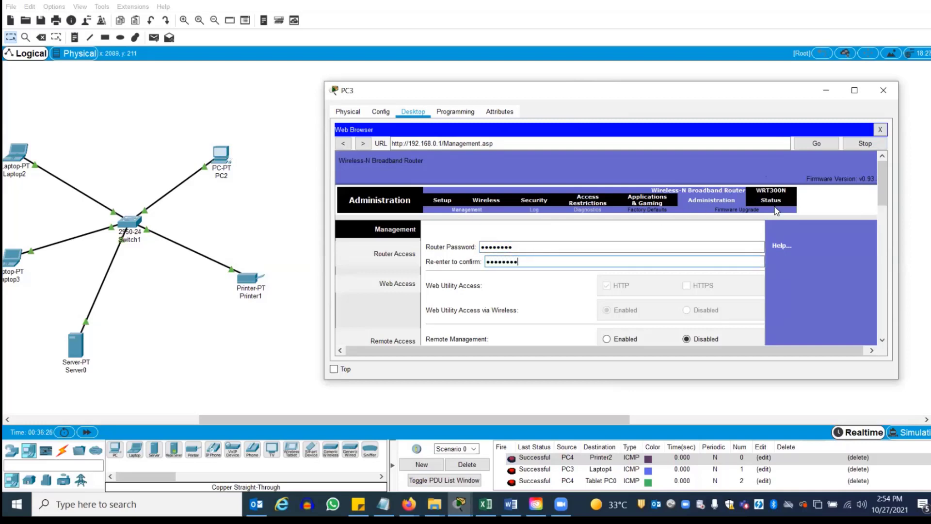
{"action": "scroll", "coordinate": [604, 291], "scroll_direction": "down", "scroll_amount": 10}
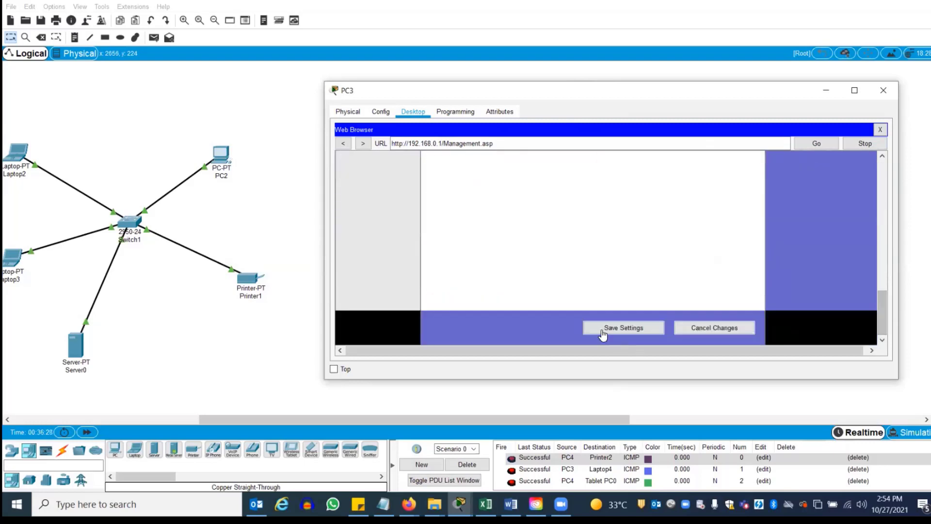
{"action": "left_click", "coordinate": [604, 332]}
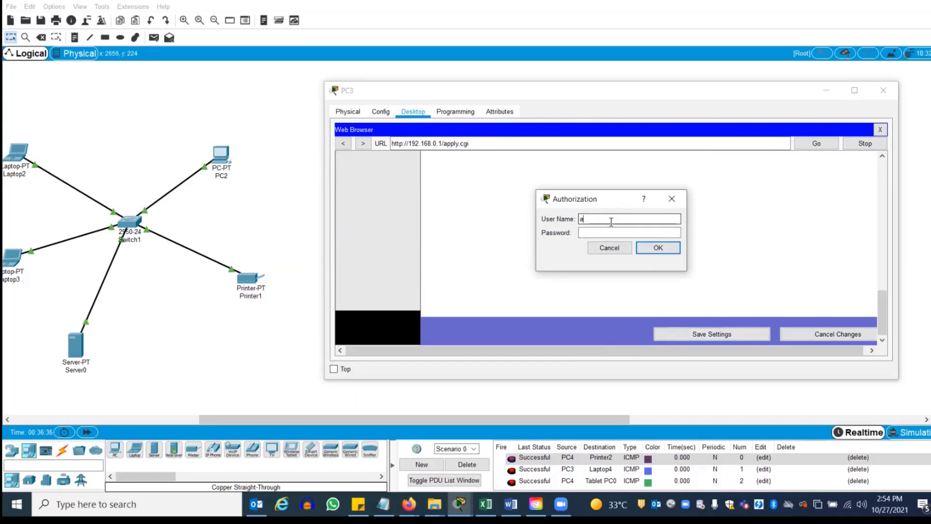
Log back in as admin to apply the change, then close PC3's window
{"action": "type", "text": "admin"}
{"action": "key", "text": "Tab"}
{"action": "type", "text": "••••••"}
{"action": "key", "text": "Return"}
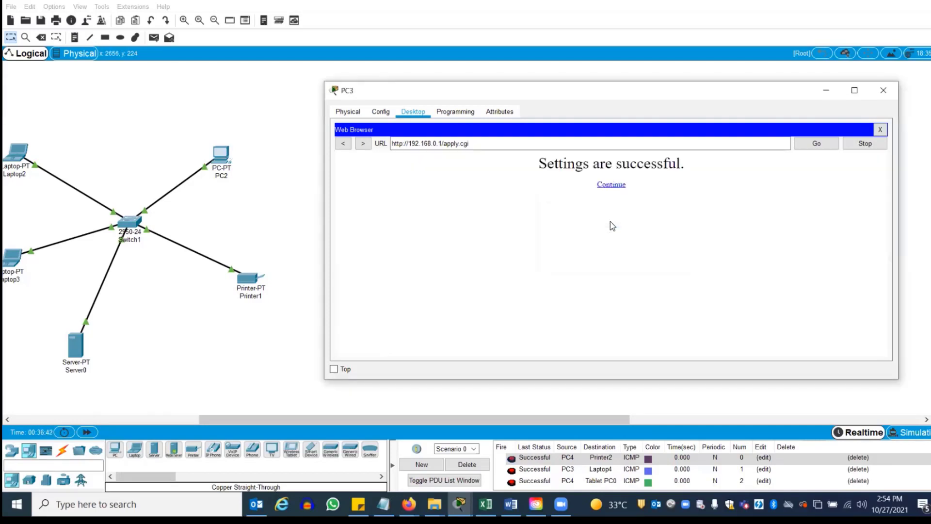
{"action": "left_click", "coordinate": [613, 184]}
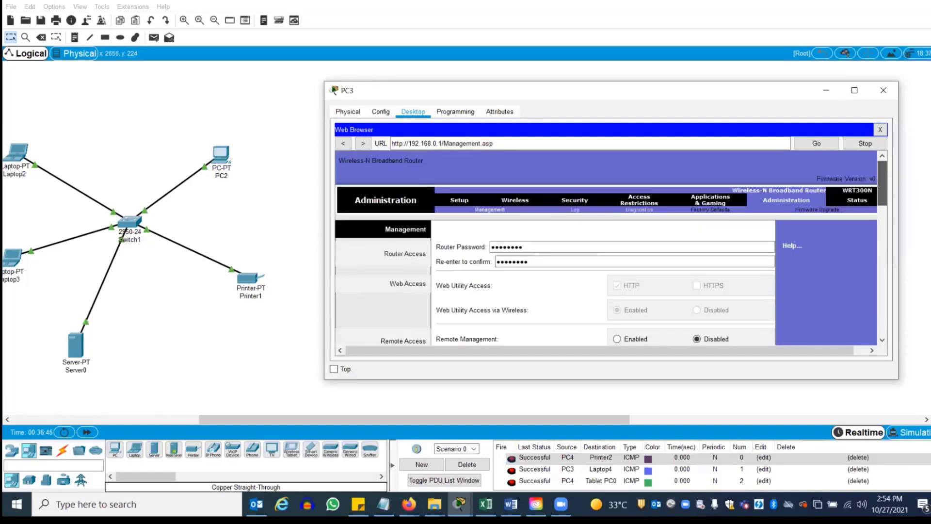
{"action": "left_click", "coordinate": [883, 90]}
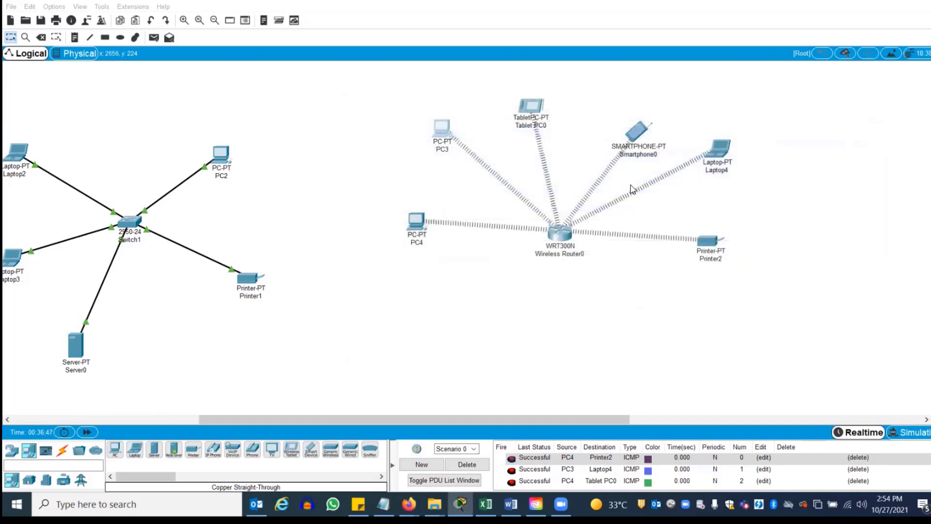
{"action": "left_click", "coordinate": [416, 221]}
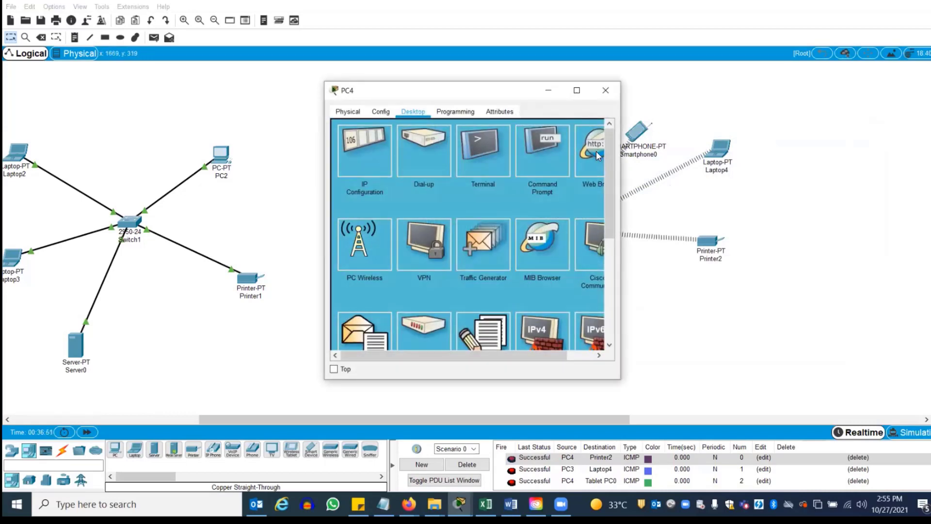
{"action": "left_click", "coordinate": [596, 151]}
{"action": "left_click", "coordinate": [470, 143]}
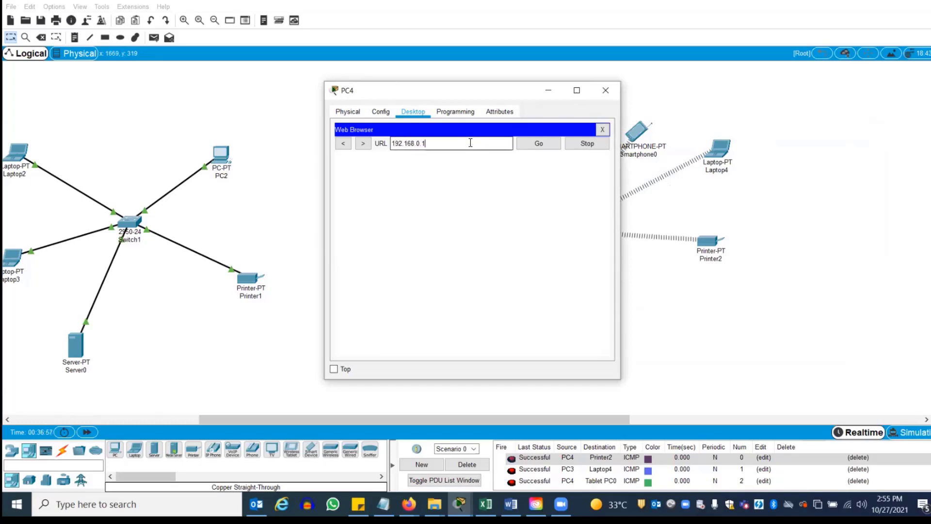
{"action": "type", "text": "192.168.0.1"}
{"action": "key", "text": "Return"}
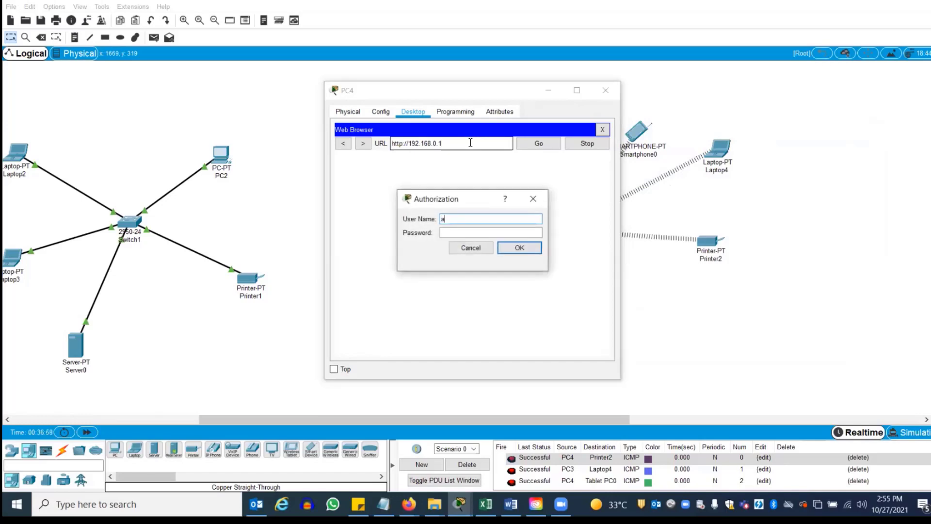
{"action": "key", "text": "Tab"}
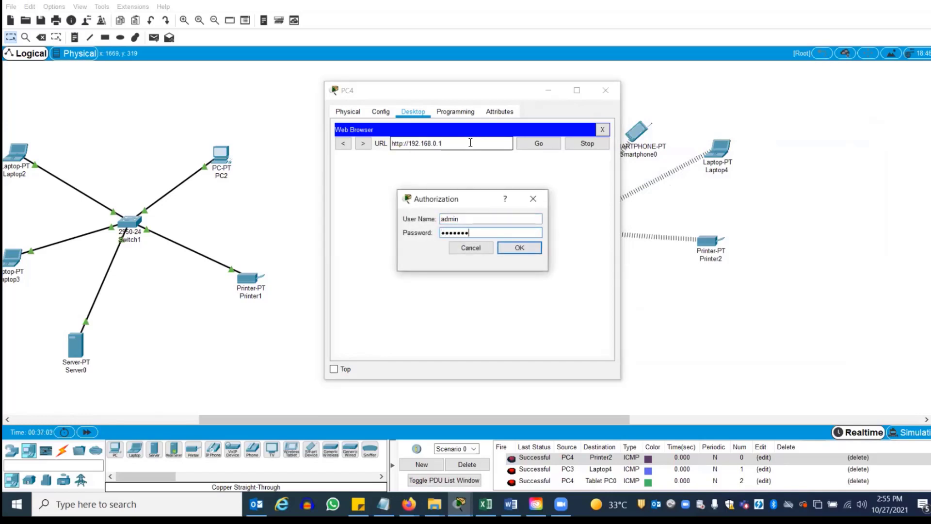
{"action": "key", "text": "Return"}
{"action": "left_click_drag", "start_coordinate": [612, 177], "coordinate": [593, 133]}
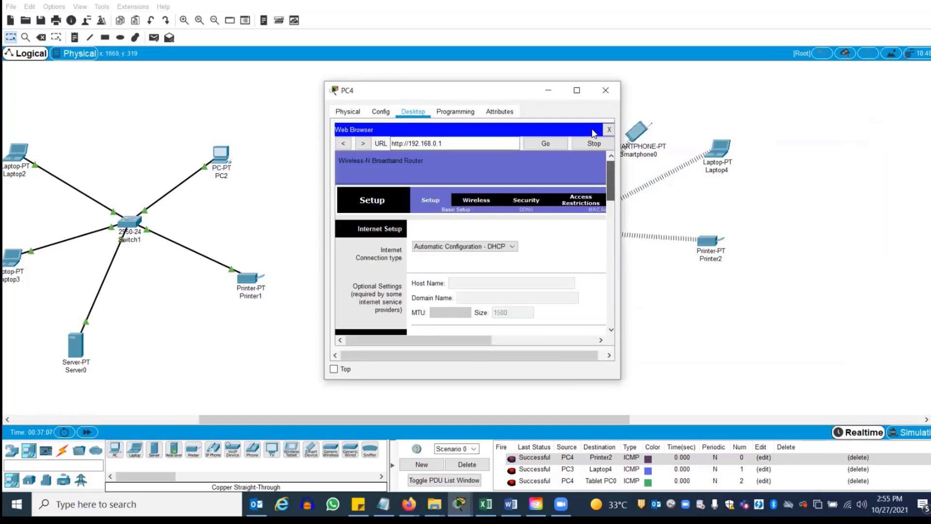
{"action": "left_click_drag", "start_coordinate": [515, 355], "coordinate": [582, 354]}
{"action": "left_click", "coordinate": [605, 89]}
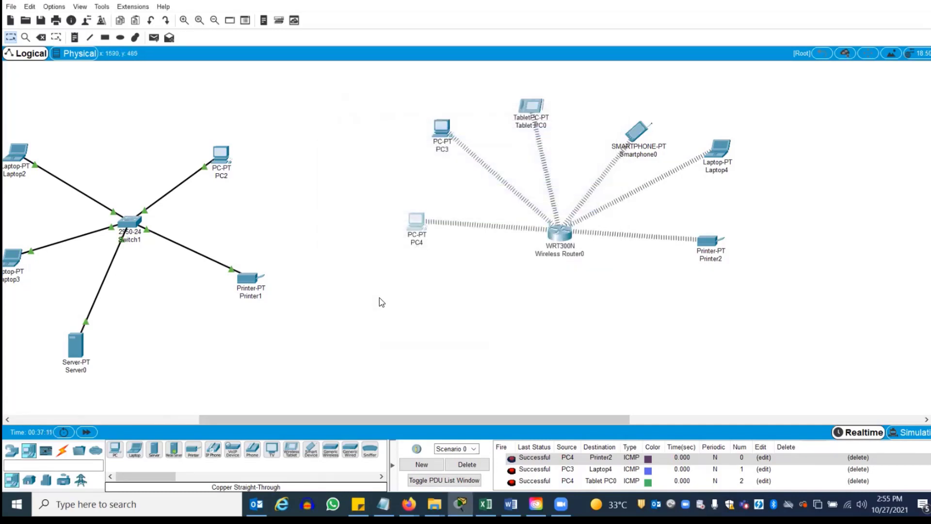
{"action": "left_click", "coordinate": [561, 233]}
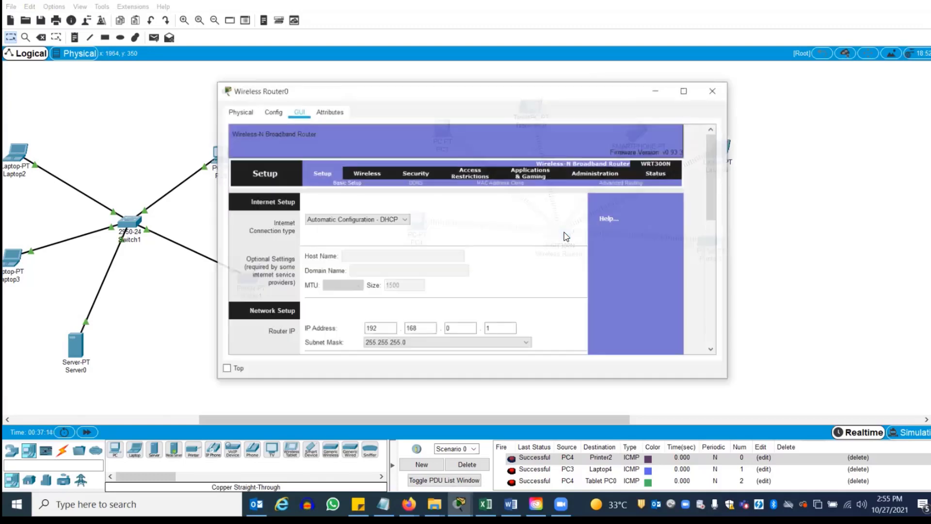
{"action": "mouse_move", "coordinate": [711, 158]}
{"action": "left_mouse_down"}
{"action": "mouse_move", "coordinate": [711, 252]}
{"action": "mouse_move", "coordinate": [711, 158]}
{"action": "left_mouse_up"}
{"action": "left_click", "coordinate": [714, 92]}
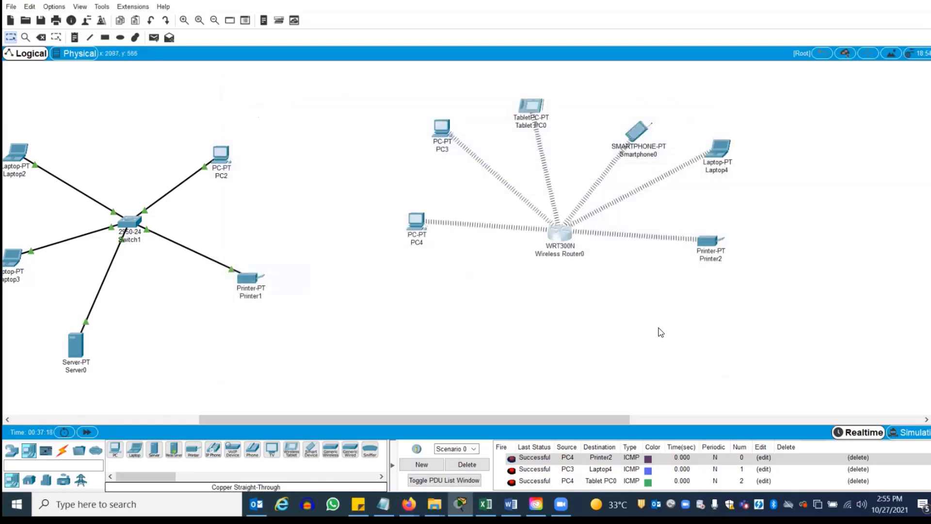
Pan right and place two 2960-24TT switches, Switch2 and Switch3, on the canvas
{"action": "left_click_drag", "start_coordinate": [565, 423], "coordinate": [689, 419]}
{"action": "left_click_drag", "start_coordinate": [540, 441], "coordinate": [738, 430]}
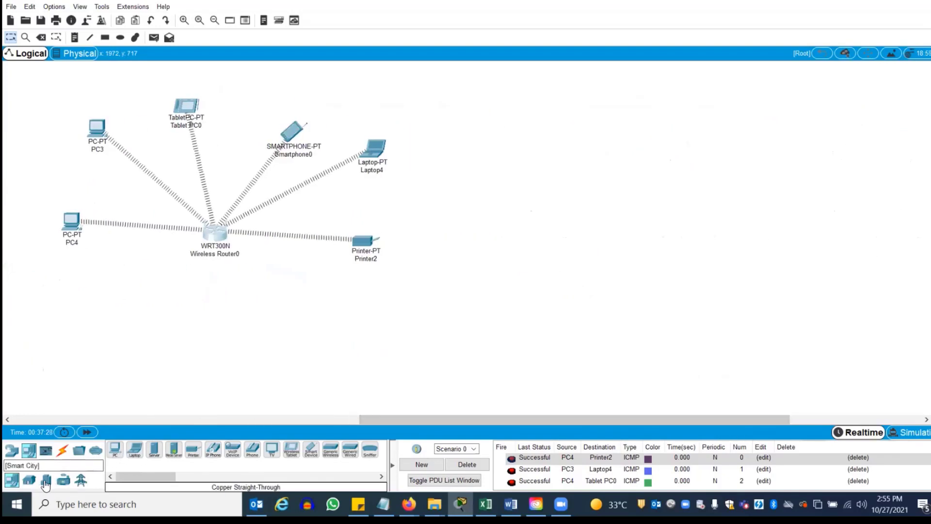
{"action": "left_click", "coordinate": [12, 450]}
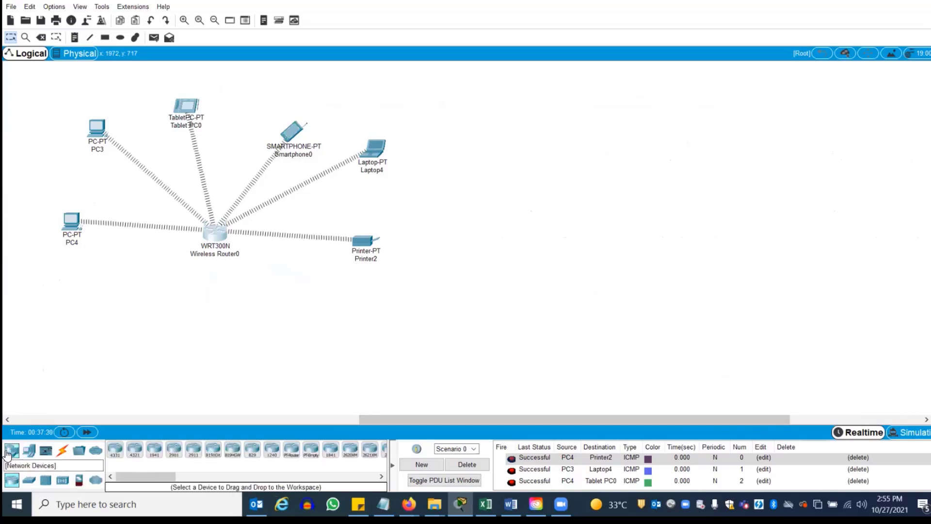
{"action": "left_click", "coordinate": [30, 480]}
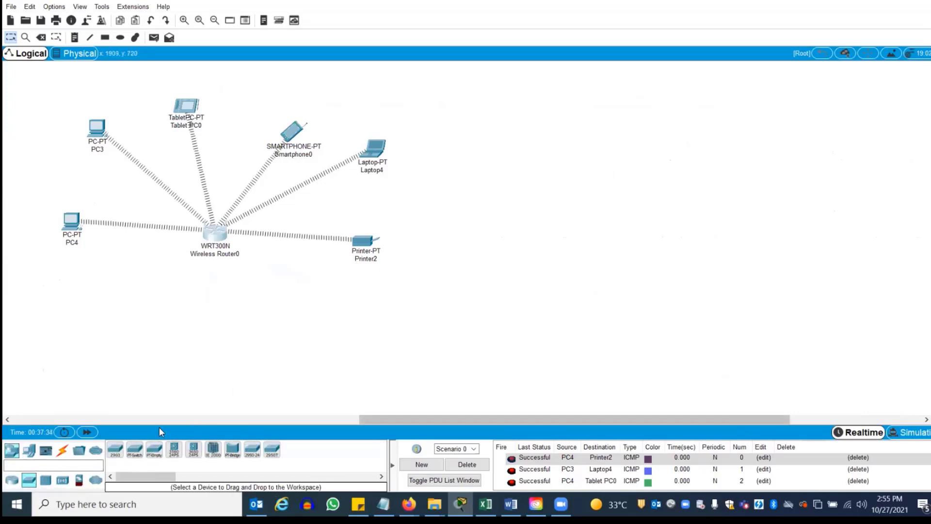
{"action": "left_click_drag", "start_coordinate": [115, 449], "coordinate": [758, 190]}
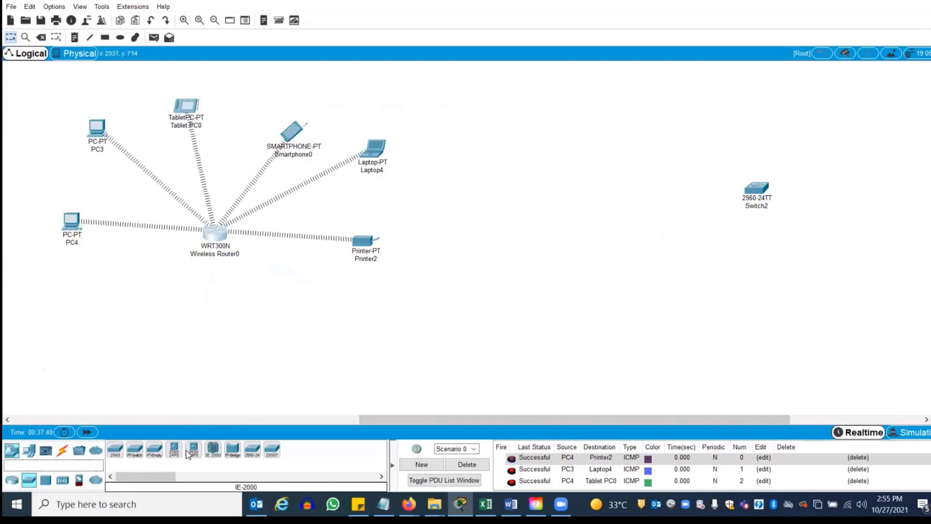
{"action": "left_click_drag", "start_coordinate": [115, 449], "coordinate": [588, 204]}
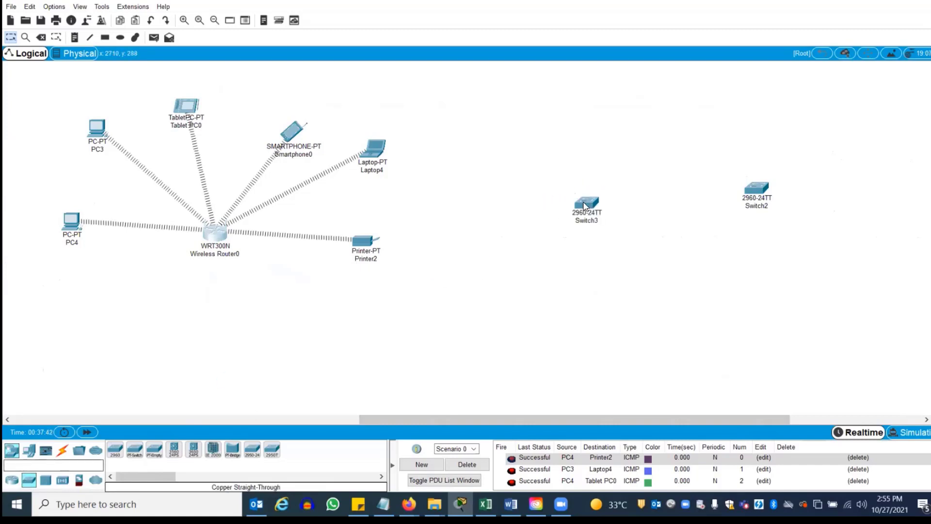
Add PC5 below Switch3 and PC6 below Switch2, then nudge Switch3 slightly up
{"action": "left_click", "coordinate": [12, 480]}
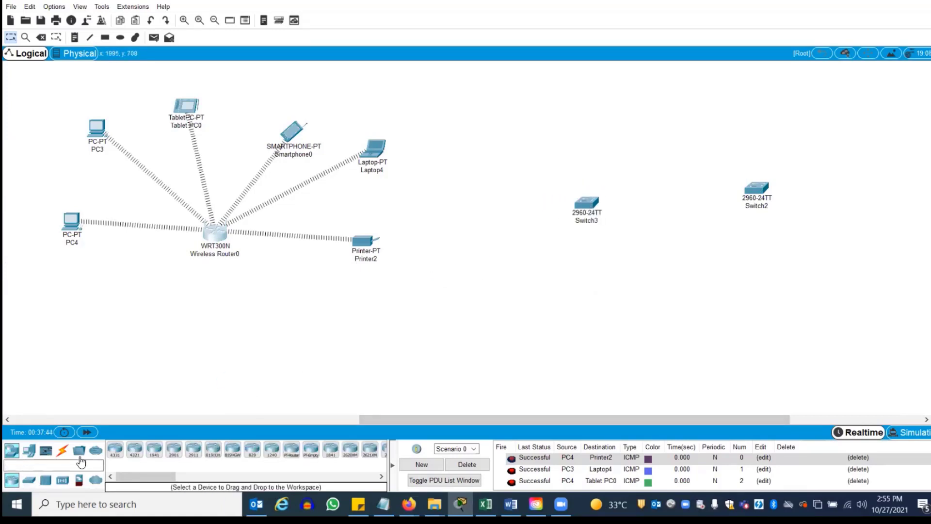
{"action": "left_click", "coordinate": [27, 451]}
{"action": "left_click_drag", "start_coordinate": [115, 448], "coordinate": [536, 276]}
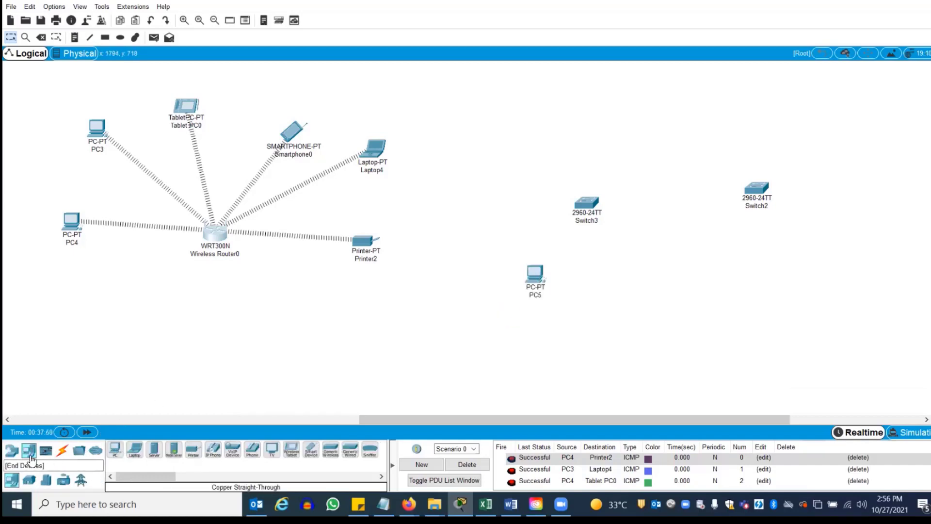
{"action": "left_click_drag", "start_coordinate": [115, 450], "coordinate": [787, 292]}
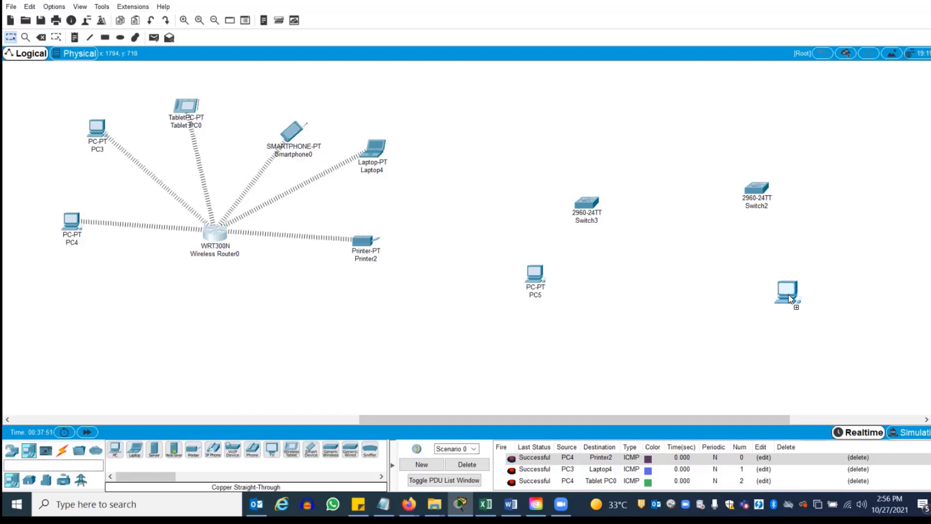
{"action": "left_click_drag", "start_coordinate": [590, 208], "coordinate": [593, 193]}
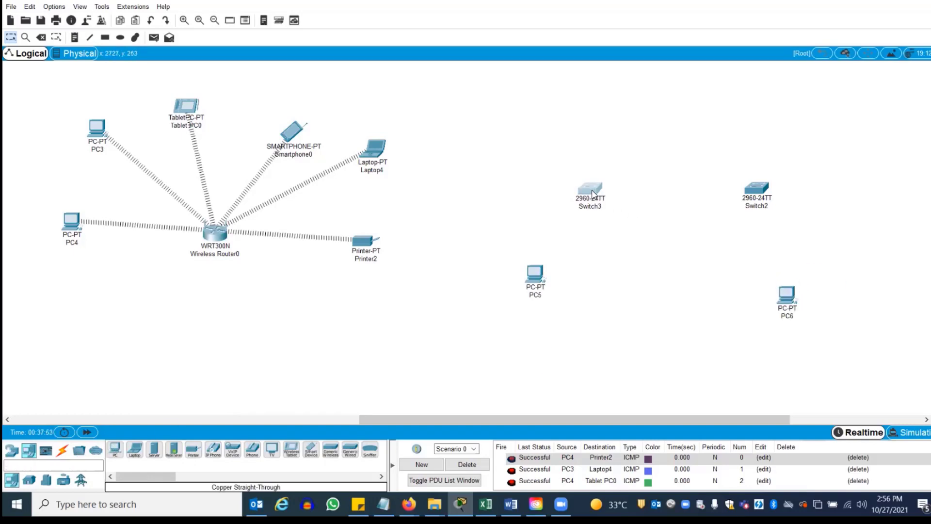
Cable PC5 to Switch3 and PC6 to Switch2 Fa0/1 with straight-through copper
{"action": "left_click", "coordinate": [60, 455]}
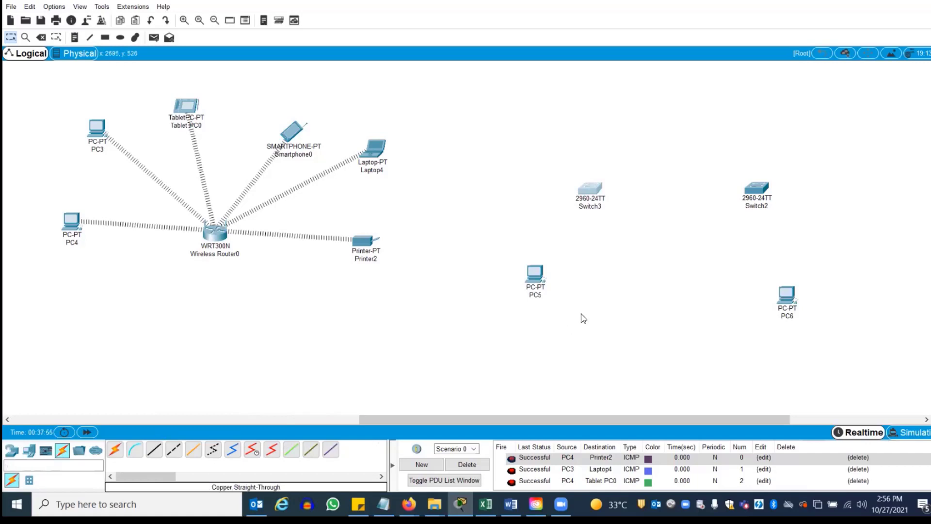
{"action": "left_click", "coordinate": [154, 449]}
{"action": "left_click", "coordinate": [534, 283]}
{"action": "left_click", "coordinate": [557, 318]}
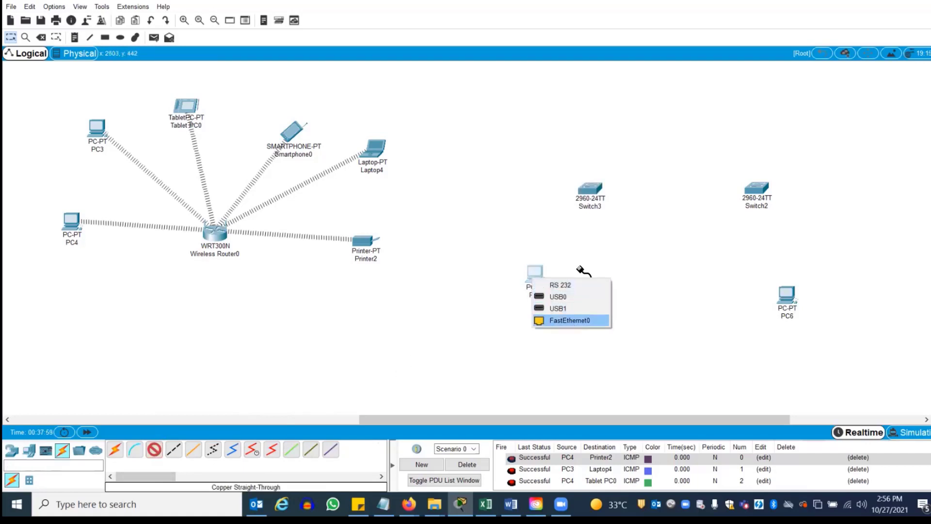
{"action": "left_click", "coordinate": [589, 194]}
{"action": "left_click", "coordinate": [604, 209]}
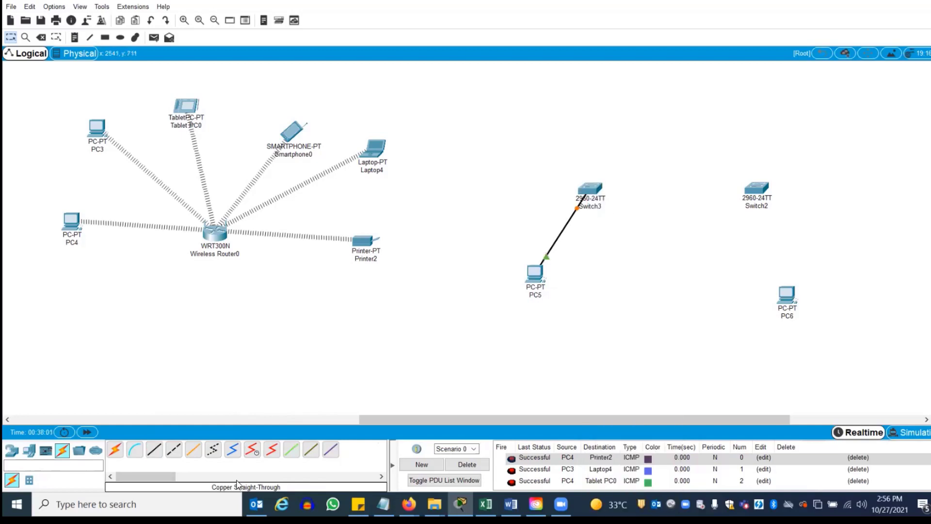
{"action": "left_click", "coordinate": [155, 450]}
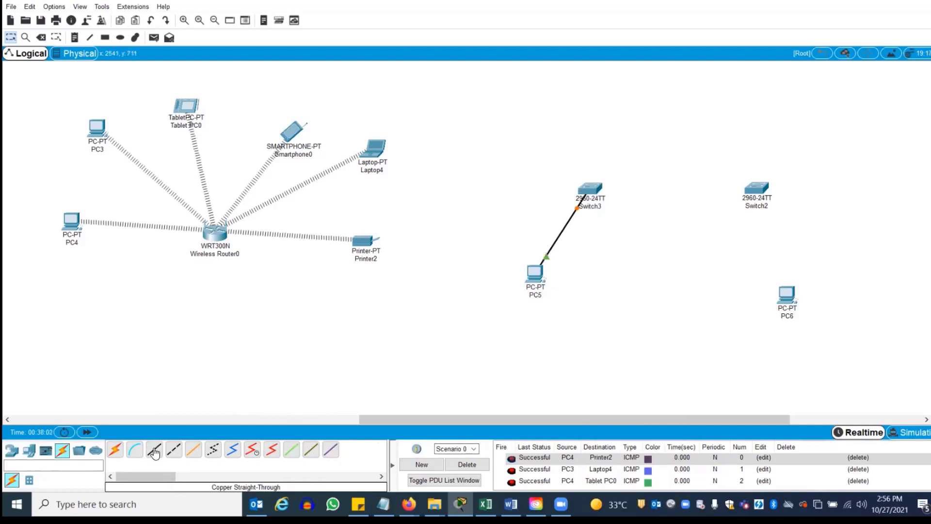
{"action": "left_click", "coordinate": [786, 294]}
{"action": "left_click", "coordinate": [805, 337]}
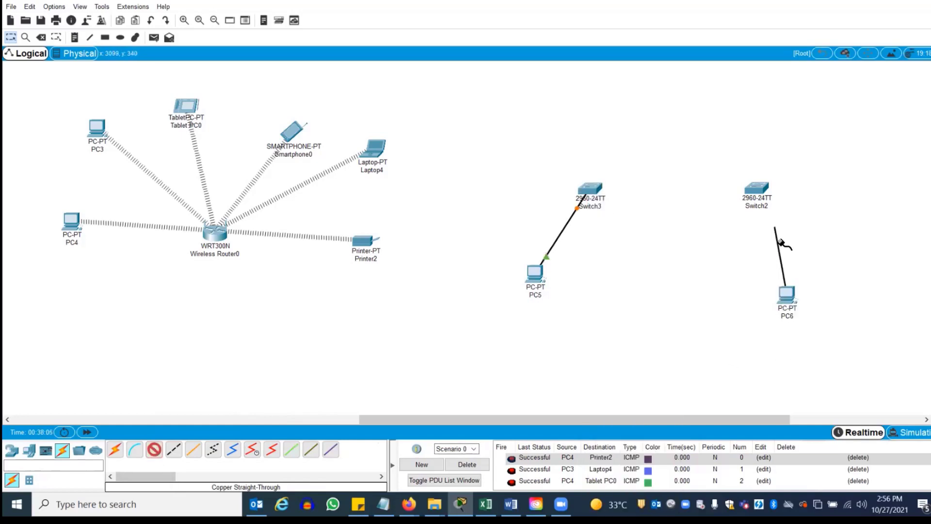
{"action": "left_click", "coordinate": [755, 189]}
{"action": "left_click", "coordinate": [776, 204]}
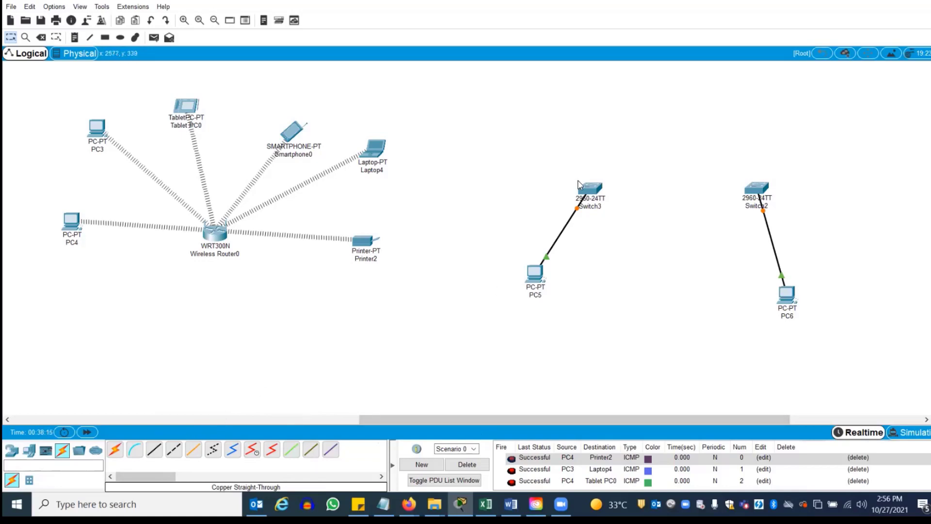
Join Switch3 and Switch2 with a copper cross-over cable
{"action": "left_click", "coordinate": [173, 450]}
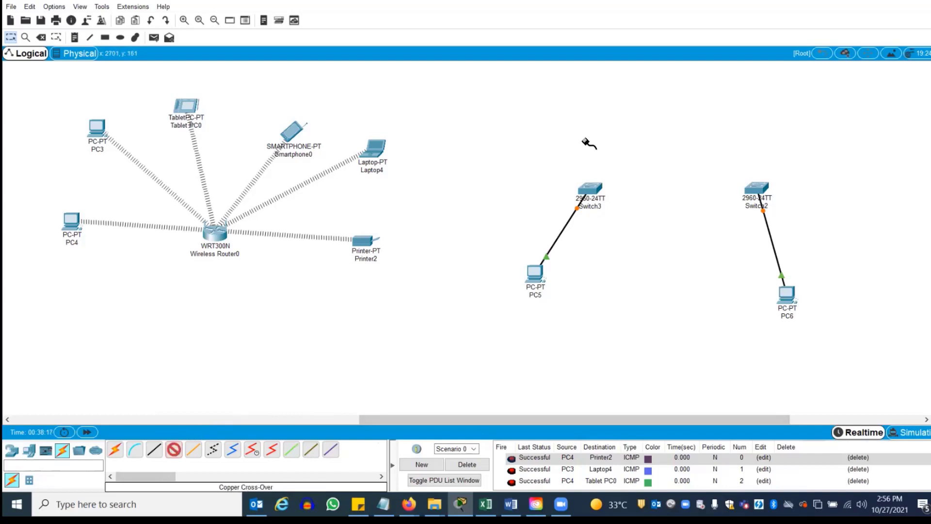
{"action": "left_click", "coordinate": [593, 186]}
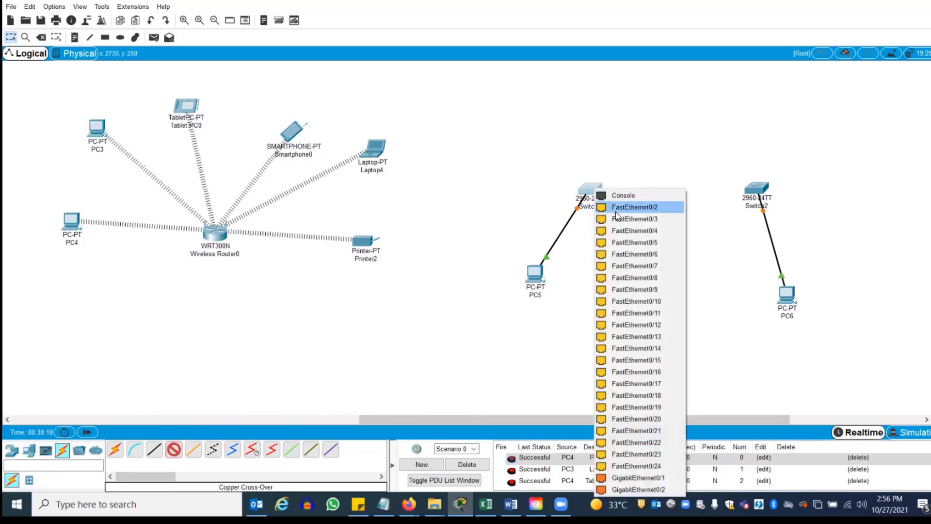
{"action": "left_click", "coordinate": [620, 209]}
{"action": "left_click", "coordinate": [754, 189]}
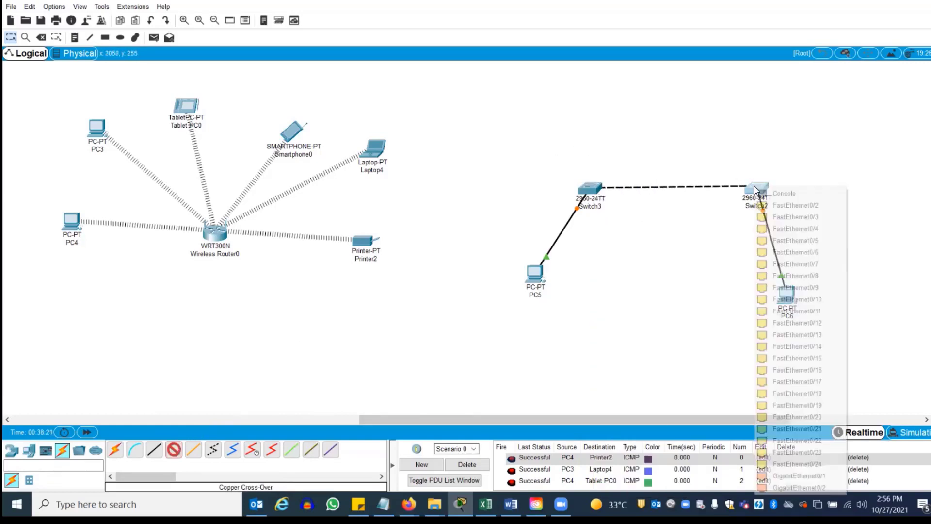
{"action": "left_click", "coordinate": [778, 204]}
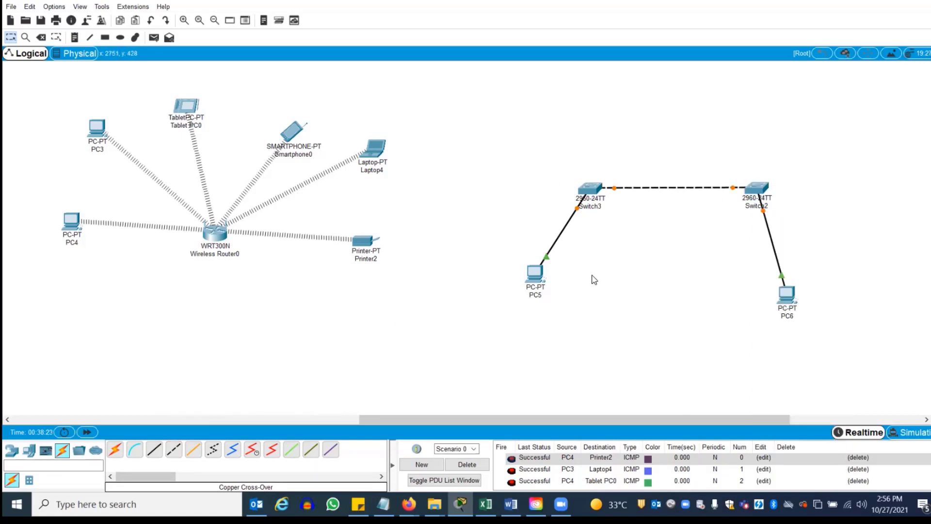
{"action": "left_click_drag", "start_coordinate": [598, 417], "coordinate": [720, 401]}
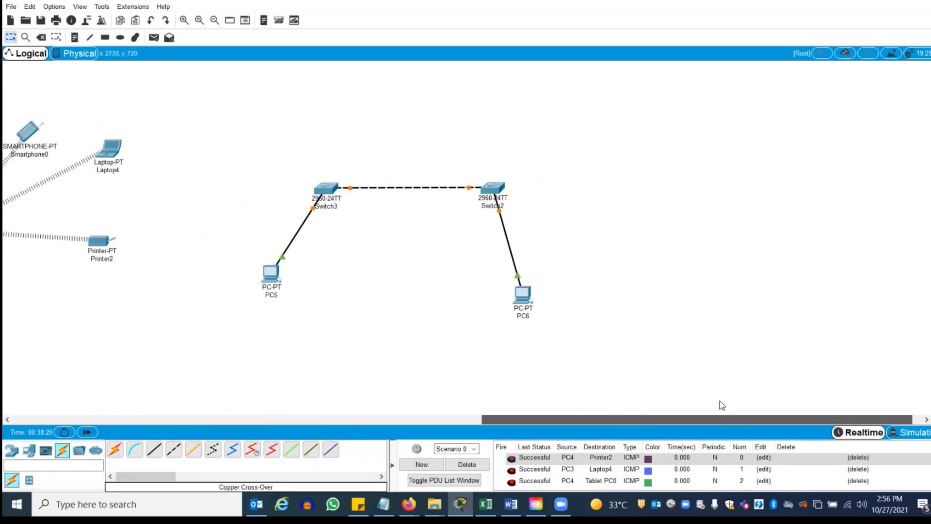
Place PC7 right of Switch2 and PC8 further right
{"action": "left_click", "coordinate": [13, 450]}
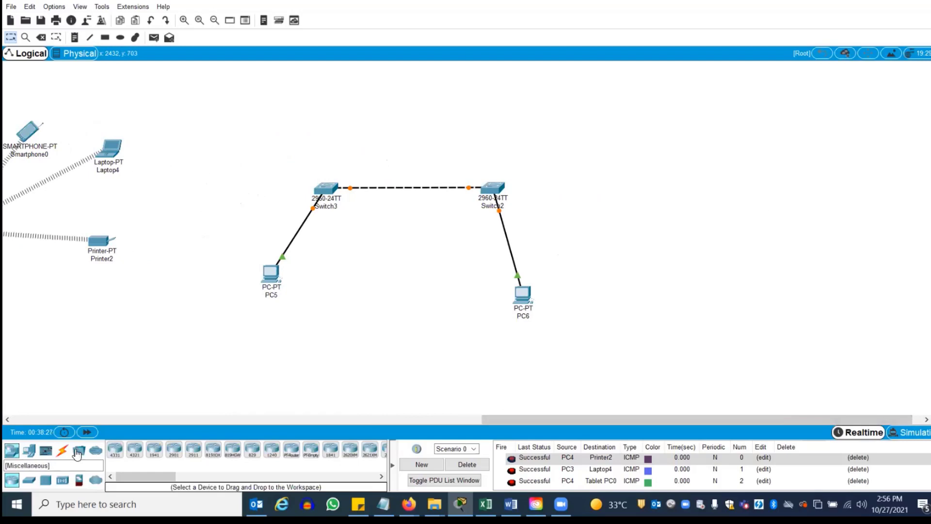
{"action": "left_click", "coordinate": [29, 452]}
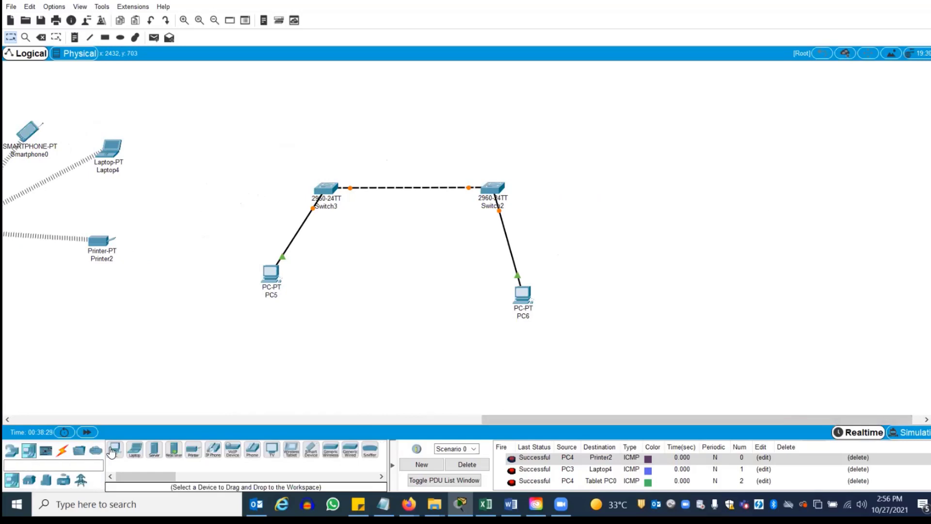
{"action": "left_click_drag", "start_coordinate": [115, 450], "coordinate": [676, 195]}
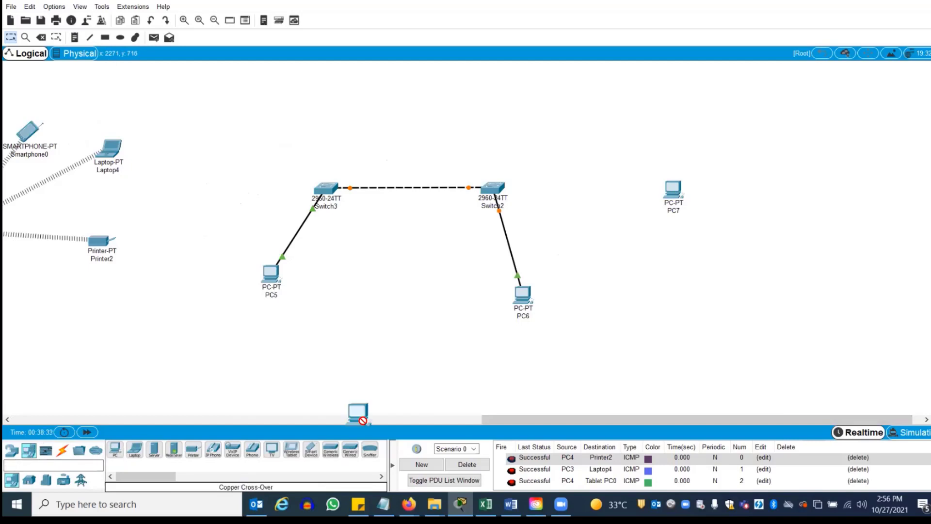
{"action": "left_click", "coordinate": [847, 197]}
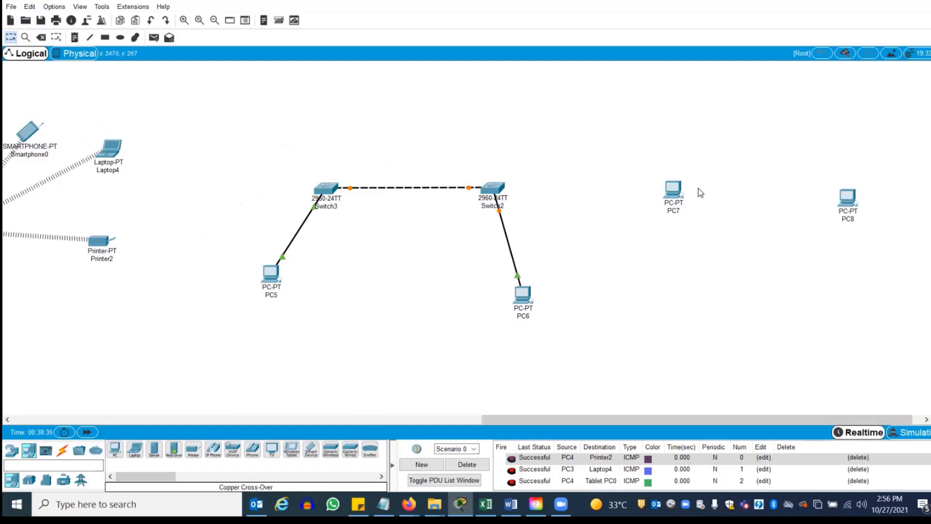
{"action": "left_click_drag", "start_coordinate": [675, 202], "coordinate": [676, 208]}
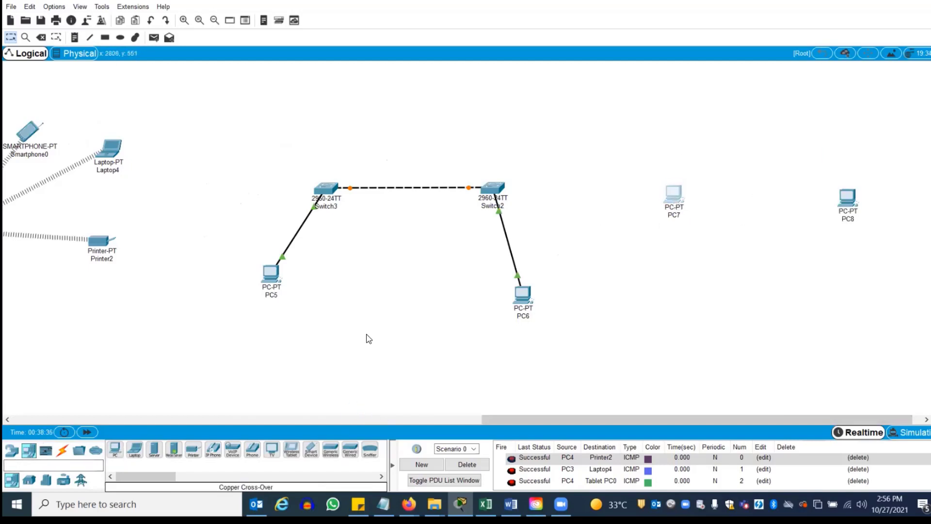
Link PC7 FastEthernet0 directly to PC8 FastEthernet0 with a copper cross-over cable
{"action": "left_click", "coordinate": [63, 452]}
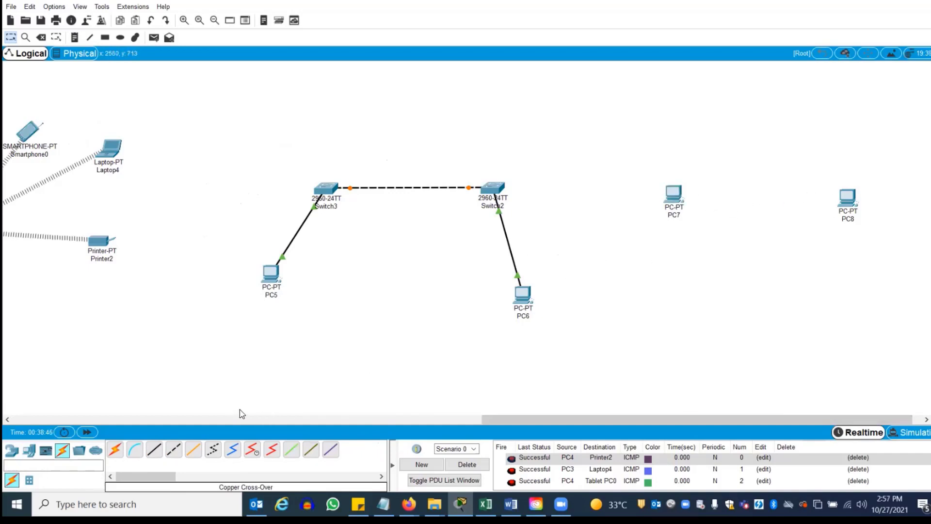
{"action": "left_click", "coordinate": [177, 449]}
{"action": "left_click", "coordinate": [672, 194]}
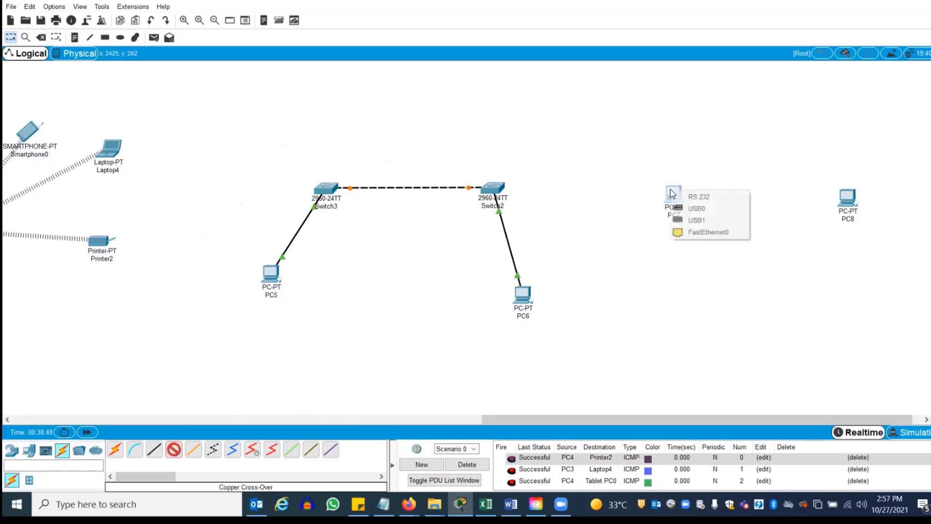
{"action": "left_click", "coordinate": [708, 231]}
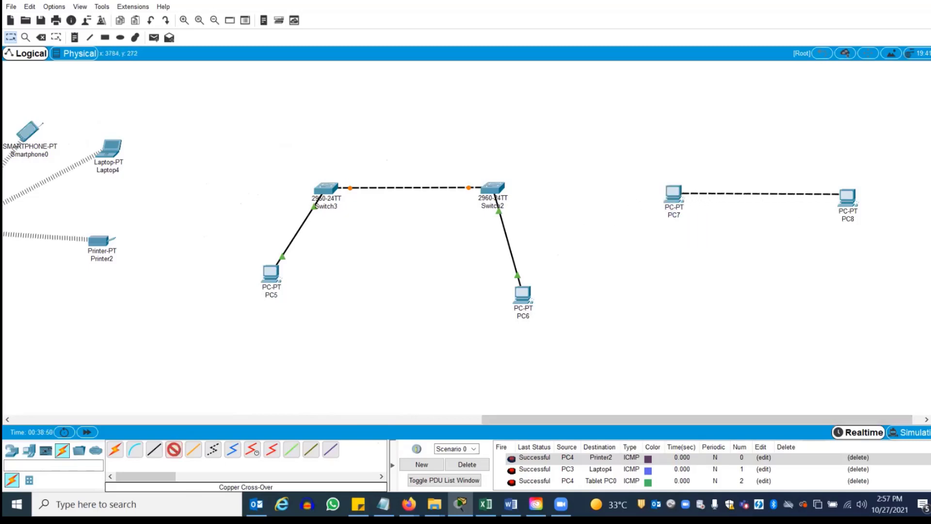
{"action": "left_click", "coordinate": [846, 195]}
{"action": "left_click", "coordinate": [880, 235]}
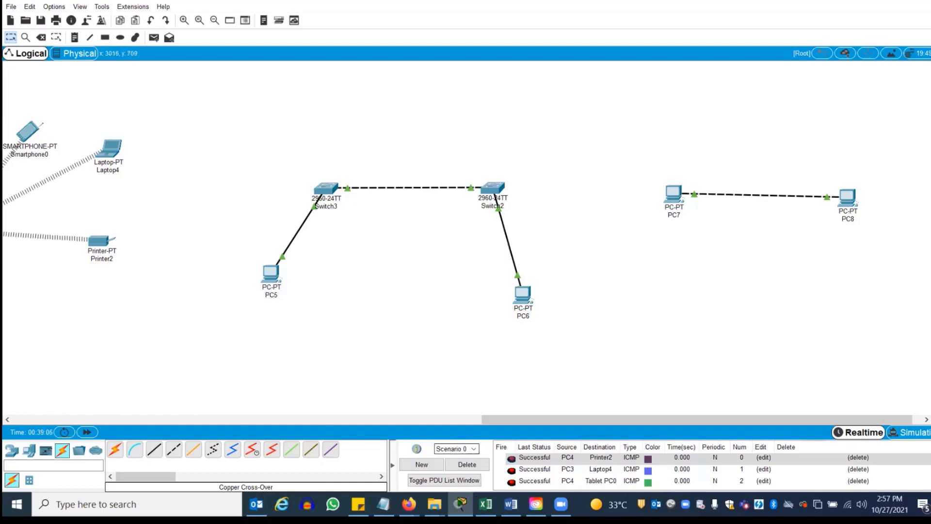
Switch to the 2021 lab exercises folder in File Explorer and open a lab document
{"action": "left_click", "coordinate": [434, 504]}
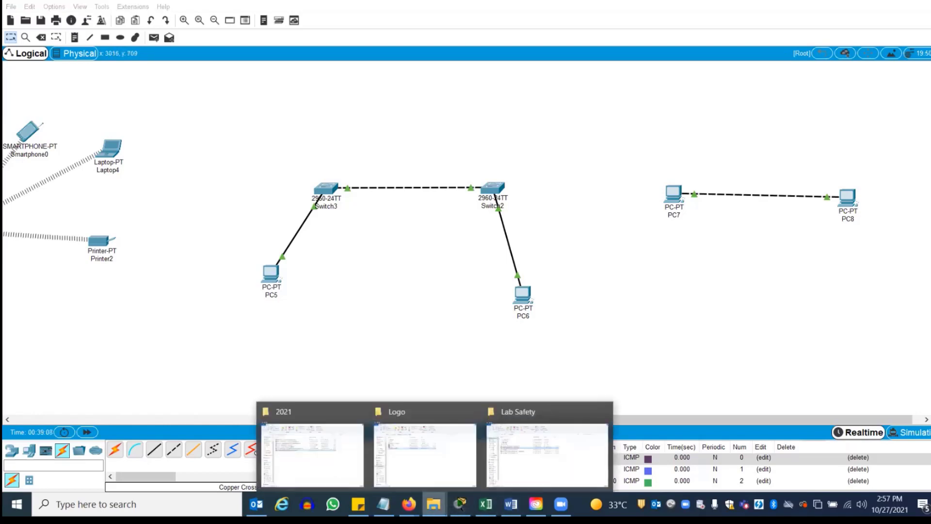
{"action": "left_click", "coordinate": [328, 466]}
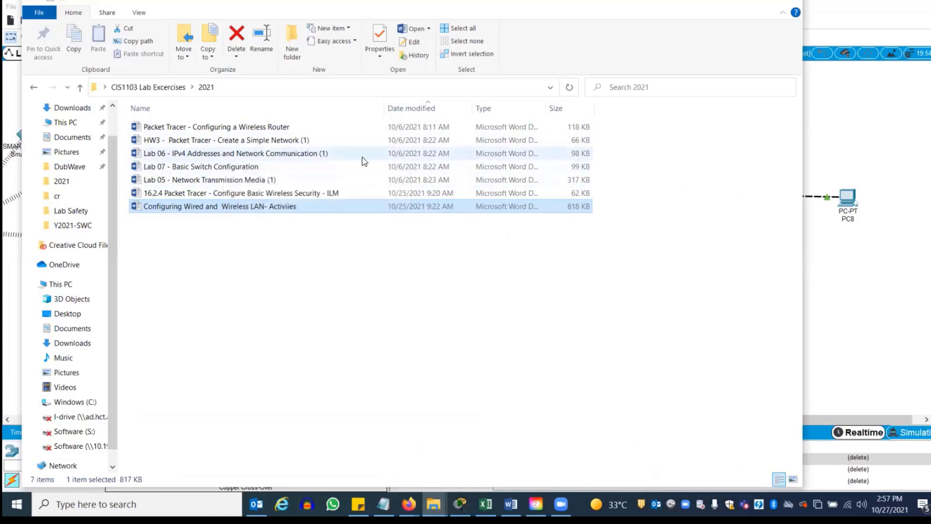
{"action": "double_click", "coordinate": [204, 139]}
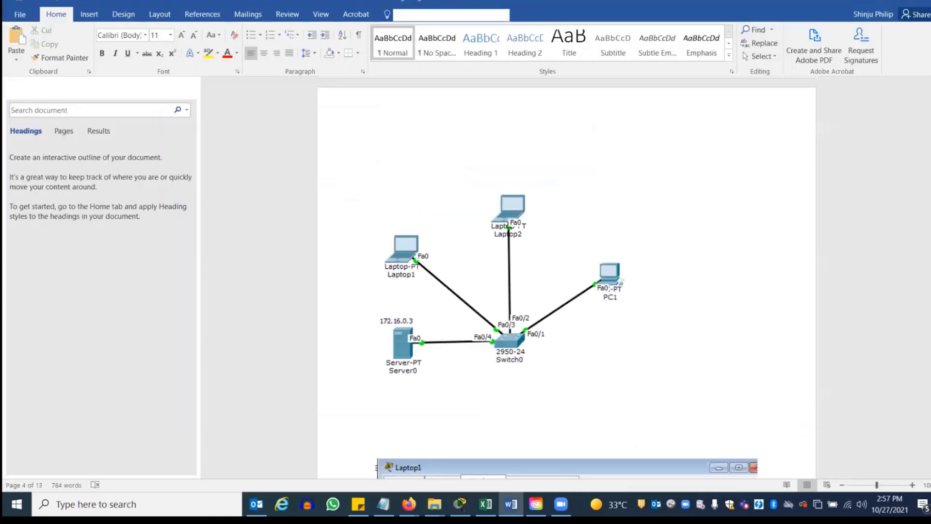
Scroll the lab document to Lab Activity 2's star LAN diagram, then return to Packet Tracer
{"action": "mouse_move", "coordinate": [930, 96]}
{"action": "left_mouse_down"}
{"action": "mouse_move", "coordinate": [930, 233]}
{"action": "mouse_move", "coordinate": [930, 95]}
{"action": "left_mouse_up"}
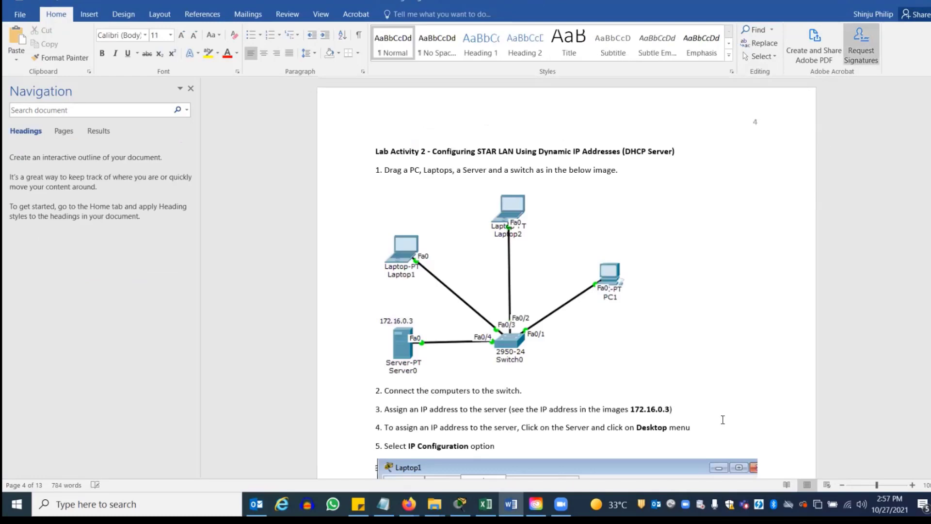
{"action": "left_click", "coordinate": [464, 502]}
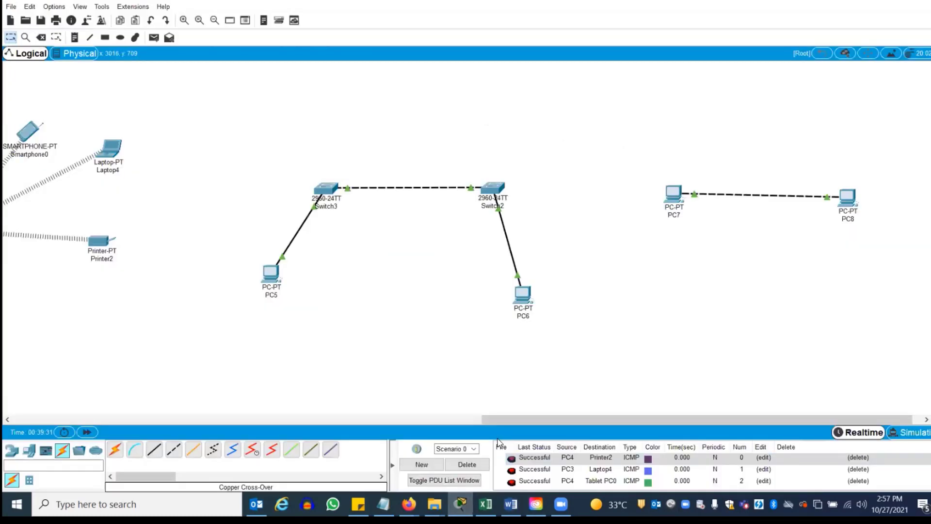
{"action": "left_click_drag", "start_coordinate": [496, 418], "coordinate": [121, 387]}
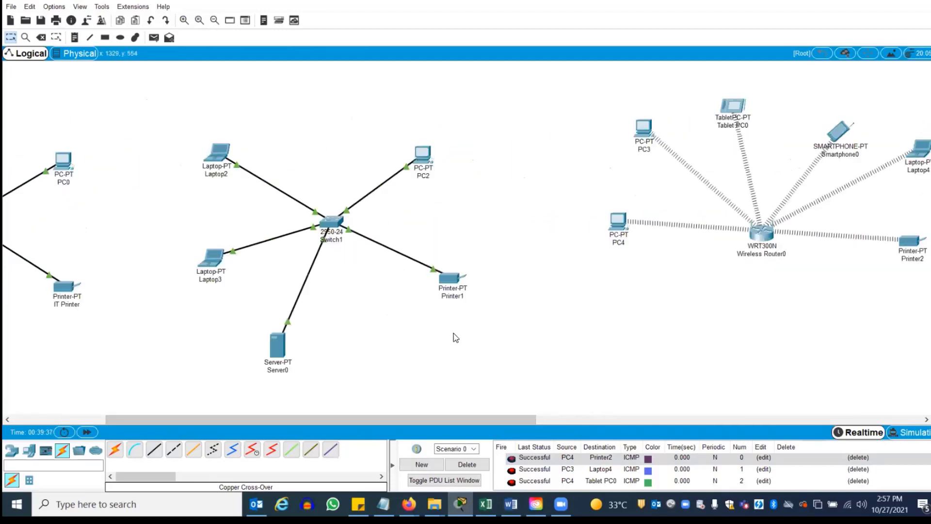
{"action": "left_click_drag", "start_coordinate": [387, 418], "coordinate": [73, 420]}
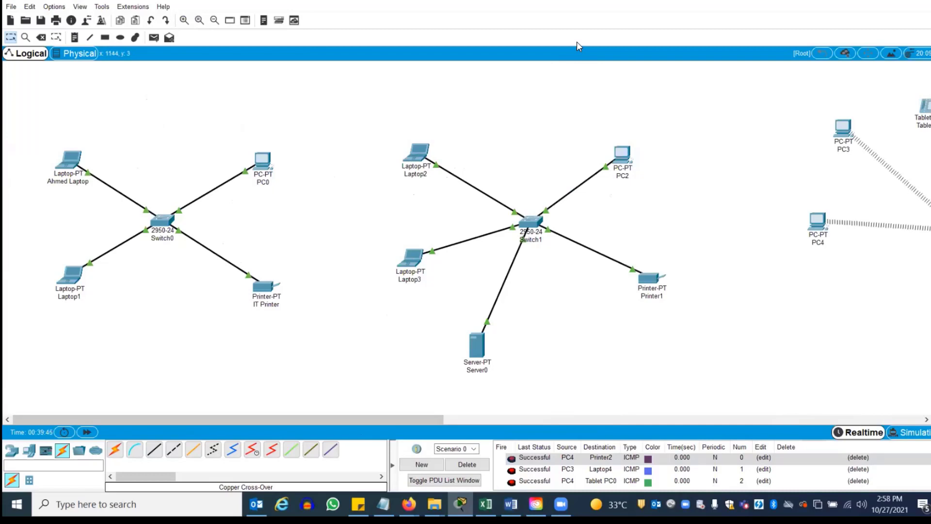
{"action": "mouse_move", "coordinate": [616, 160]}
{"action": "left_click", "coordinate": [562, 39]}
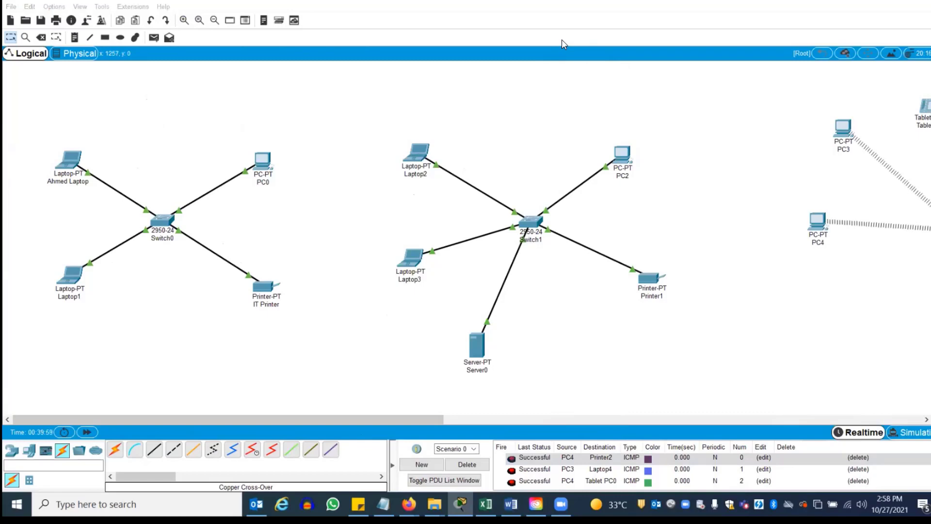